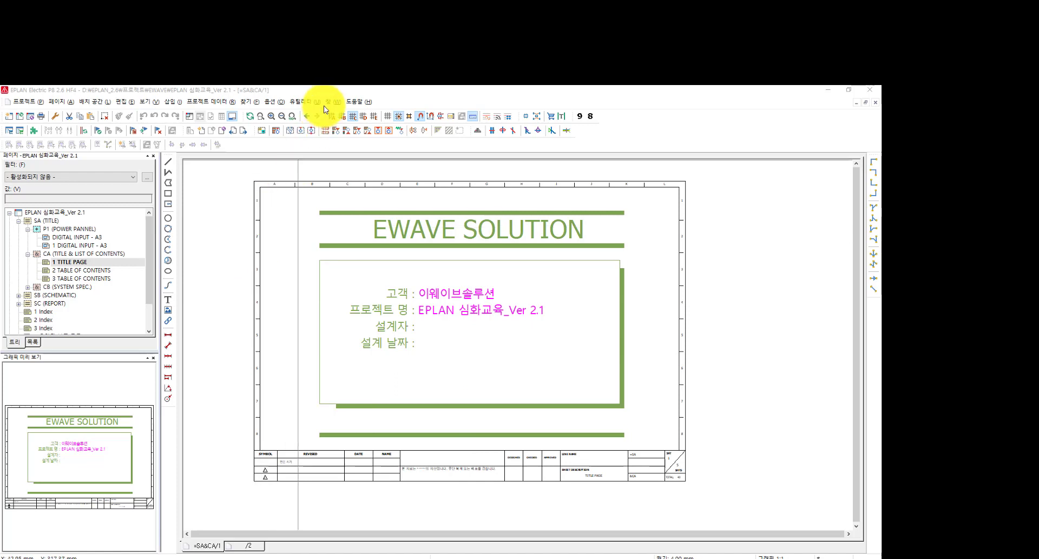
Create a new plot frame file named 심화교육 출력양식만들기 in the EWAVE plot frame folder.
left_click(305, 102)
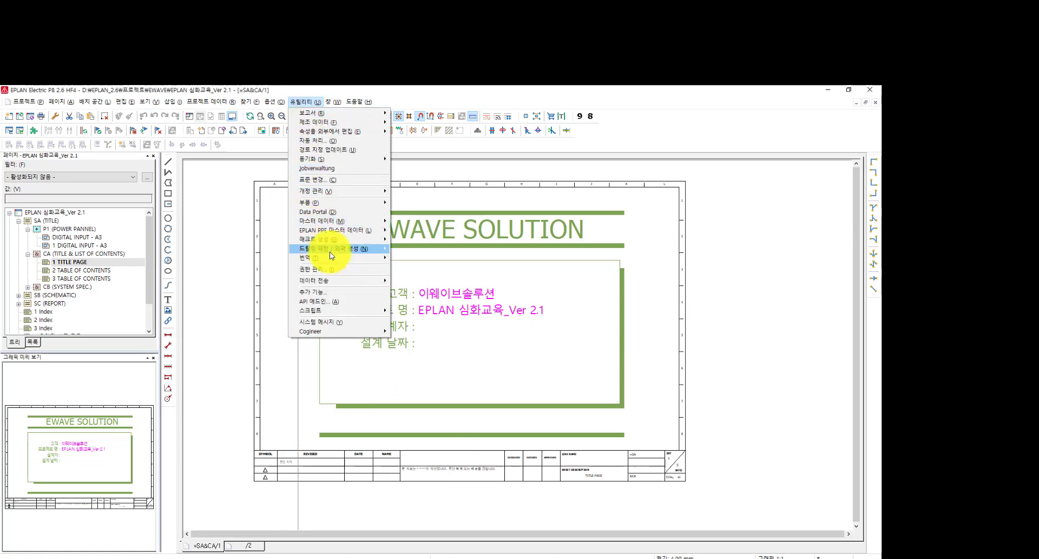
mouse_move(343, 220)
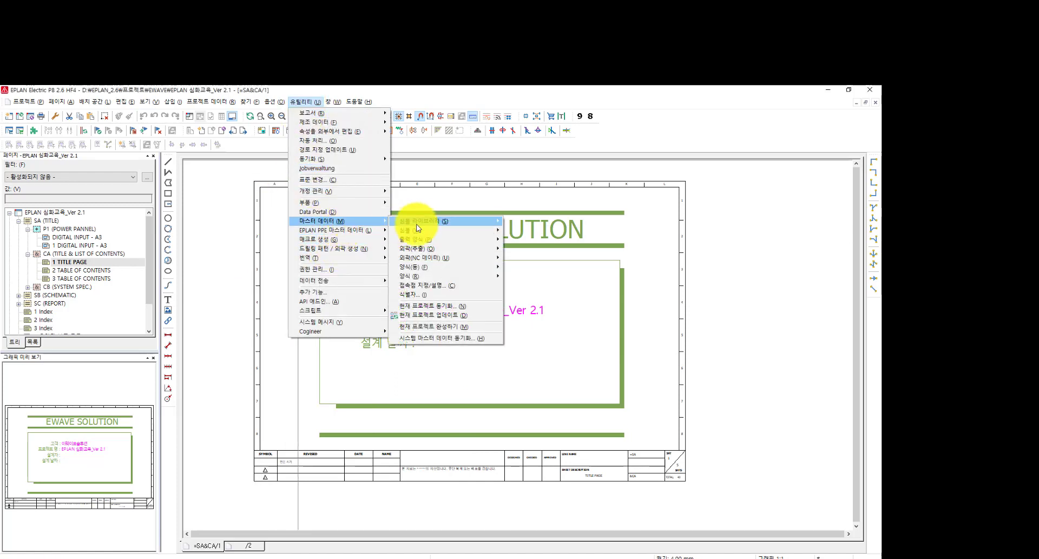
mouse_move(457, 239)
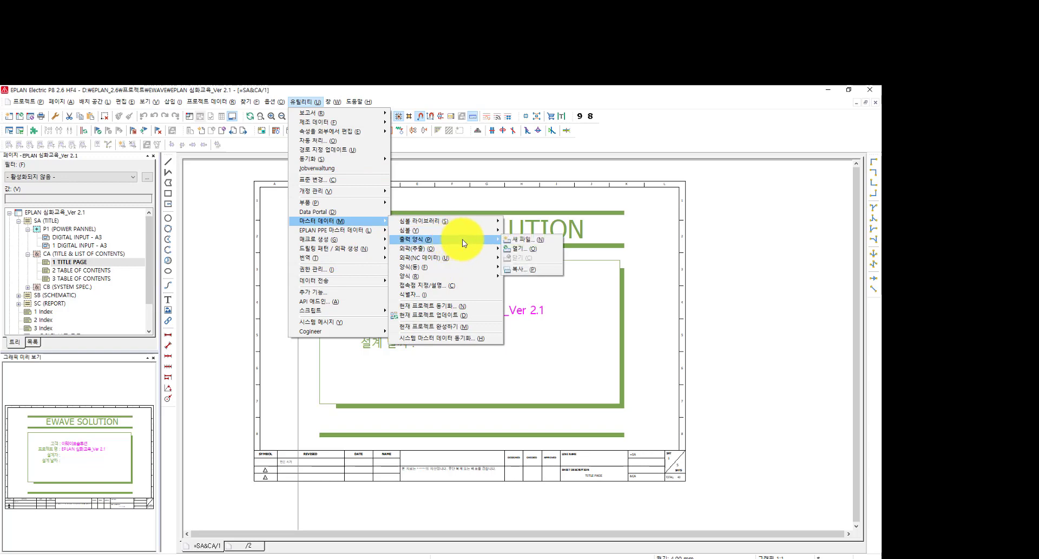
left_click(524, 240)
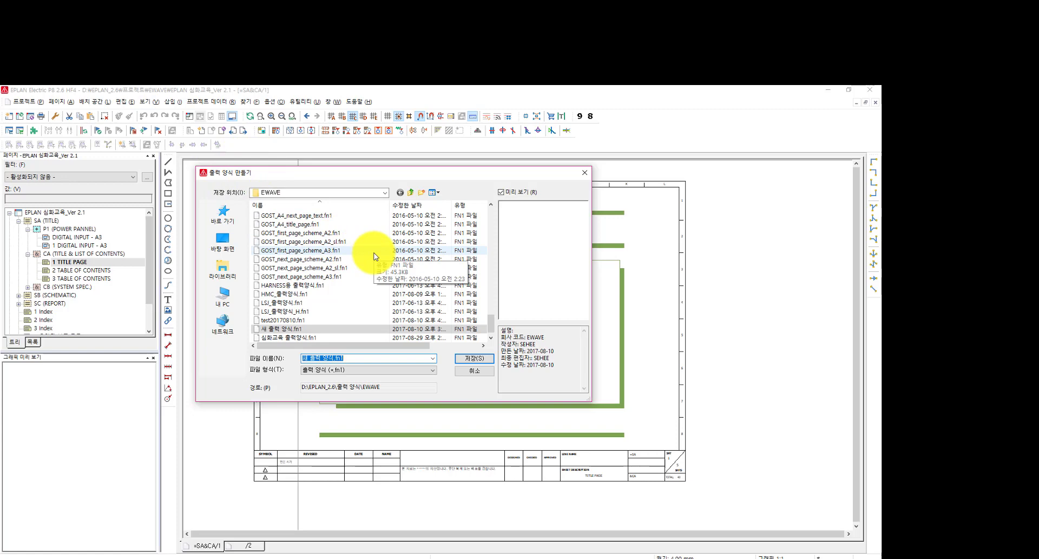
type("심화")
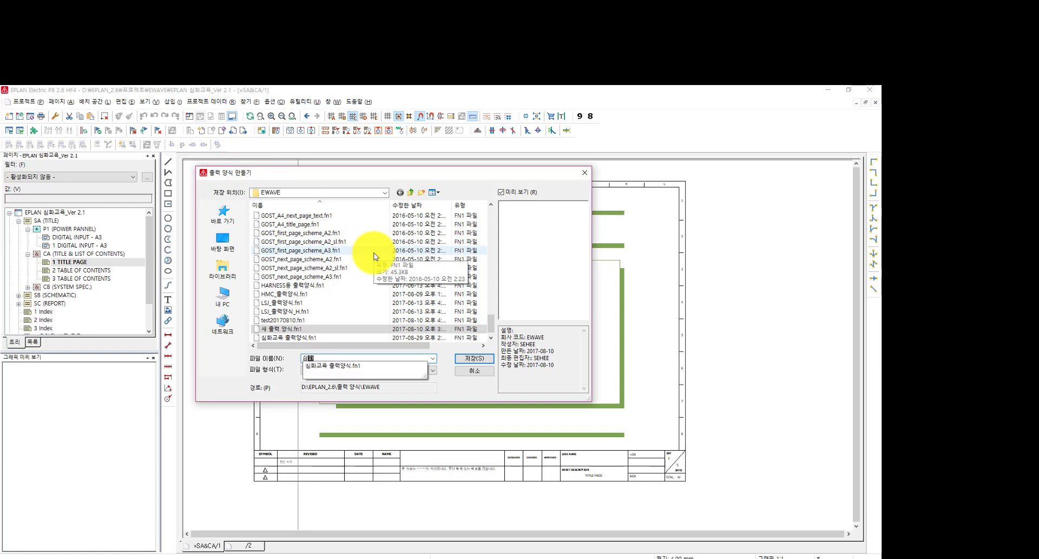
type("교육 출력양식만들")
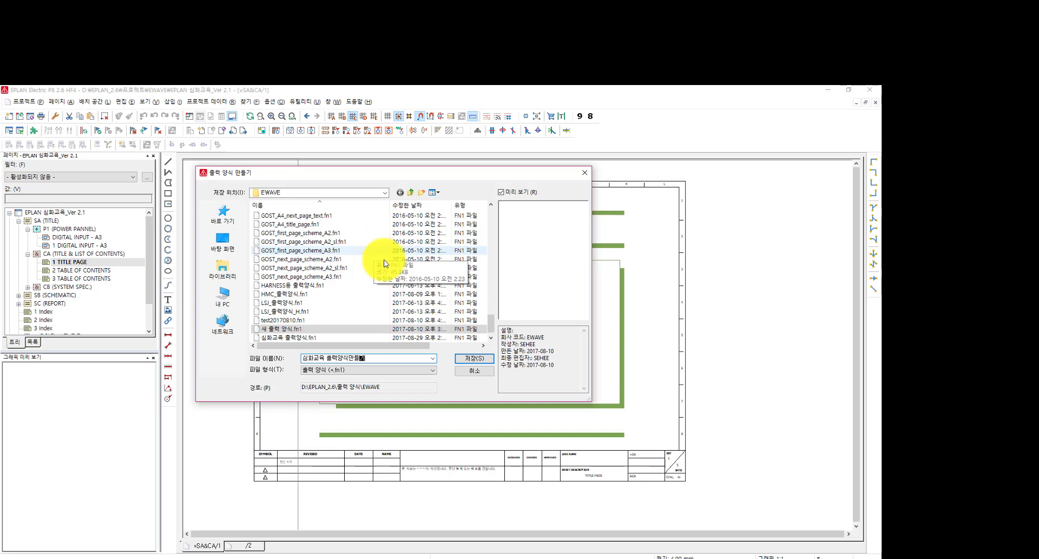
type("기")
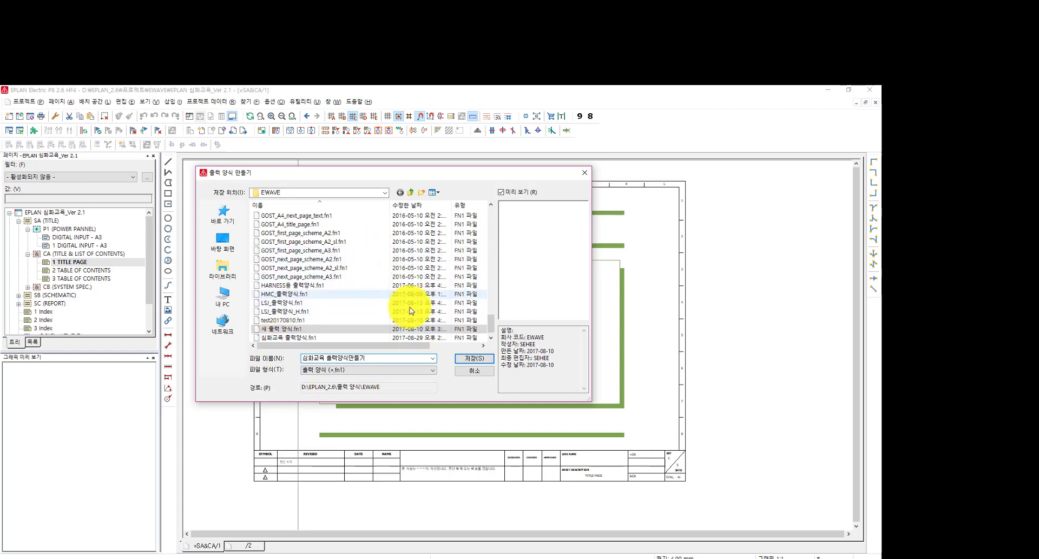
left_click(474, 358)
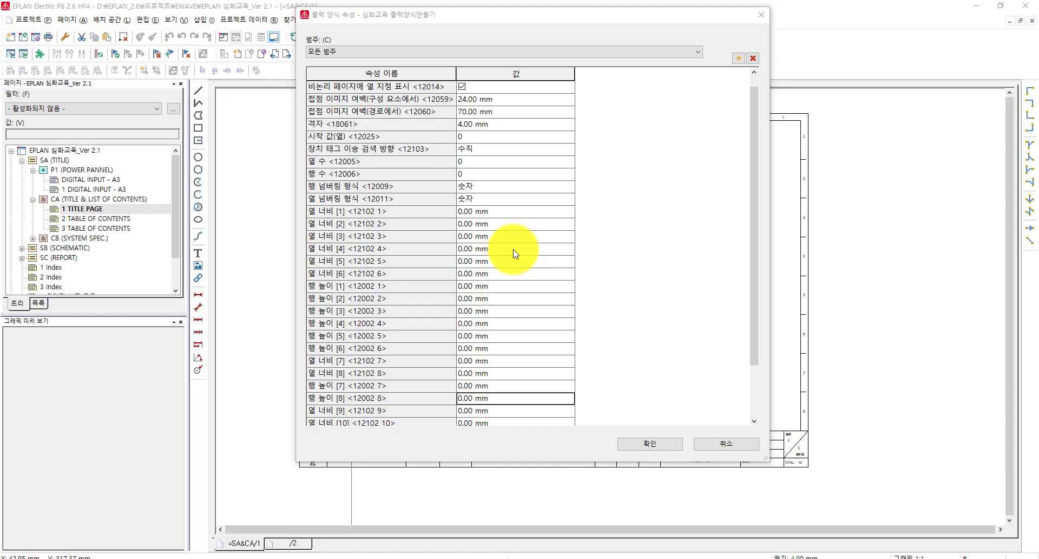
Review the column count, row count, column width and row height properties of the new plot frame.
left_click(355, 161)
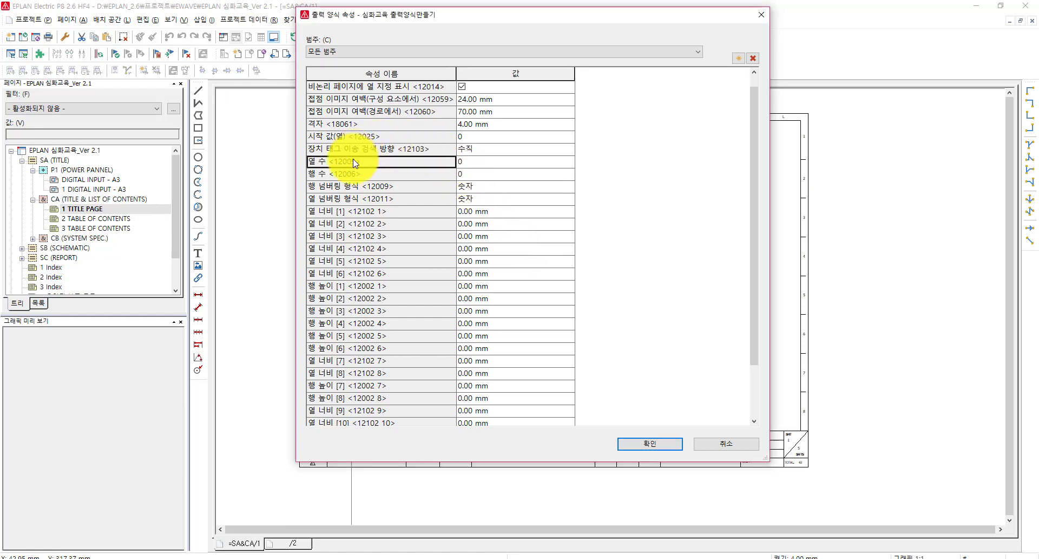
left_click(350, 174)
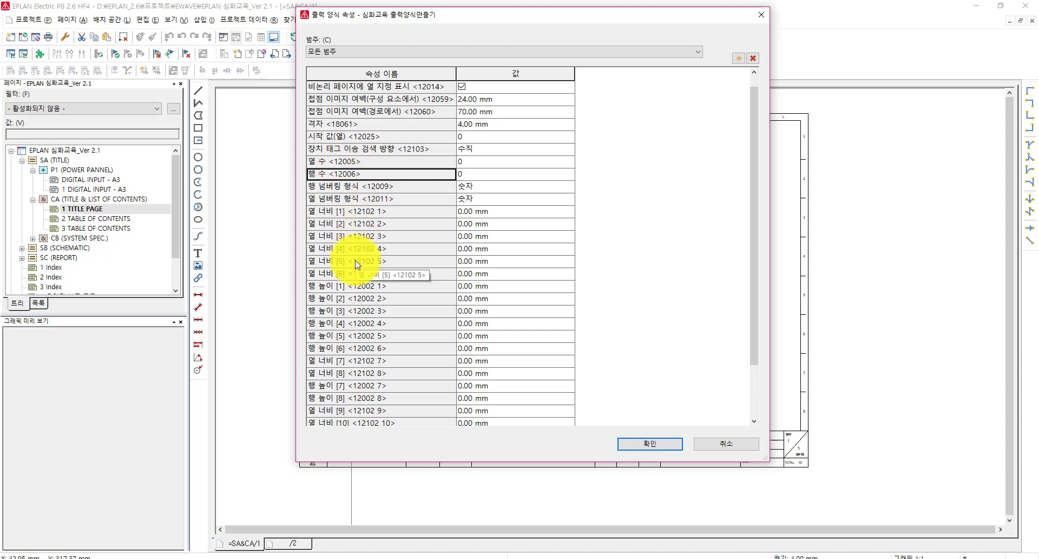
left_click(357, 262)
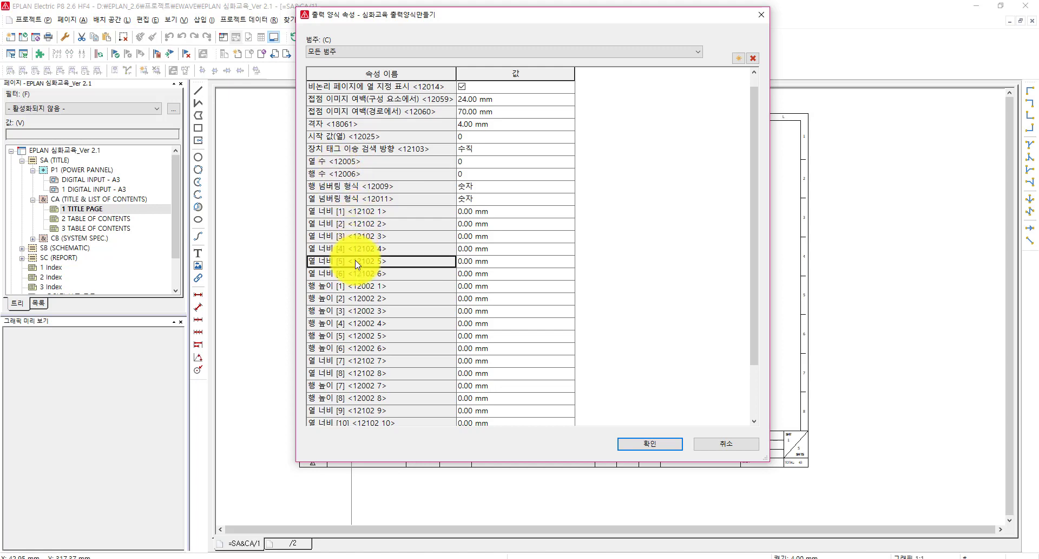
left_click(352, 298)
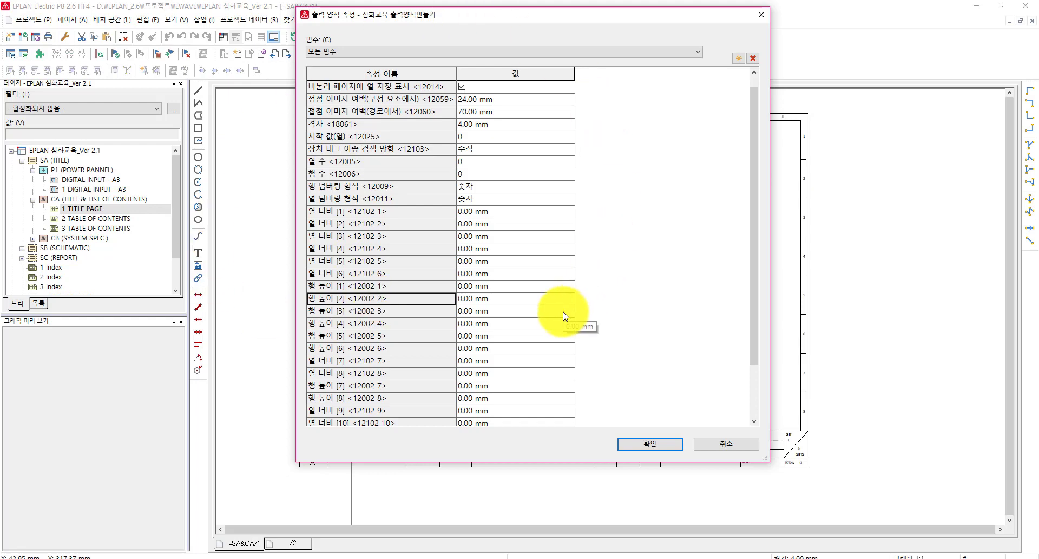
left_click(533, 262)
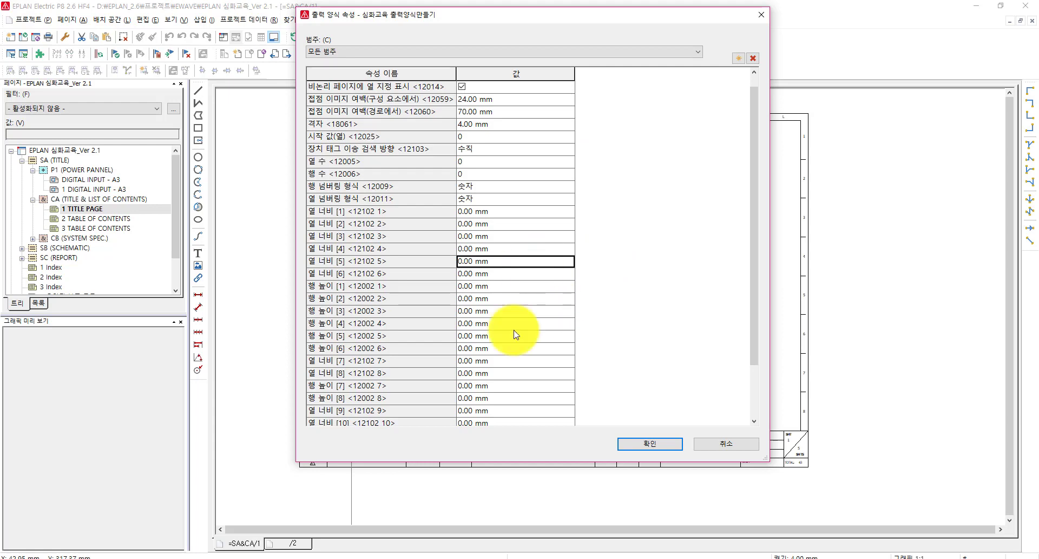
left_click(509, 373)
left_click(486, 289)
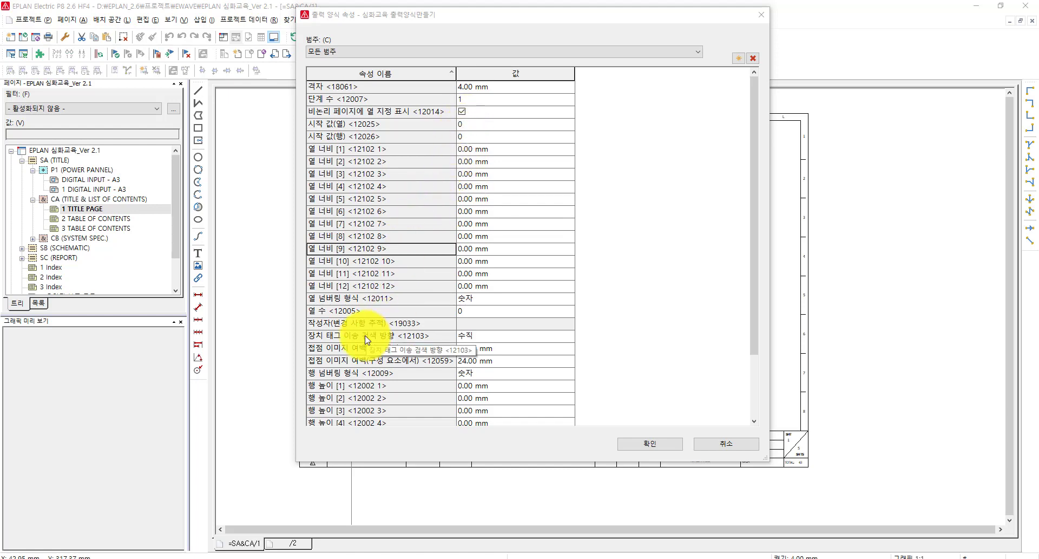
Set the plot frame's number of columns (열 수 <12005>) to 12.
left_click(471, 311)
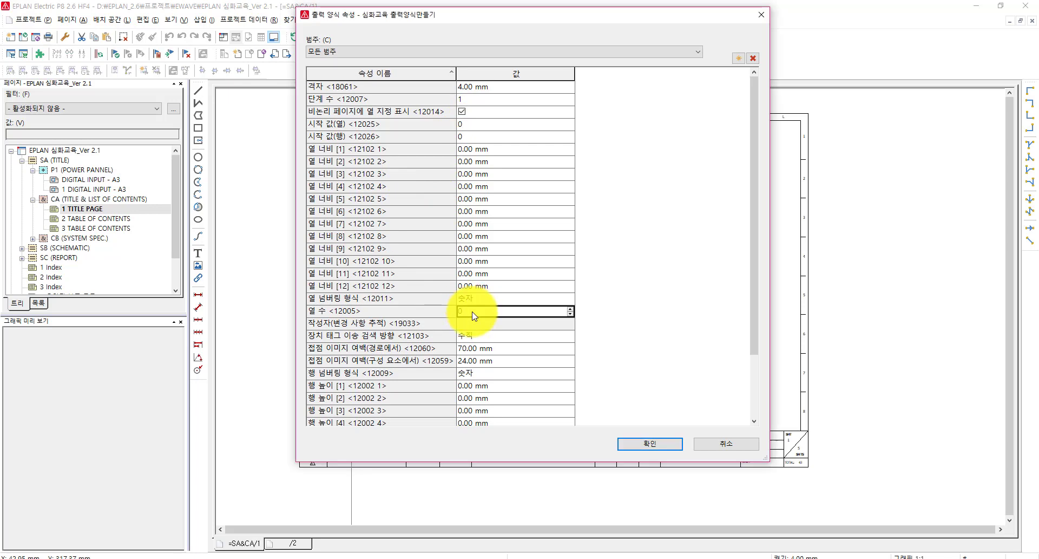
type("12")
key("Return")
Set the plot frame's number of rows (행 수 <12006>) to 8.
scroll(477, 325, "down", 2)
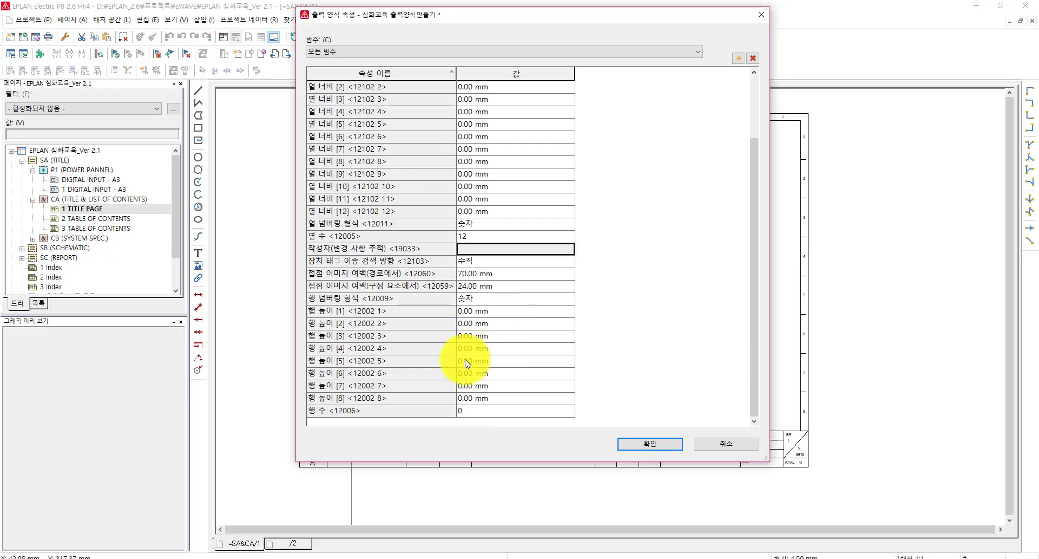
left_click(477, 414)
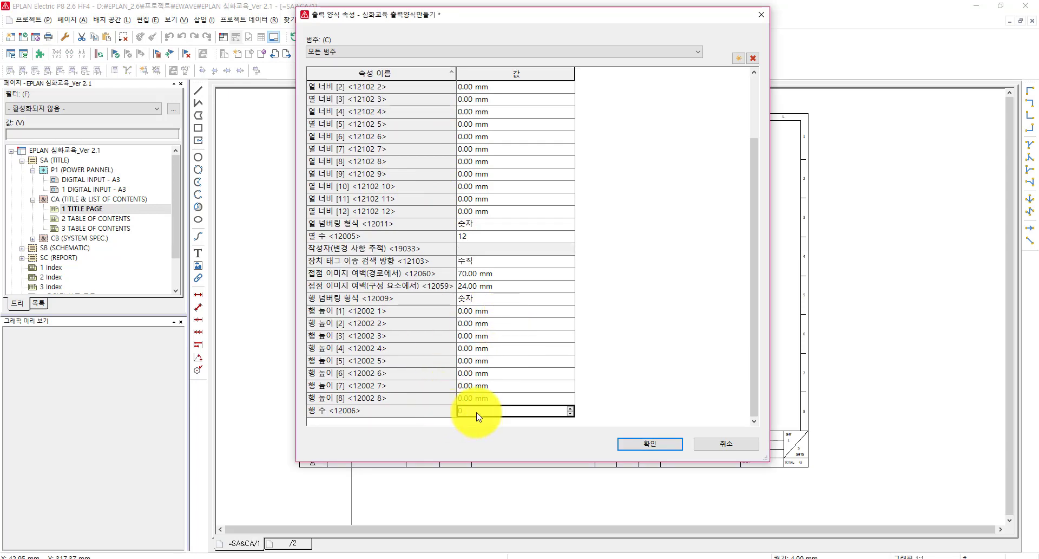
key("BackSpace")
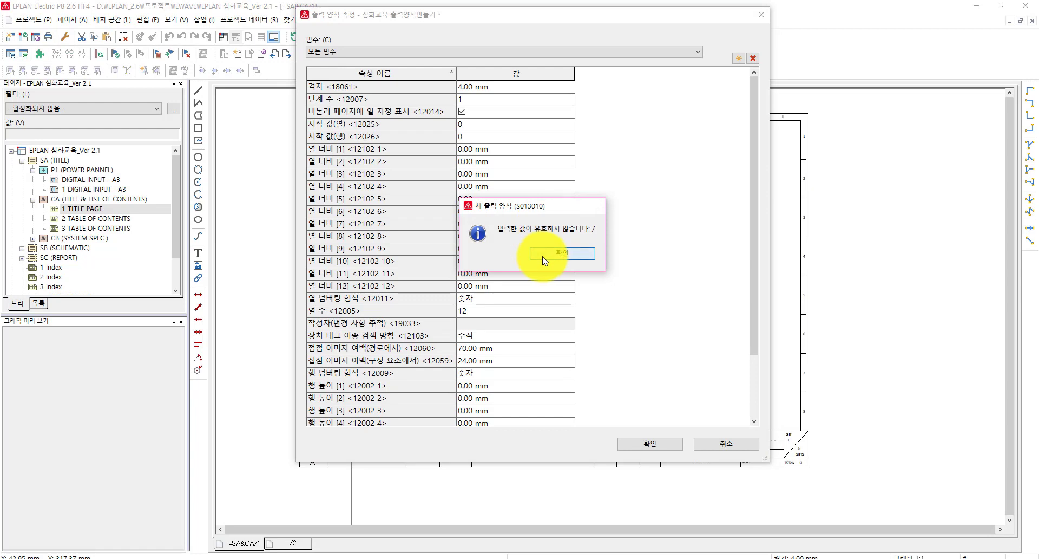
left_click(539, 254)
scroll(531, 333, "down", 2)
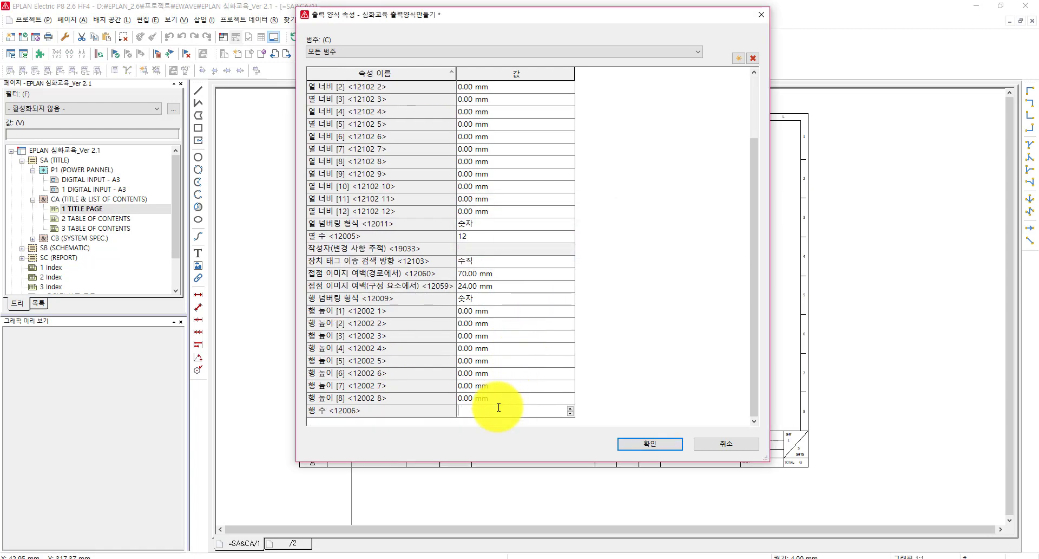
type("8")
left_click(490, 200)
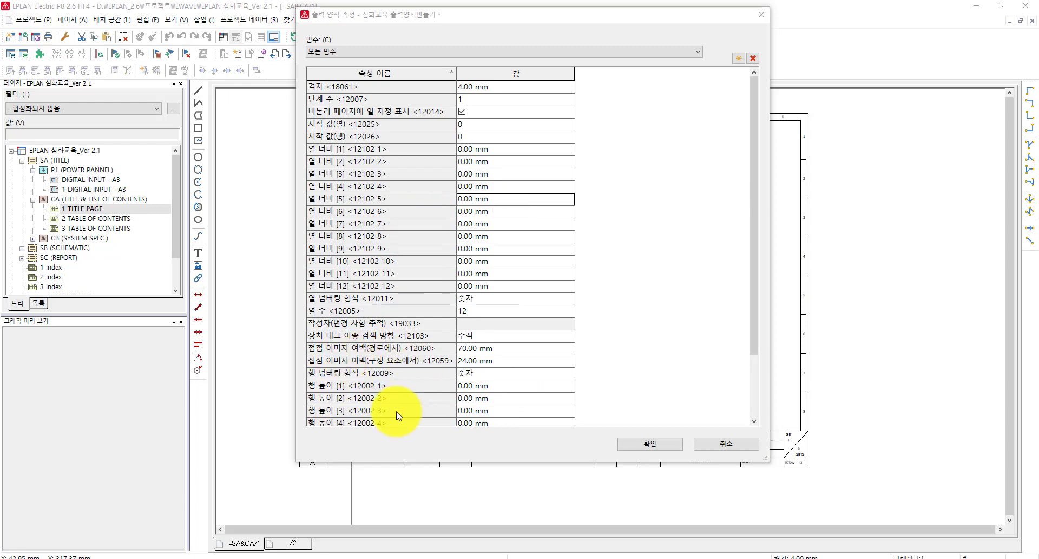
Check that the listed column width and row height properties cover all 12 columns and 8 rows.
scroll(398, 416, "down", 2)
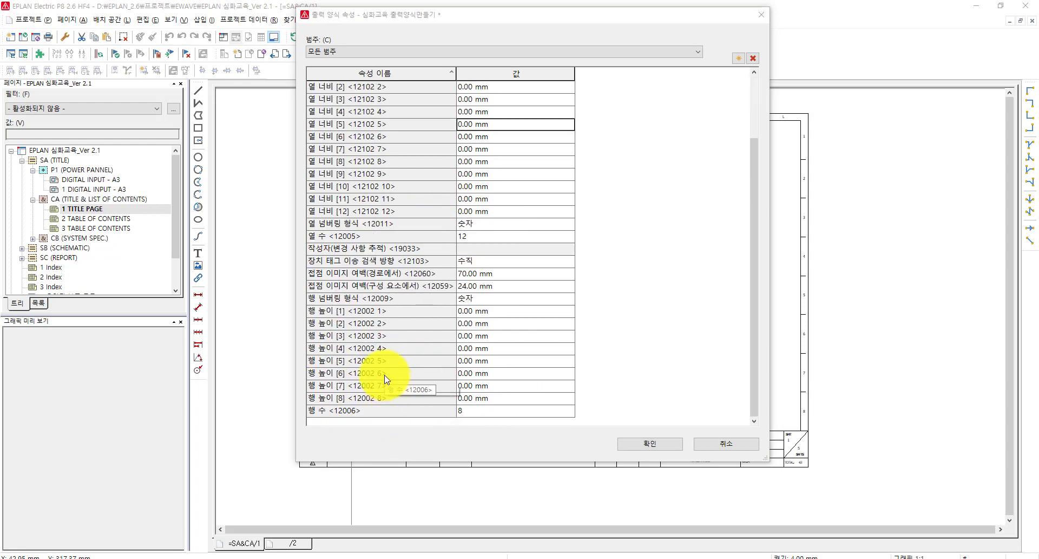
scroll(387, 379, "up", 2)
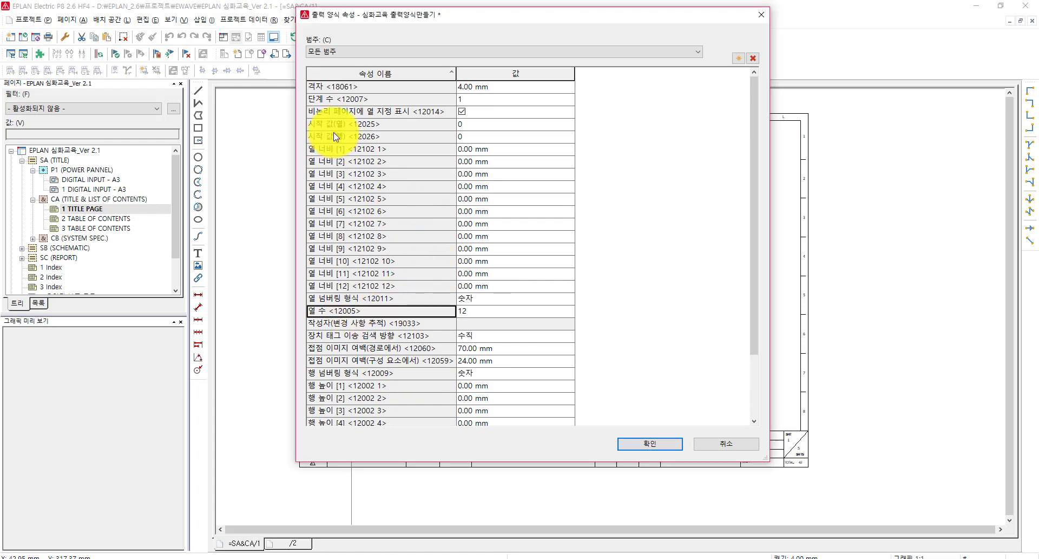
left_click(327, 151)
left_click(331, 271, "shift")
left_click_drag(329, 267, 328, 283)
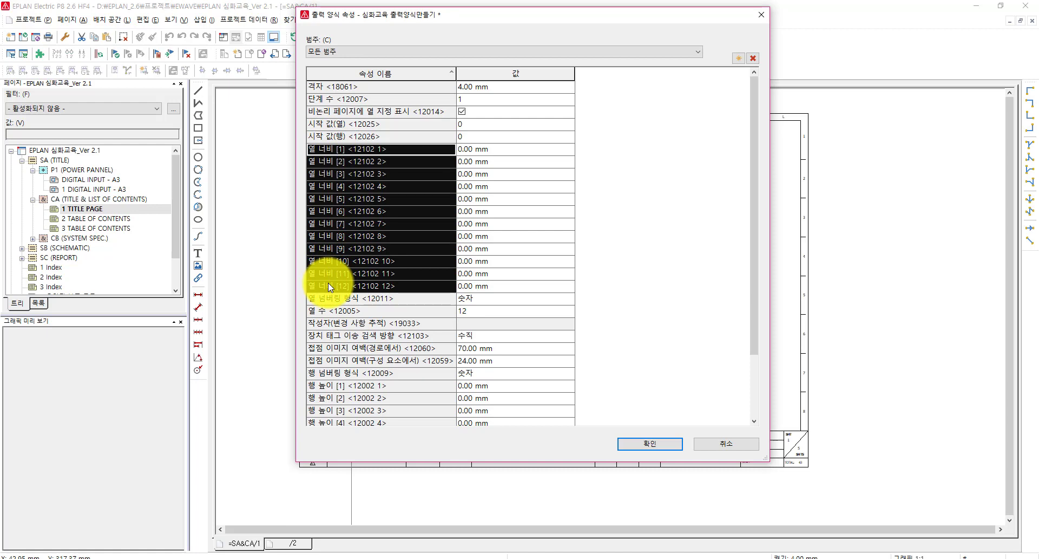
left_click(328, 283)
scroll(370, 359, "down", 2)
left_click(477, 410)
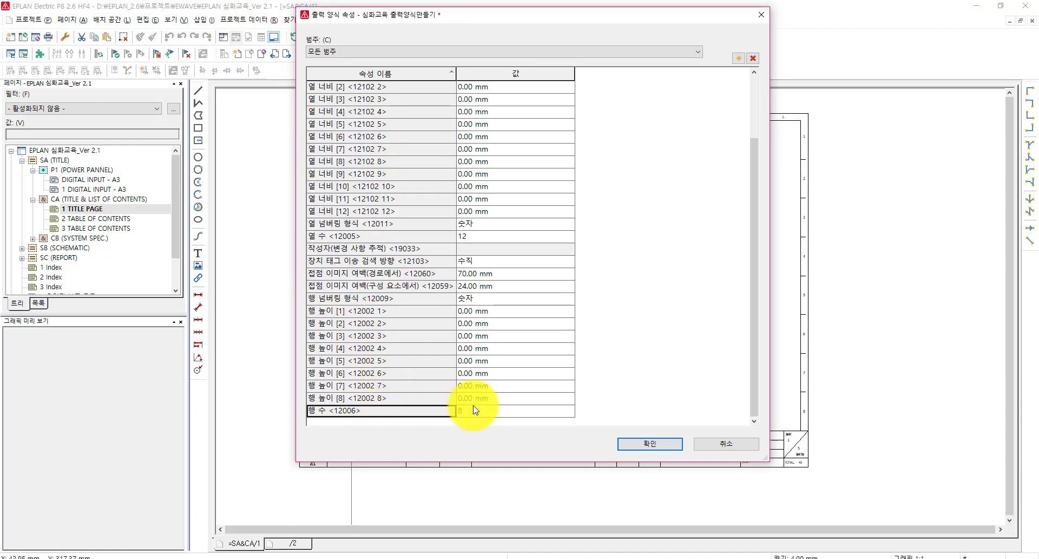
left_click_drag(366, 313, 334, 406)
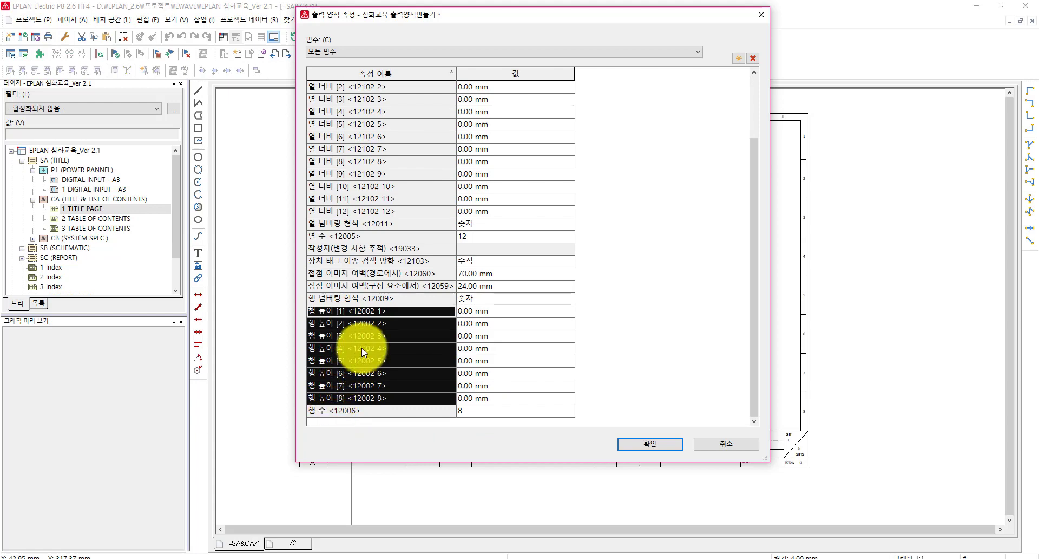
scroll(364, 303, "up", 2)
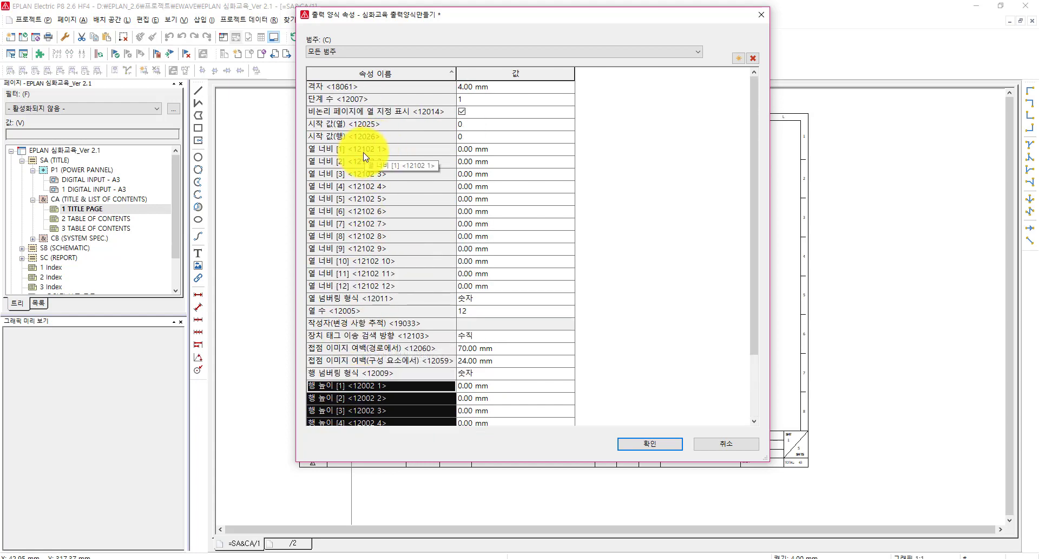
scroll(348, 303, "down", 2)
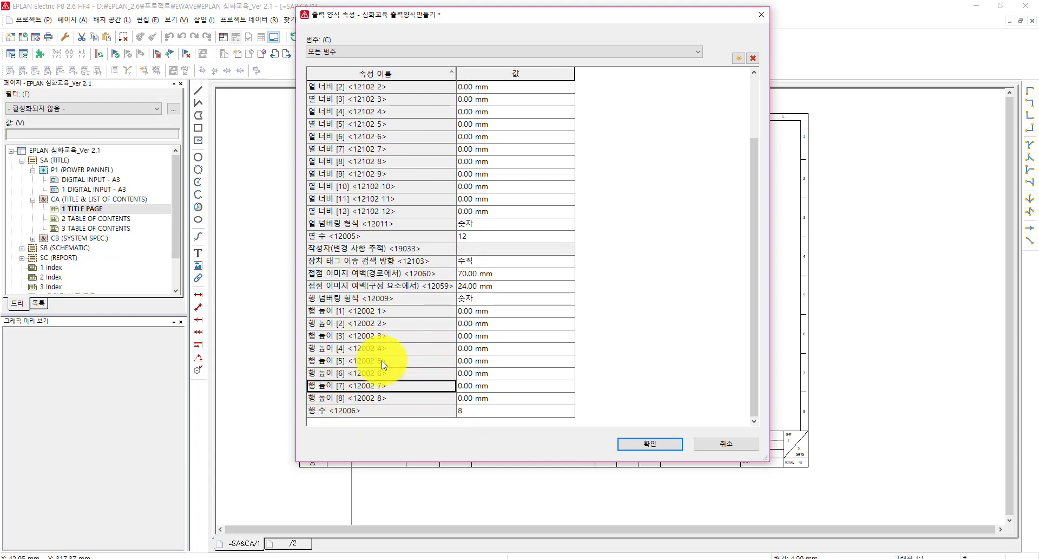
scroll(381, 346, "up", 2)
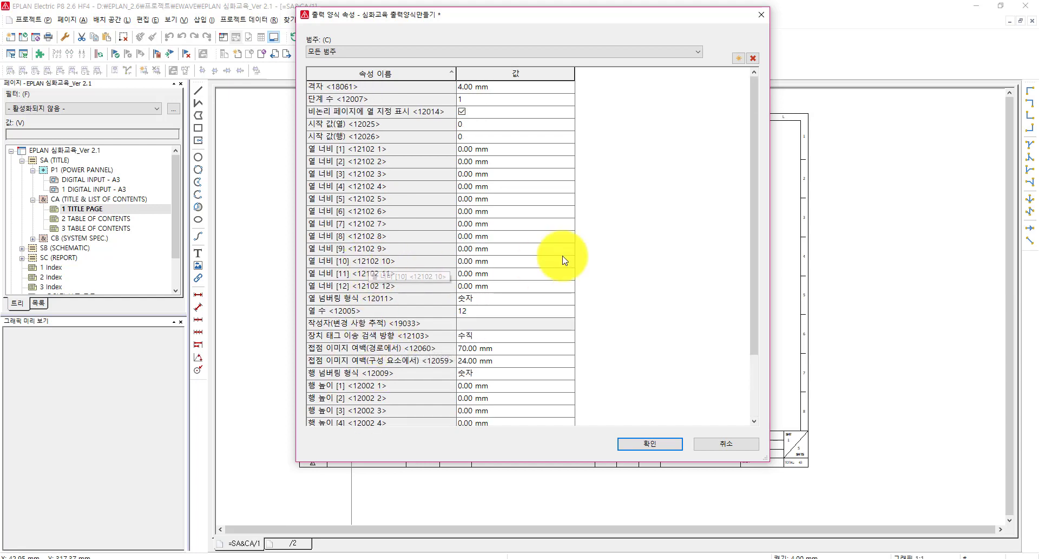
Examine the additional column width (열 너비 <12102>) properties that can be added to the plot frame, without adding any.
left_click(737, 59)
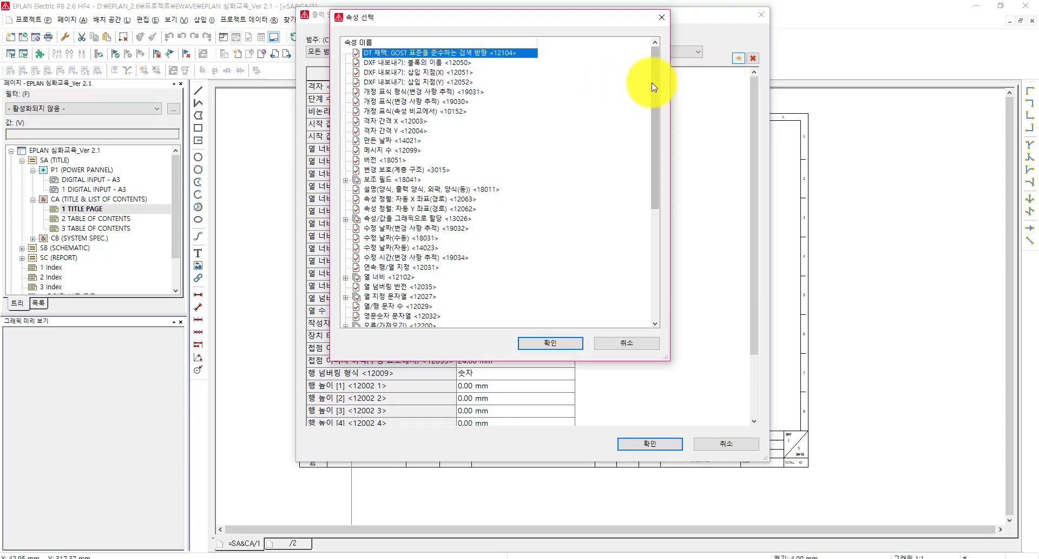
left_click_drag(653, 93, 641, 165)
double_click(374, 150)
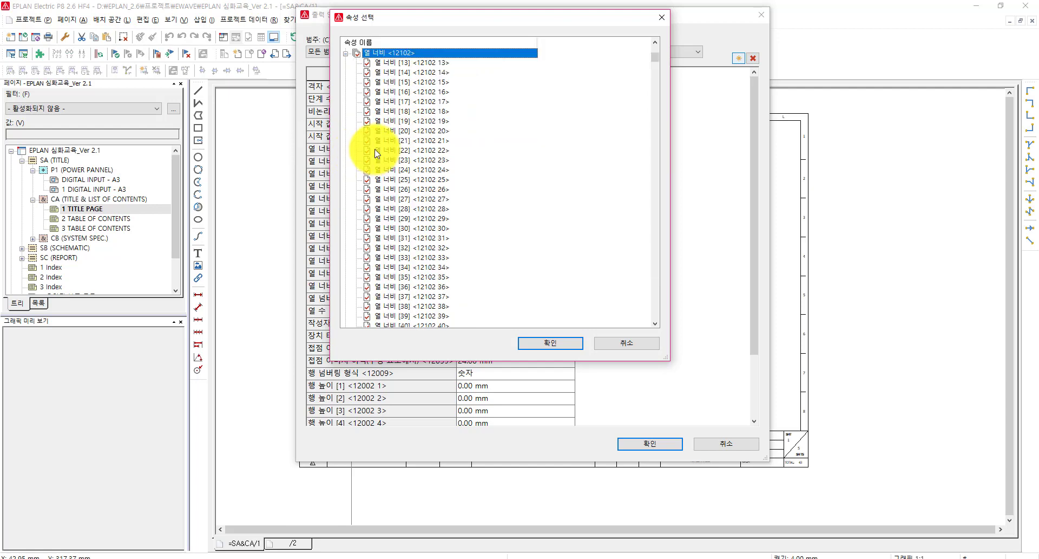
left_click(405, 81)
left_click(403, 123)
left_click(400, 170)
left_click(405, 226)
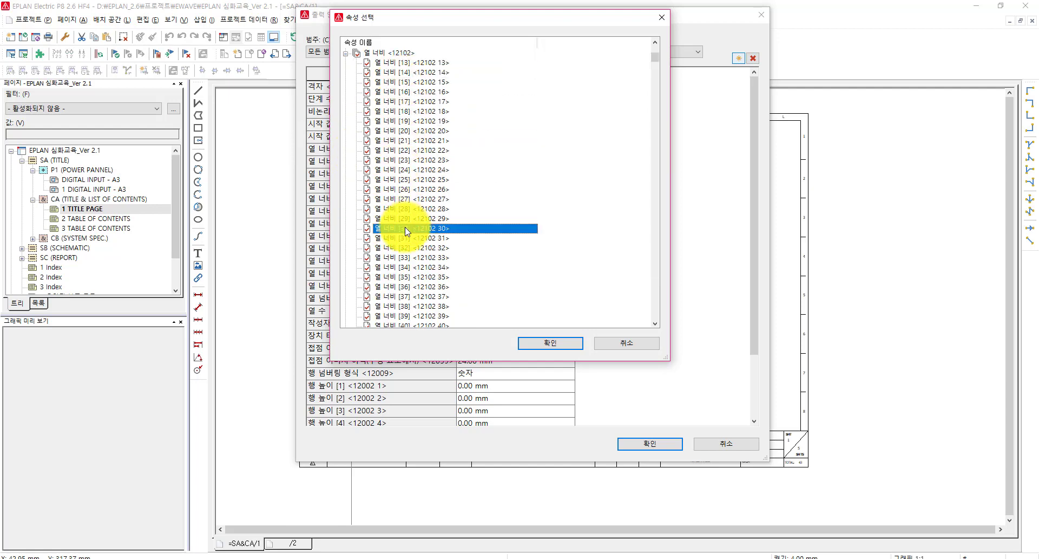
left_click(408, 256)
left_click(644, 343)
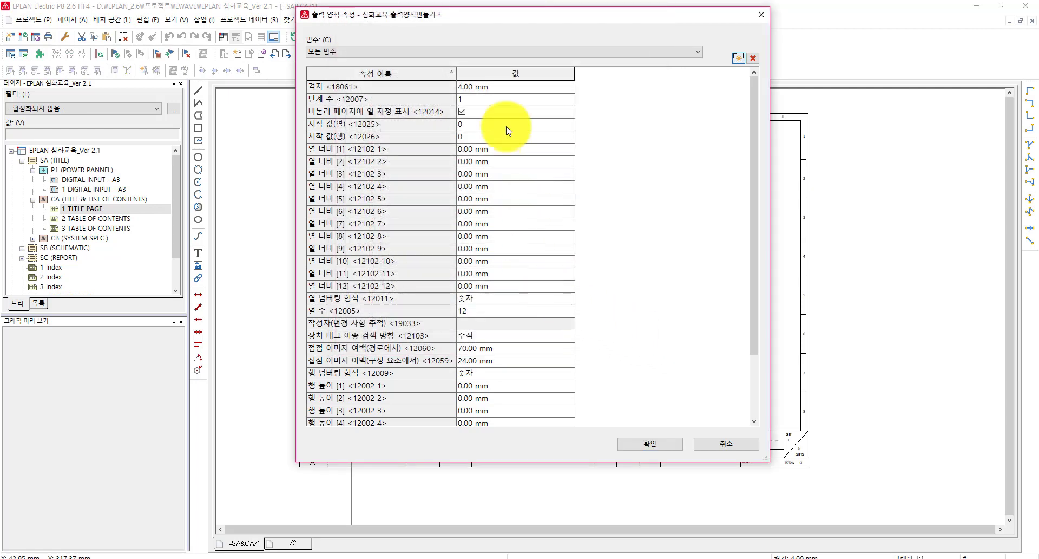
Set the width of column 1 (열 너비 [1]) to 40 mm and column 2 to 34 mm.
left_click(479, 150)
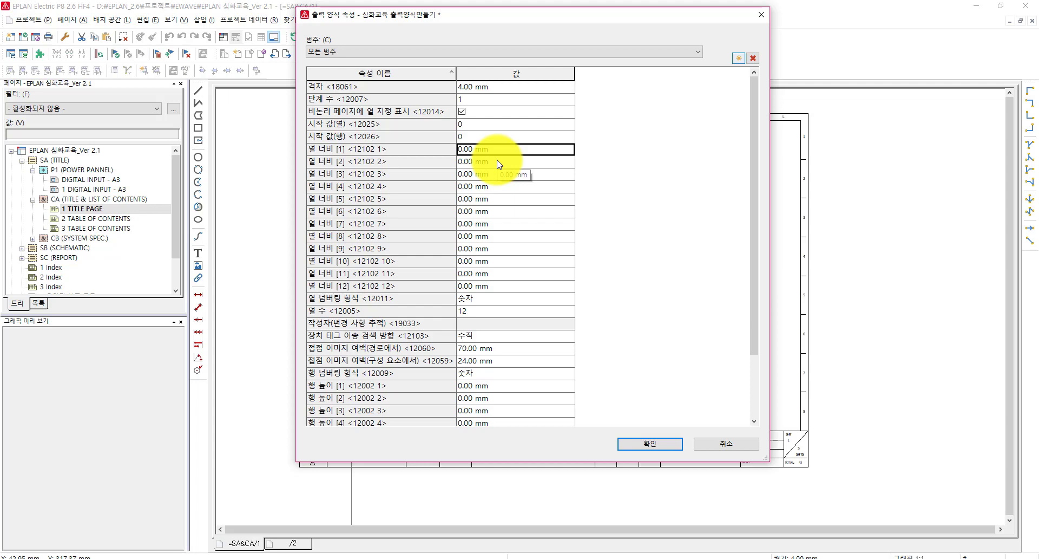
type("40")
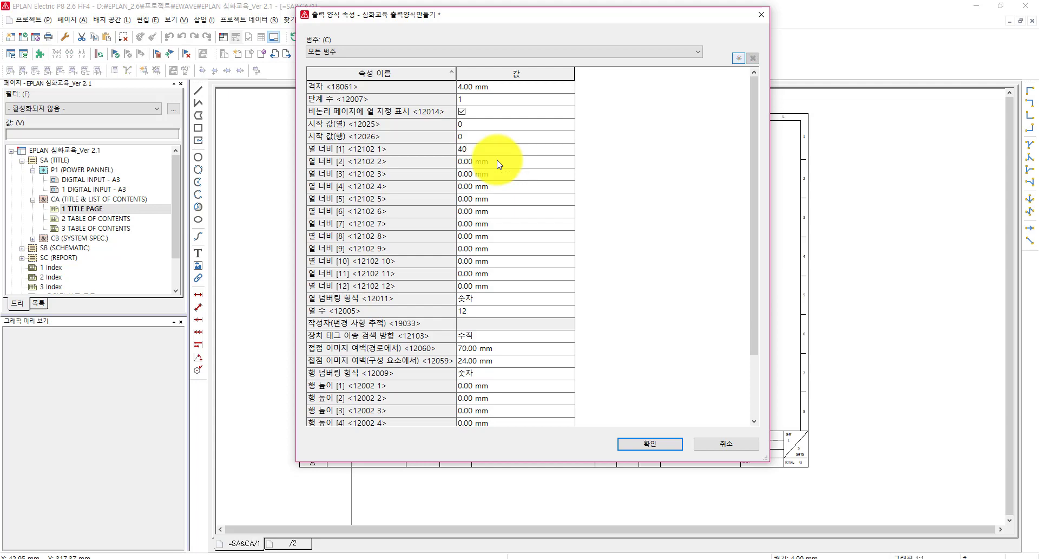
left_click(498, 161)
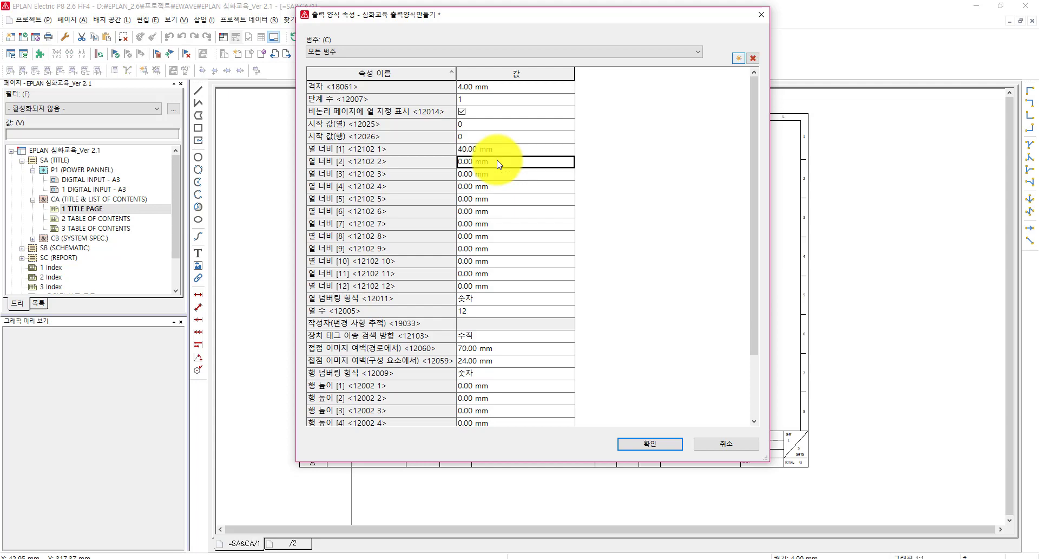
type("34")
key("Return")
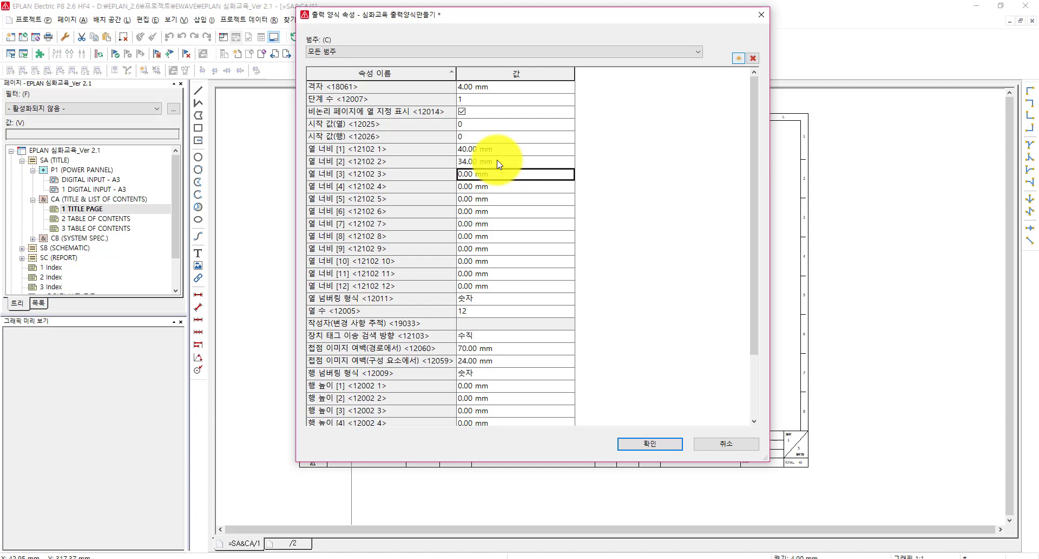
Fill the column widths 3 to 11 (열 너비 [3] to [11]) with 34.00 mm all at once.
key("shift+Down")
key("shift+Down")
key("shift+Down")
key("shift+Down")
key("shift+Down")
key("shift+Down")
key("shift+Down")
key("shift+Down")
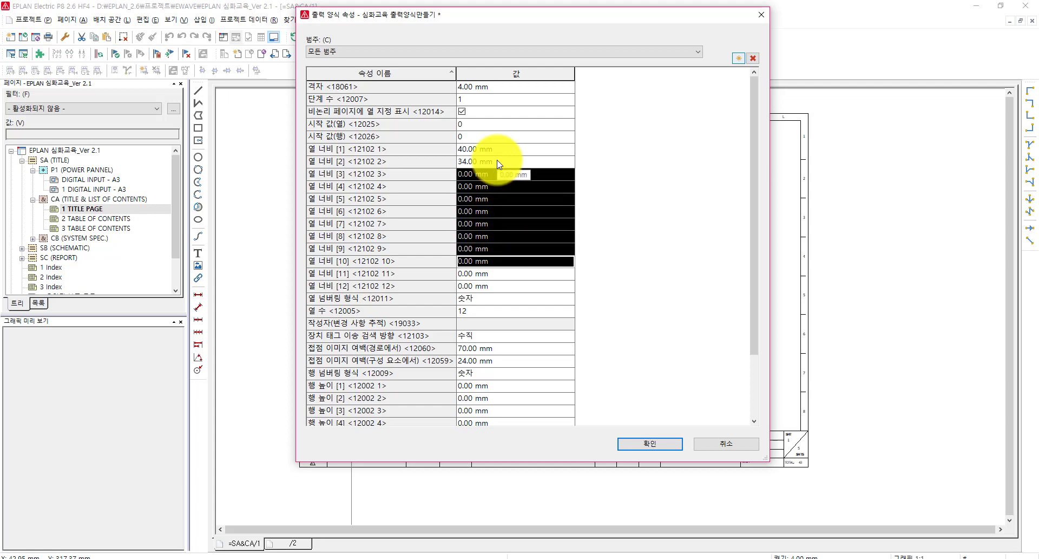
type("34.00 mm 34.00 mm 34.00 mm 34.00 mm 34.00 mm 34.00 mm 34.00 mm 34.00 mm 34.00 mm")
Set the width of the last column (열 너비 [12]) to 40 mm.
key("Down")
key("Down")
key("Down")
key("Up")
key("Up")
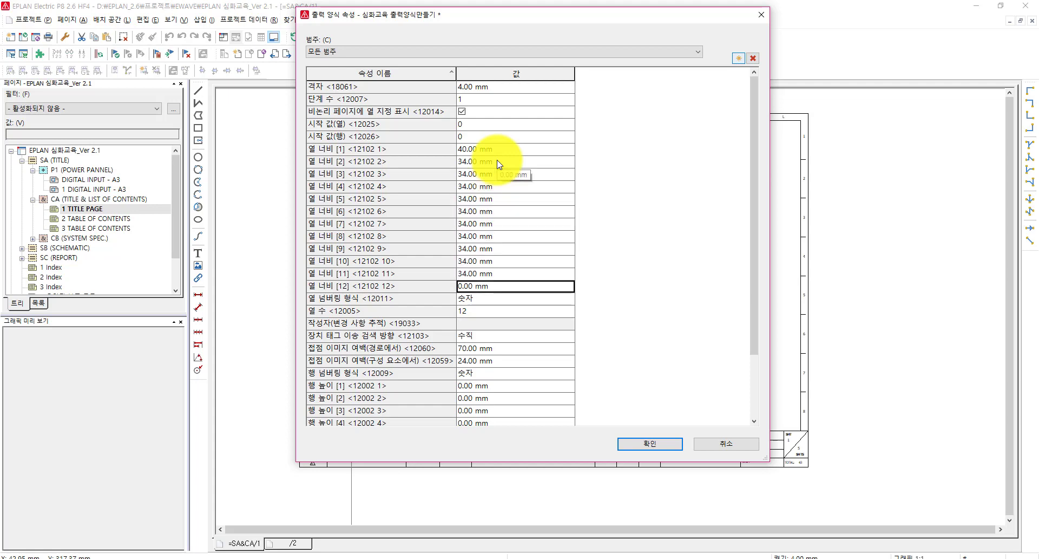
type("40")
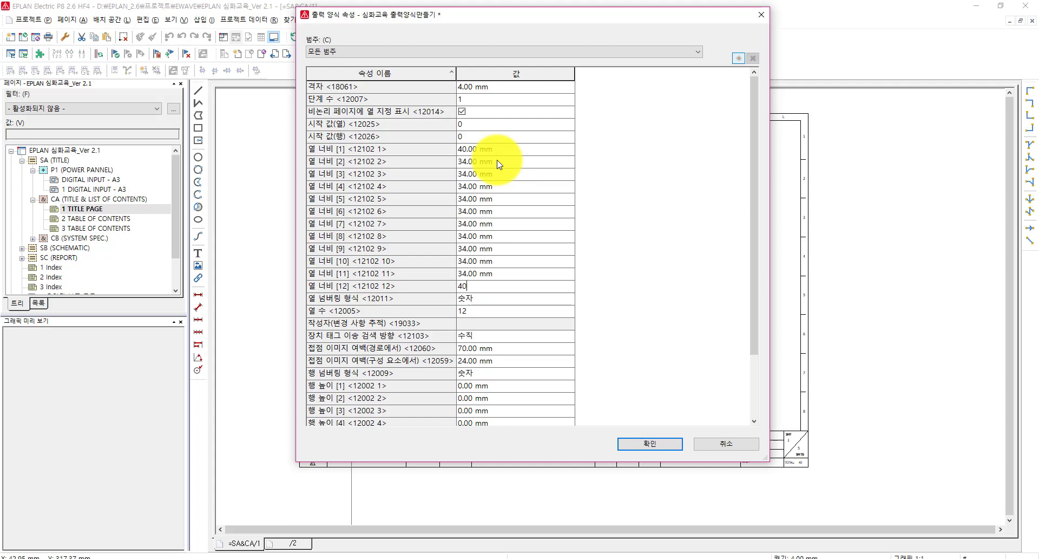
key("Return")
Set the height of row 1 (행 높이 [1]) to 40 mm and row 2 to 32 mm.
scroll(493, 162, "down", 2)
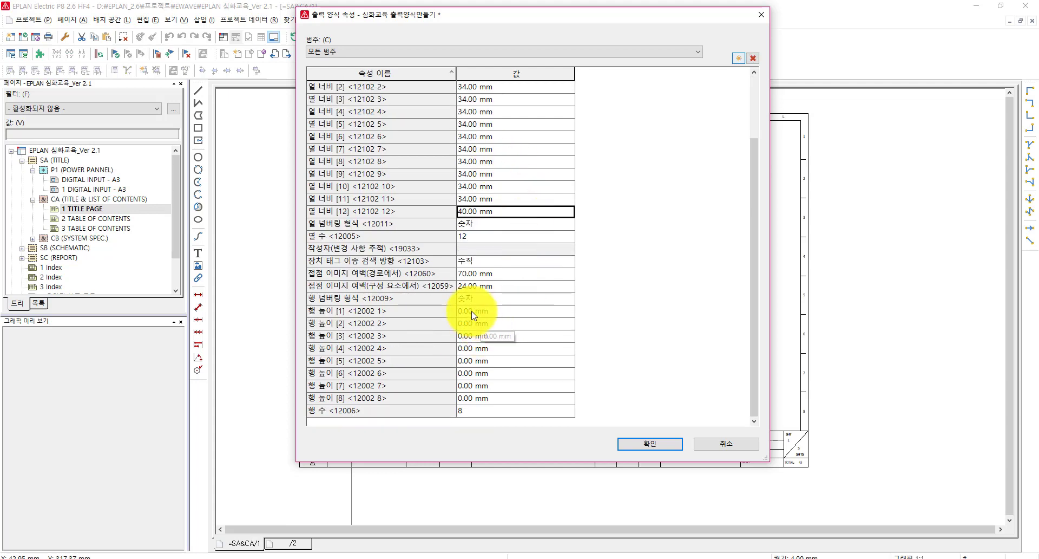
left_click(473, 312)
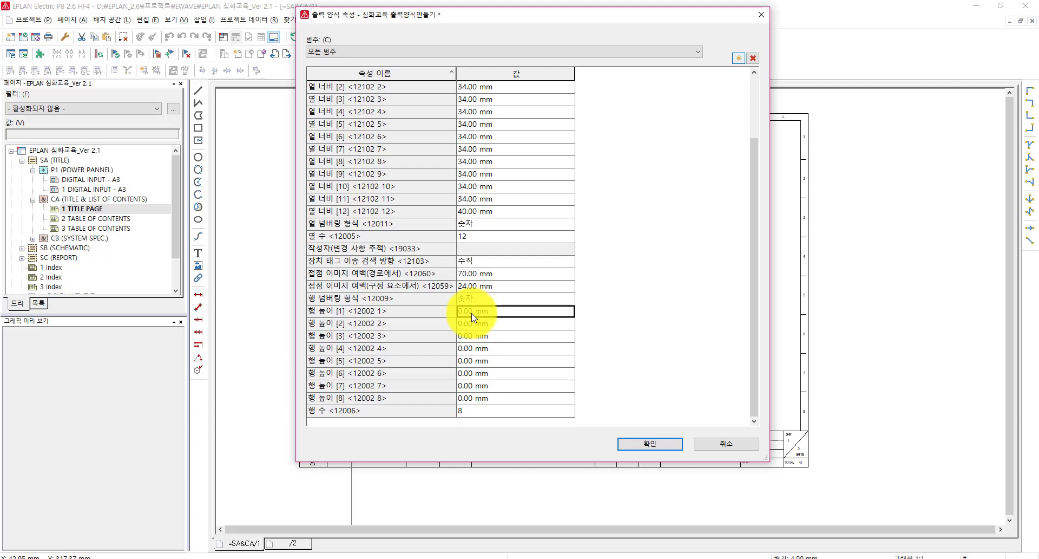
type("40")
key("Return")
type("32")
key("Return")
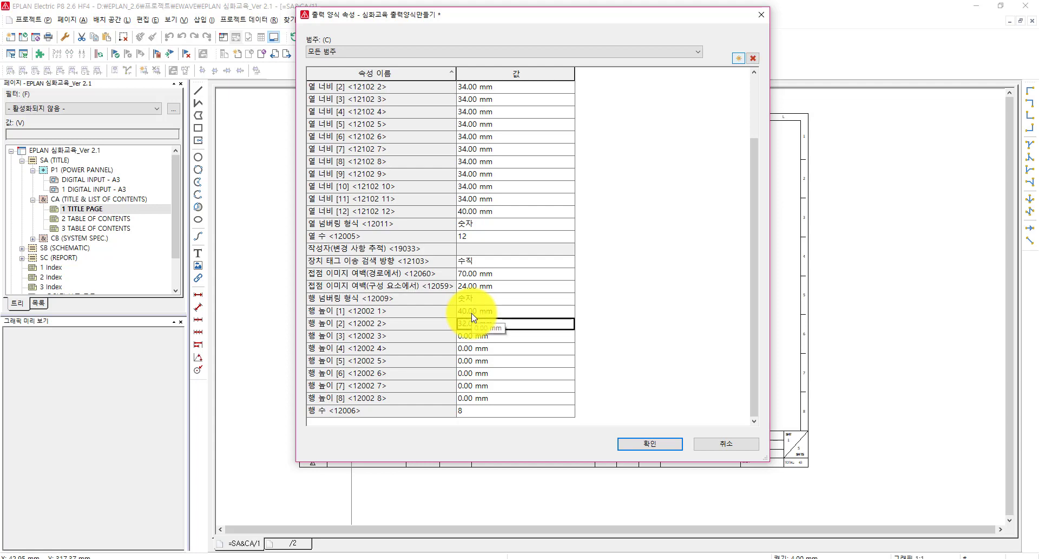
Fill the row heights 3 to 7 (행 높이 [3] to [7]) with 32.00 mm all at once.
key("Down")
key("Up")
key("Down")
key("shift+Down")
key("shift+Down")
key("shift+Down")
key("shift+Down")
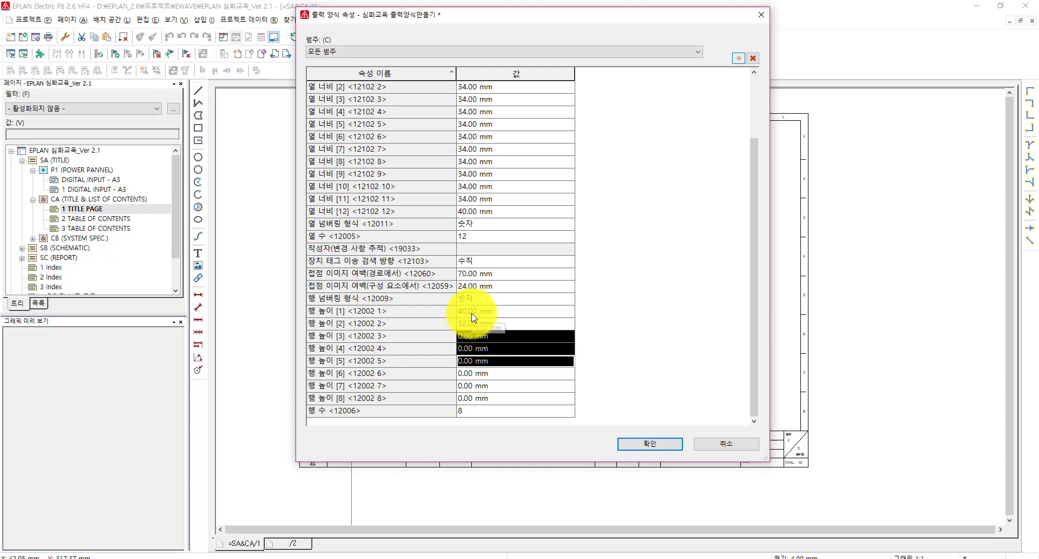
type("32.00 mm")
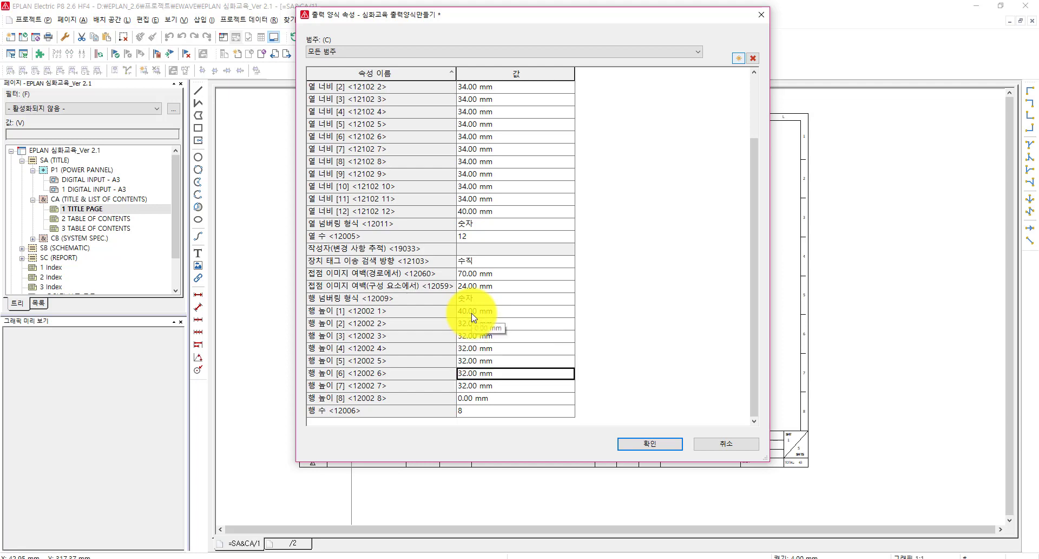
Set the height of row 8 (행 높이 [8]) to 67 mm and accept the plot frame properties.
key("Down")
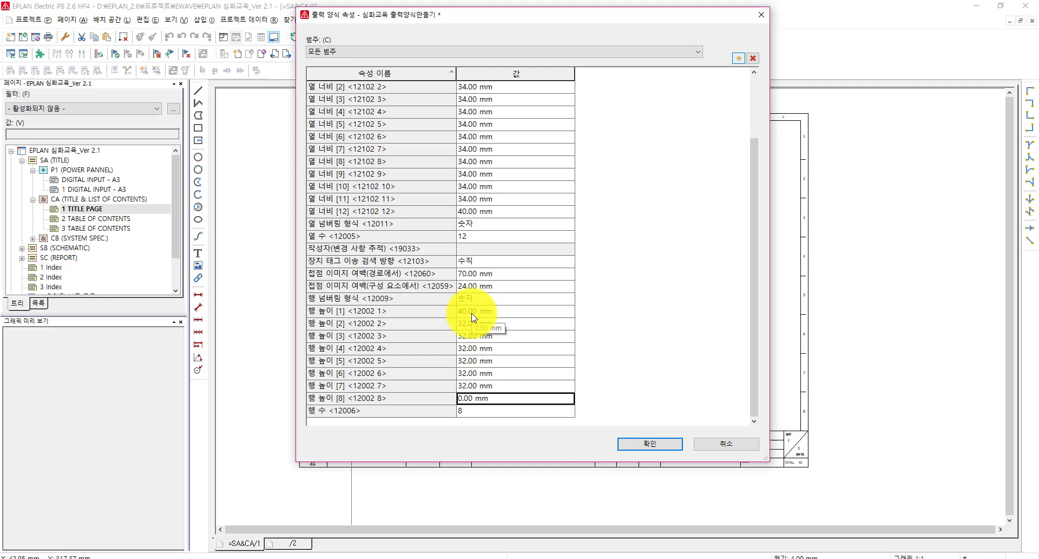
type("67")
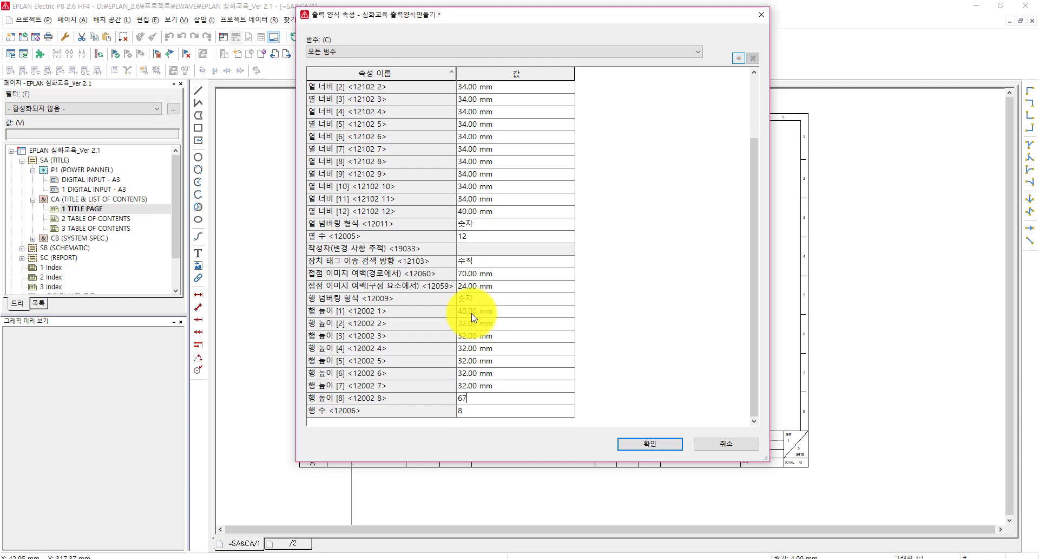
key("Up")
key("Up")
key("Up")
key("Up")
key("Up")
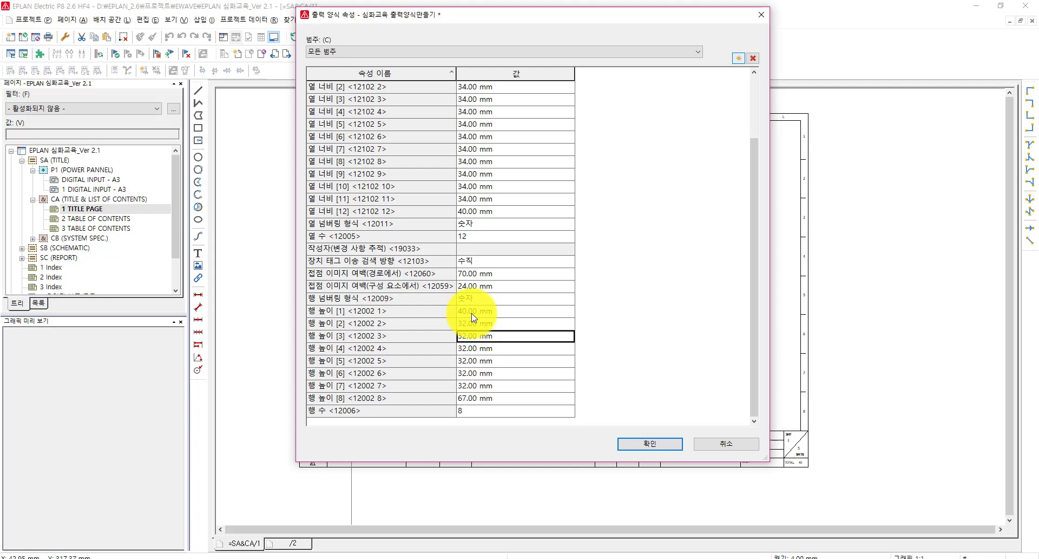
scroll(442, 268, "up", 2)
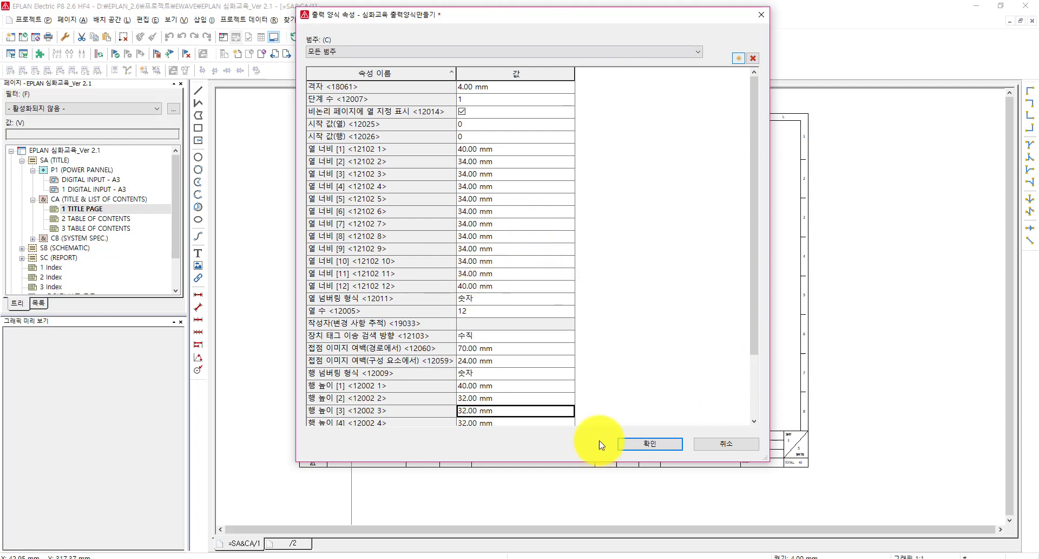
left_click(648, 440)
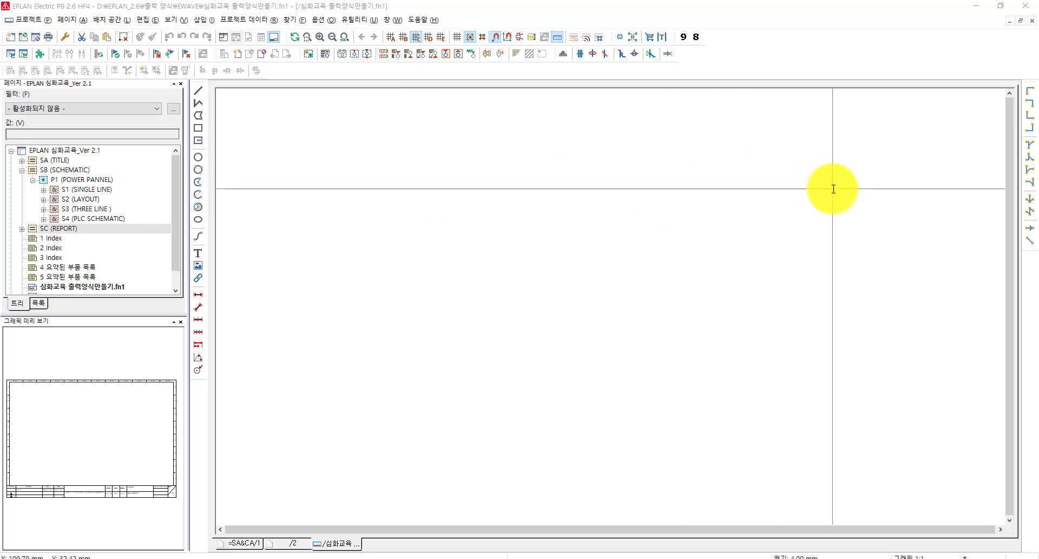
Display the plot frame's column and row lines (경로) and bring the whole layout into view.
left_click(174, 20)
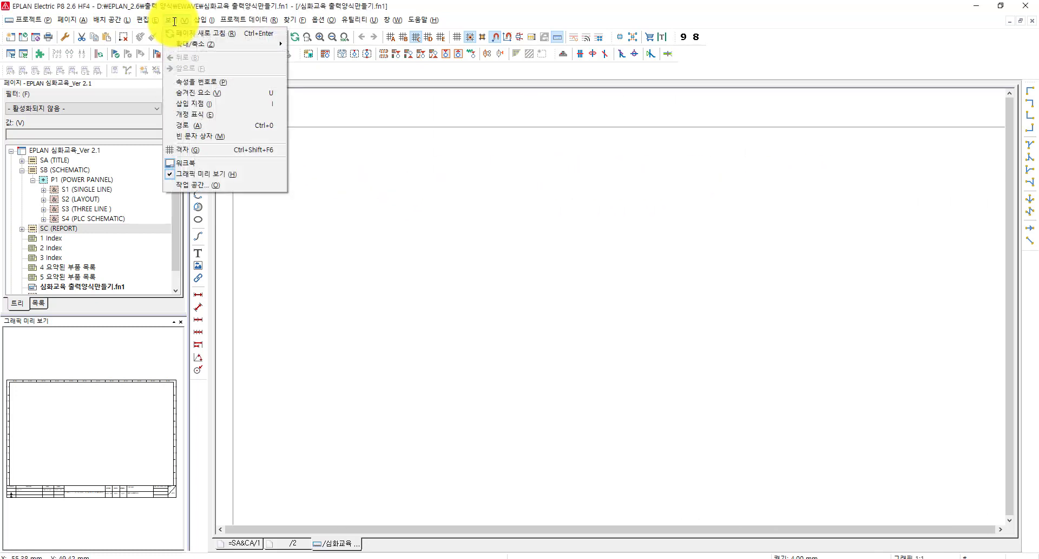
left_click(187, 127)
scroll(620, 347, "down", 3)
middle_click_drag(621, 348, 512, 388)
scroll(508, 396, "up", 1)
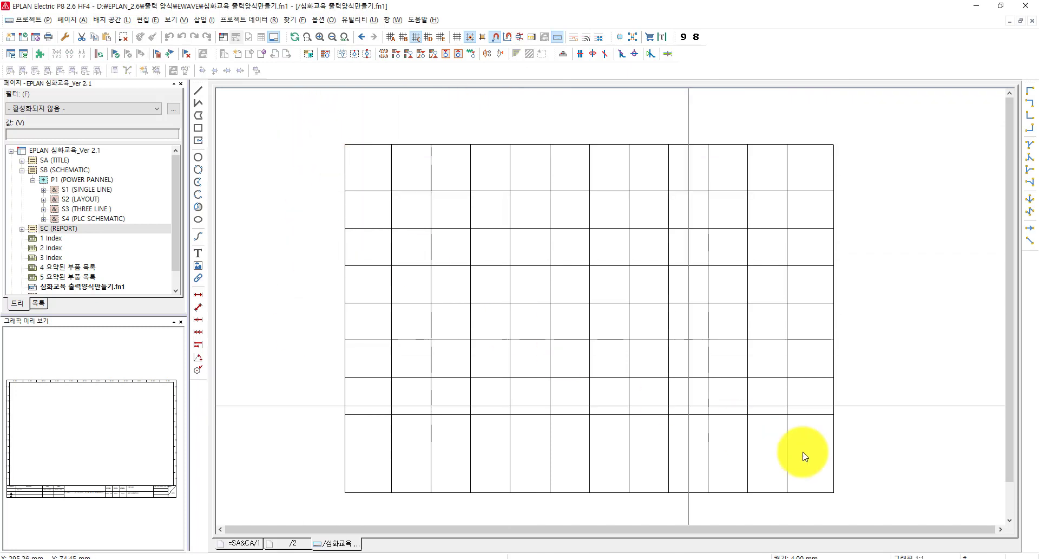
left_click_drag(842, 509, 301, 120)
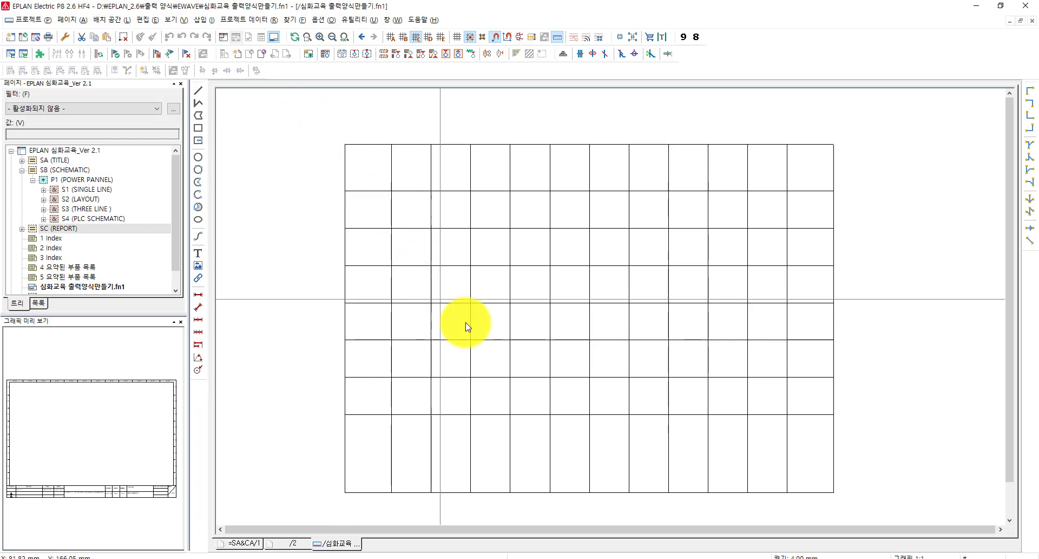
middle_click_drag(466, 324, 459, 315)
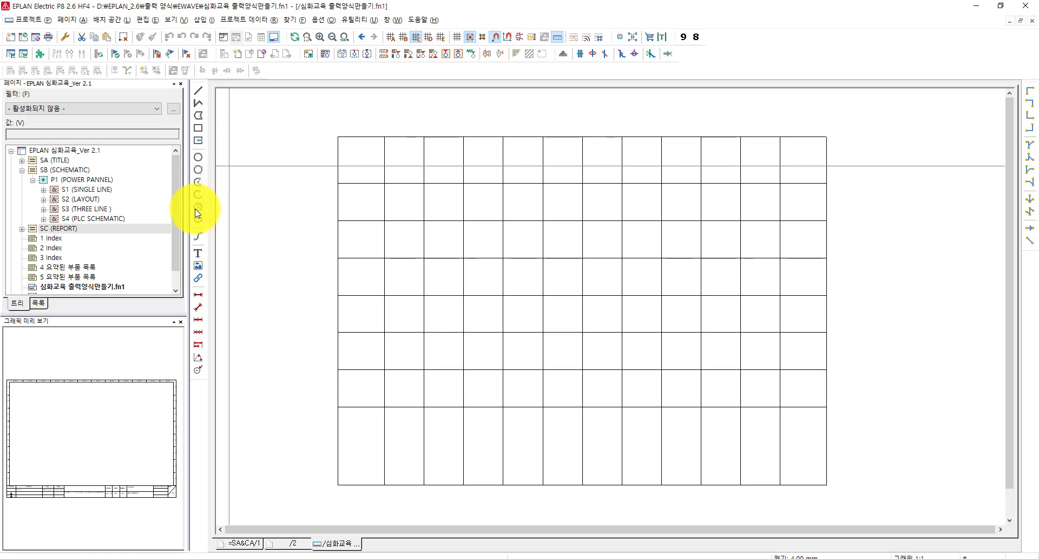
left_click(201, 20)
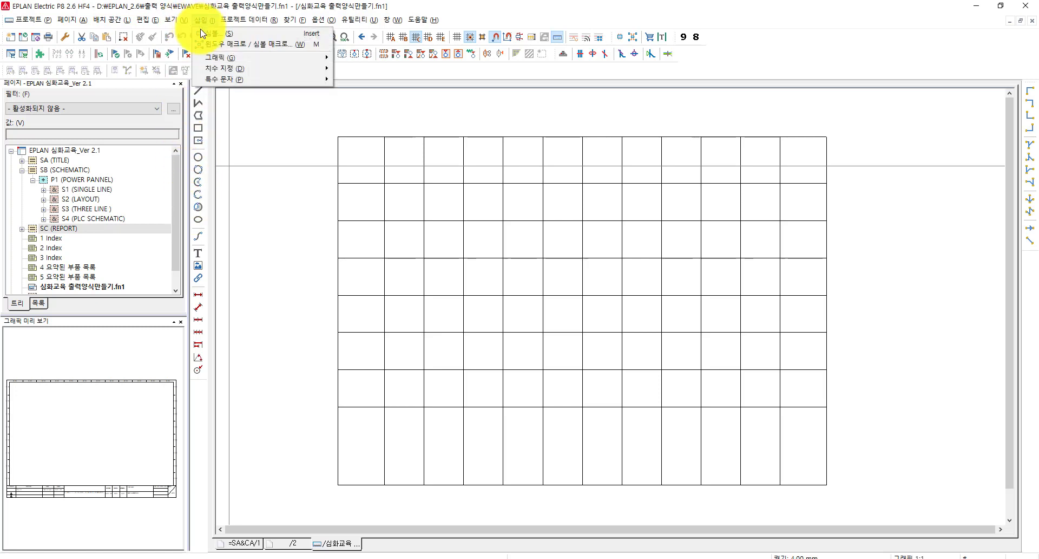
mouse_move(219, 64)
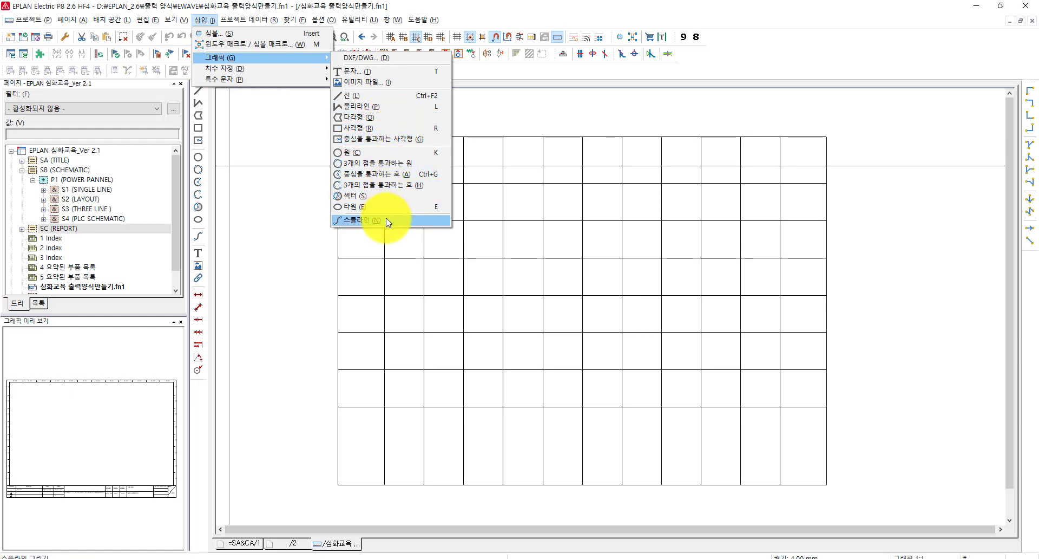
left_click(431, 295)
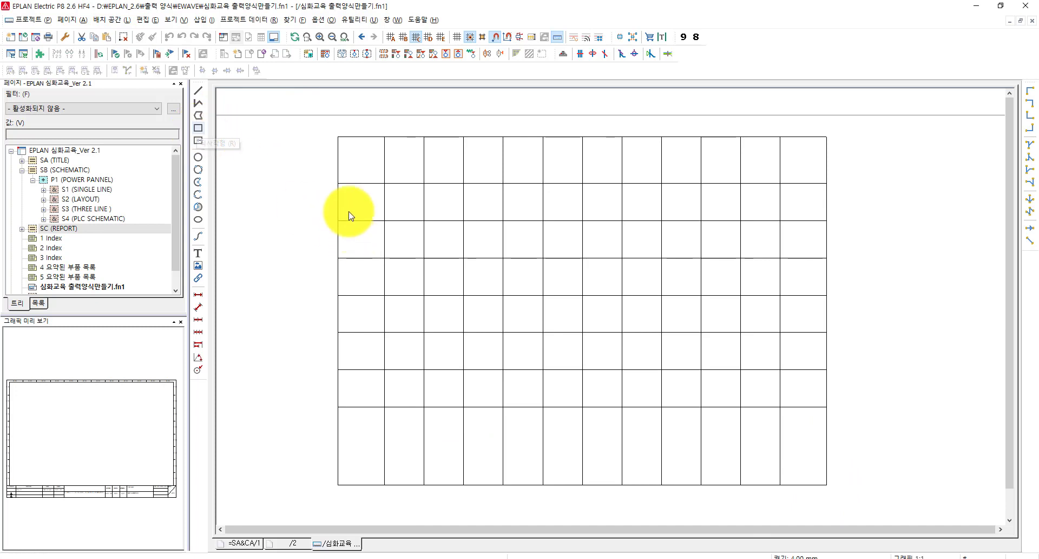
Switch the drawing grid to 1 mm and draw a rectangle exactly around the outer edge of the column and row layout.
key("r")
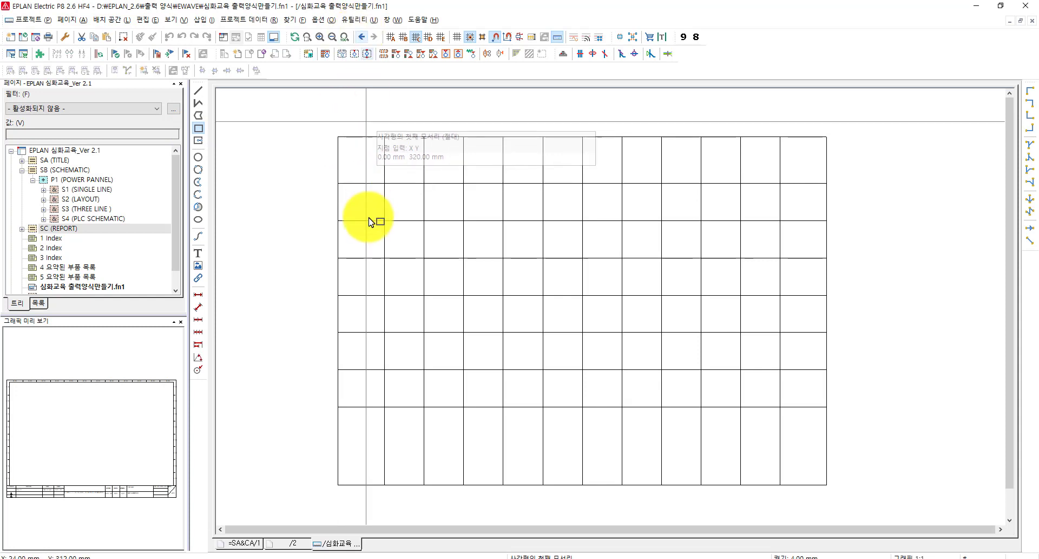
scroll(371, 220, "up", 2)
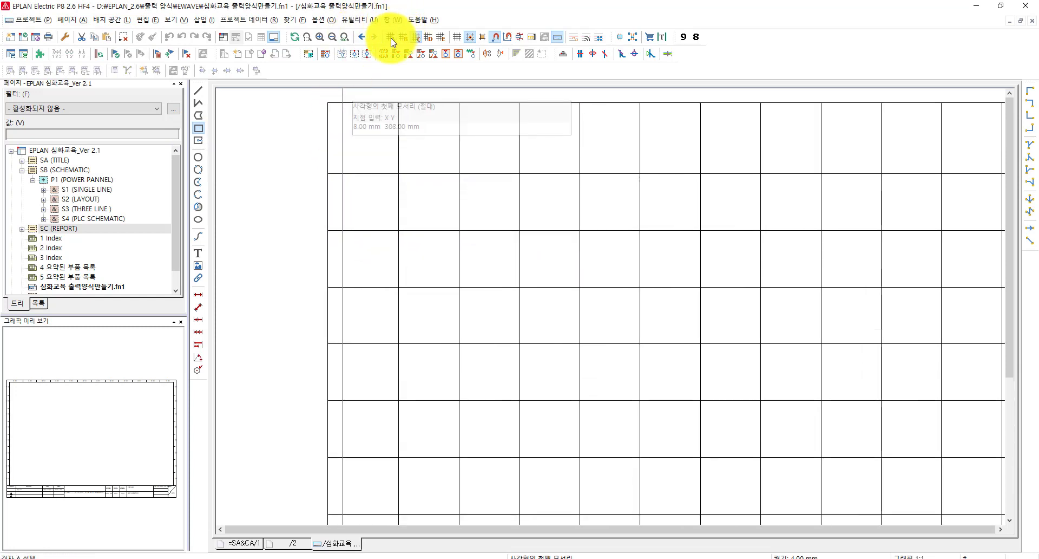
left_click(328, 102)
scroll(640, 358, "down", 3)
scroll(753, 381, "up", 5)
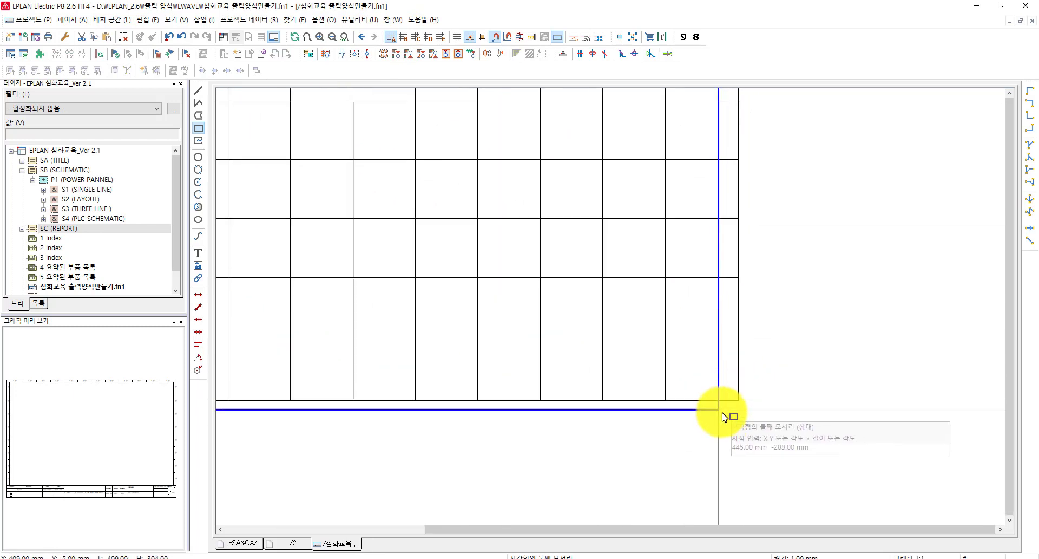
left_click(746, 395)
scroll(487, 228, "down", 2)
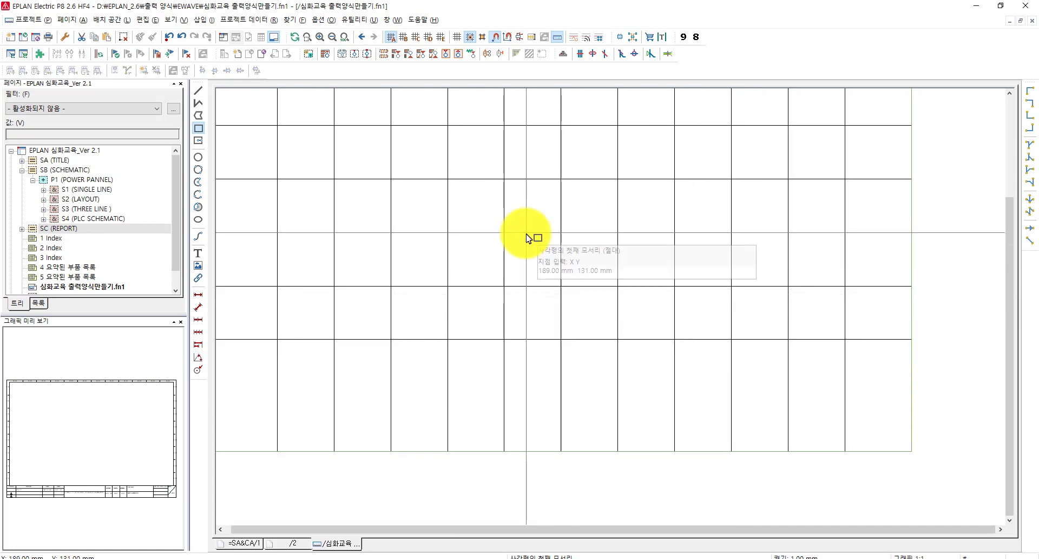
scroll(515, 233, "down", 3)
middle_click_drag(491, 232, 489, 255)
key("Escape")
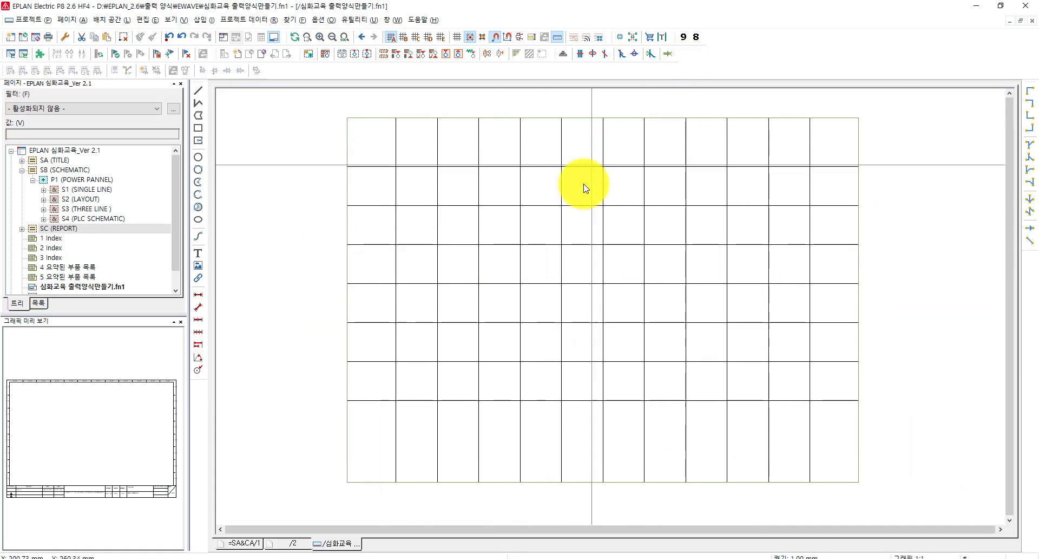
Open page 5 (요약된 부품 목록) and examine its plot frame's outer border with the column and row labels.
left_click(64, 277)
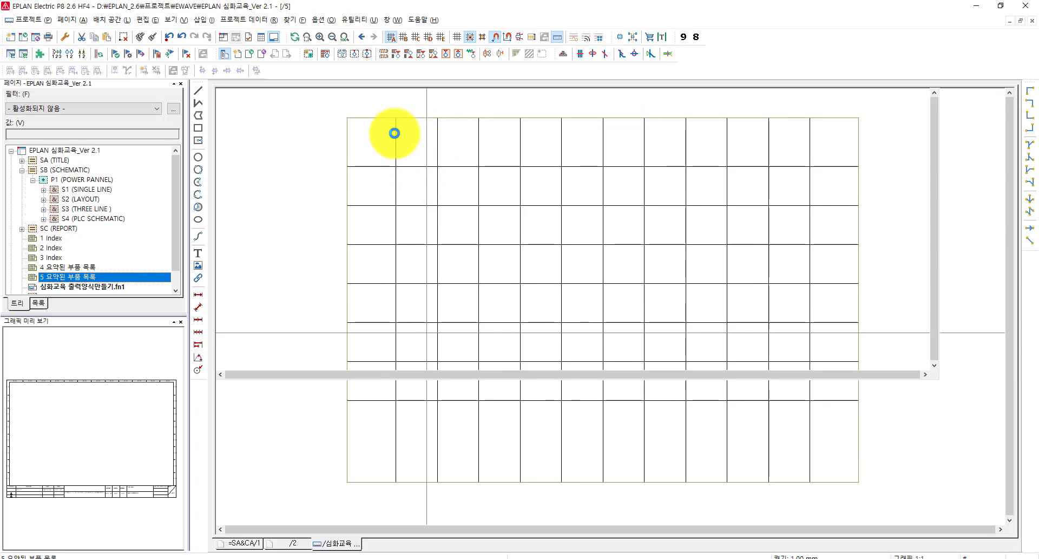
scroll(349, 173, "up", 5)
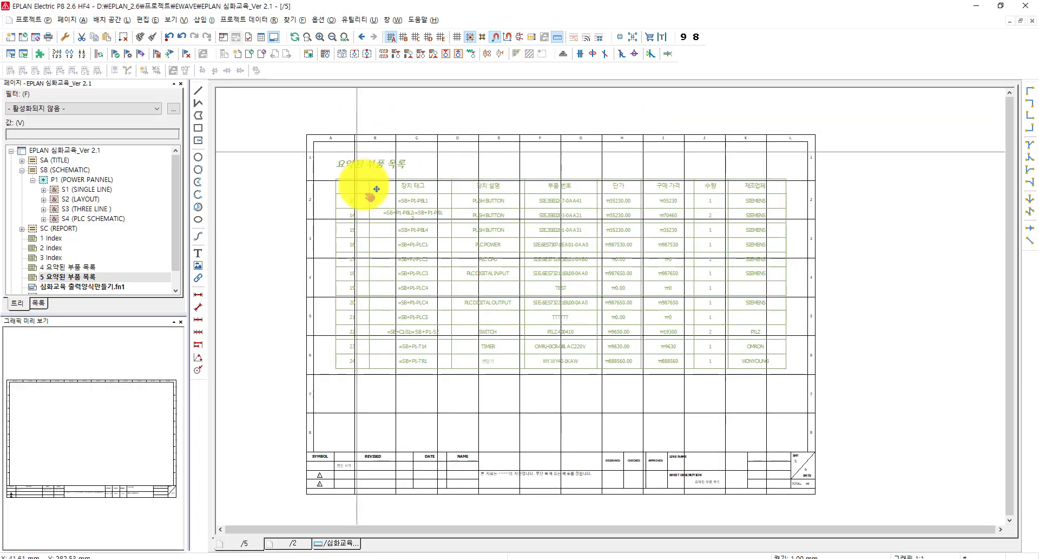
scroll(326, 156, "up", 1)
left_click_drag(327, 157, 255, 162)
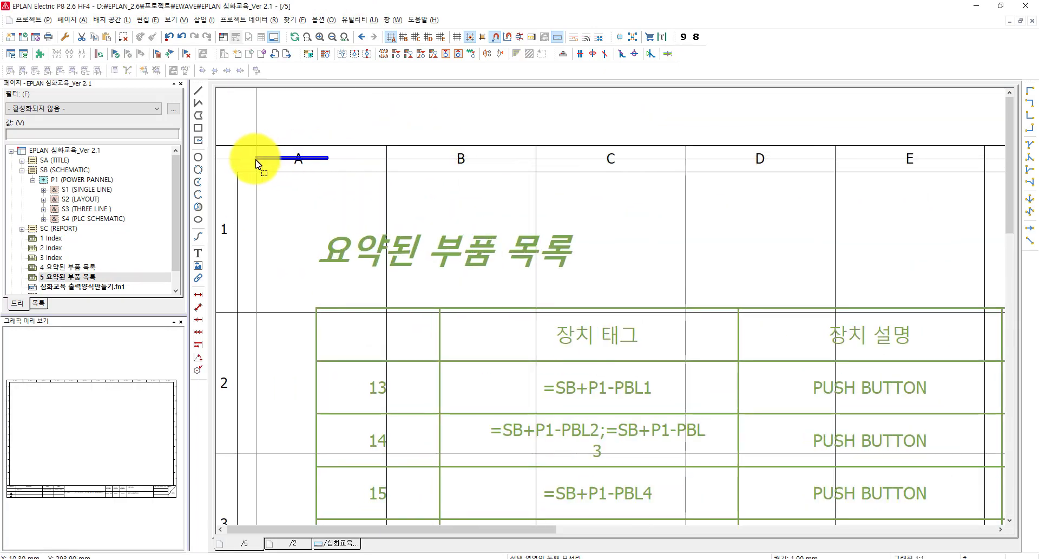
middle_click_drag(270, 200, 422, 239)
left_click_drag(373, 234, 332, 291)
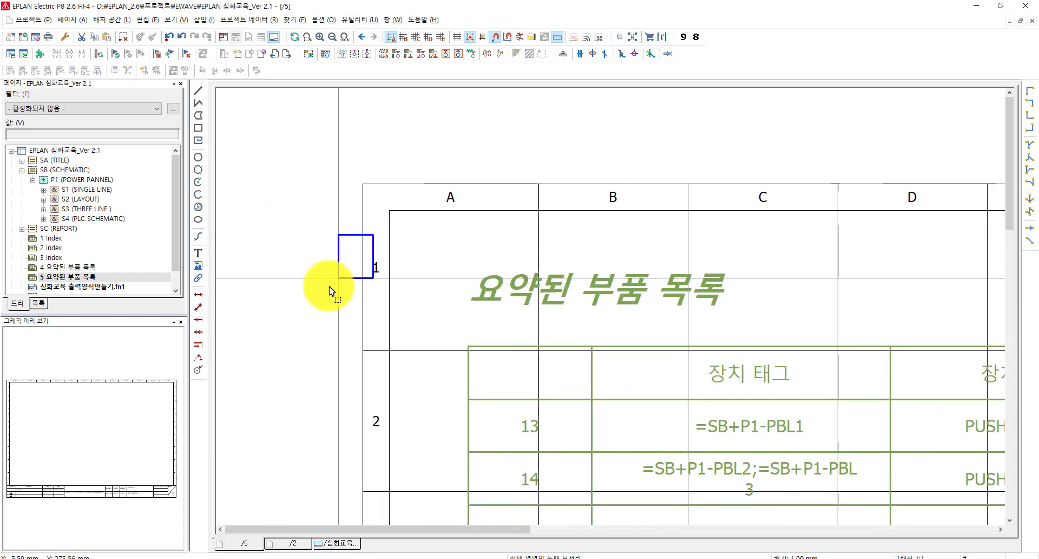
scroll(295, 236, "down", 2)
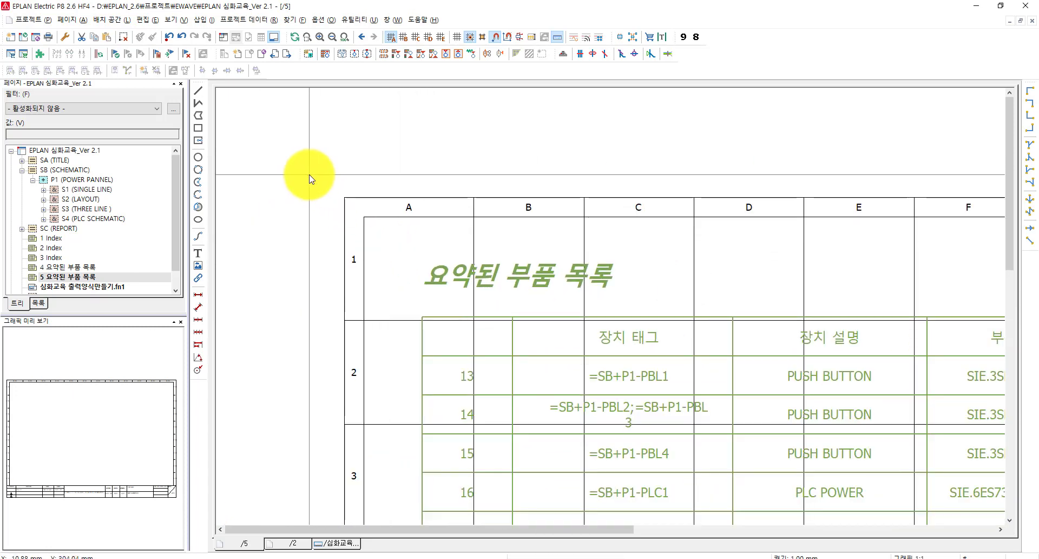
left_click_drag(309, 174, 288, 157)
middle_click_drag(376, 286, 353, 262)
scroll(365, 266, "down", 1)
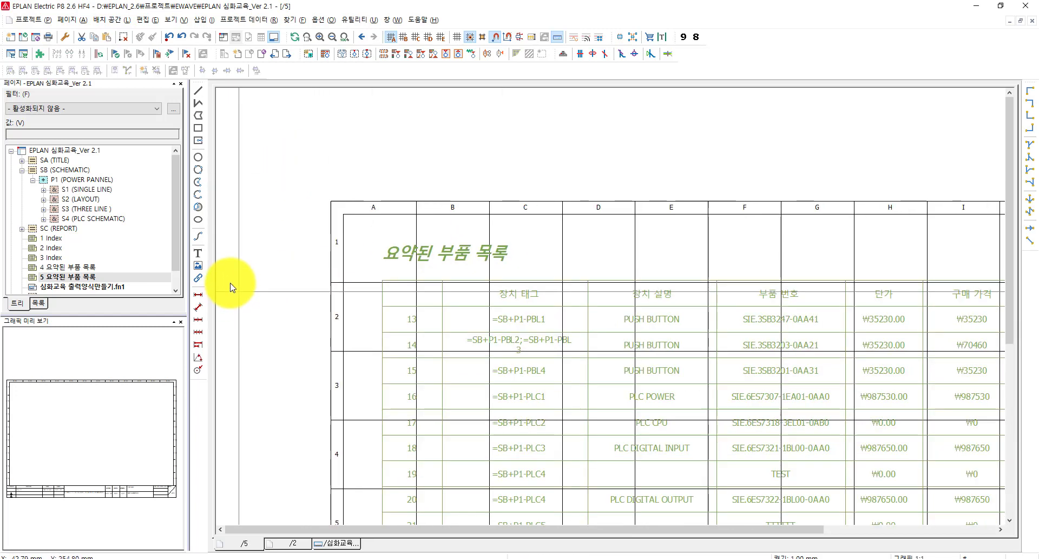
Reopen the plot frame 심화교육 출력양식만들기.fn1 and dimension 5 mm horizontal and vertical offsets from the outer rectangle's upper-left corner.
double_click(83, 292)
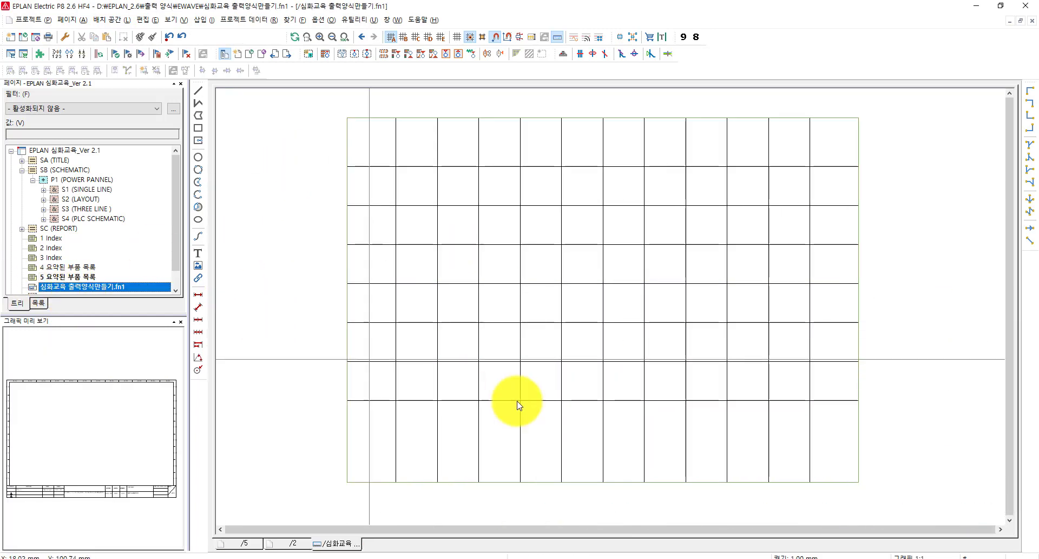
middle_click_drag(455, 239, 401, 260)
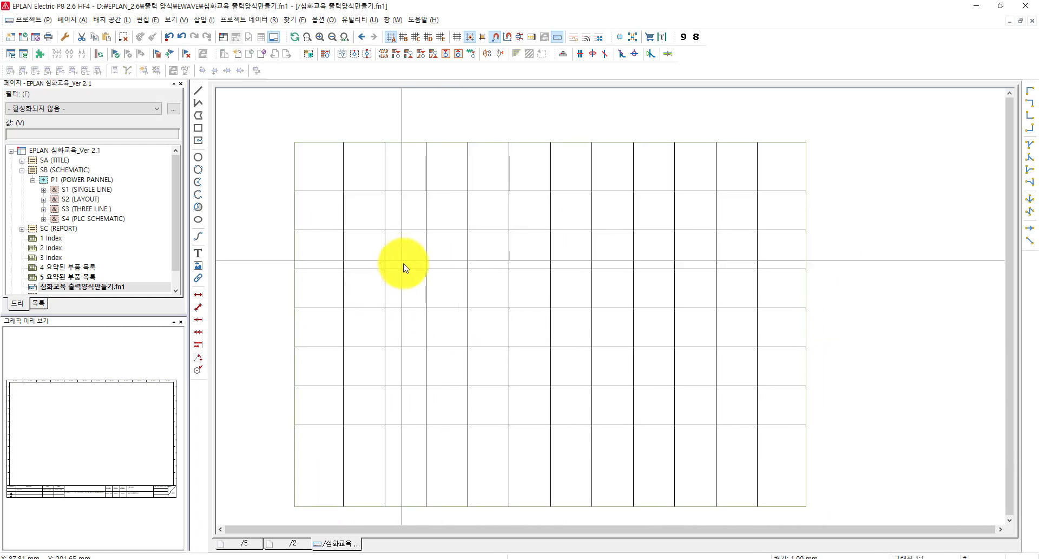
scroll(331, 153, "up", 2)
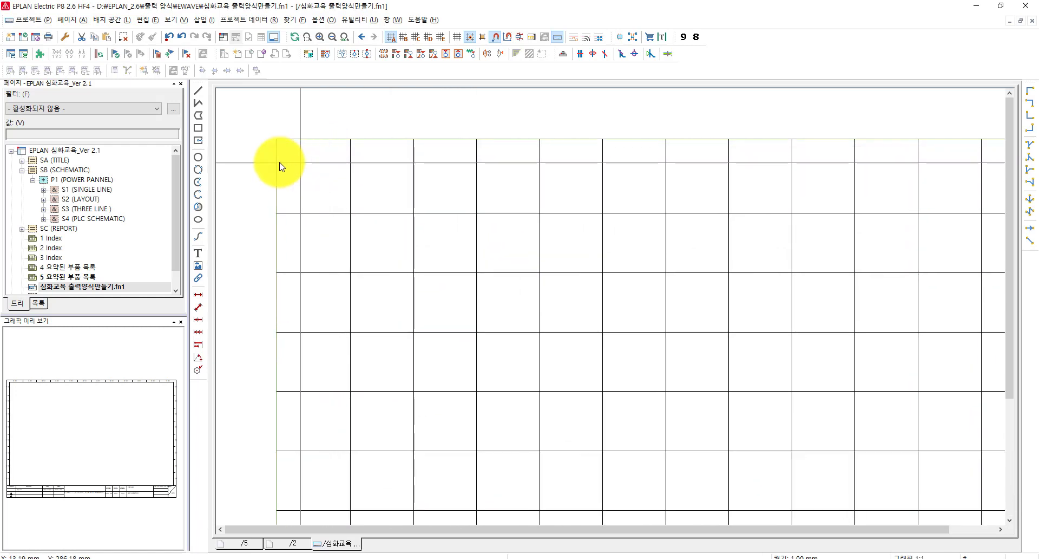
middle_click_drag(278, 163, 346, 295)
scroll(316, 233, "up", 1)
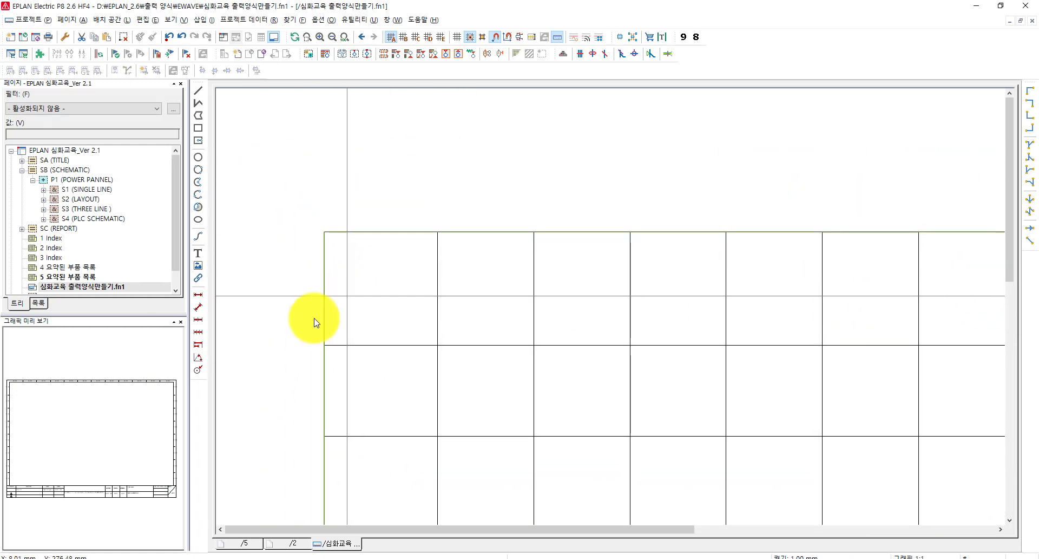
scroll(324, 314, "up", 1)
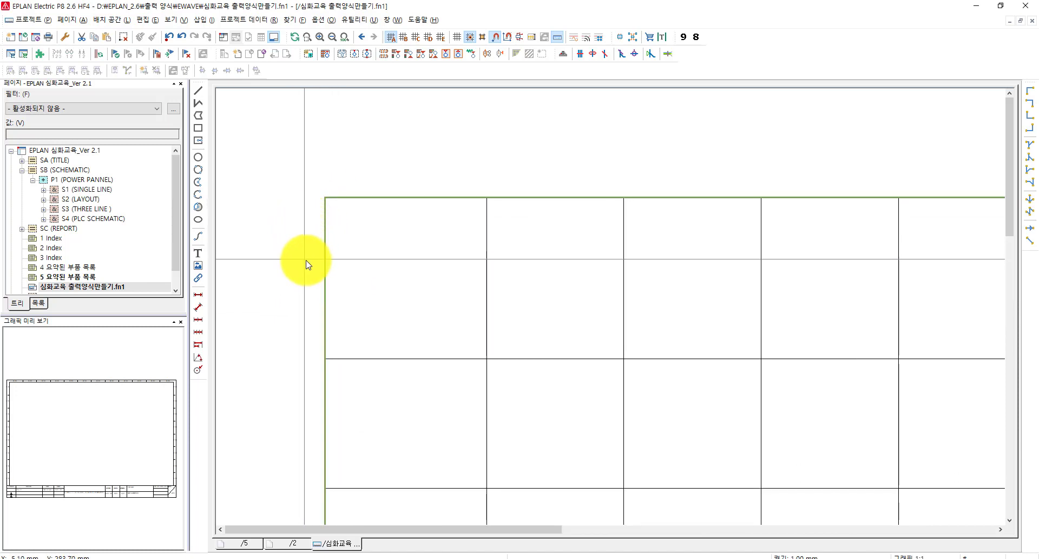
scroll(364, 273, "up", 1)
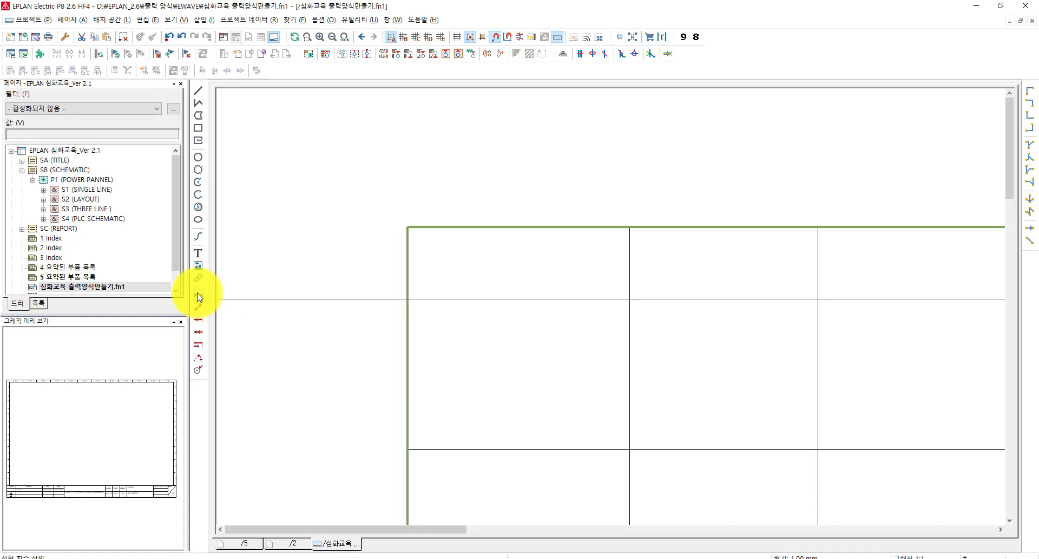
left_click(408, 227)
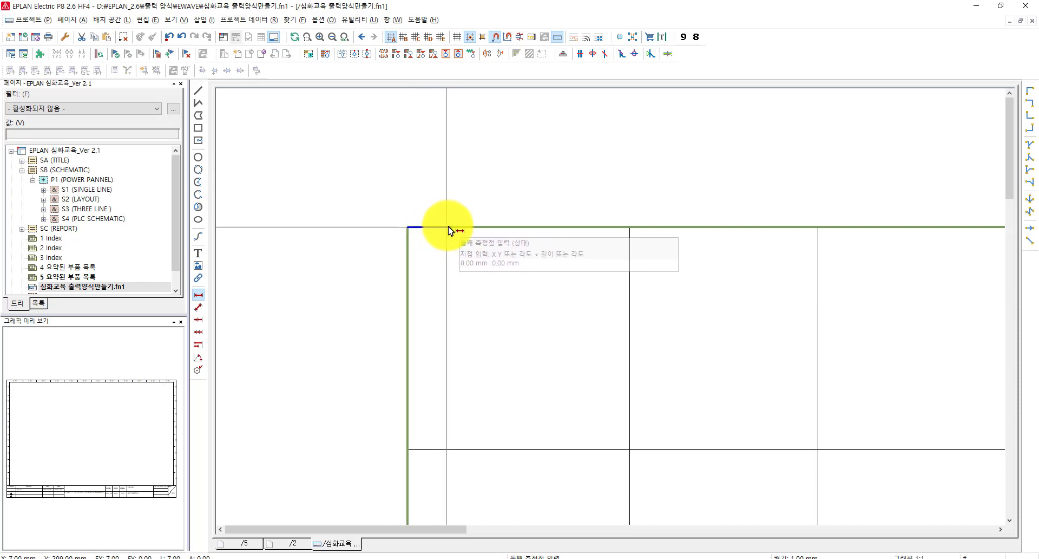
left_click(436, 188)
left_click(408, 230)
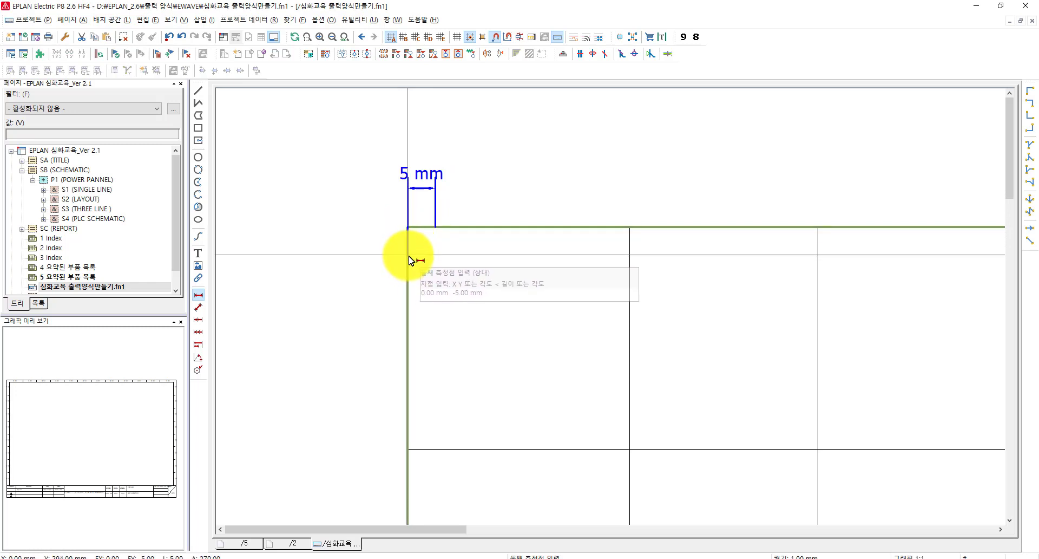
left_click(371, 250)
Dimension 5 mm vertical and horizontal offsets from the outer rectangle's lower-right corner and end the dimensioning.
scroll(480, 355, "down", 3)
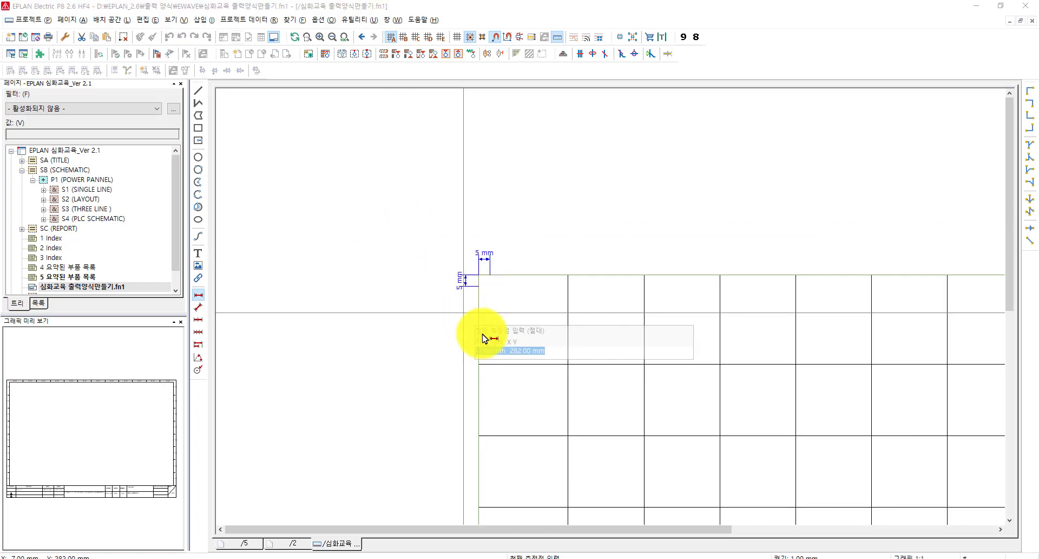
middle_click_drag(486, 297, 403, 297)
scroll(717, 413, "down", 1)
middle_click_drag(717, 413, 297, 230)
middle_click_drag(729, 368, 644, 290)
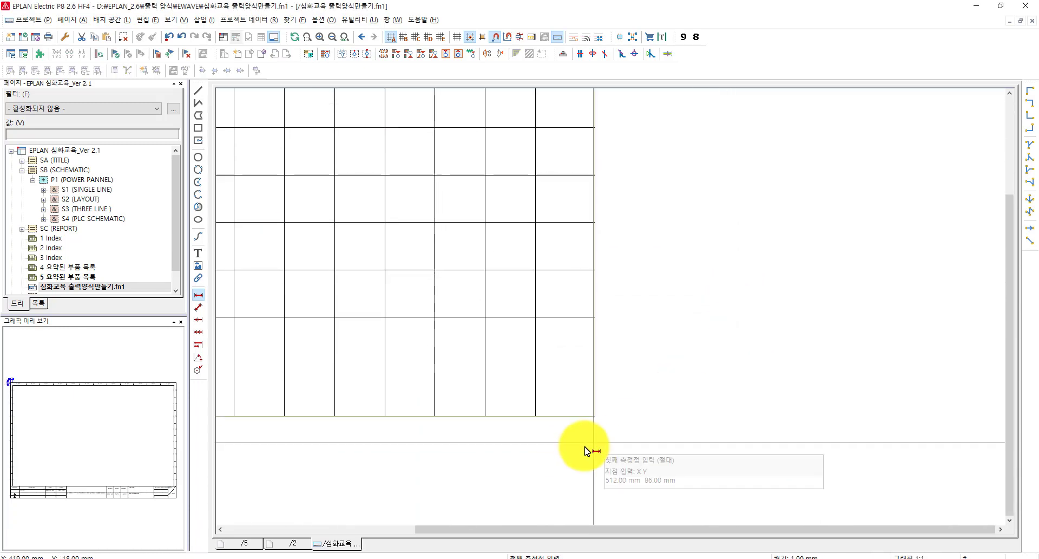
scroll(591, 437, "up", 3)
left_click(599, 401)
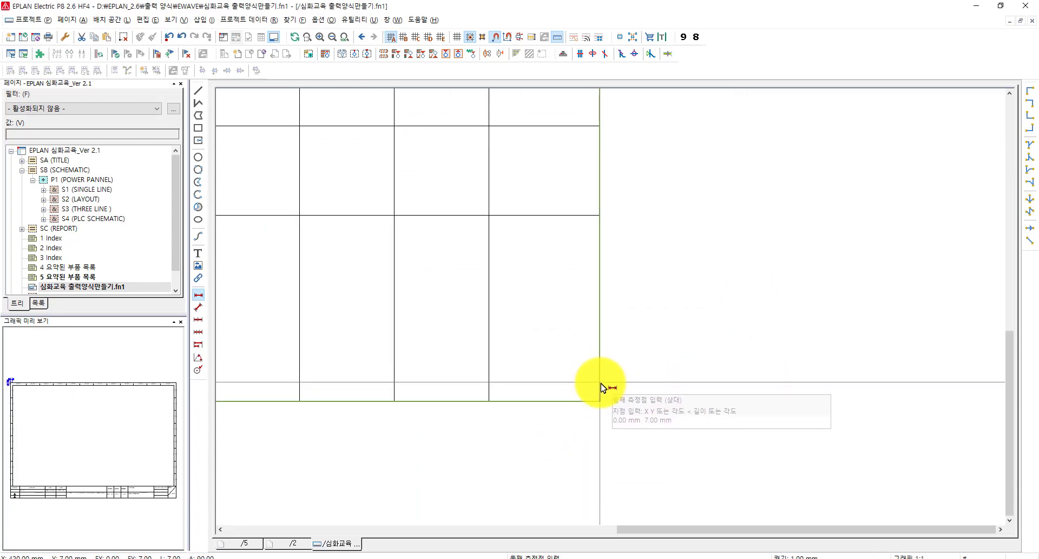
left_click(647, 403)
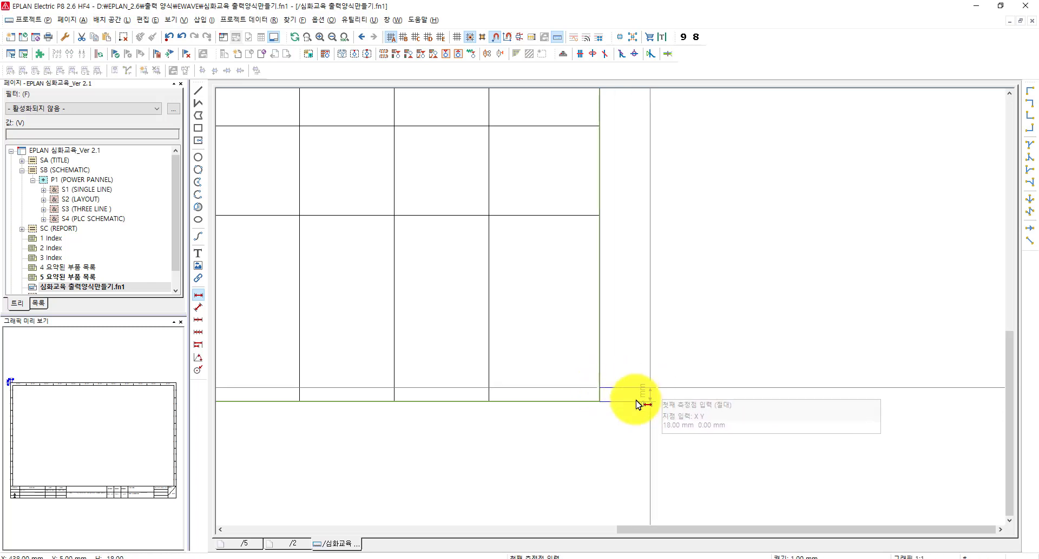
left_click(588, 402)
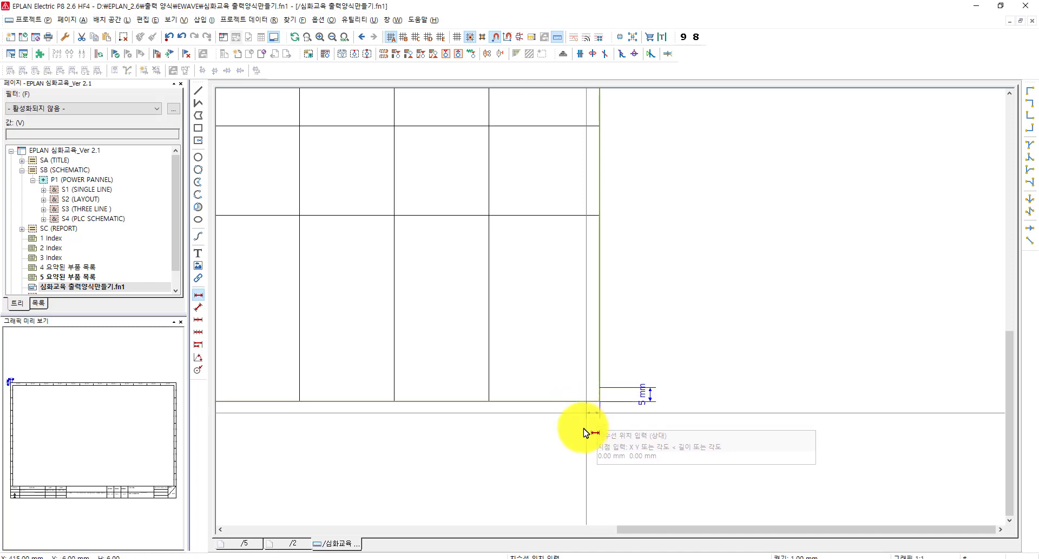
left_click(552, 436)
scroll(704, 408, "down", 4)
key("Escape")
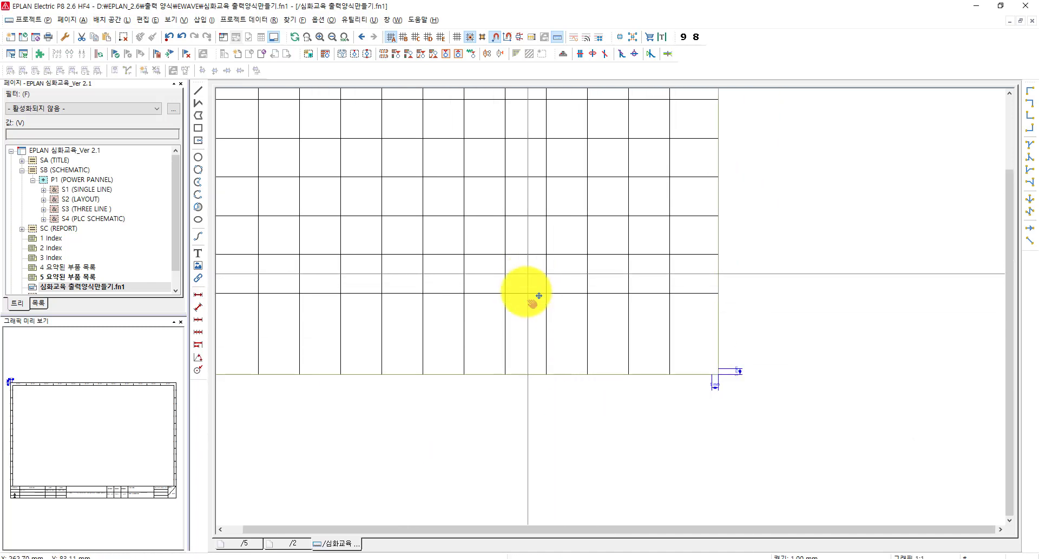
Draw a 410 × 289 mm inner rectangle 5 mm inside the outer border, using the corner dimensions as reference points.
scroll(519, 293, "down", 2)
scroll(439, 279, "up", 3)
scroll(437, 266, "up", 2)
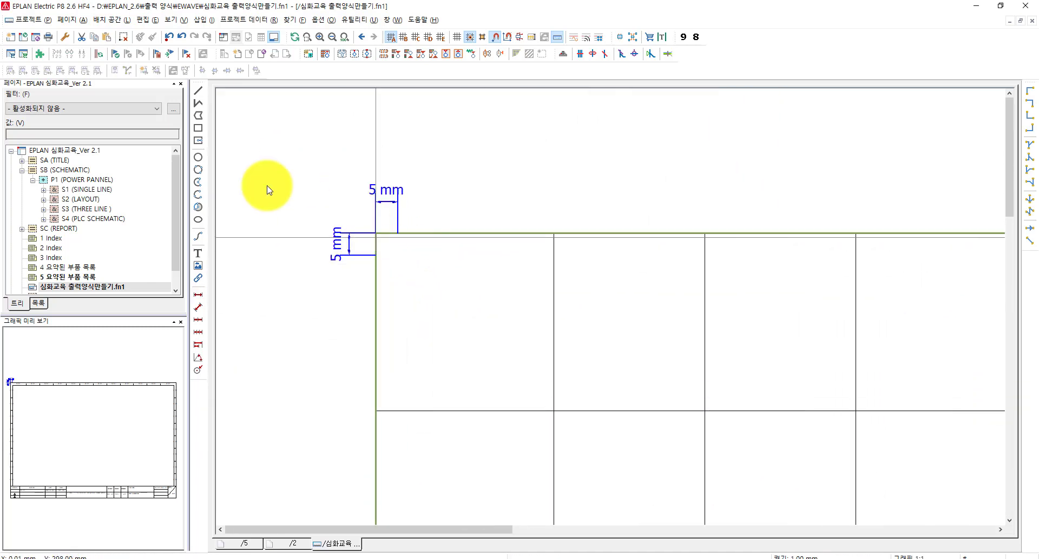
left_click(199, 130)
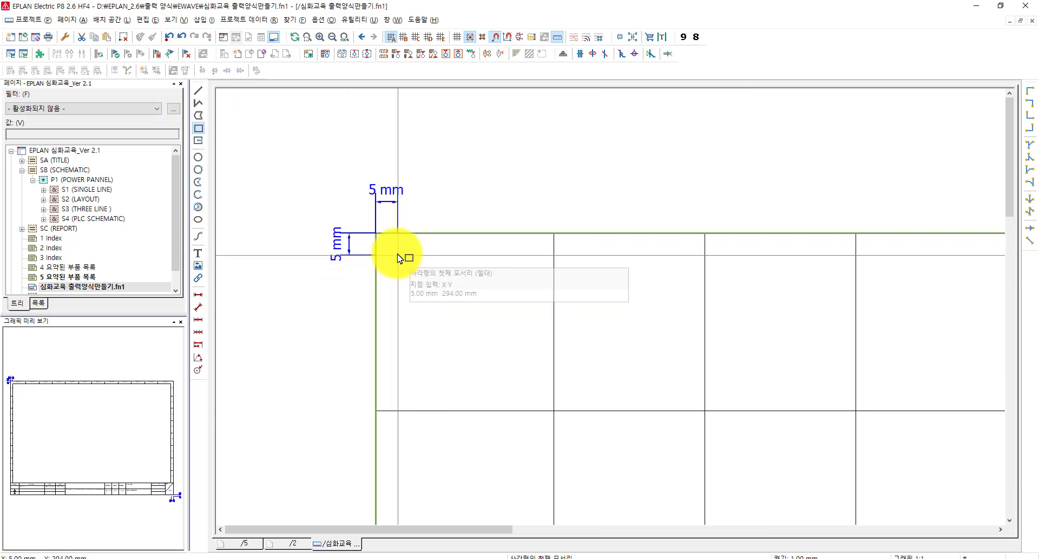
left_click(399, 257)
scroll(587, 348, "down", 4)
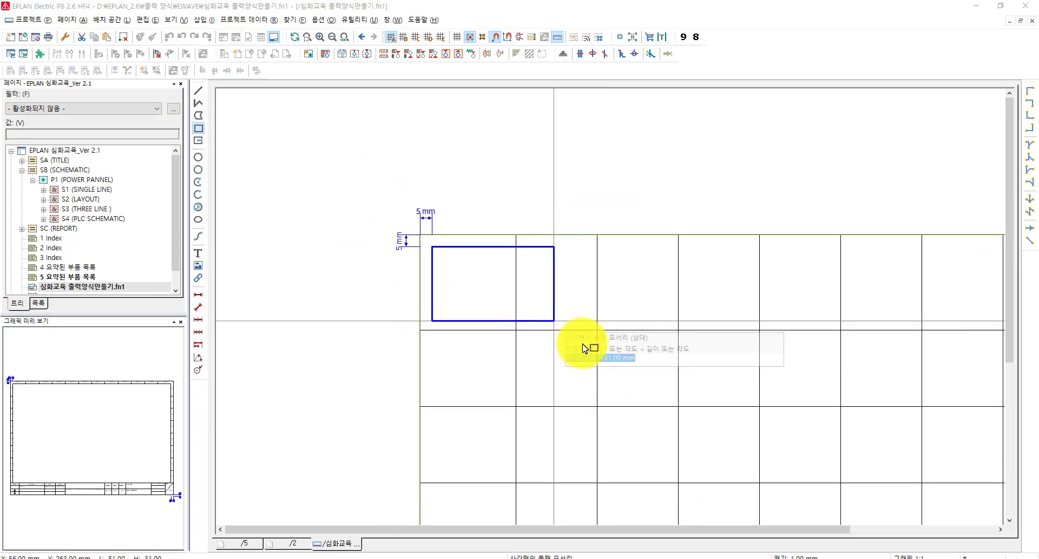
scroll(579, 340, "up", 5)
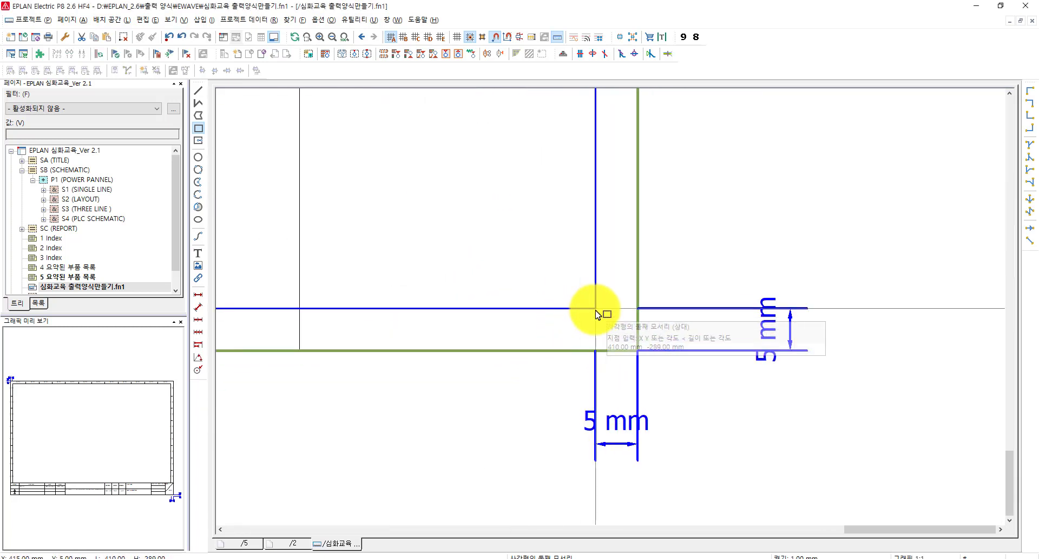
scroll(794, 395, "down", 6)
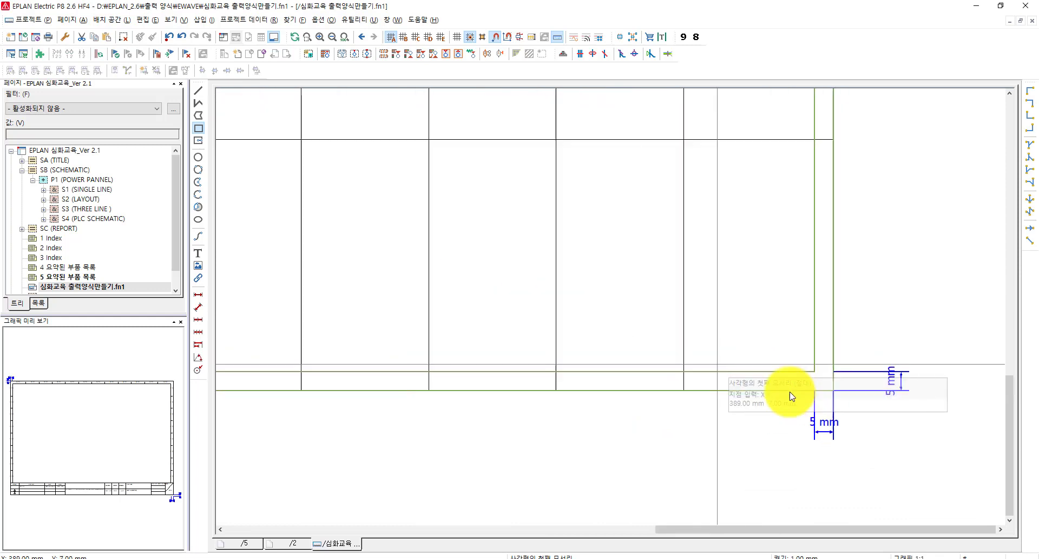
scroll(584, 232, "down", 2)
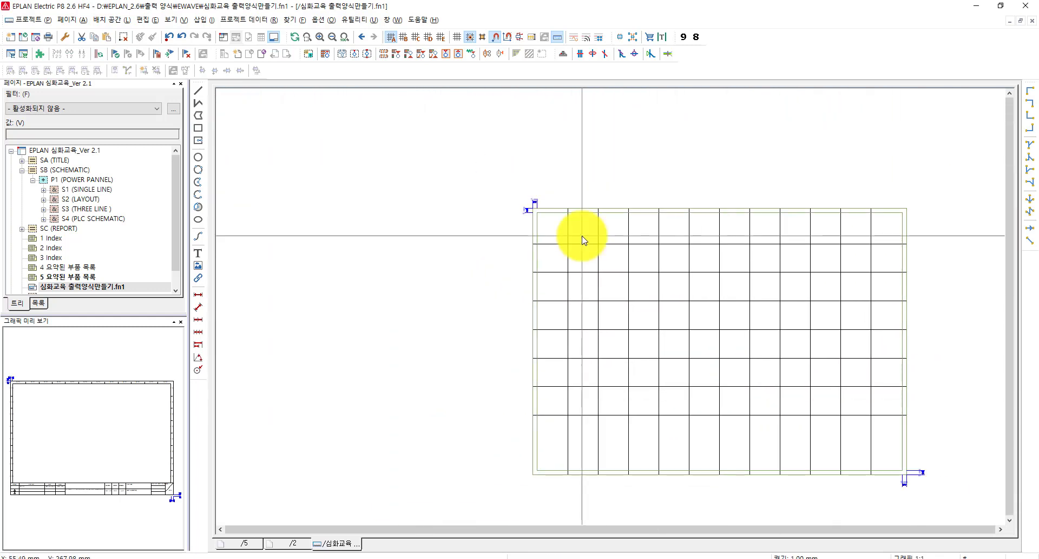
Delete the two 5 mm auxiliary dimensions at the frame's upper-left corner.
scroll(588, 254, "up", 3)
scroll(565, 265, "up", 2)
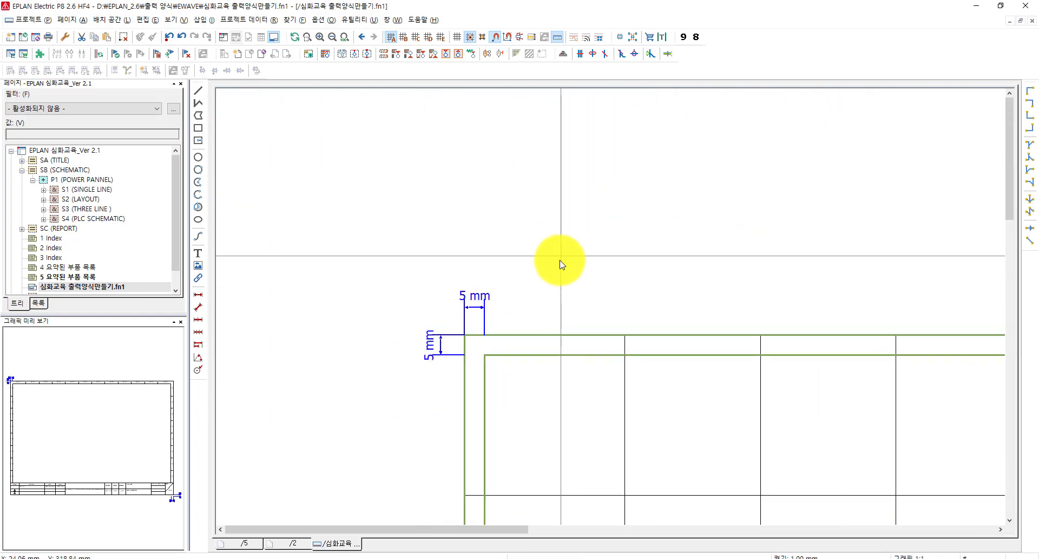
left_click_drag(569, 245, 334, 320)
key("Delete")
left_click_drag(440, 276, 342, 458)
key("Delete")
Delete the two 5 mm auxiliary dimensions at the frame's lower-right corner.
middle_click_drag(339, 451, 249, 191)
scroll(249, 193, "down", 4)
scroll(568, 328, "down", 3)
middle_click_drag(617, 332, 293, 138)
scroll(467, 331, "up", 4)
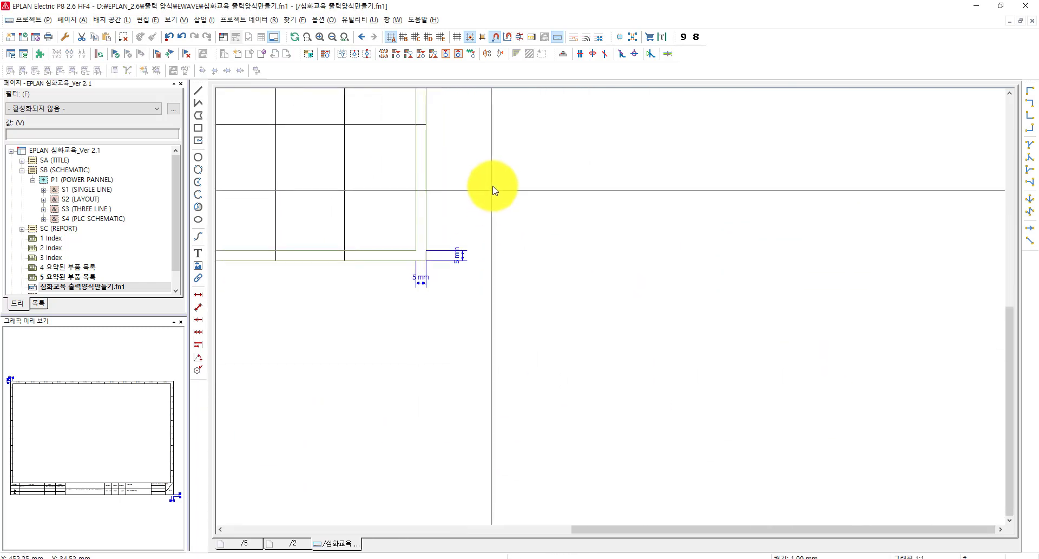
left_click_drag(493, 190, 356, 283)
key("Delete")
key("Delete")
middle_click_drag(303, 324, 667, 429)
scroll(595, 443, "down", 5)
middle_click_drag(454, 337, 511, 383)
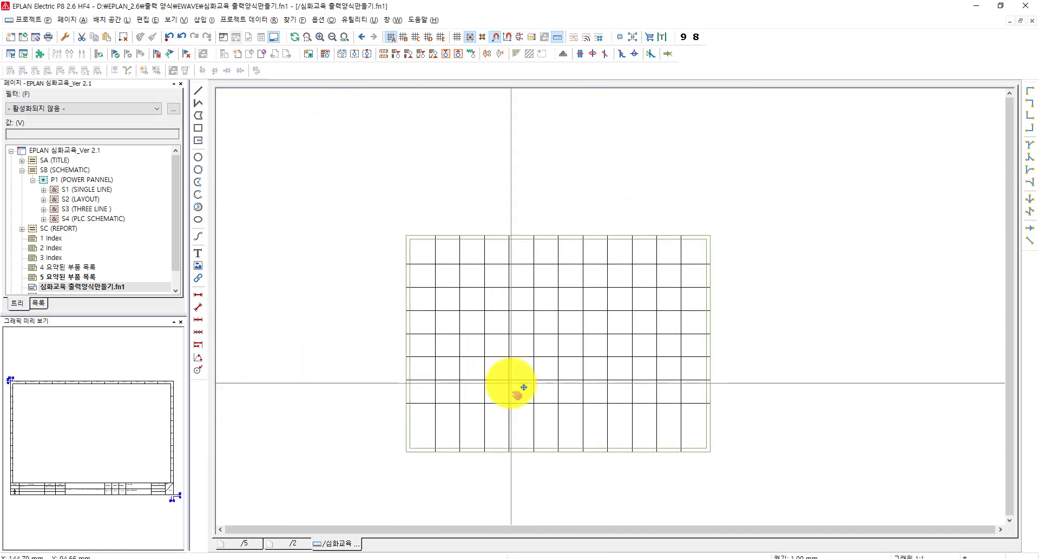
Examine the strip between the two border rectangles and where the column and row lines cross it.
scroll(374, 233, "up", 5)
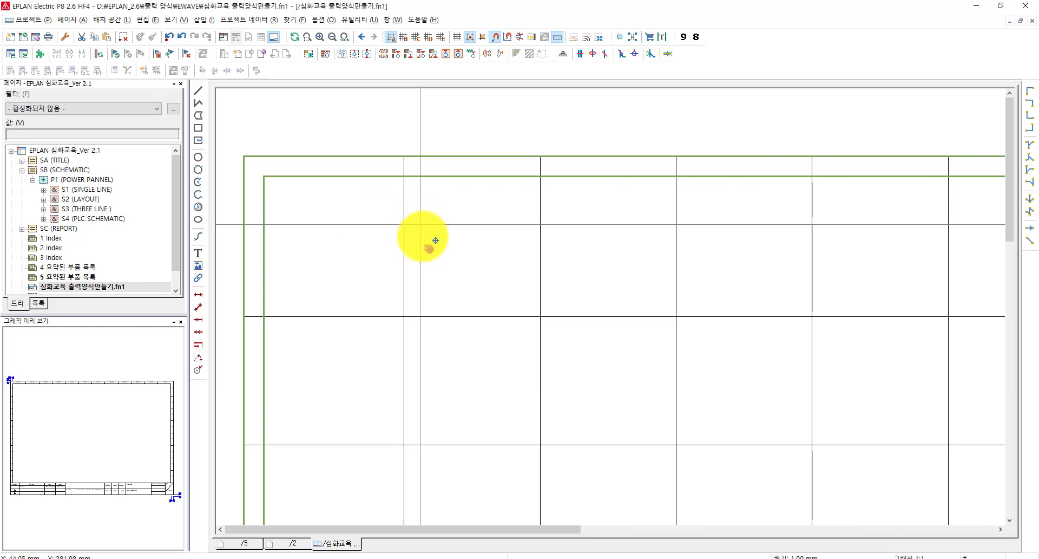
middle_click_drag(424, 241, 449, 271)
left_click_drag(358, 116, 306, 256)
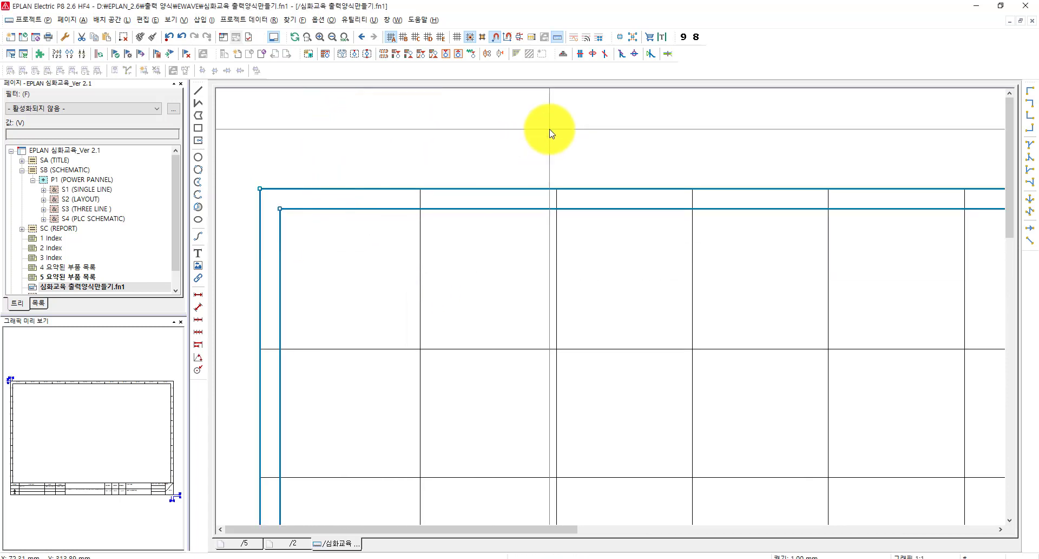
left_click_drag(521, 131, 480, 237)
left_click(457, 213)
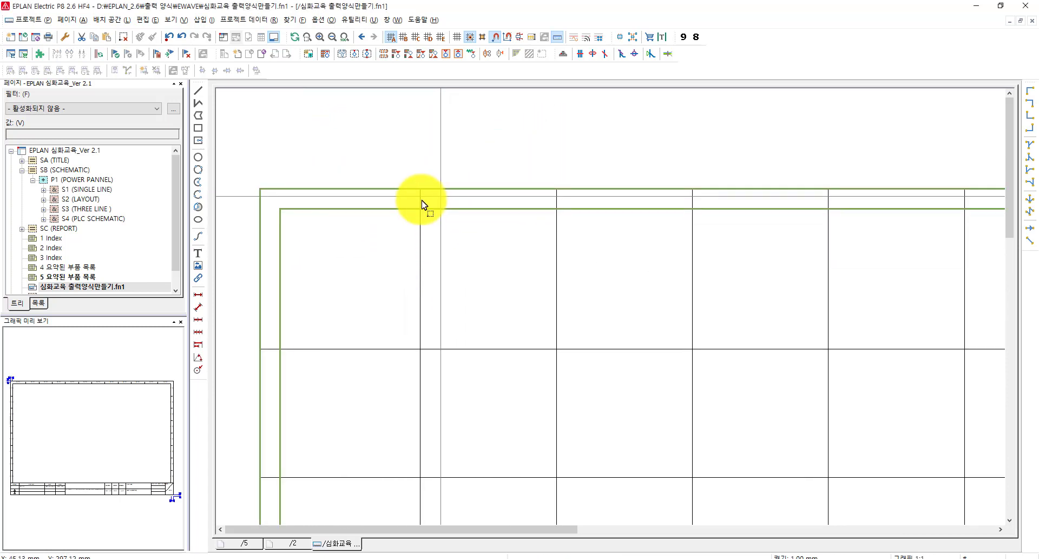
left_click_drag(448, 196, 389, 203)
scroll(487, 322, "down", 1)
middle_click_drag(485, 317, 370, 141)
scroll(369, 115, "down", 2)
scroll(455, 244, "down", 2)
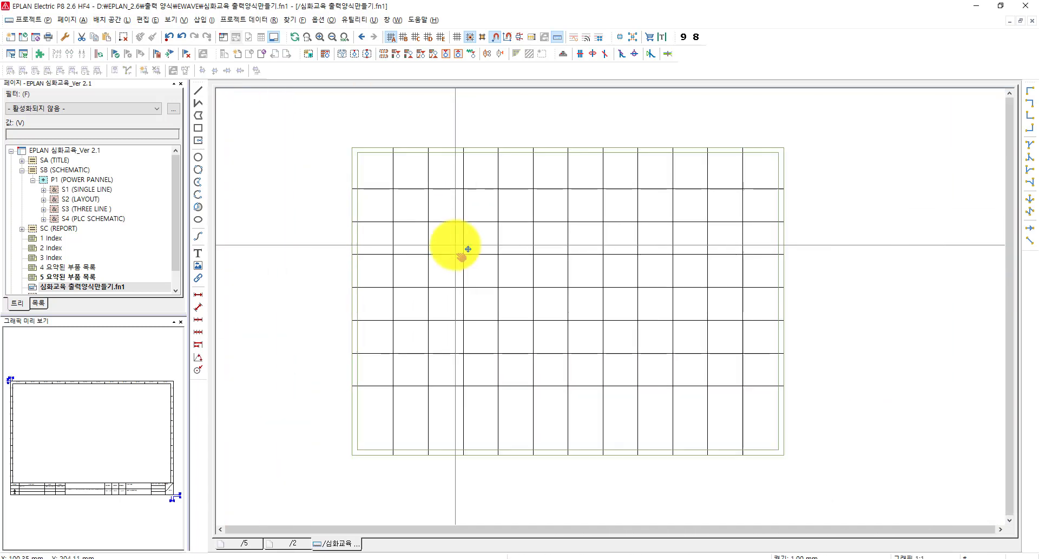
left_click_drag(320, 103, 833, 489)
scroll(473, 297, "up", 4)
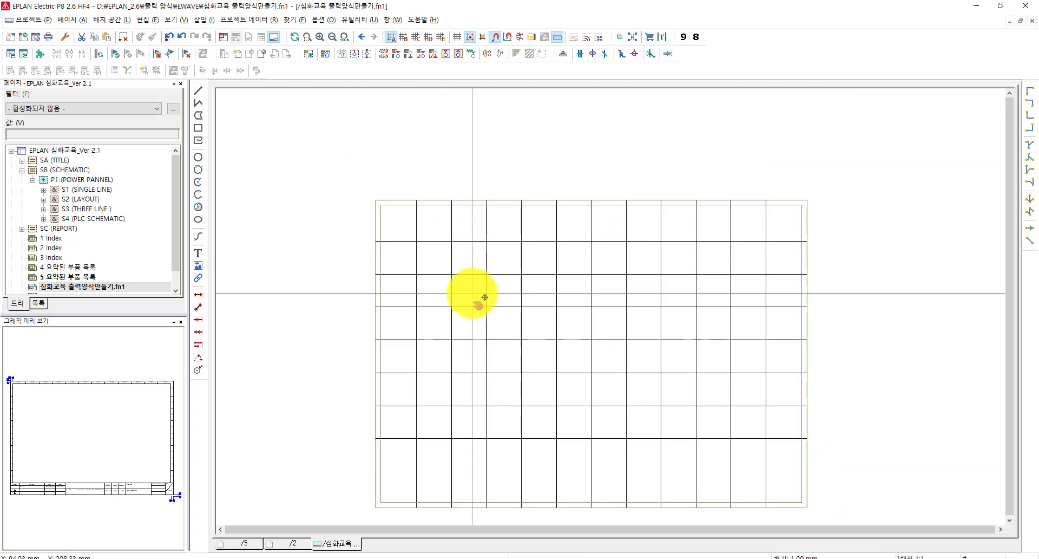
scroll(440, 254, "up", 2)
left_click_drag(383, 101, 401, 344)
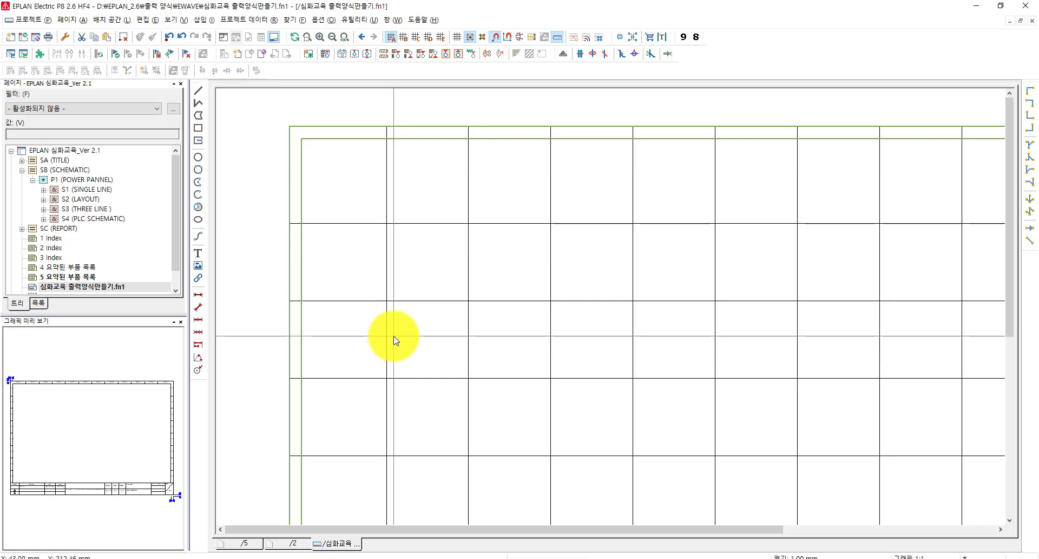
mouse_move(406, 358)
left_mouse_down()
mouse_move(332, 88)
mouse_move(342, 105)
mouse_move(386, 113)
mouse_move(360, 93)
mouse_move(371, 128)
left_mouse_up()
scroll(427, 290, "down", 2)
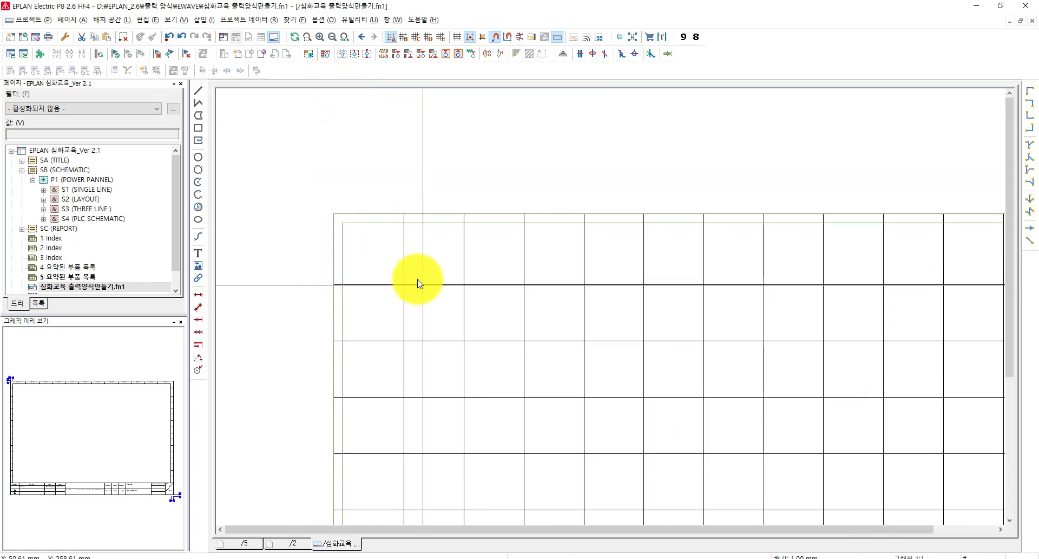
scroll(417, 283, "up", 5)
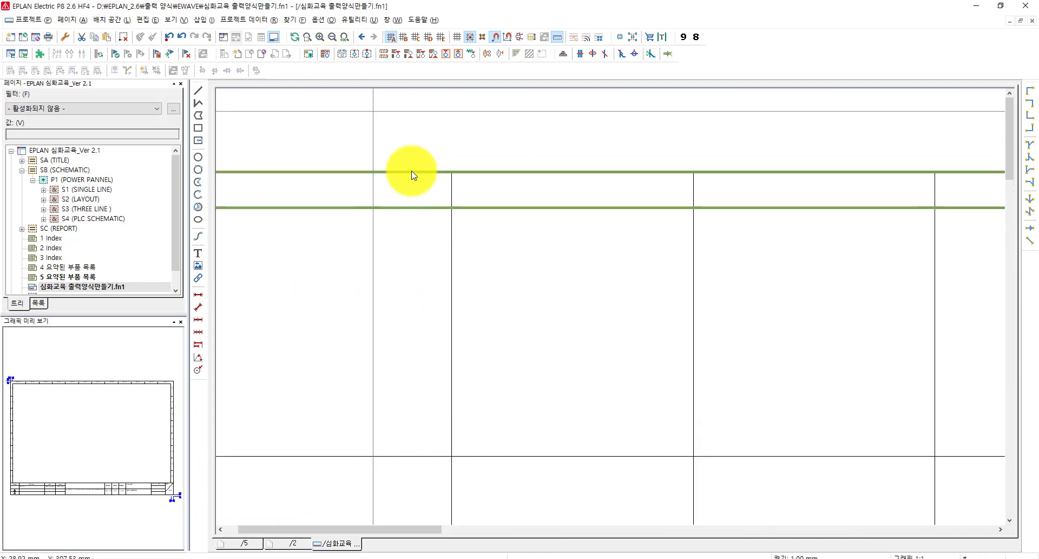
middle_click_drag(413, 174, 541, 281)
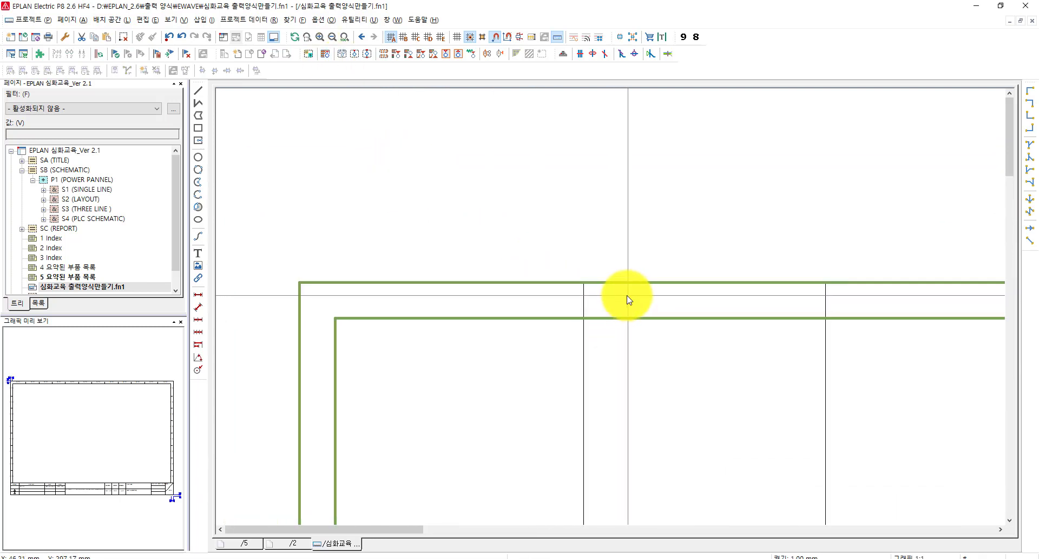
left_click_drag(628, 297, 515, 310)
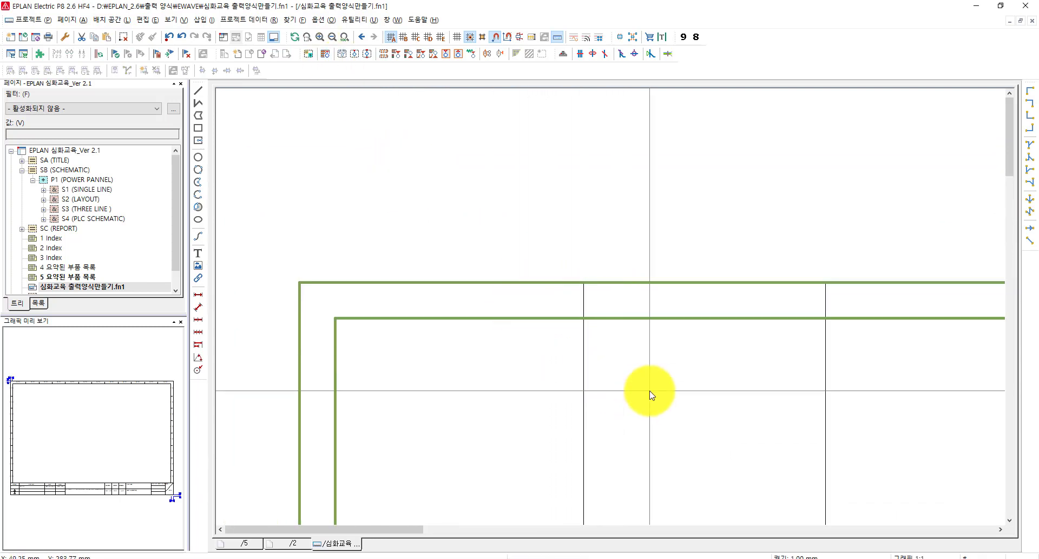
middle_click_drag(634, 366, 597, 372)
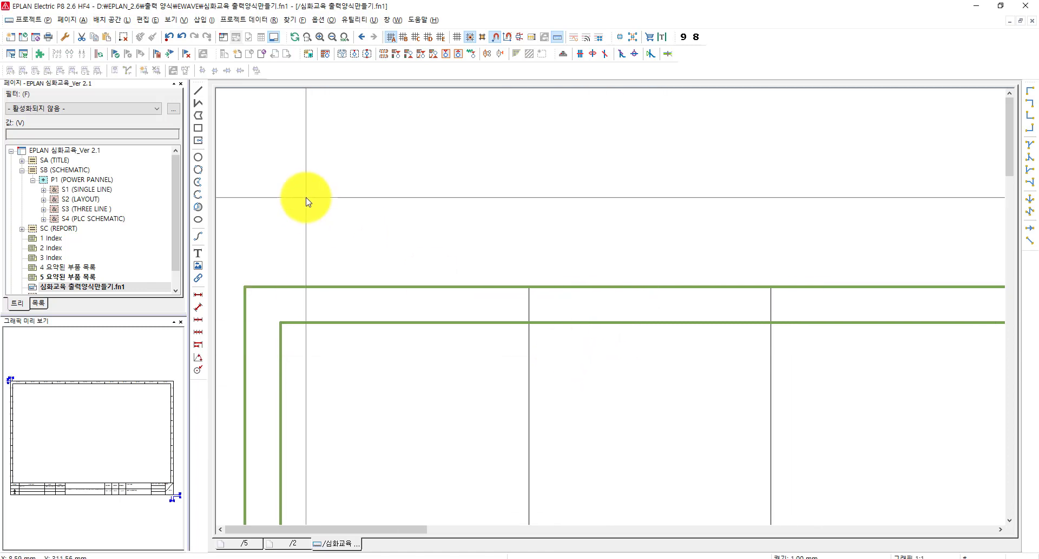
mouse_move(351, 233)
middle_mouse_down()
mouse_move(359, 239)
mouse_move(414, 168)
middle_mouse_up()
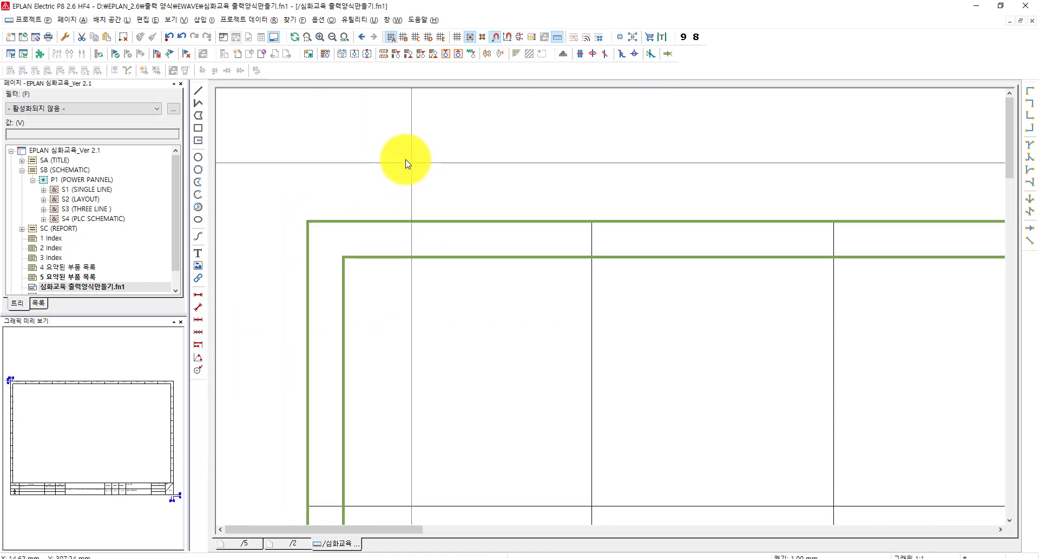
Draw 5 mm divider lines between the two border rectangles at the first column boundary and the first row boundary.
left_click(197, 92)
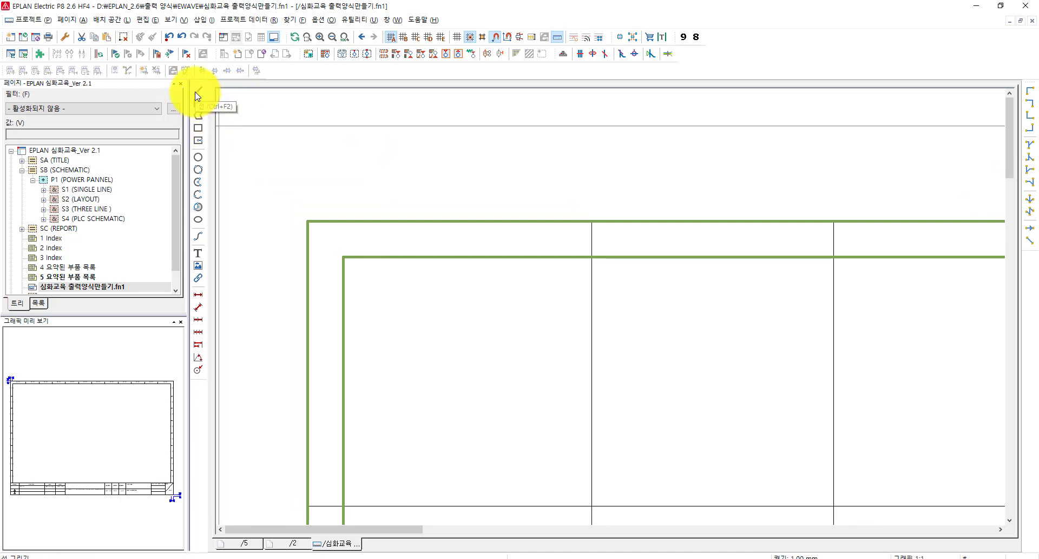
left_click(594, 262)
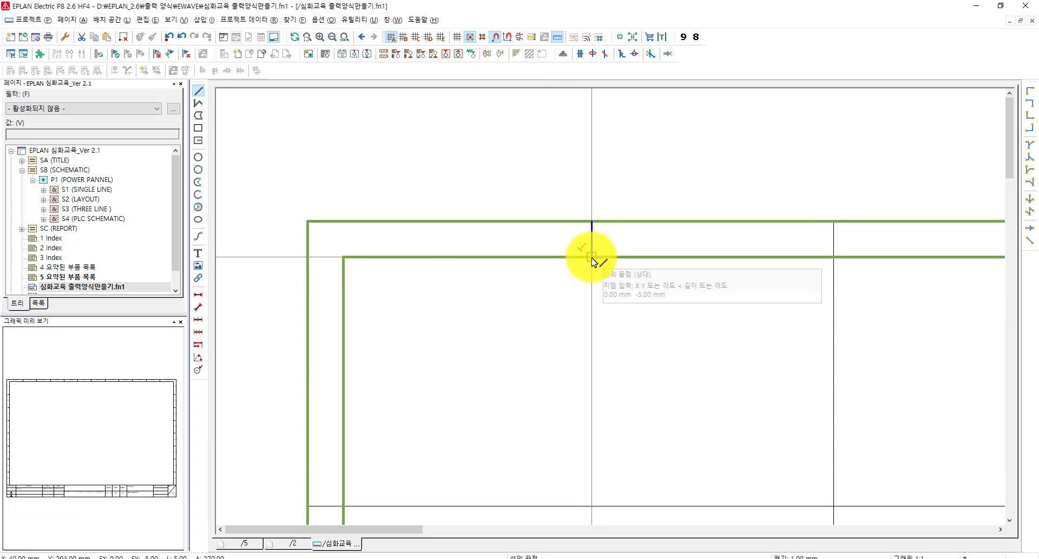
scroll(485, 364, "down", 1)
middle_click_drag(485, 363, 576, 179)
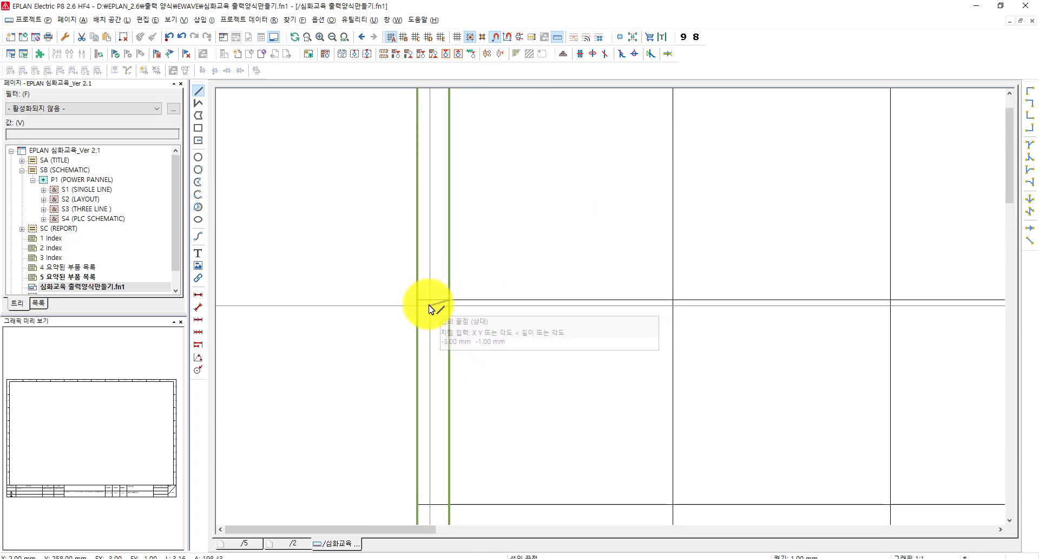
scroll(485, 320, "down", 3)
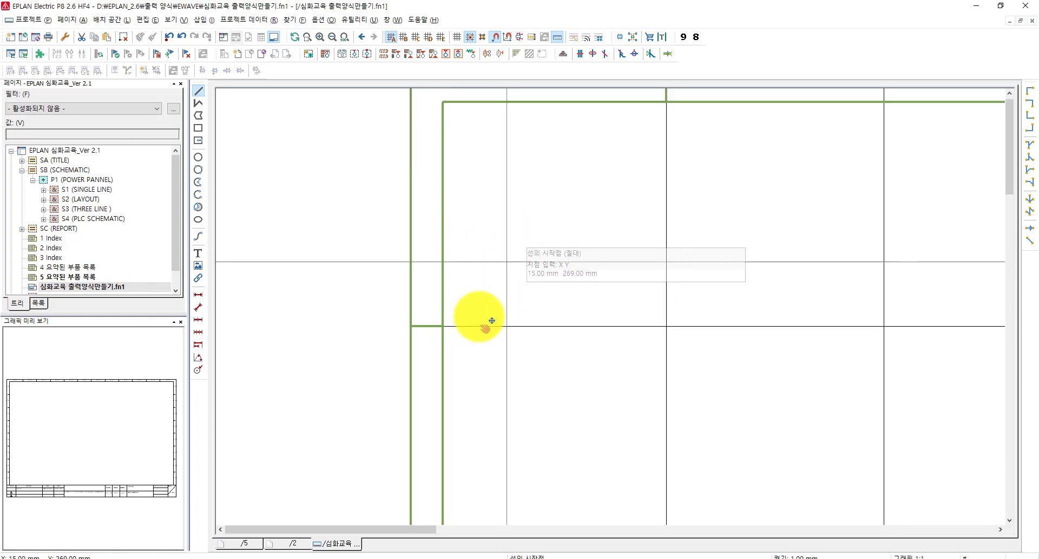
key("Escape")
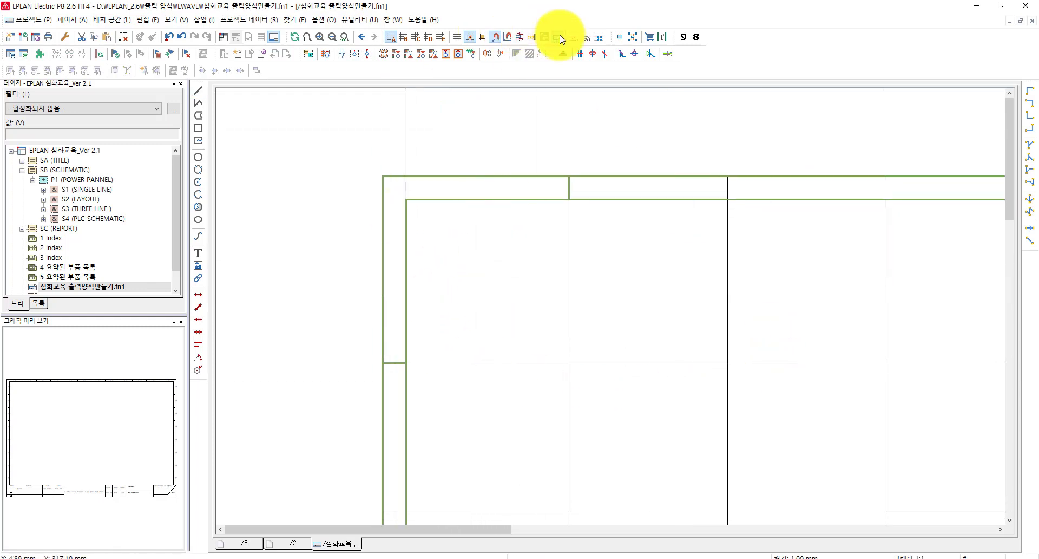
Open page 5 to examine its column and row labels in the border, and return to the plot frame 심화교육 출력양식만들기.
middle_click_drag(615, 275, 610, 279)
left_click_drag(631, 136, 525, 231)
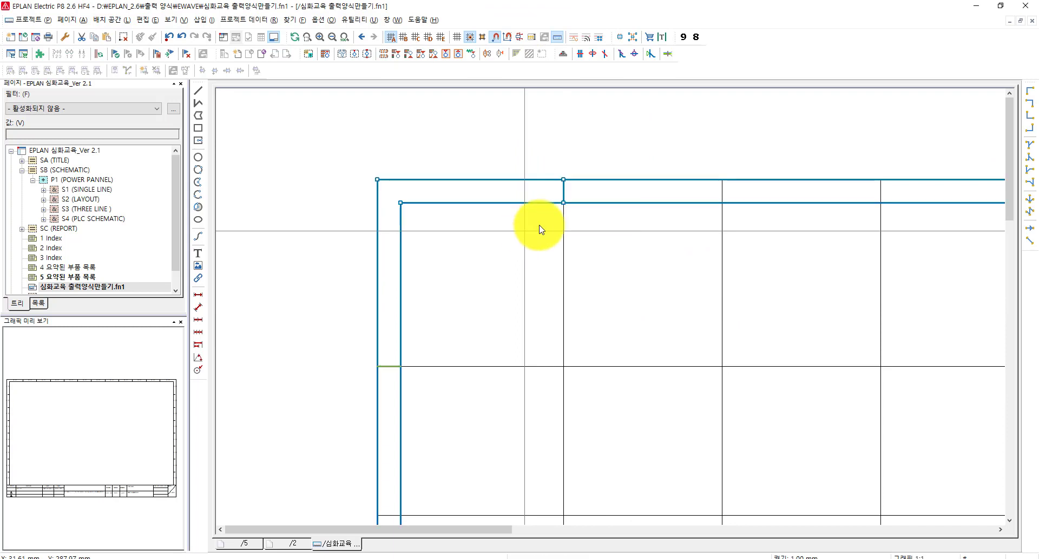
left_click(668, 254)
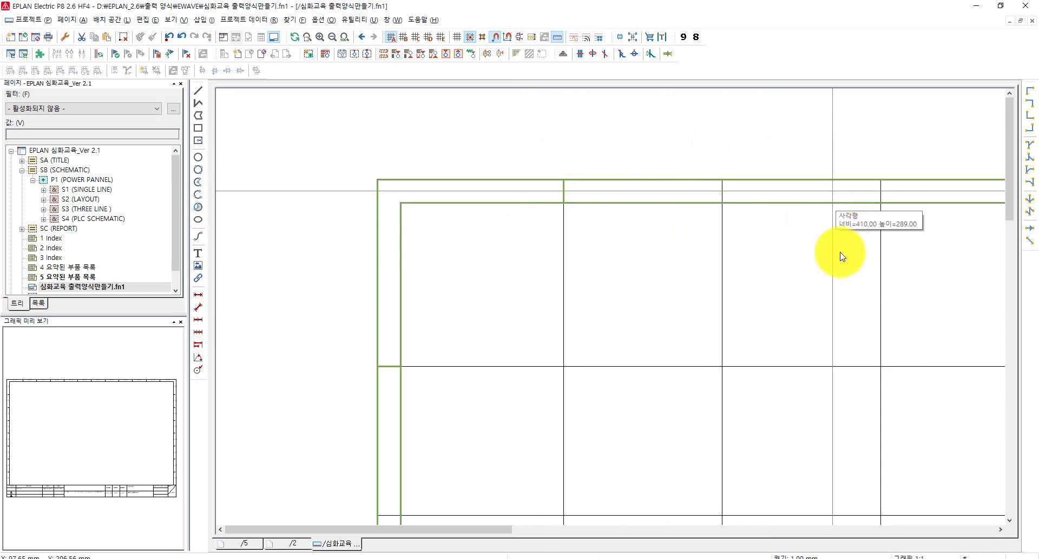
scroll(631, 299, "up", 3)
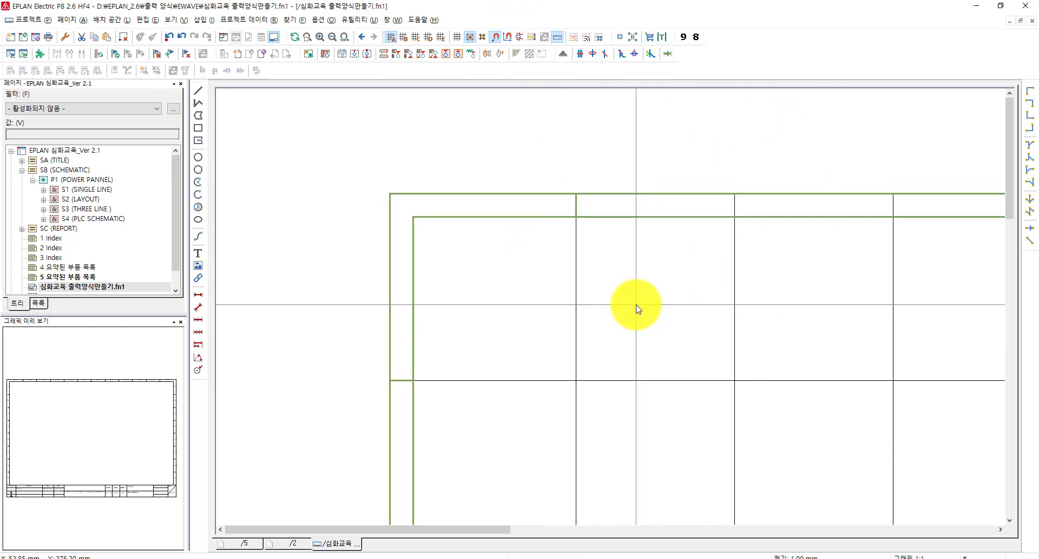
scroll(618, 289, "up", 1)
scroll(617, 304, "down", 1)
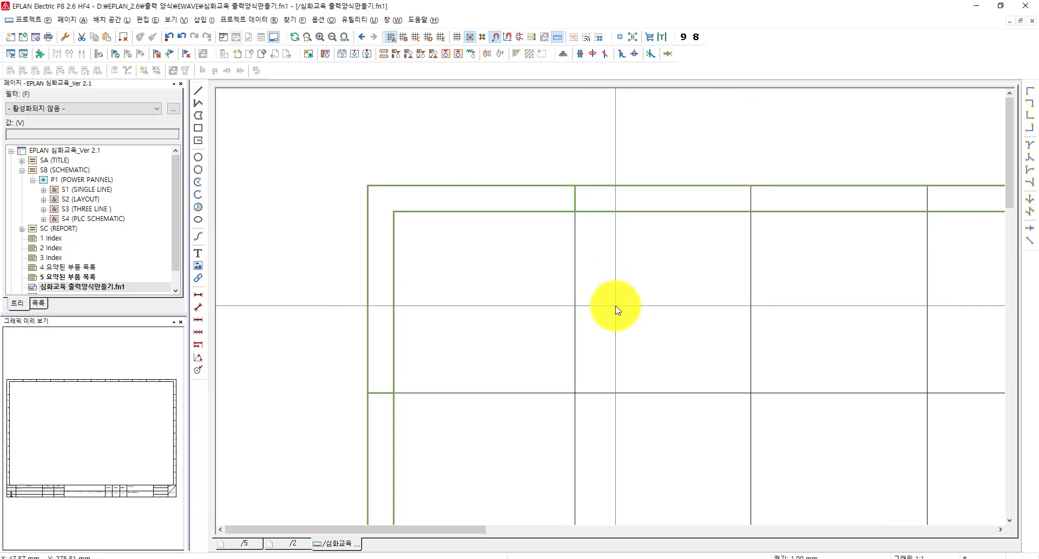
double_click(64, 277)
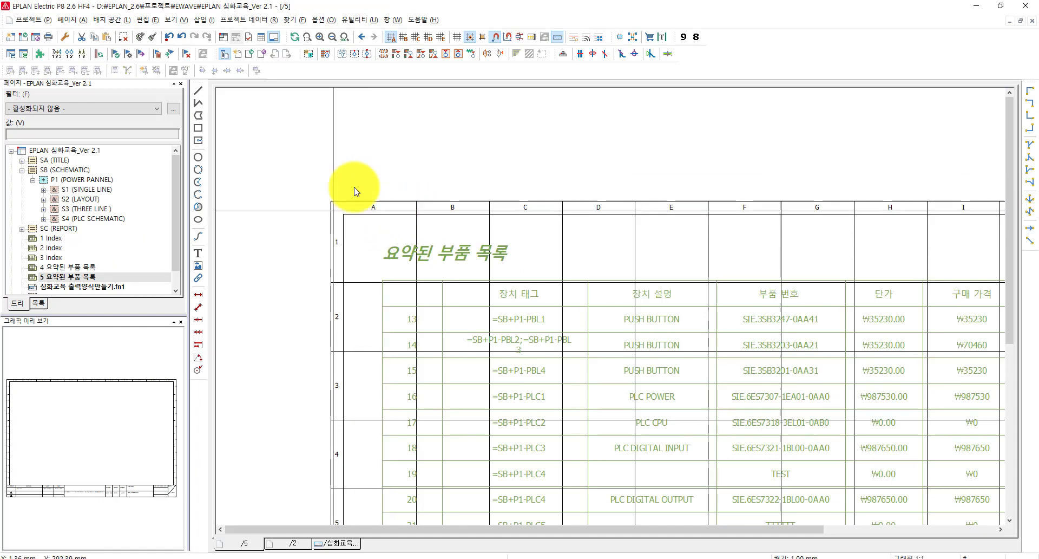
double_click(105, 289)
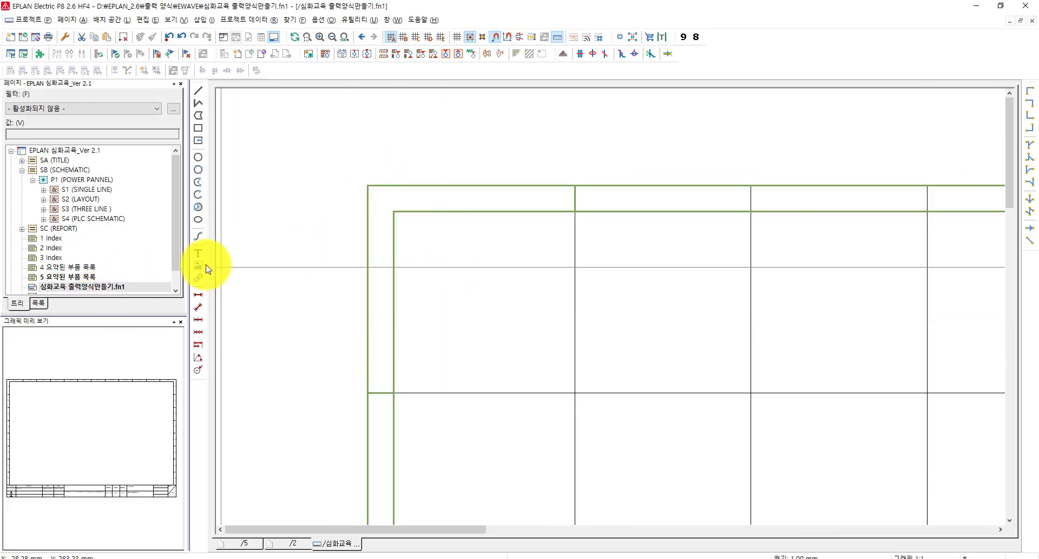
mouse_move(468, 288)
middle_mouse_down()
mouse_move(442, 309)
mouse_move(443, 280)
middle_mouse_up()
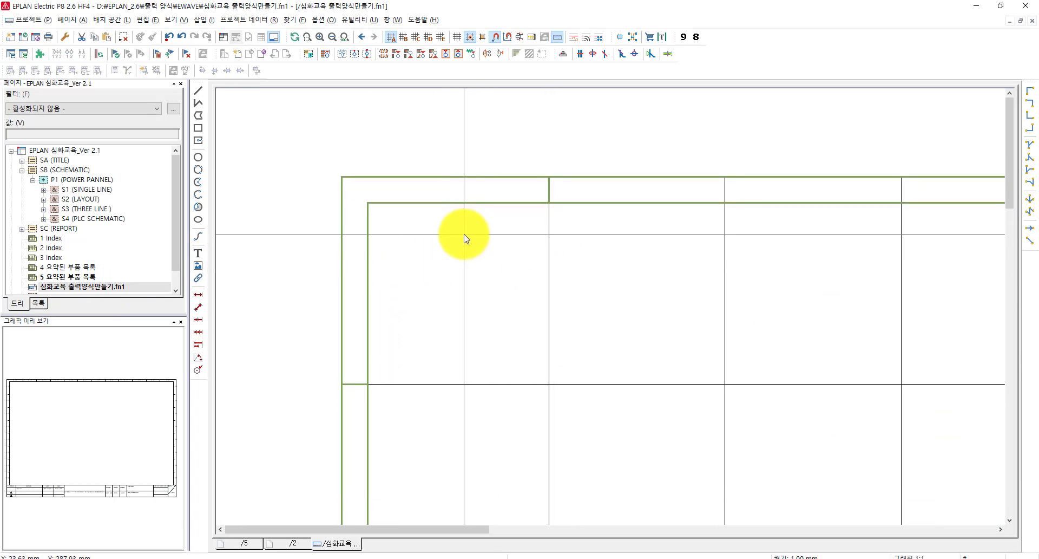
Insert a column special text with the default 2.50 mm format in the first column's header strip at X 20, Y 297 mm.
left_click_drag(464, 234, 407, 148)
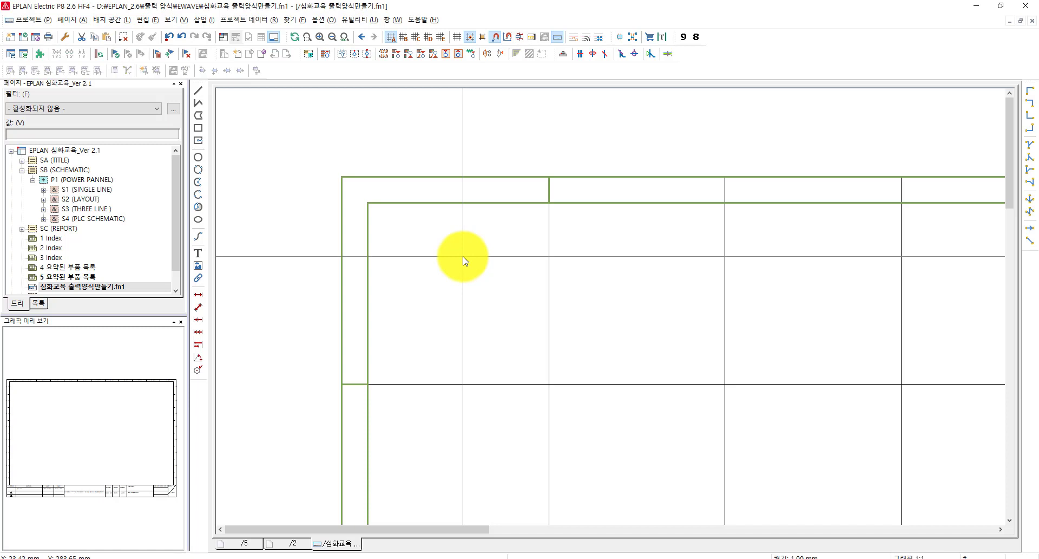
scroll(463, 260, "up", 2)
scroll(464, 302, "up", 2)
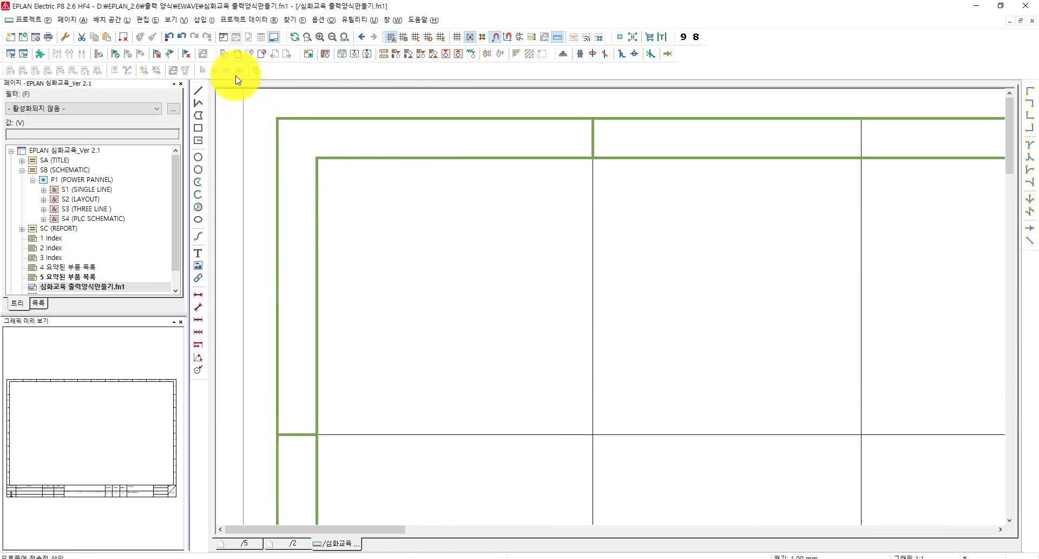
left_click(203, 20)
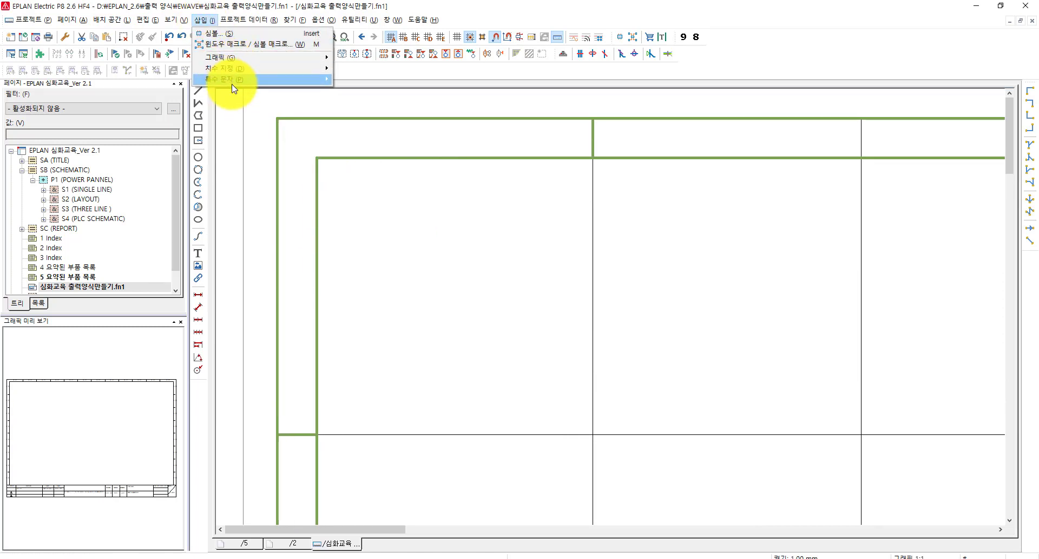
mouse_move(232, 82)
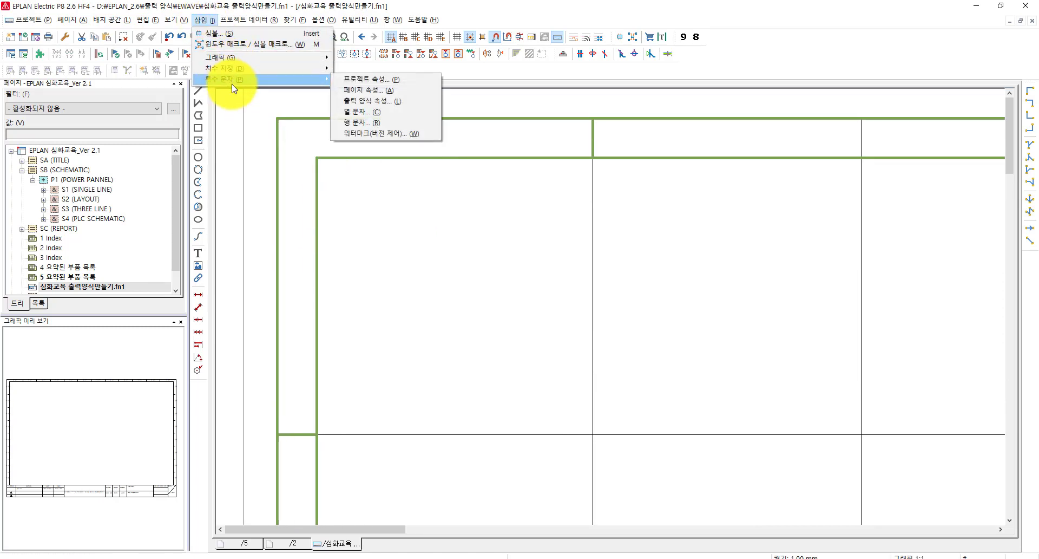
left_click(362, 112)
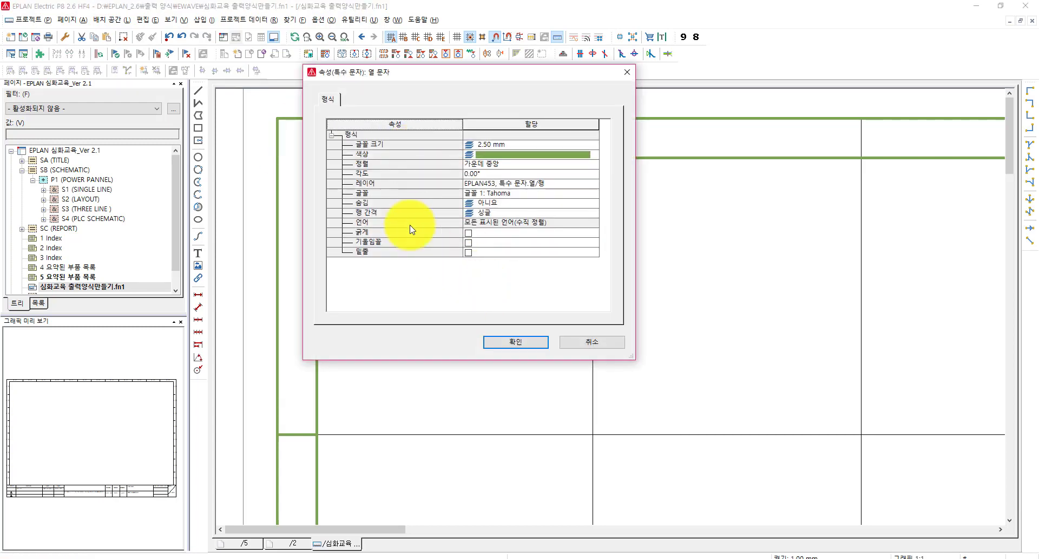
left_click(515, 344)
middle_click_drag(429, 146, 453, 215)
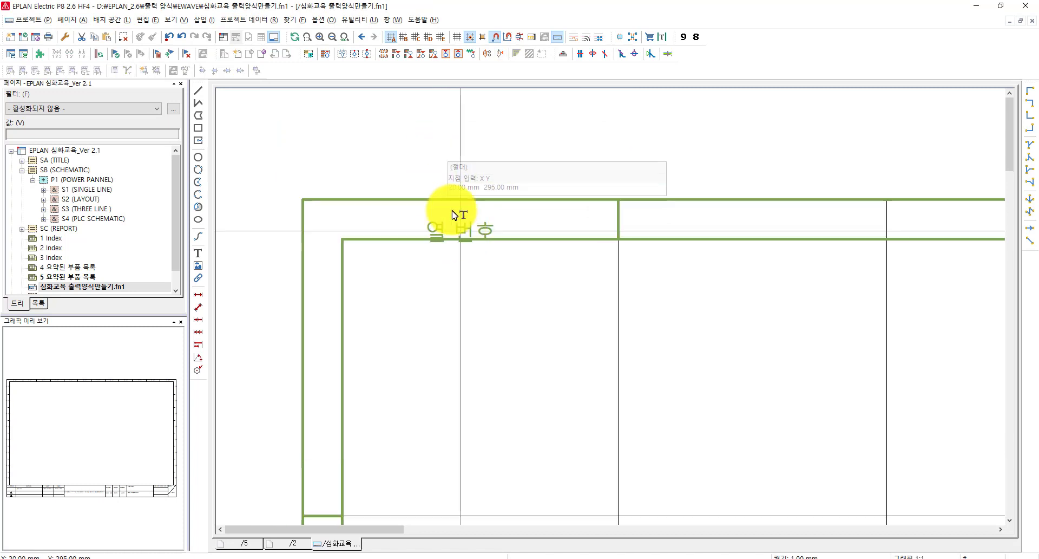
scroll(508, 251, "up", 3)
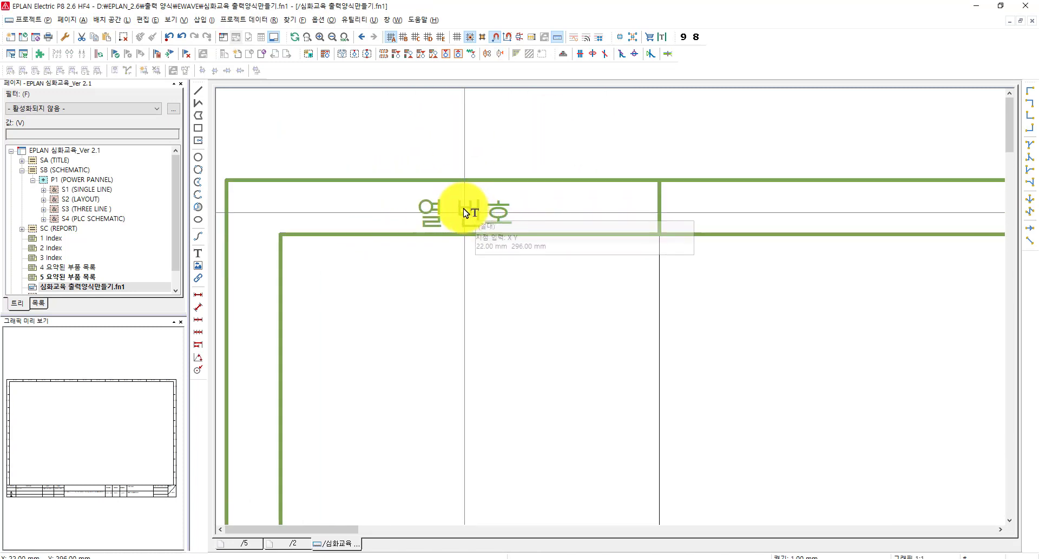
scroll(509, 180, "down", 3)
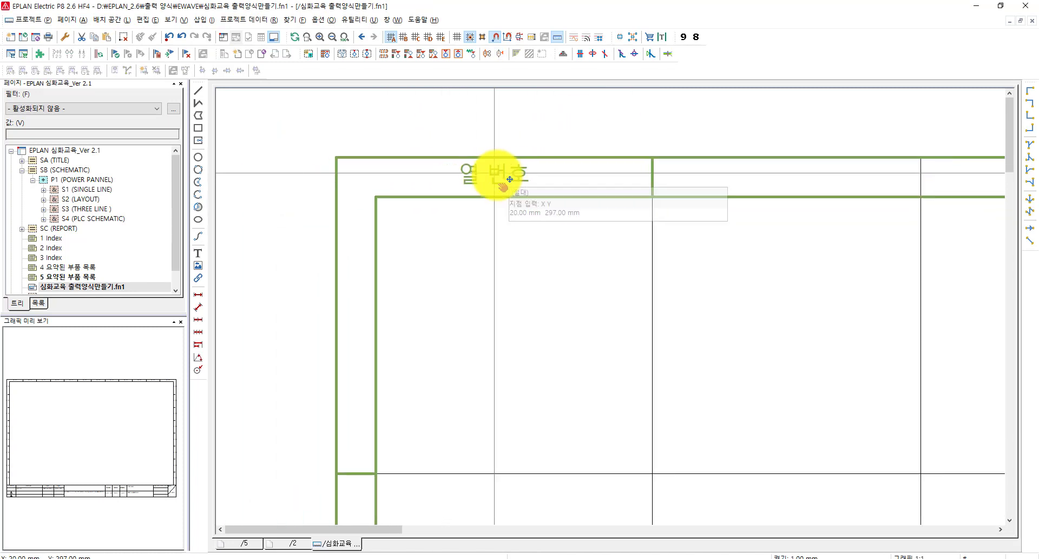
scroll(509, 179, "up", 3)
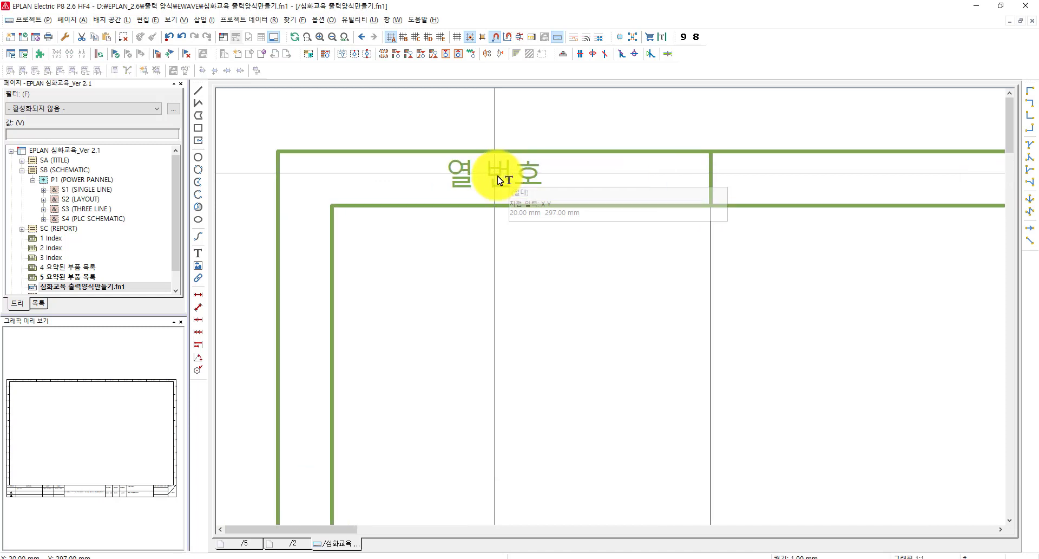
left_click(499, 180)
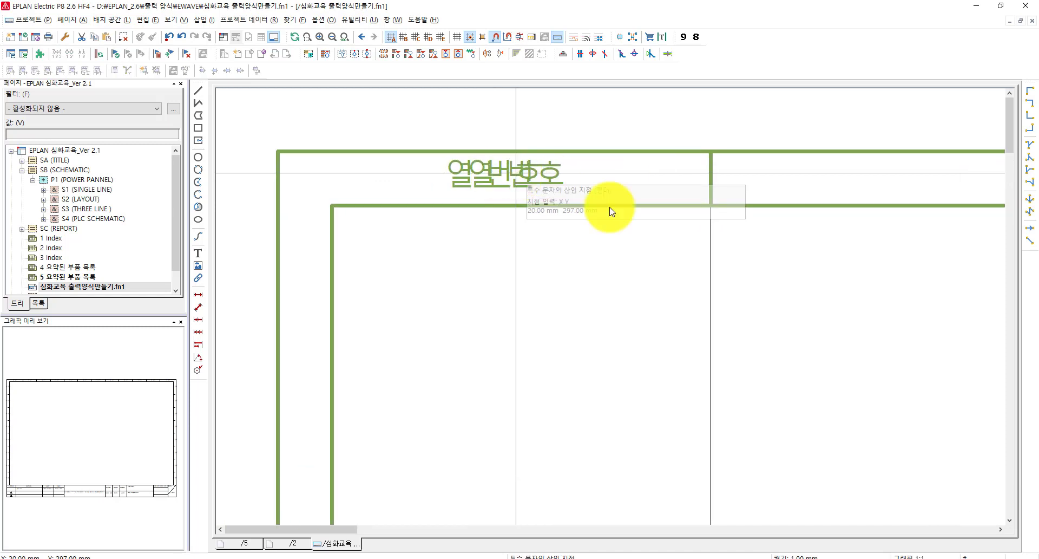
middle_click_drag(531, 308, 537, 359)
key("Escape")
Examine the column text's insertion point and its placement between the outer and inner border lines.
scroll(508, 227, "up", 4)
scroll(552, 268, "down", 5)
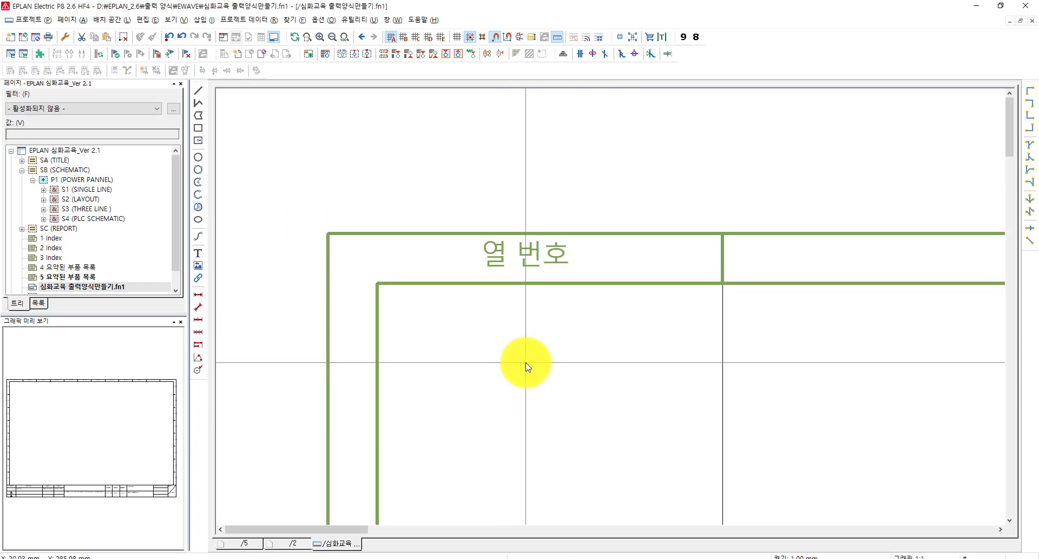
scroll(525, 343, "up", 2)
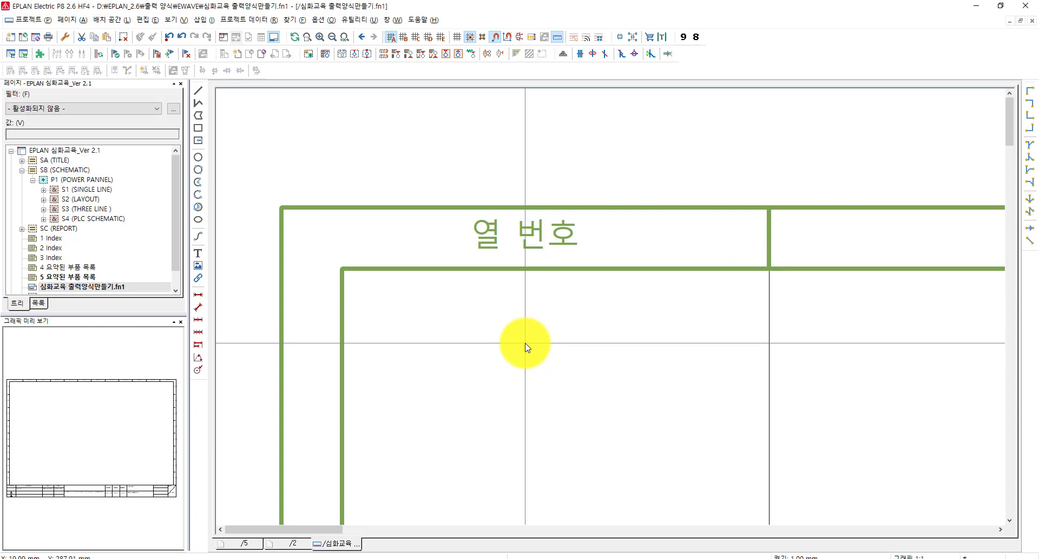
middle_click_drag(514, 270, 603, 316)
scroll(509, 309, "up", 3)
scroll(603, 315, "down", 1)
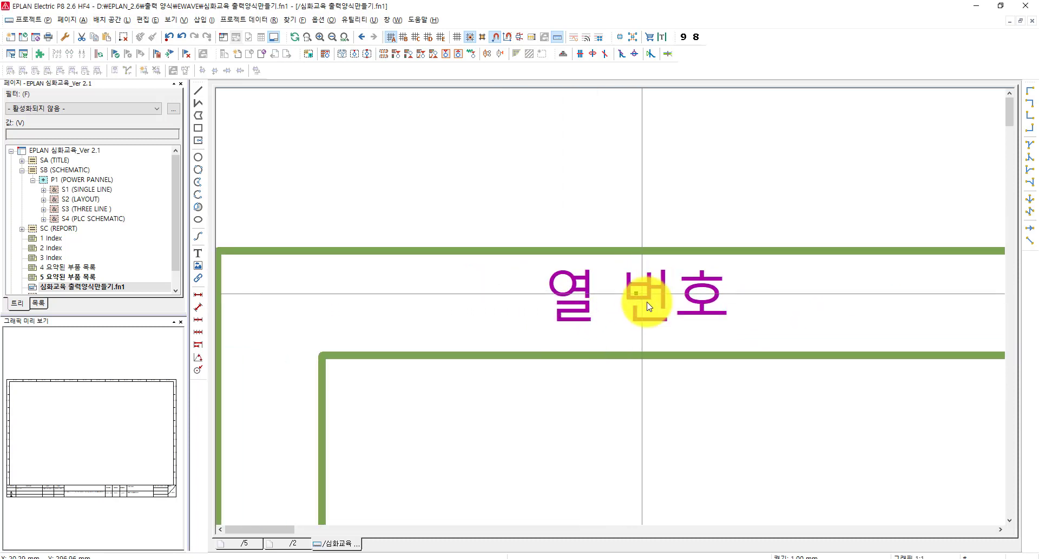
scroll(647, 303, "up", 7)
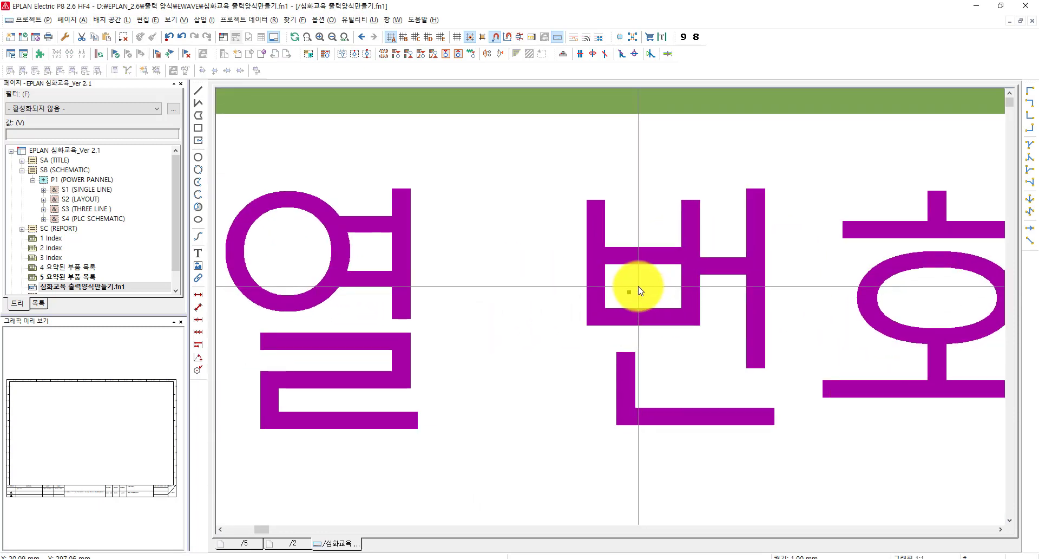
scroll(448, 394, "down", 4)
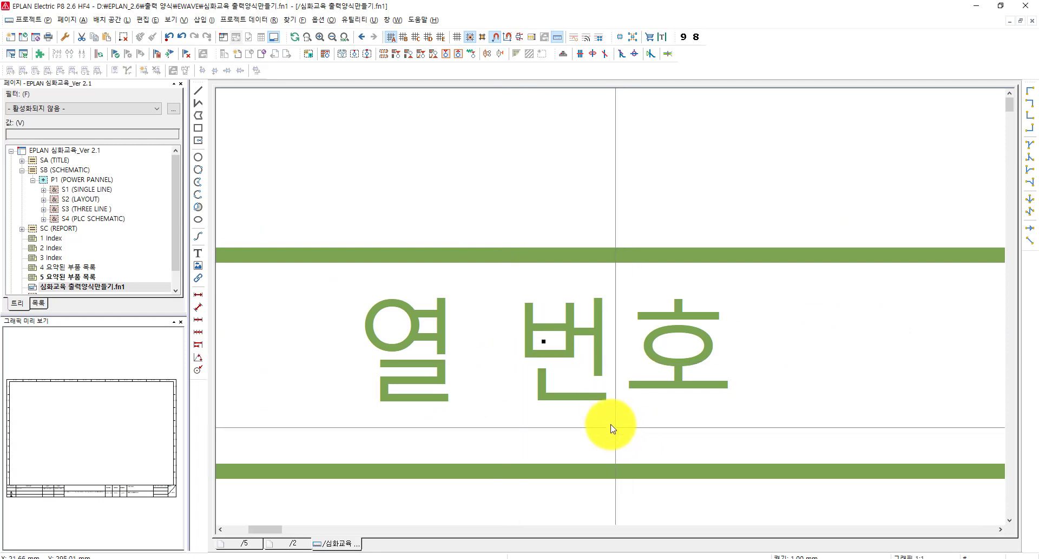
scroll(584, 294, "down", 4)
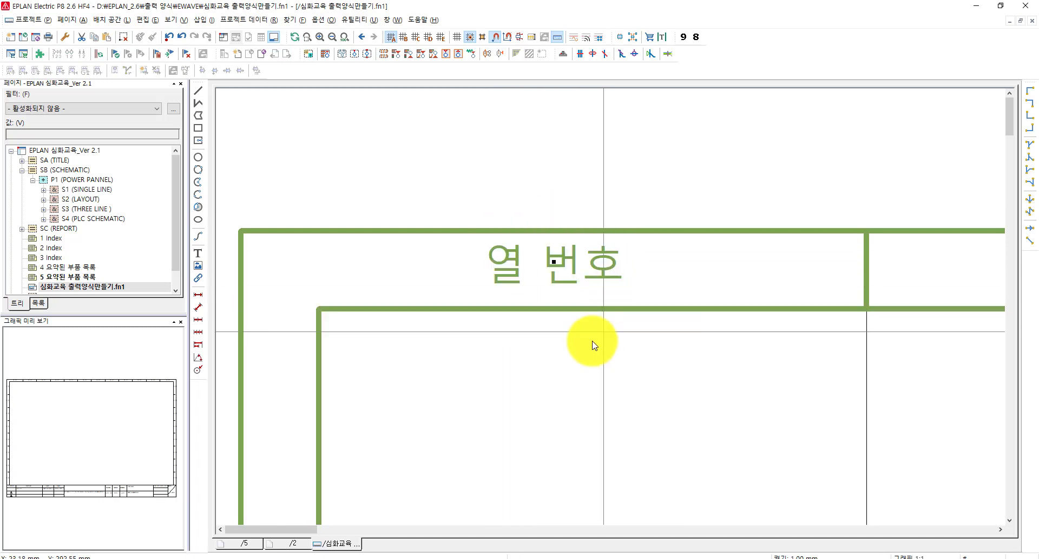
scroll(568, 379, "down", 3)
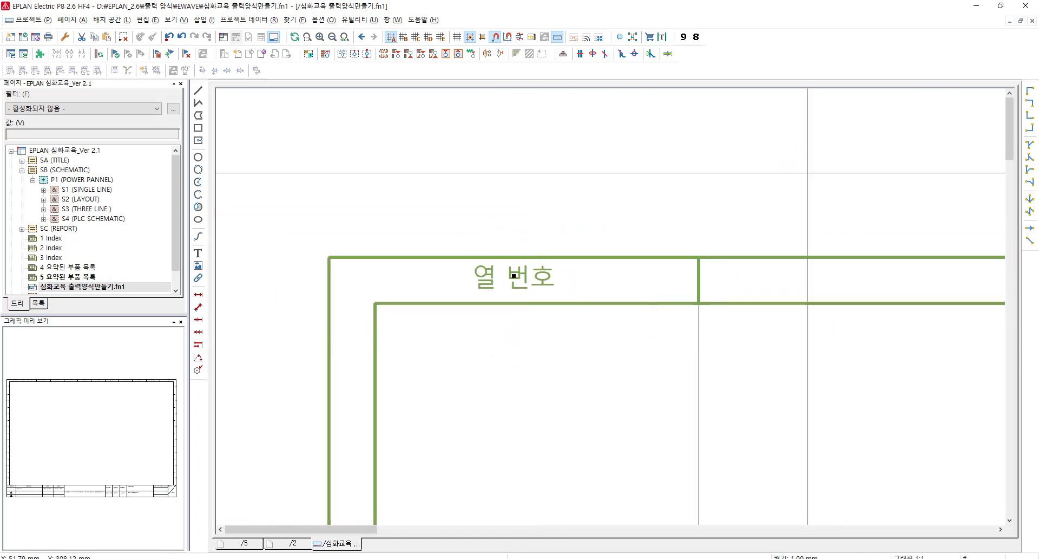
scroll(576, 346, "down", 6)
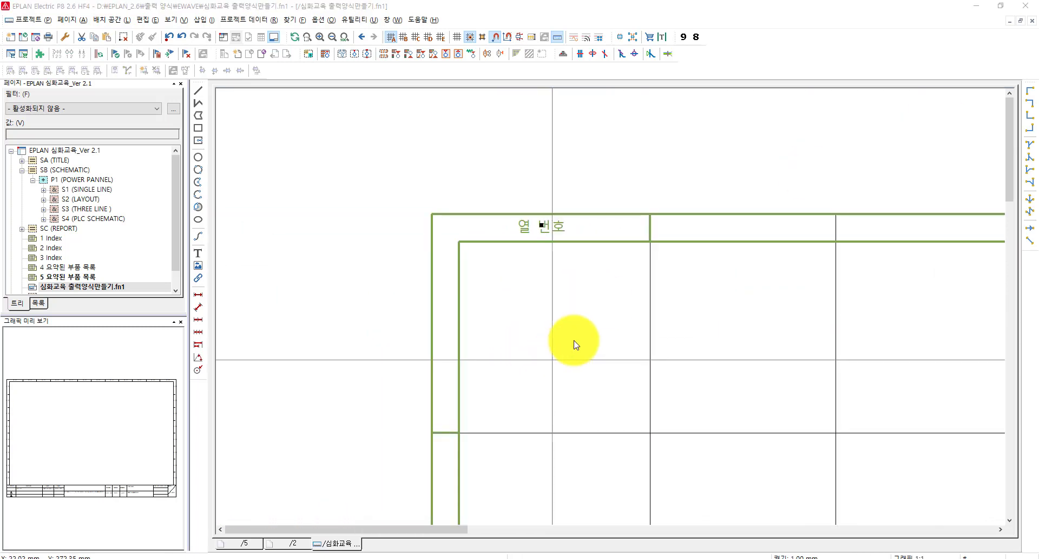
Copy the first column's divider line to the second column boundary between the two border lines.
middle_click_drag(579, 340, 541, 385)
scroll(586, 349, "up", 2)
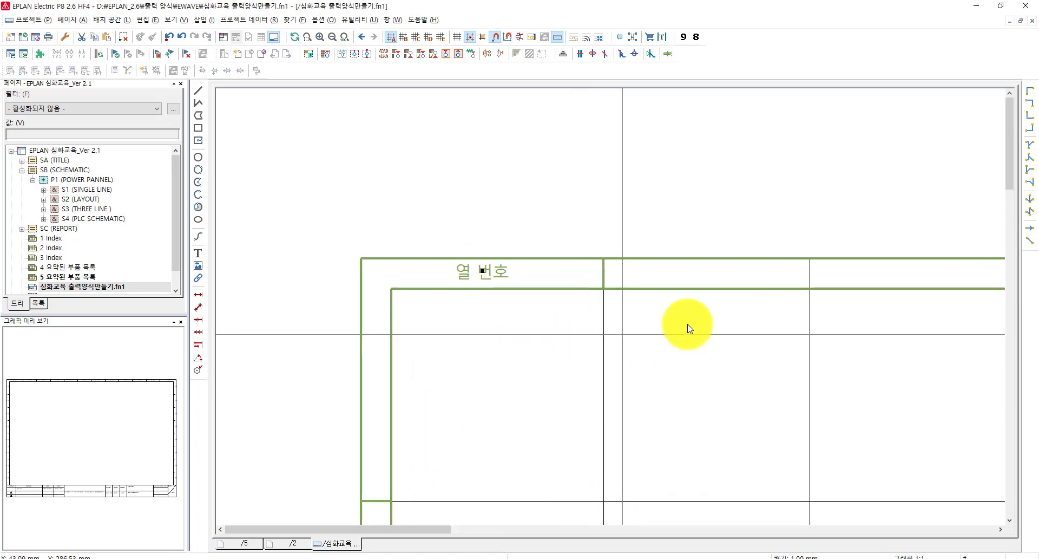
middle_click_drag(743, 316, 717, 343)
scroll(688, 321, "up", 1)
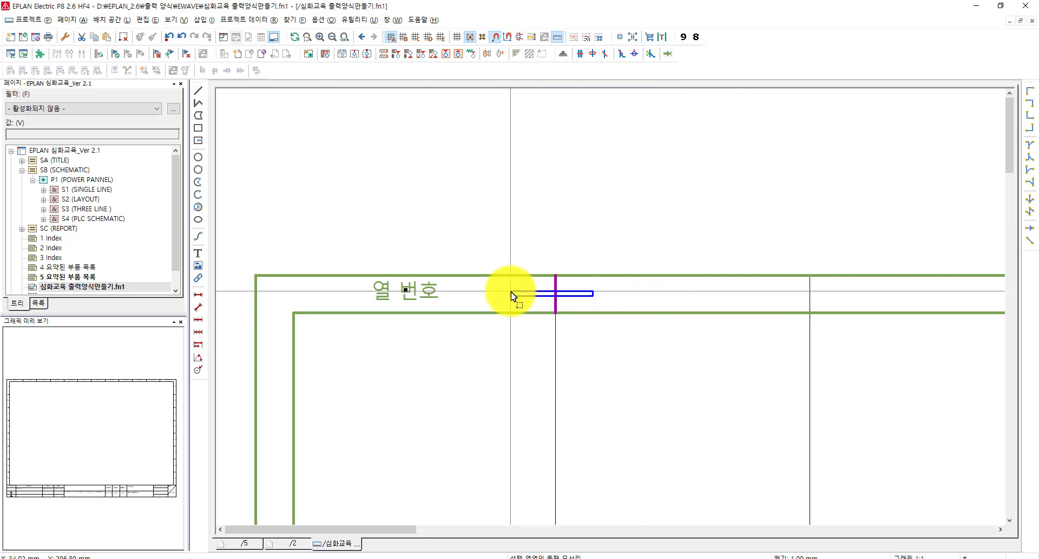
left_click(541, 297)
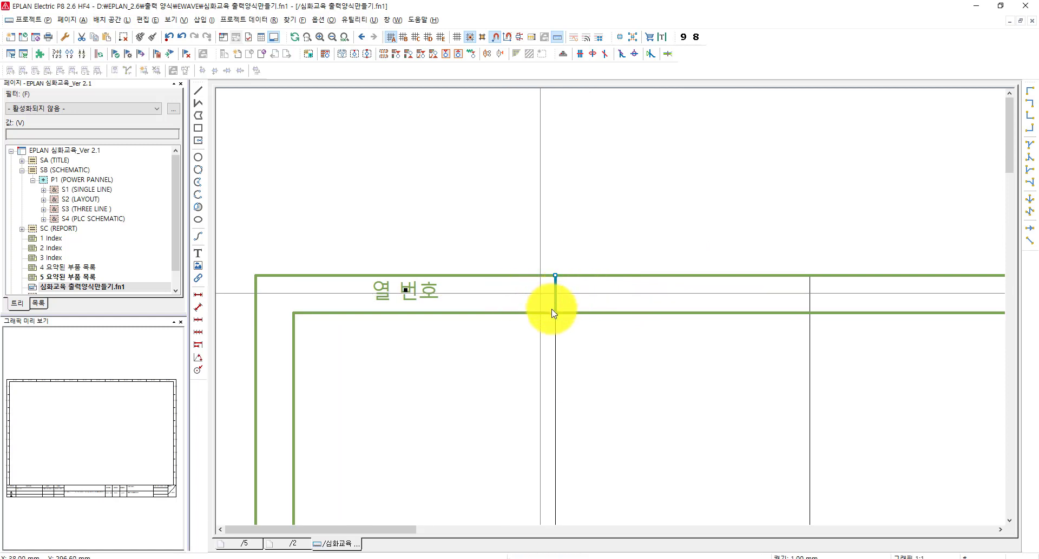
key("ctrl+v")
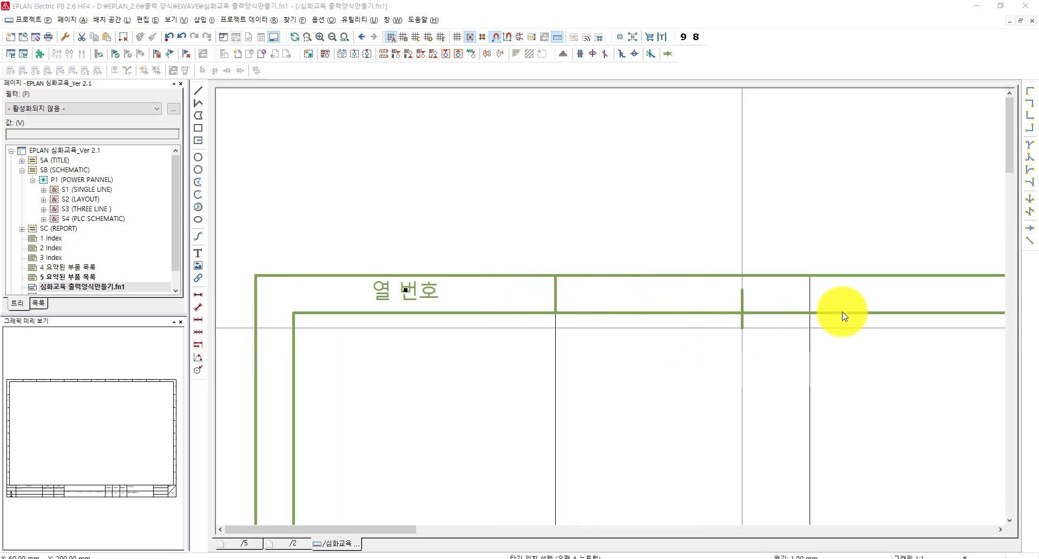
left_click(809, 313)
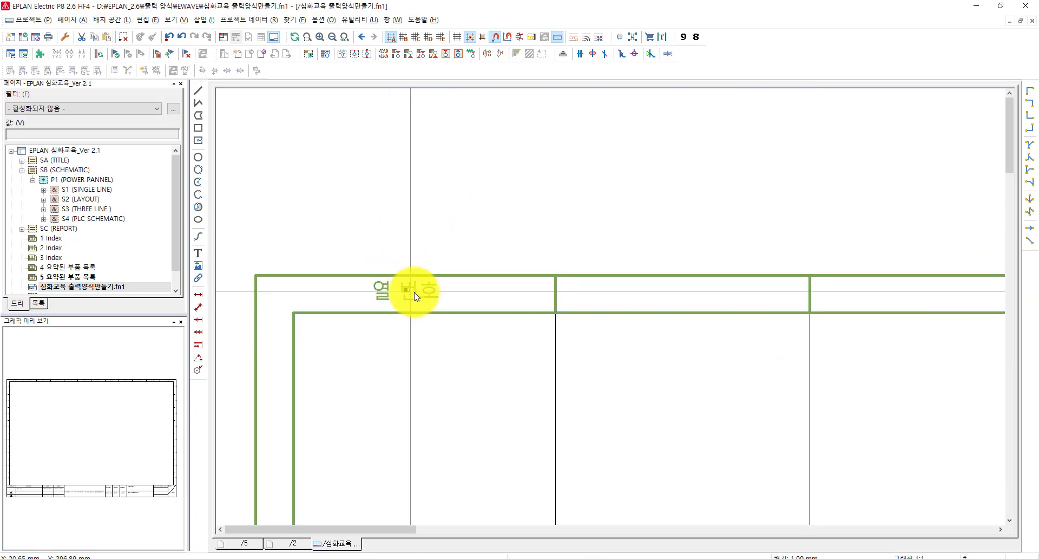
Copy the first column's text using its insertion point as the base, and place it in the second column's header strip at X 57, Y 297 mm.
key("ctrl+v")
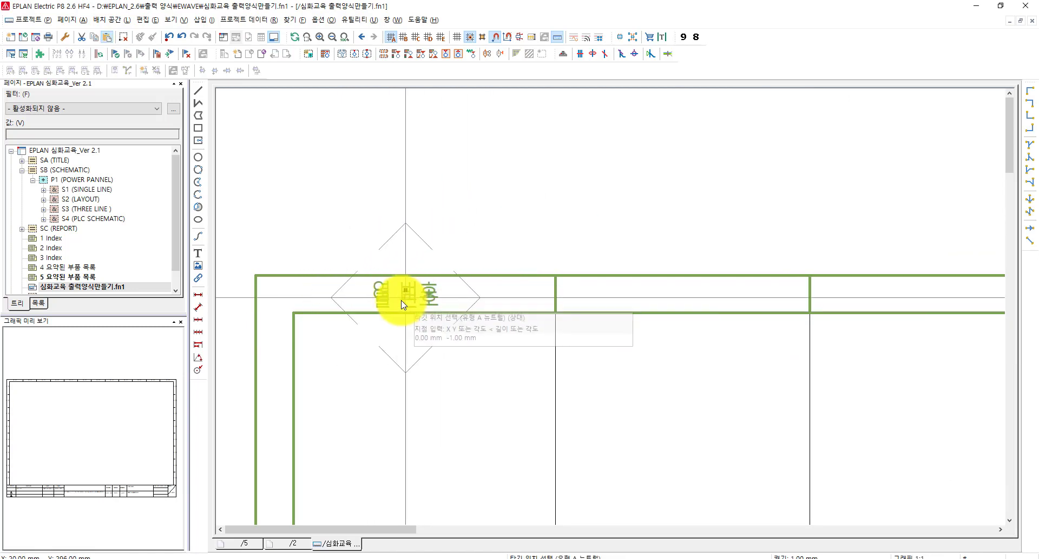
left_click(406, 292)
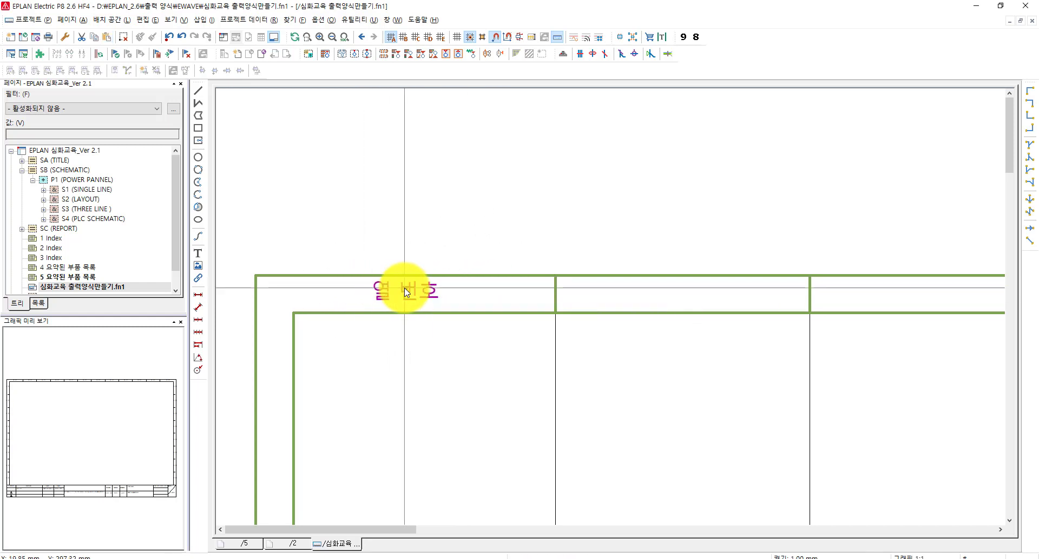
key("ctrl+c")
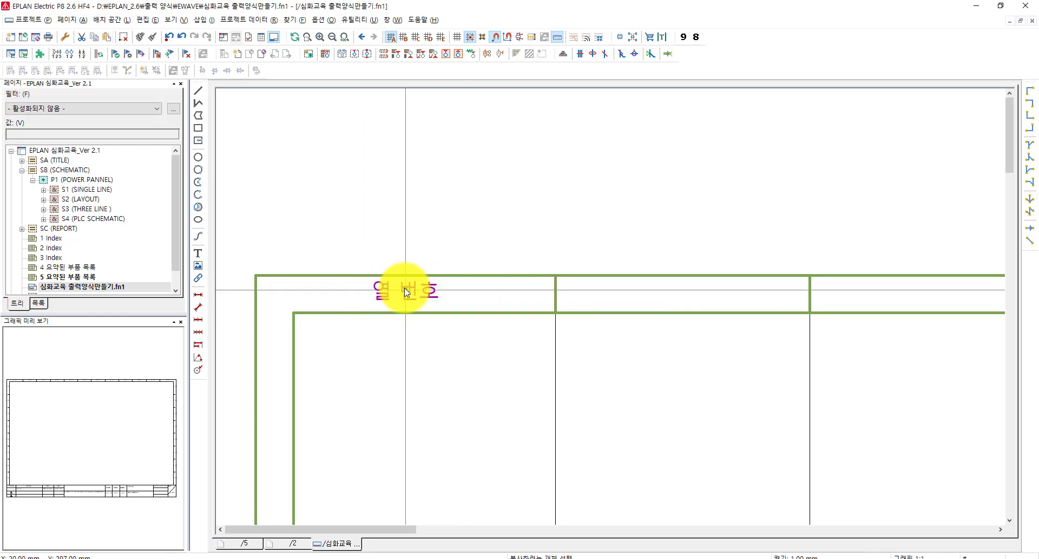
left_click(407, 291)
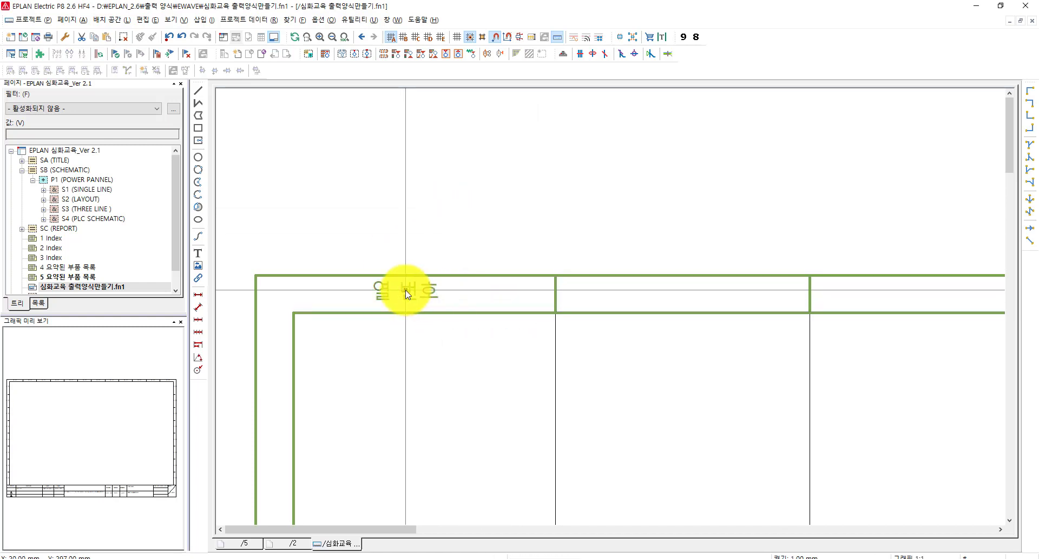
key("ctrl+v")
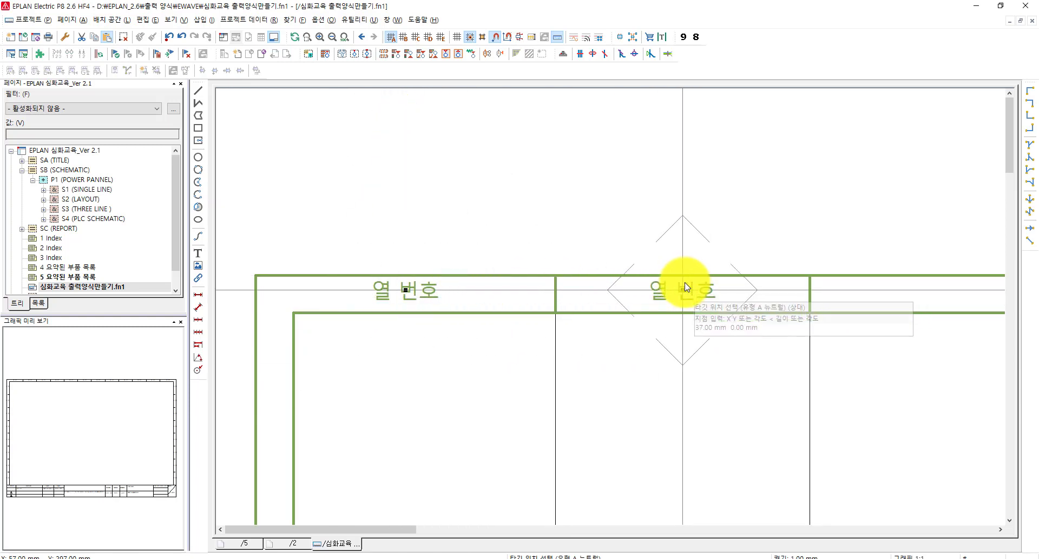
left_click(685, 287)
Measure from the second column's left boundary to its text's insertion point with a temporary linear dimension, and delete that dimension.
scroll(569, 412, "up", 4)
scroll(520, 412, "down", 1)
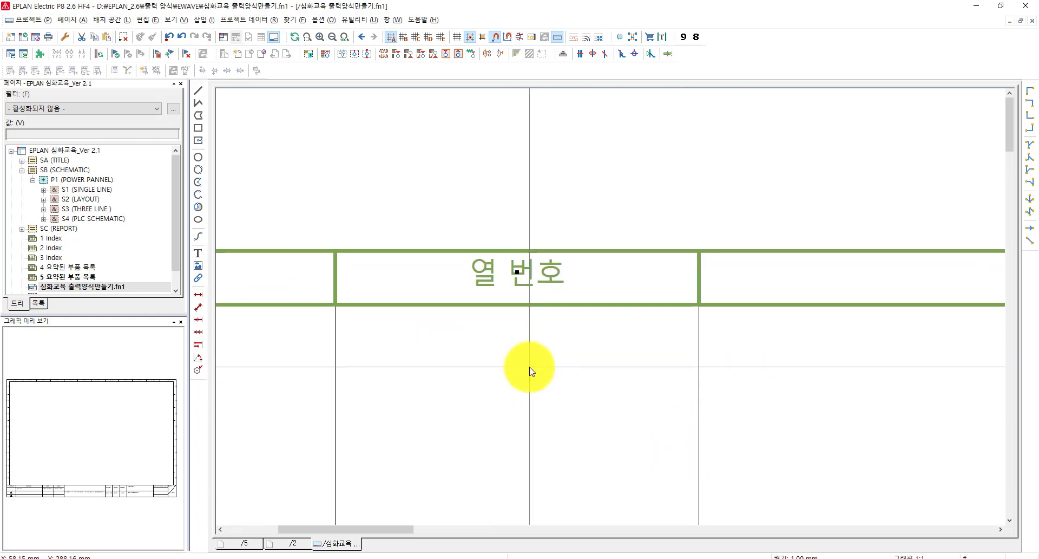
left_click(199, 296)
left_click(336, 250)
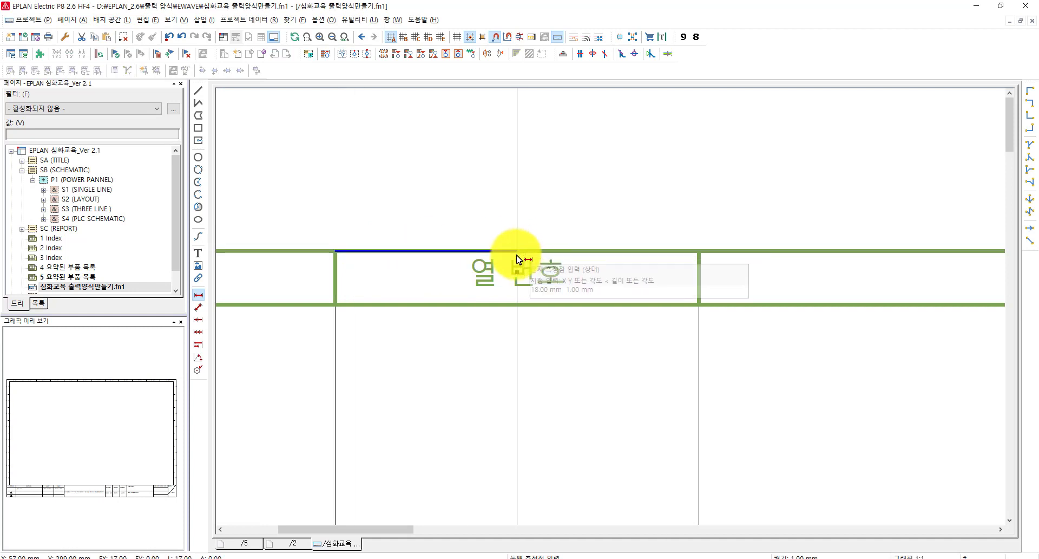
left_click(517, 249)
left_click(521, 176)
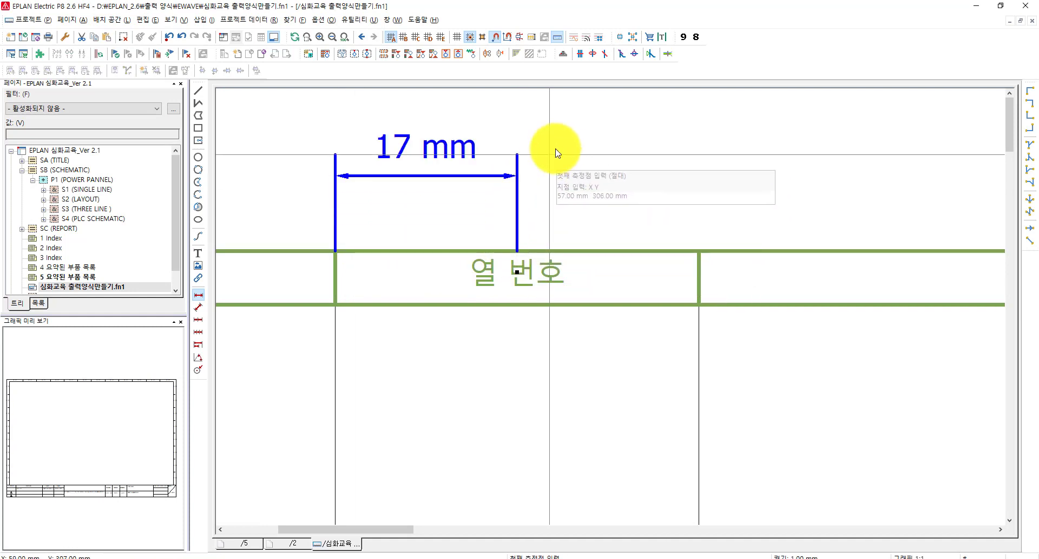
middle_click_drag(552, 151, 600, 289)
scroll(556, 294, "up", 3)
scroll(599, 289, "down", 2)
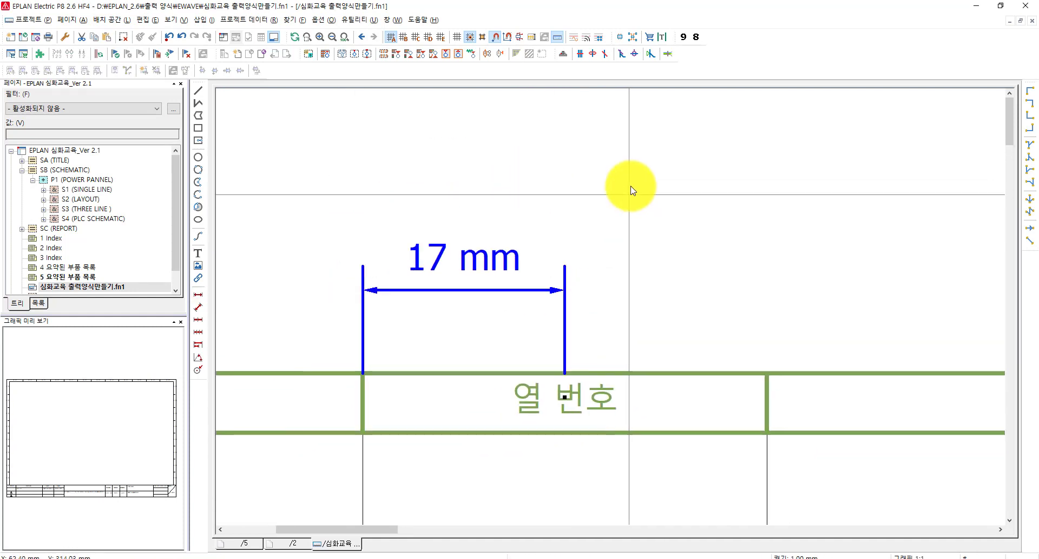
left_click_drag(630, 186, 286, 313)
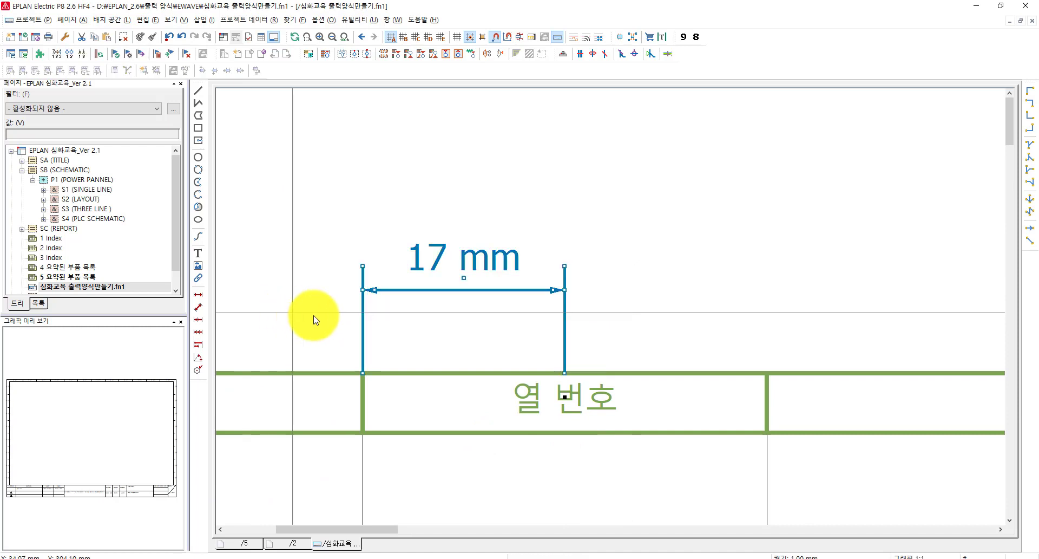
key("Delete")
Examine the first two column texts and the remaining column boundaries along the frame's header strip.
scroll(522, 445, "down", 2)
scroll(468, 345, "down", 2)
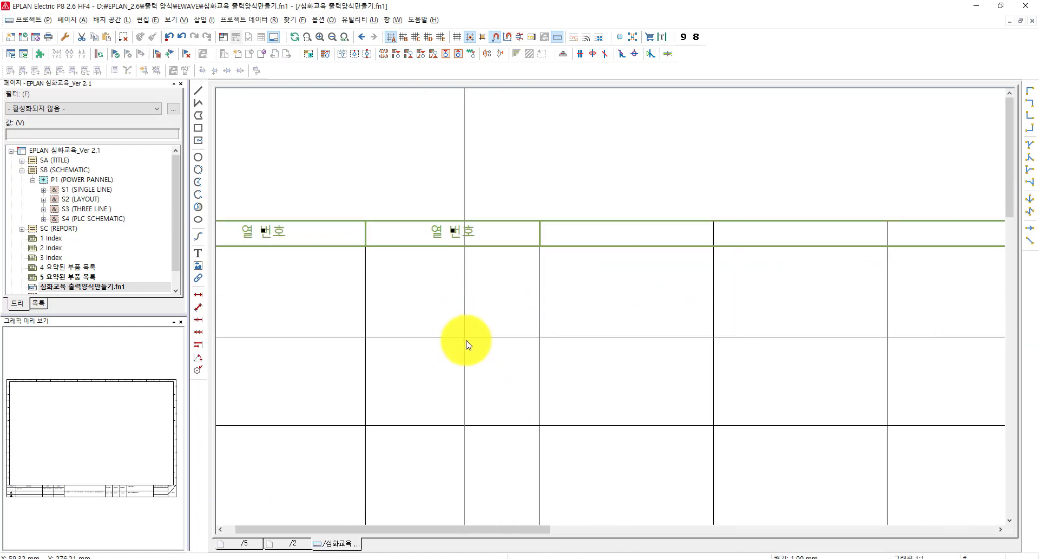
scroll(468, 345, "down", 4)
middle_click_drag(596, 366, 442, 307)
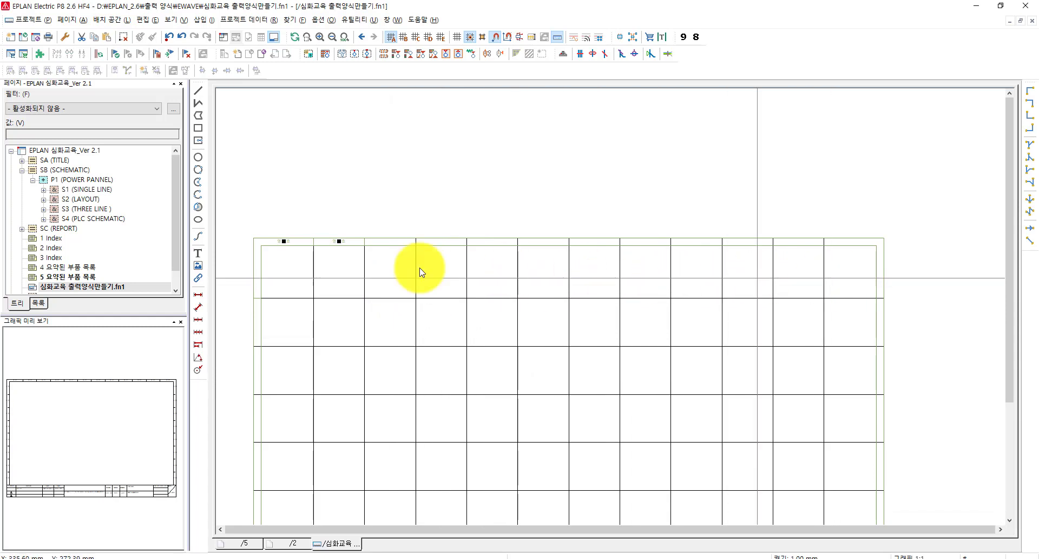
scroll(342, 259, "up", 1)
scroll(406, 269, "up", 2)
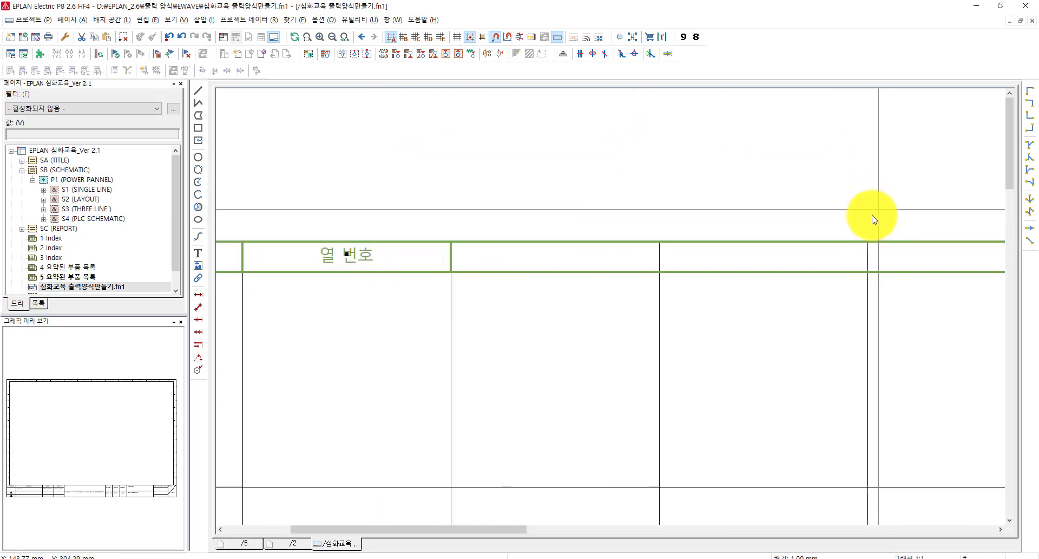
middle_click_drag(876, 212, 861, 221)
scroll(463, 239, "up", 4)
middle_click_drag(462, 283, 667, 249)
scroll(667, 249, "down", 3)
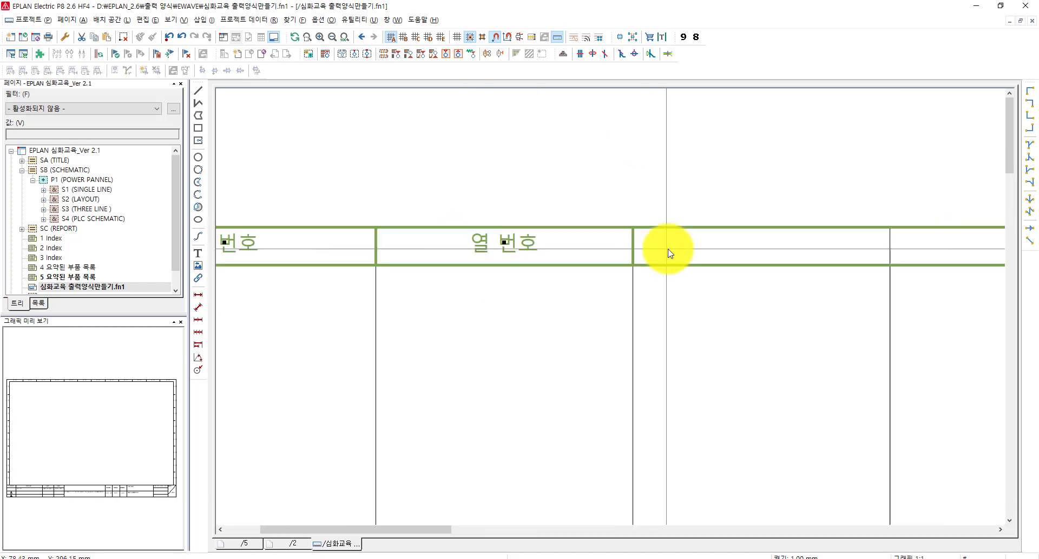
middle_click_drag(679, 374, 738, 271)
scroll(737, 271, "down", 4)
middle_click_drag(728, 322, 677, 353)
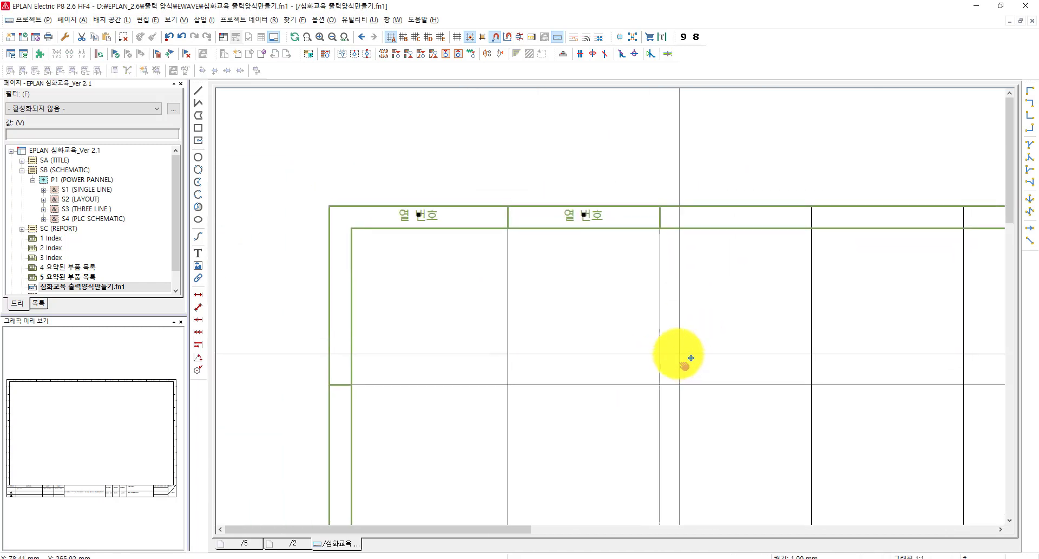
scroll(677, 354, "down", 2)
scroll(677, 353, "up", 3)
scroll(662, 329, "up", 3)
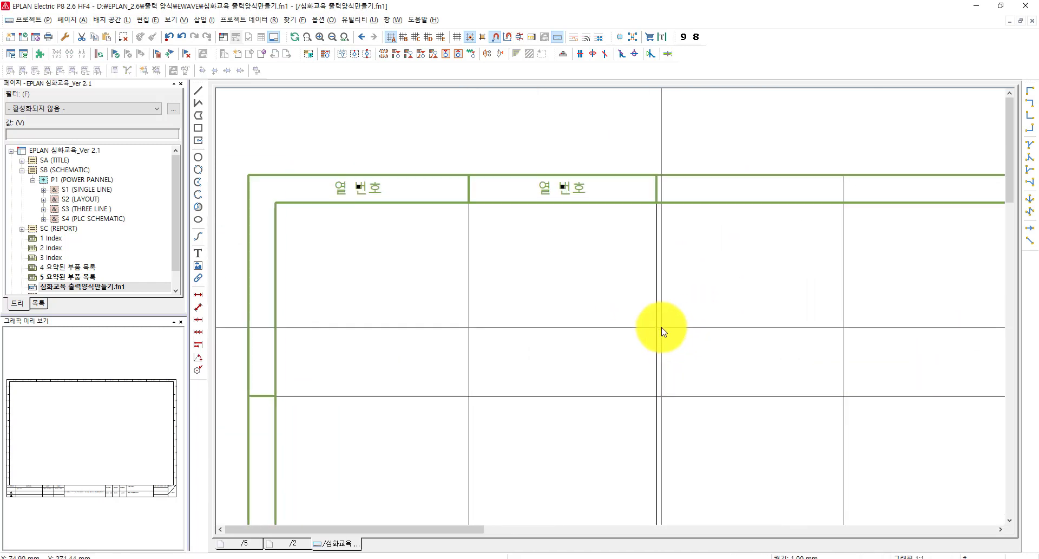
Duplicate the second column's text and right divider line 10 times along the header strip at a 34 mm horizontal offset.
middle_click_drag(697, 260, 664, 337)
scroll(654, 329, "up", 2)
middle_click_drag(647, 297, 644, 367)
left_click_drag(646, 287, 368, 305)
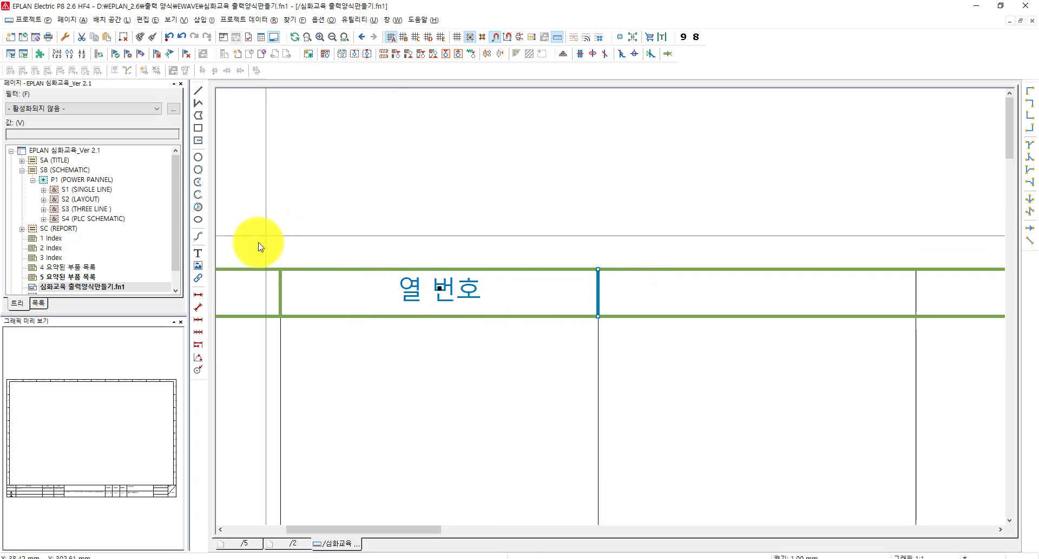
left_click(144, 21)
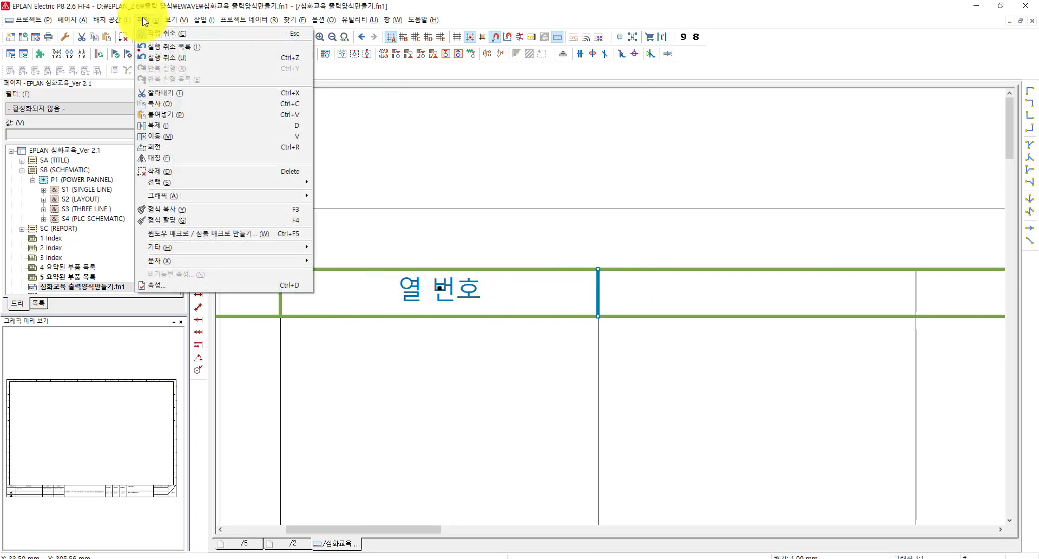
left_click(155, 126)
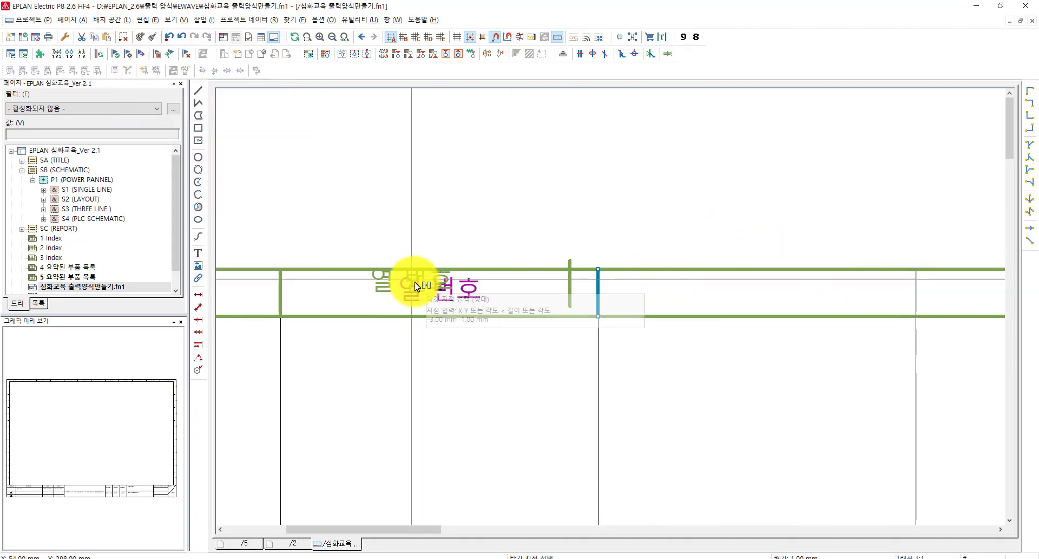
left_click(439, 290)
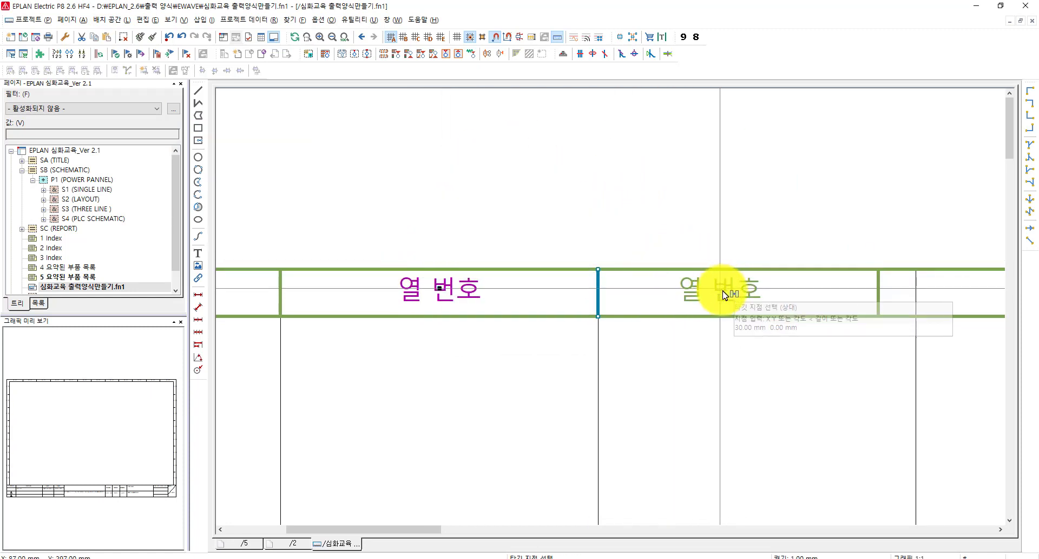
middle_click_drag(730, 290, 539, 309)
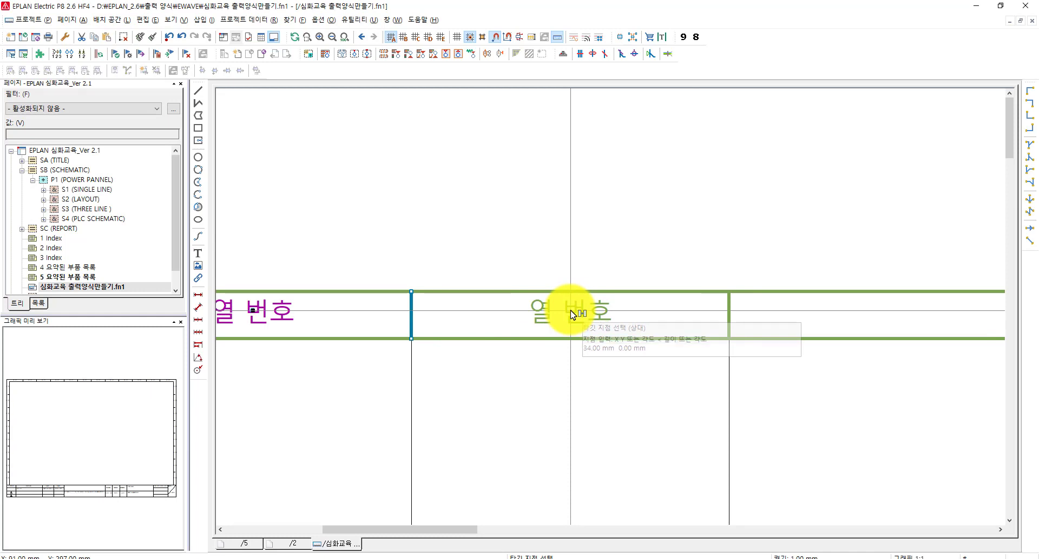
left_click(573, 314)
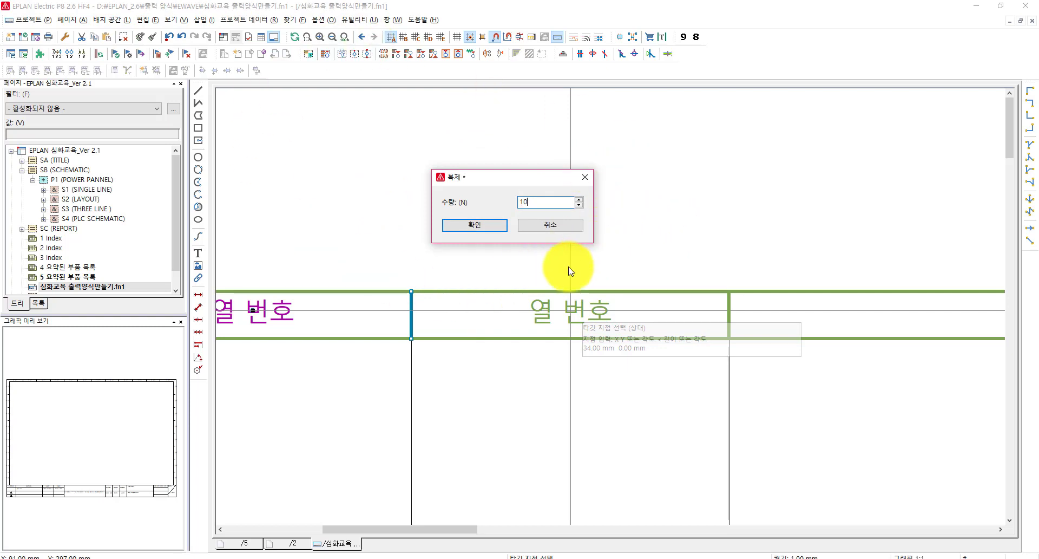
key("Return")
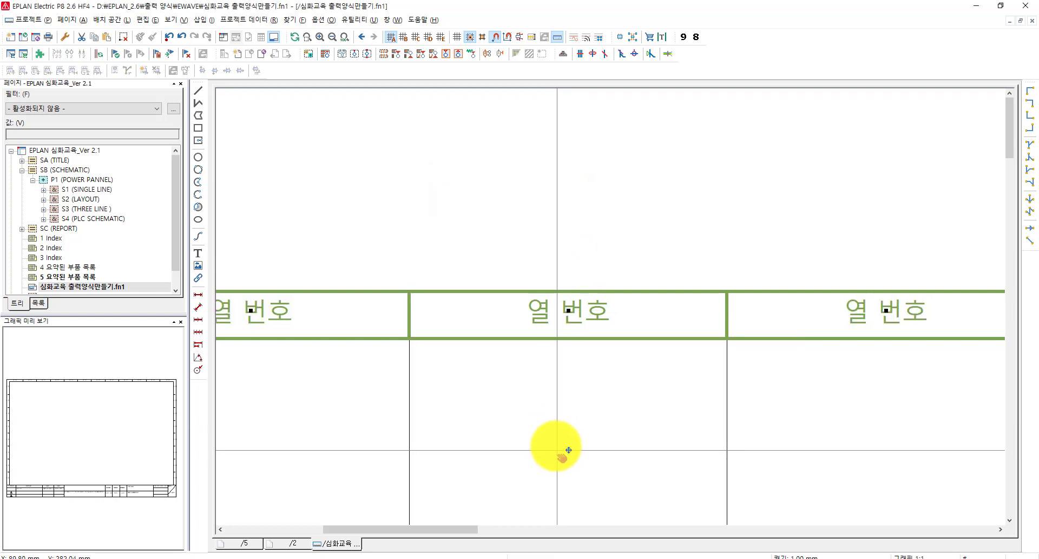
Delete the surplus divider line after the last column's text, near the border's upper-right corner.
scroll(665, 331, "down", 2)
middle_click_drag(849, 328, 801, 379)
middle_click_drag(710, 383, 473, 399)
middle_click_drag(808, 364, 487, 411)
scroll(487, 412, "down", 1)
middle_click_drag(790, 399, 657, 390)
middle_click_drag(872, 402, 677, 414)
middle_click_drag(805, 425, 449, 430)
middle_click_drag(932, 468, 639, 461)
scroll(692, 355, "up", 5)
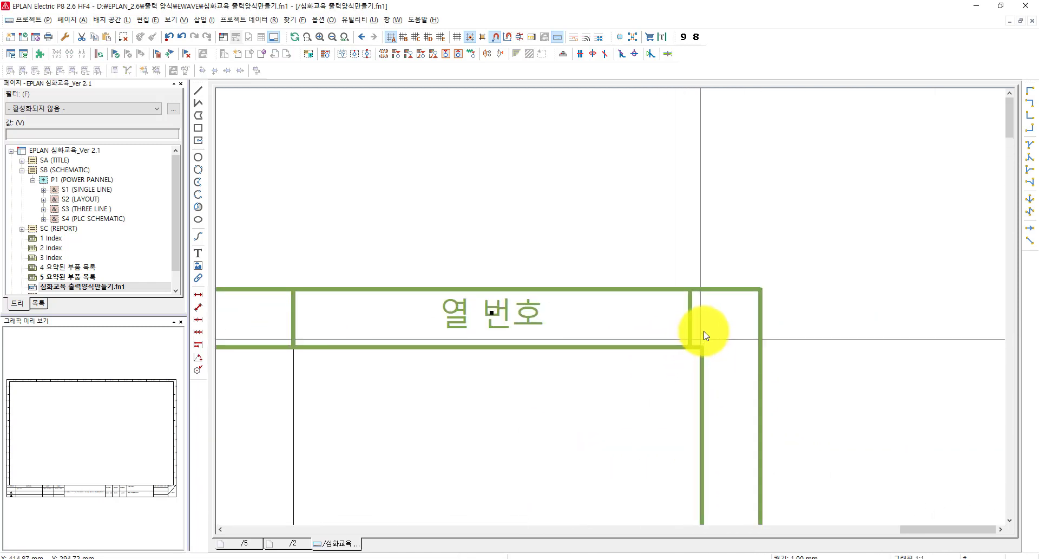
left_click_drag(725, 309, 593, 323)
key("Delete")
scroll(593, 325, "down", 2)
middle_click_drag(594, 325, 763, 273)
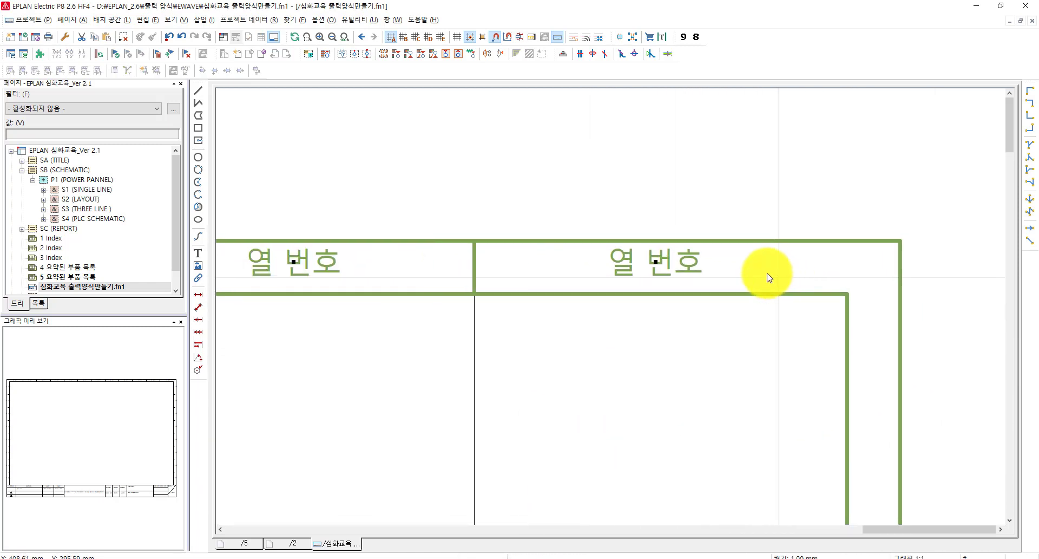
mouse_move(675, 271)
left_mouse_down()
mouse_move(661, 265)
mouse_move(707, 265)
mouse_move(676, 265)
left_mouse_up()
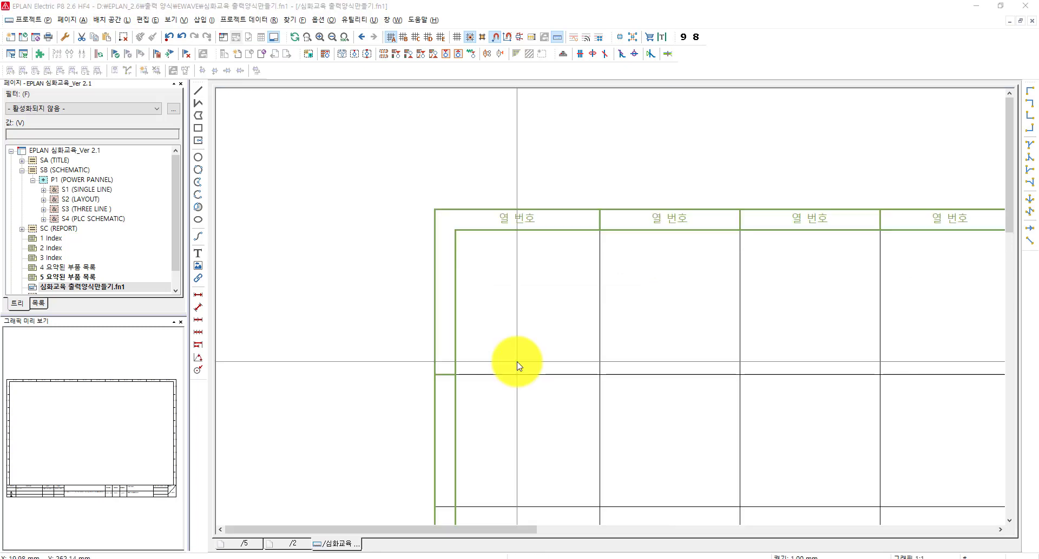
Insert a row special text with the default 2.50 mm format in the first row's left border strip at X 2, Y 279 mm.
middle_click_drag(518, 373, 495, 322)
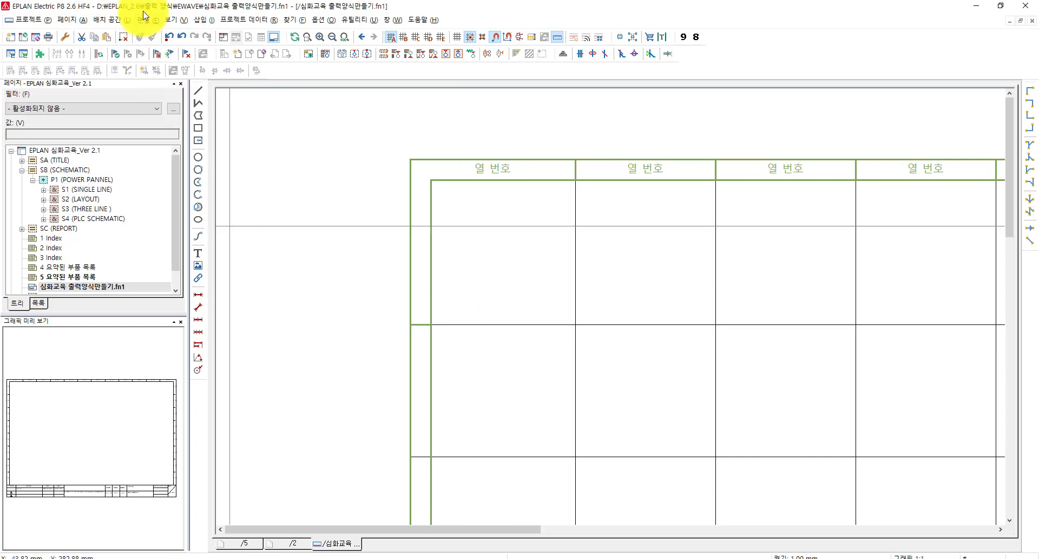
left_click(203, 20)
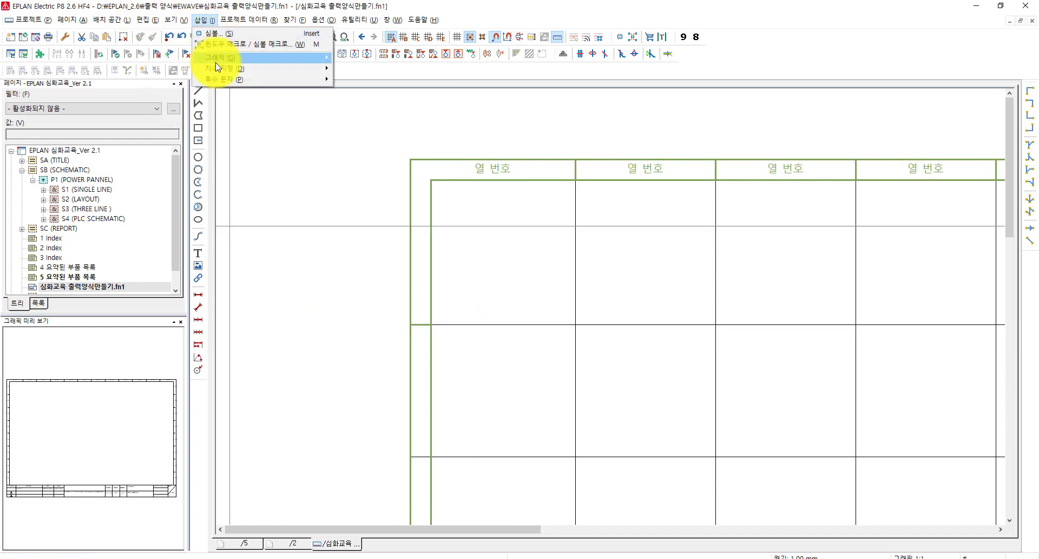
mouse_move(215, 78)
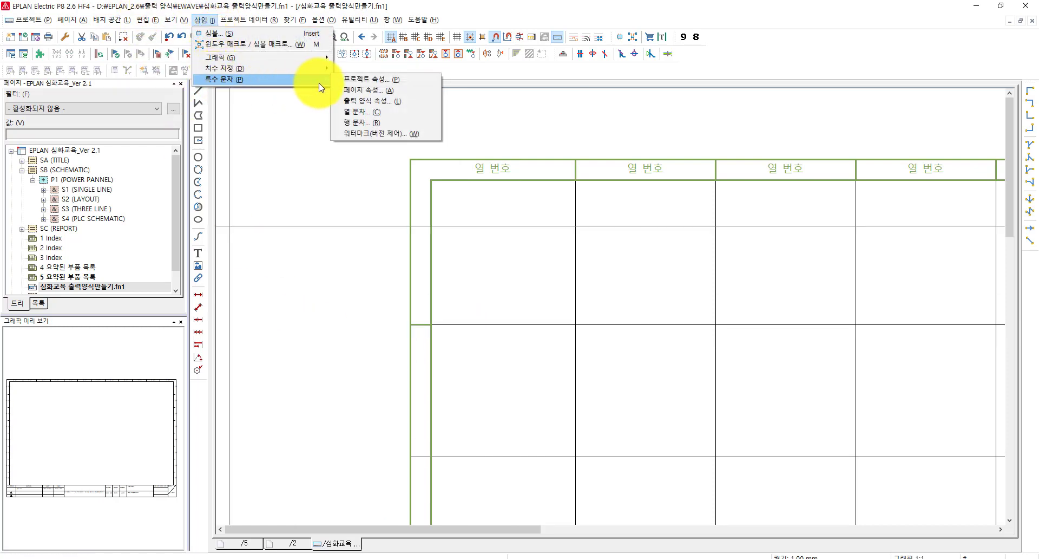
left_click(350, 121)
left_click(349, 120)
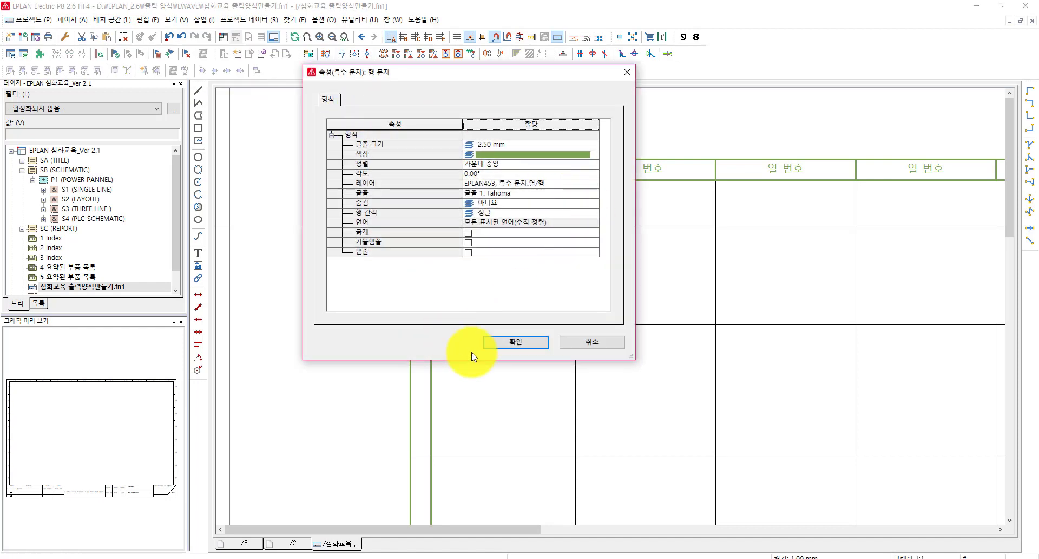
left_click(517, 343)
scroll(390, 229, "up", 1)
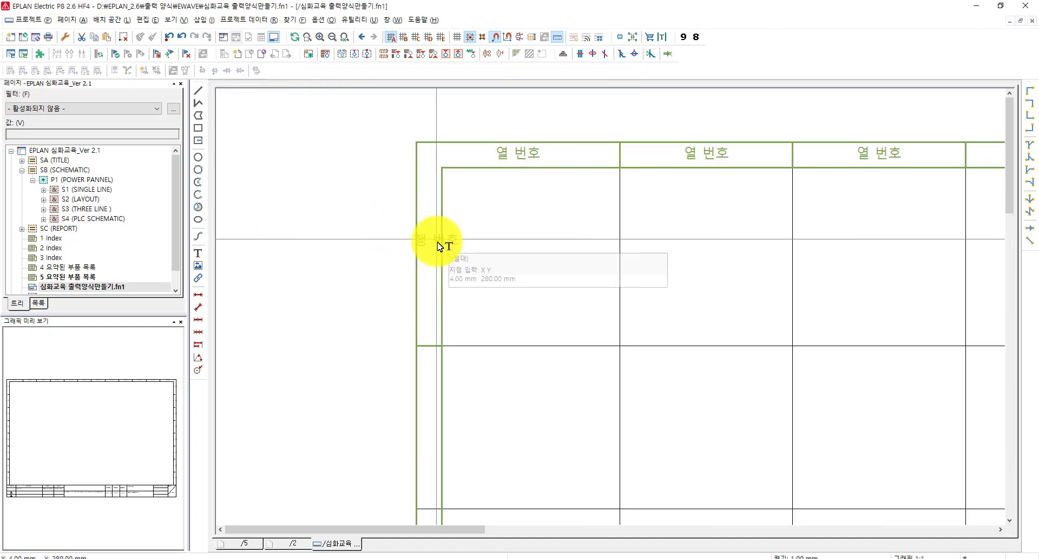
scroll(429, 246, "up", 1)
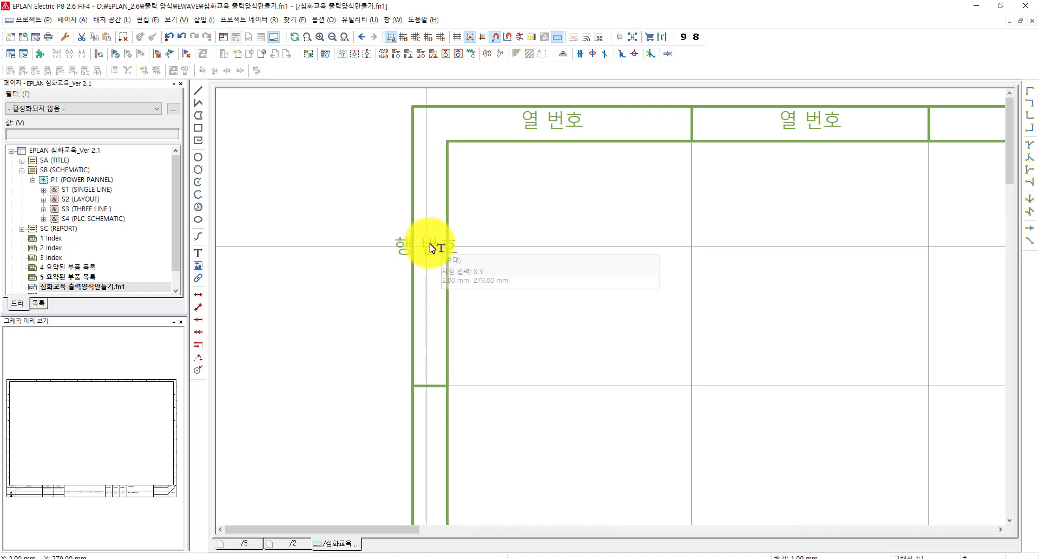
left_click(430, 248)
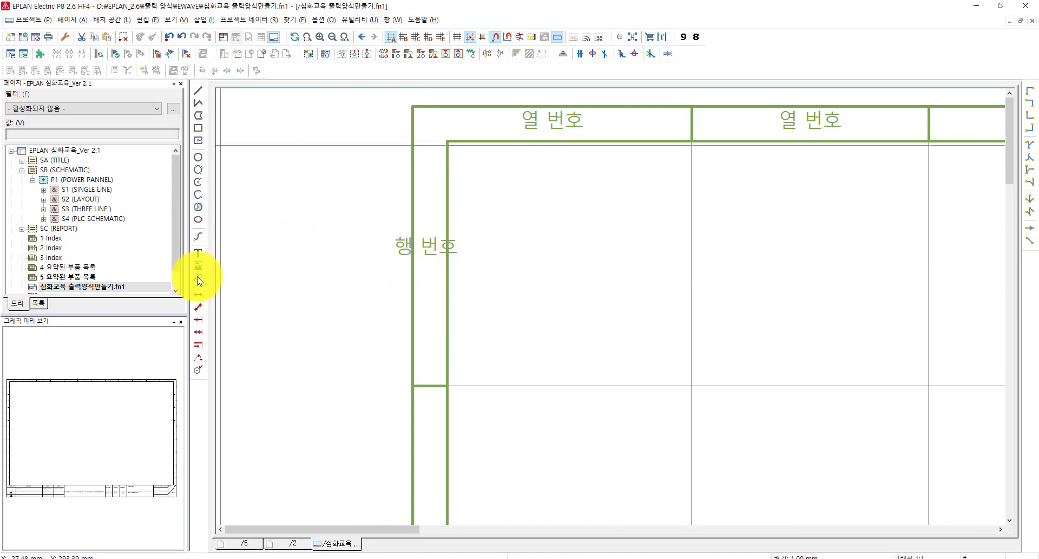
Dimension the vertical distance from the first row's lower divider line to the row text's insertion height, outside the left border.
left_click(199, 294)
left_click(413, 386)
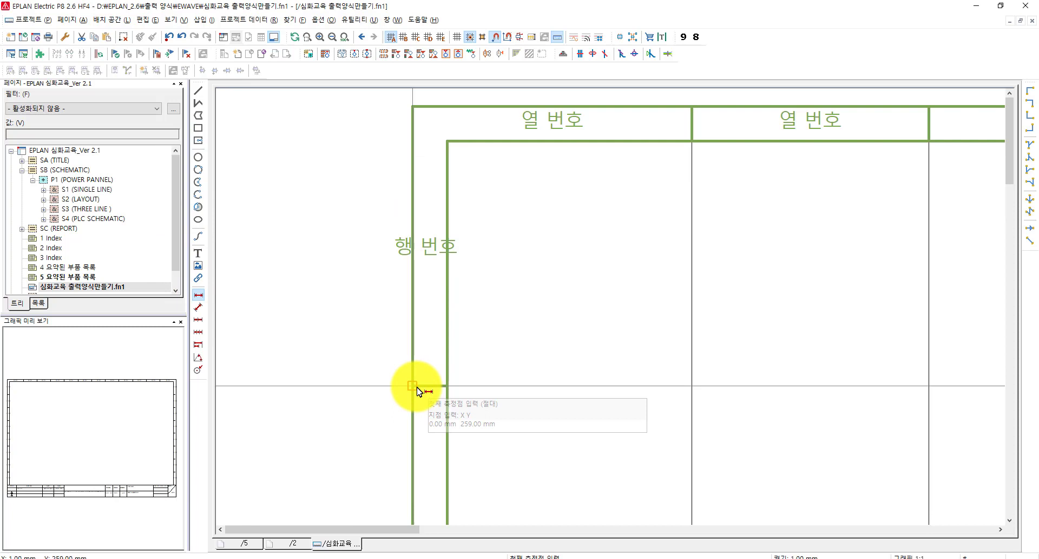
left_click(412, 247)
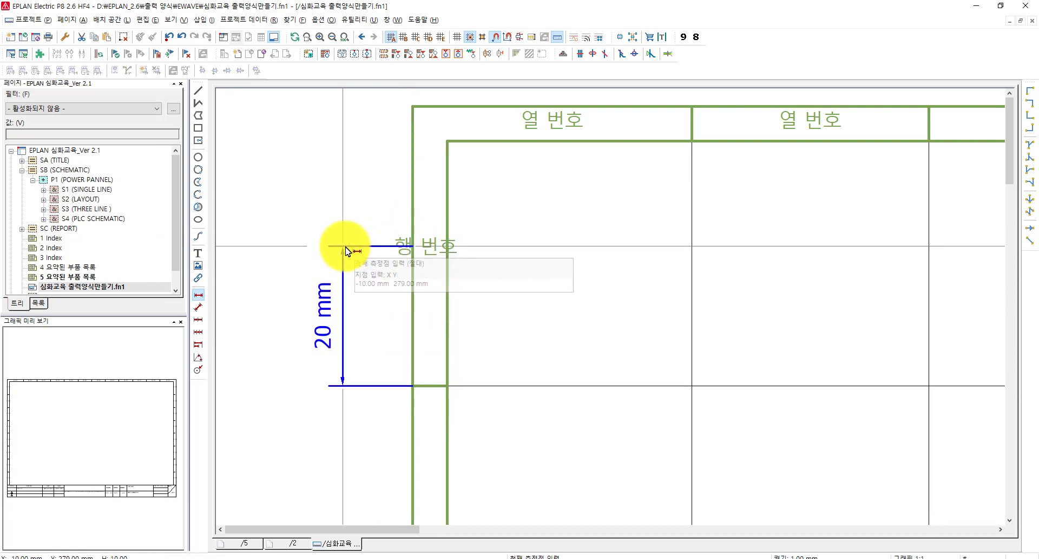
Select and delete the vertical dimension placed beside the first row's text, outside the left border.
left_click(347, 250)
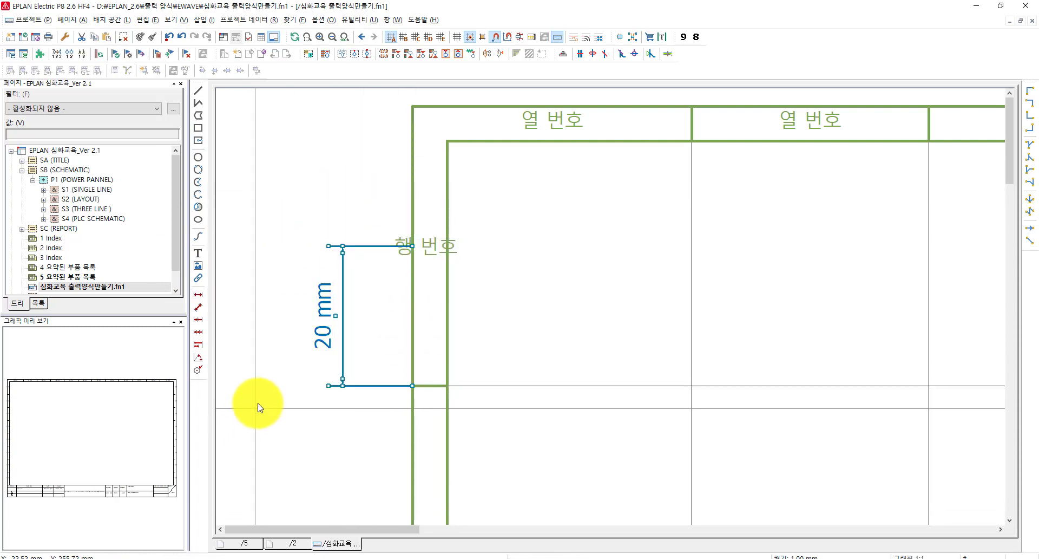
key("Delete")
Place a row text at X 3, Y 243 mm in the second row's left border strip, with its lower divider line at Y 227 mm.
mouse_move(258, 403)
middle_mouse_down()
mouse_move(260, 264)
mouse_move(274, 221)
middle_mouse_up()
scroll(274, 221, "down", 4)
middle_click_drag(301, 274, 357, 341)
scroll(360, 340, "down", 1)
scroll(425, 321, "up", 3)
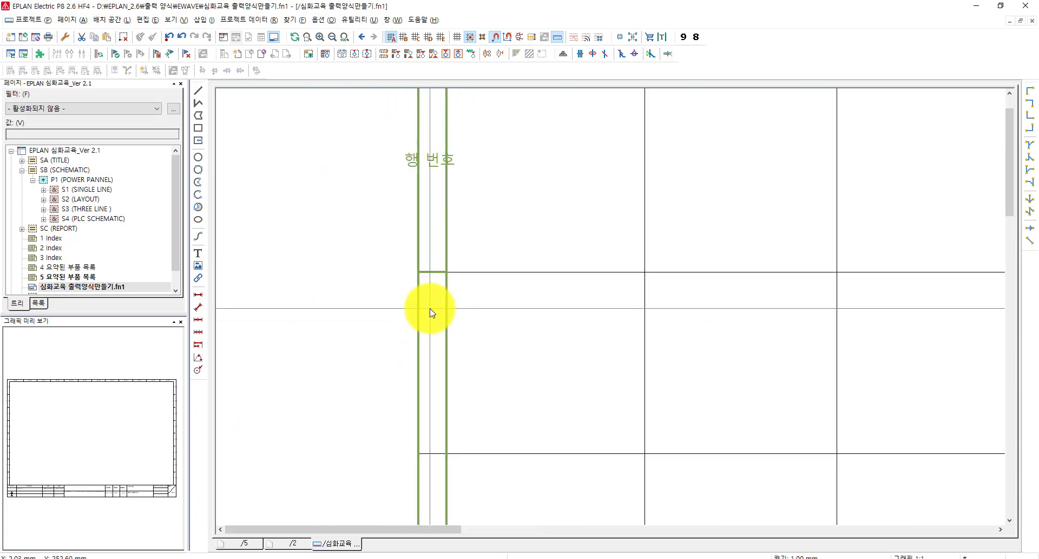
left_click_drag(435, 313, 438, 378)
left_click(429, 343)
scroll(432, 350, "up", 2)
middle_click_drag(448, 461, 454, 422)
scroll(451, 422, "down", 1)
middle_click_drag(383, 430, 425, 405)
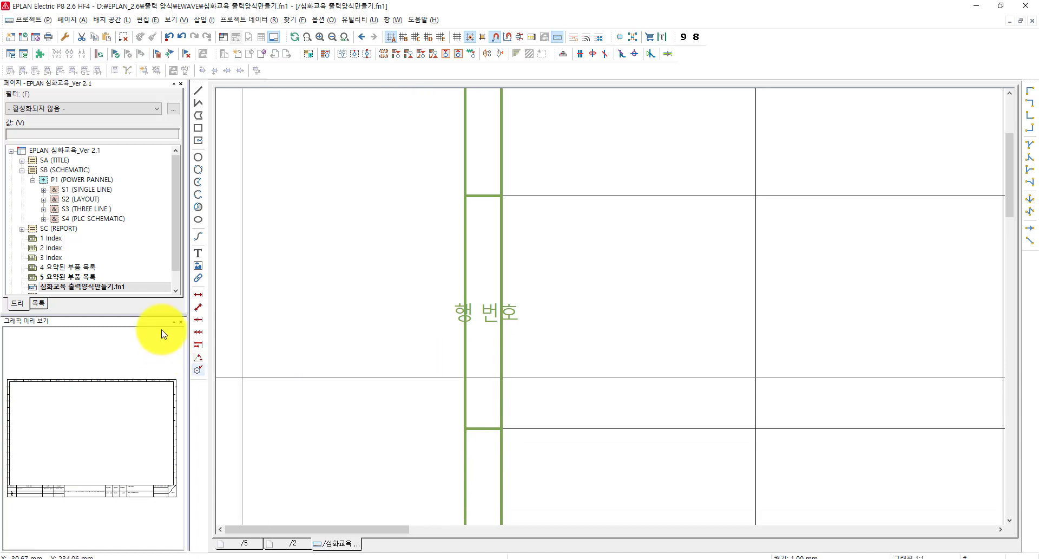
Dimension the vertical distance from the second row's lower divider line to its row text, and delete the dimension.
left_click(198, 295)
left_click(465, 428)
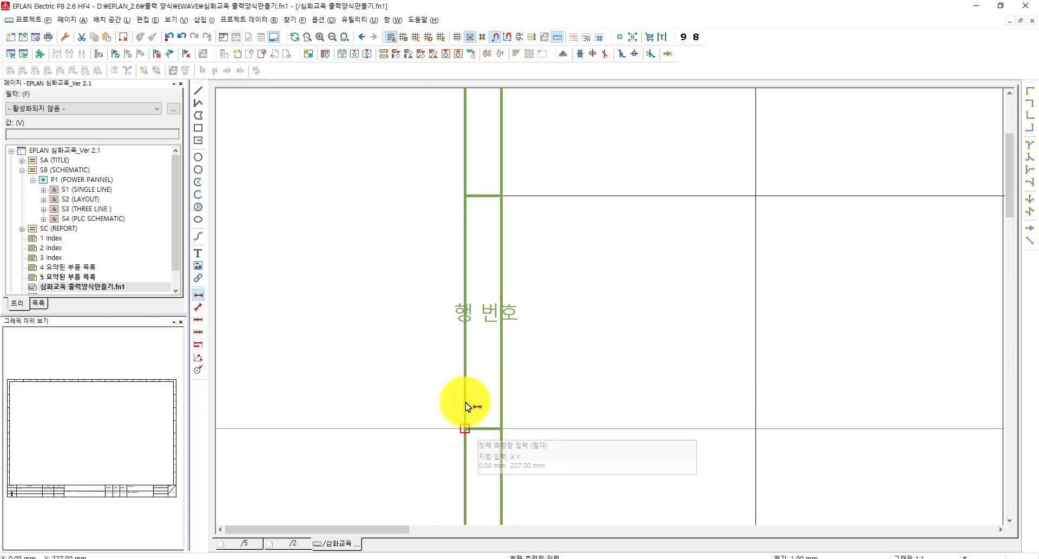
left_click(485, 312)
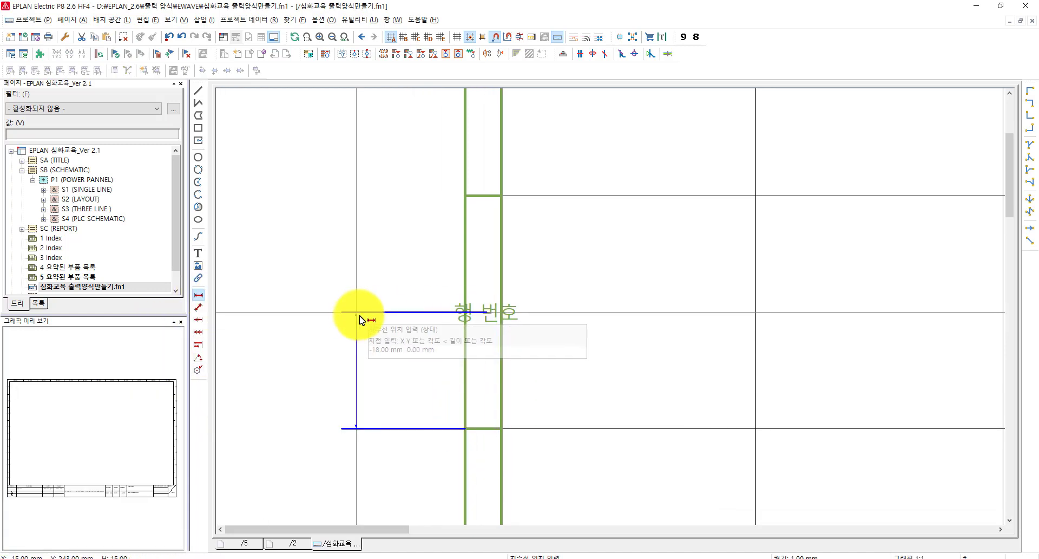
left_click(358, 433)
key("Delete")
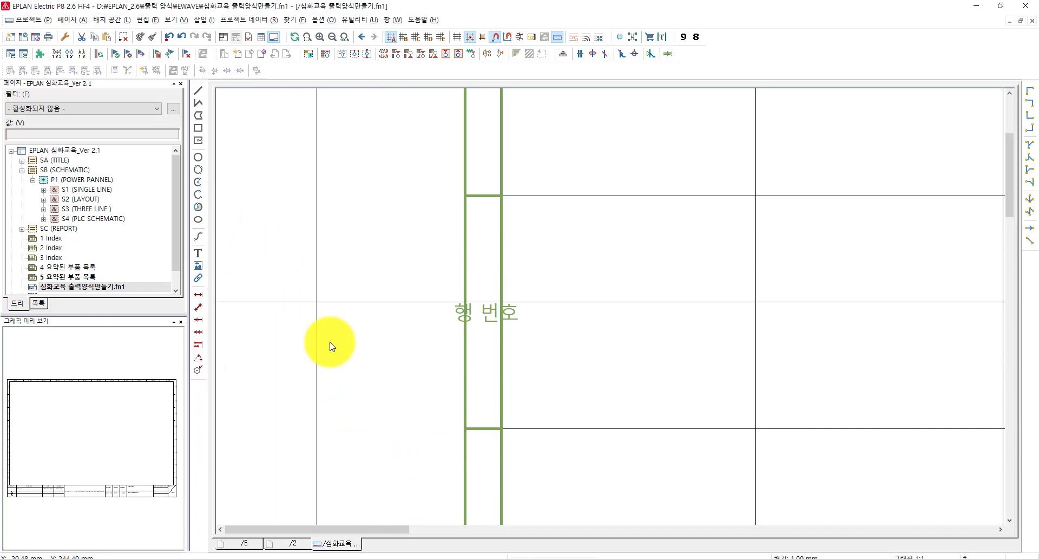
Duplicate the second row's text and lower divider line 6 times down the left border strip at a vertical offset of -32 mm.
scroll(355, 187, "down", 5)
middle_click_drag(472, 457, 459, 382)
scroll(463, 382, "down", 1)
middle_click_drag(494, 275, 519, 431)
scroll(487, 297, "up", 3)
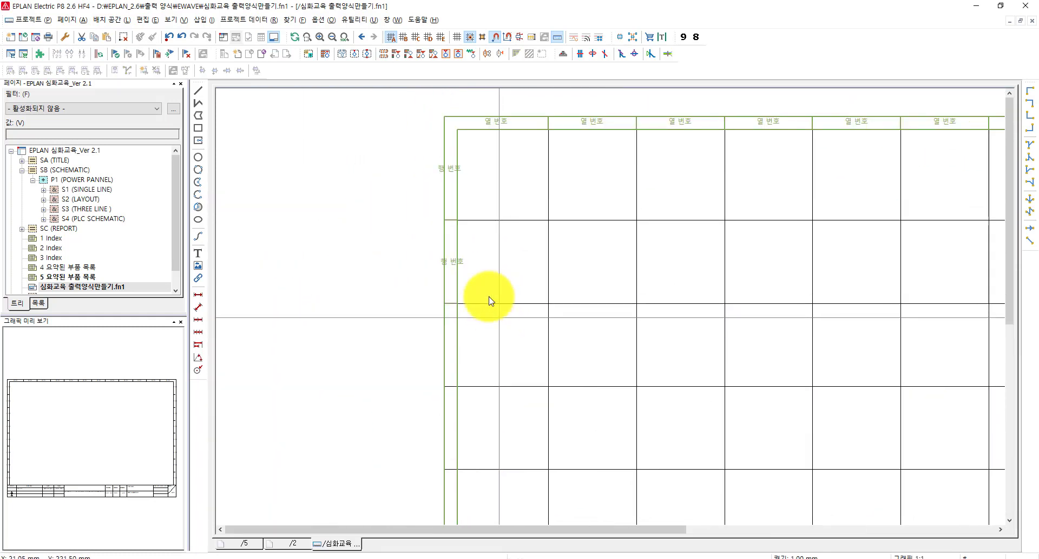
scroll(360, 195, "down", 1)
scroll(411, 277, "up", 3)
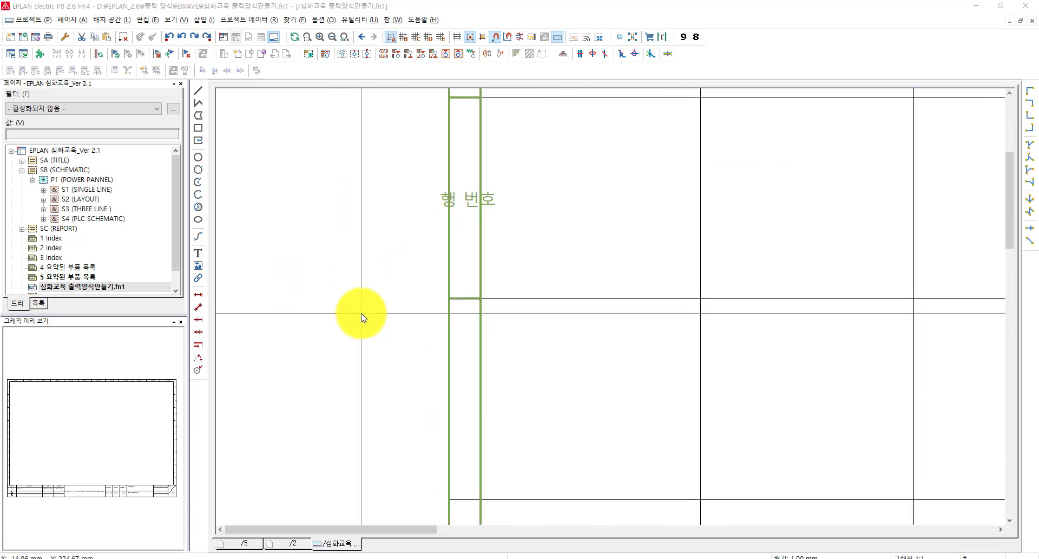
scroll(355, 314, "down", 3)
scroll(365, 326, "up", 2)
scroll(365, 327, "up", 2)
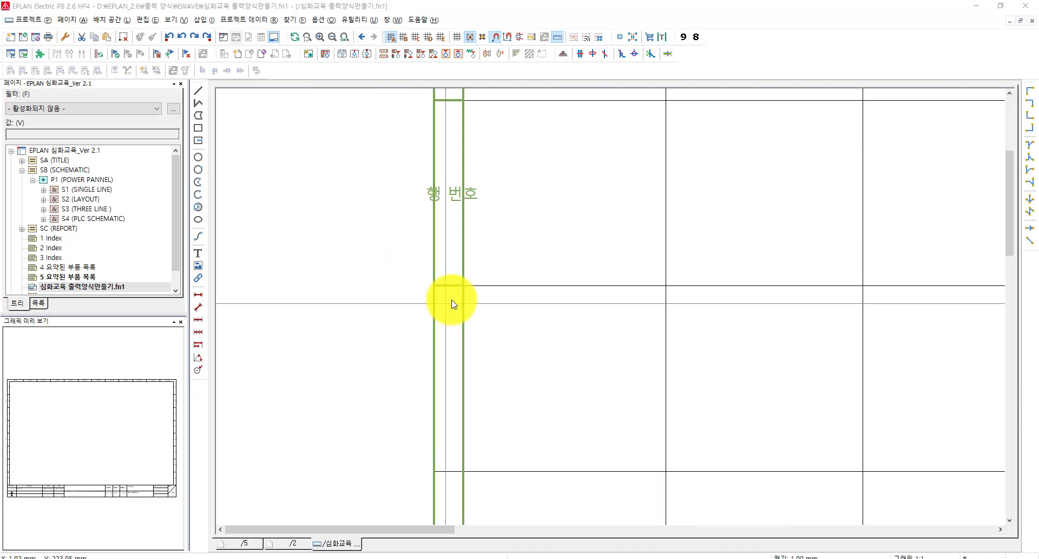
left_click_drag(455, 305, 444, 164)
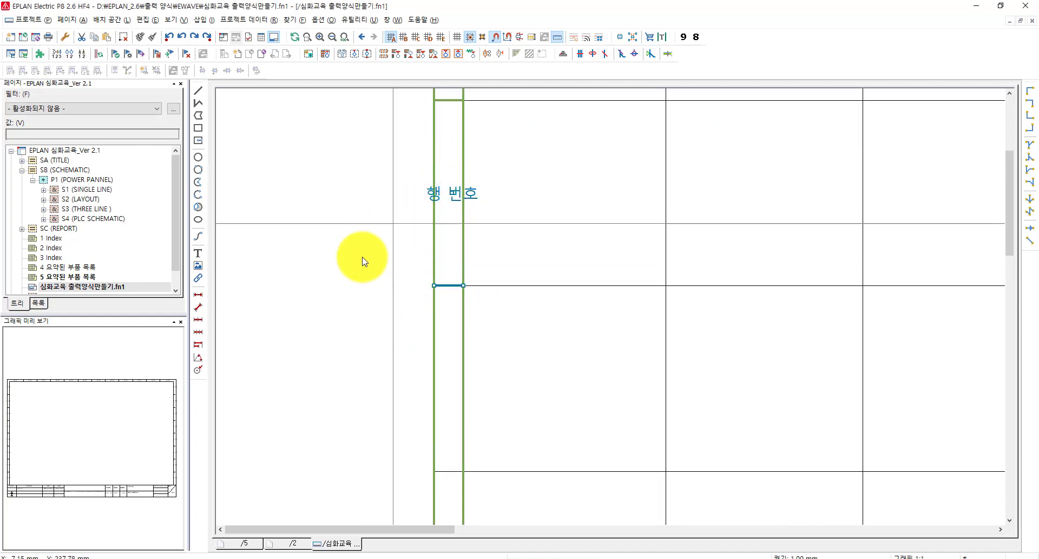
scroll(354, 319, "down", 2)
middle_click_drag(329, 354, 376, 255)
scroll(376, 255, "down", 2)
key("d")
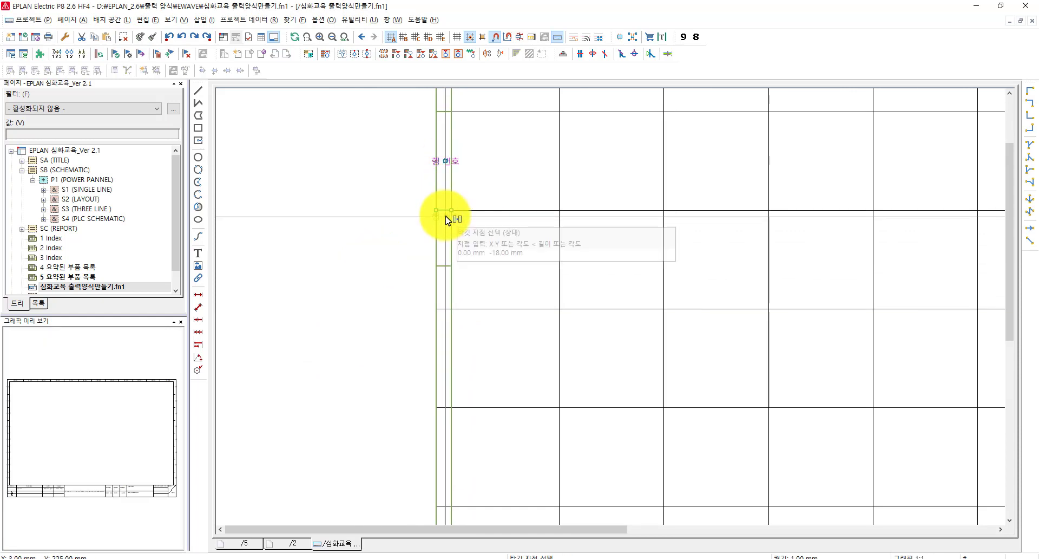
scroll(447, 216, "up", 4)
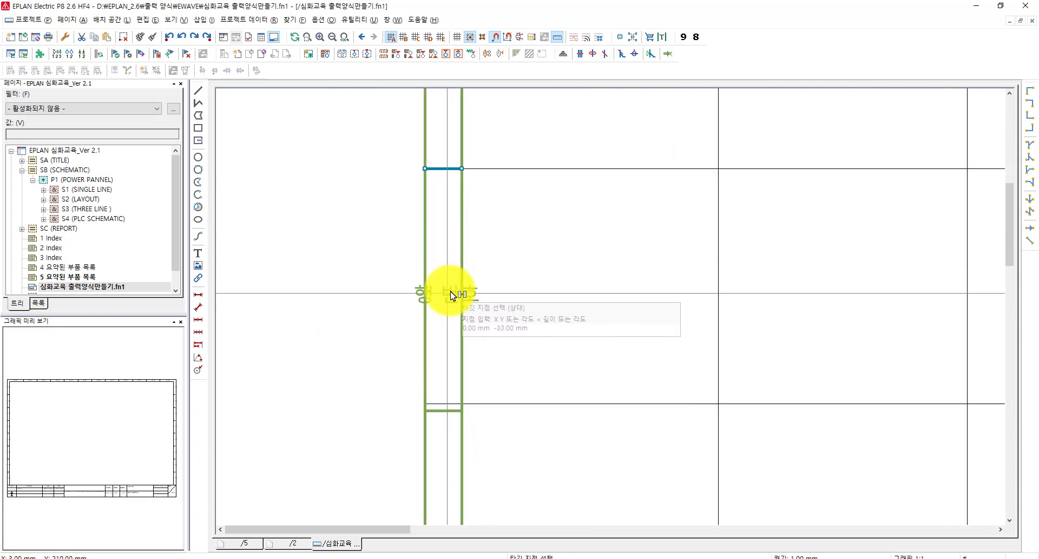
left_click(446, 293)
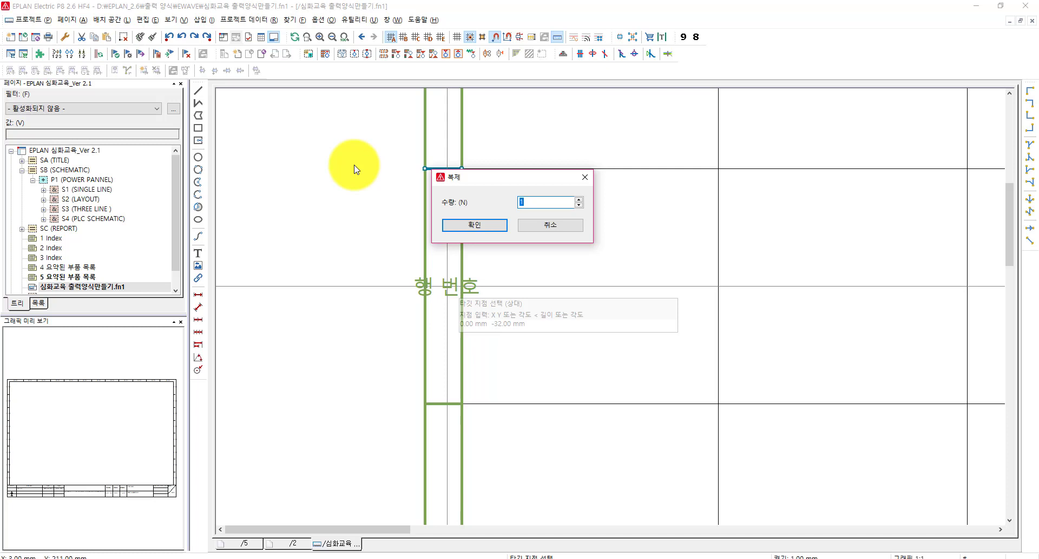
key("Return")
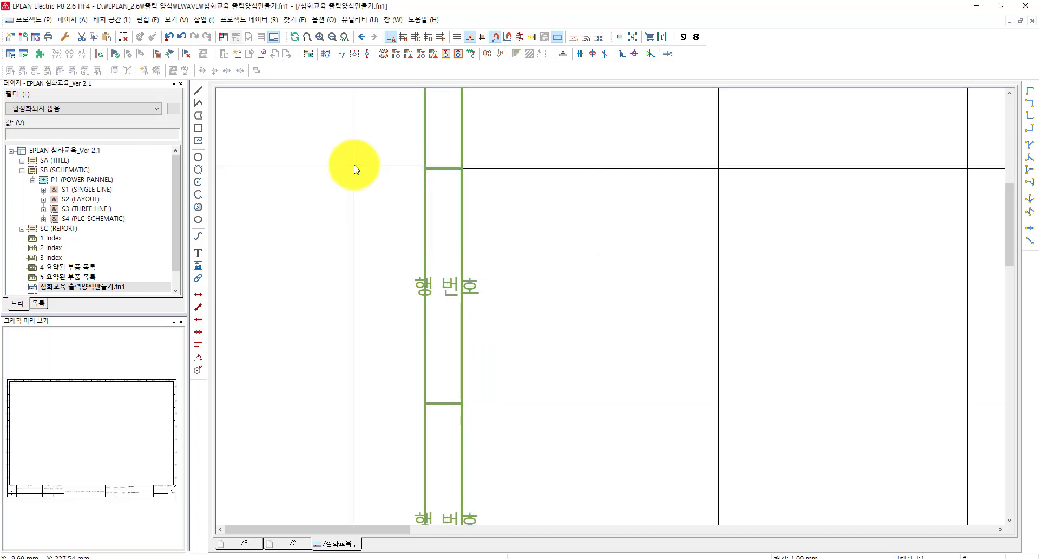
Check the duplicated row texts and divider lines in the left border strip against the grid and the whole frame.
scroll(432, 357, "down", 5)
scroll(379, 369, "down", 3)
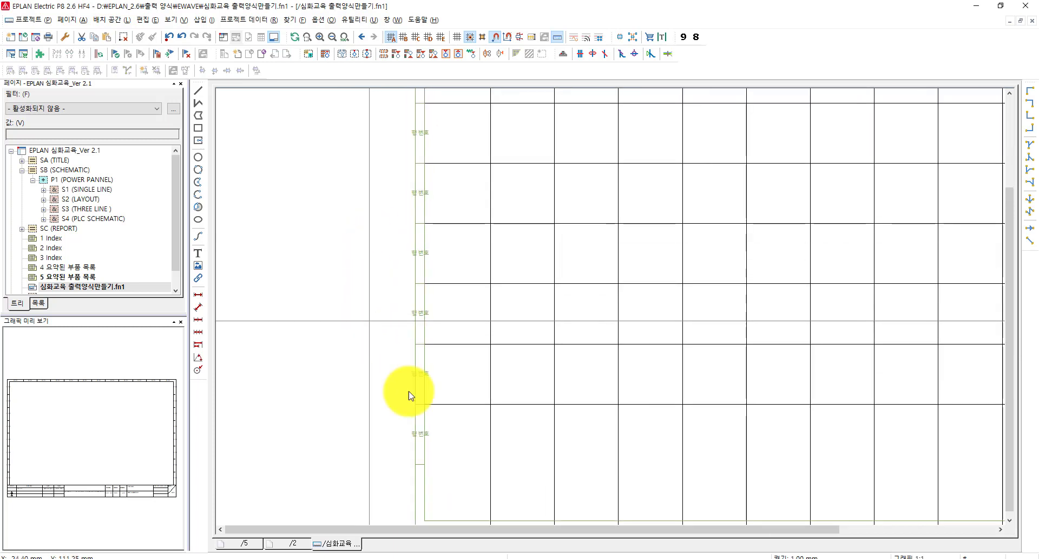
scroll(476, 341, "up", 2)
scroll(429, 394, "down", 4)
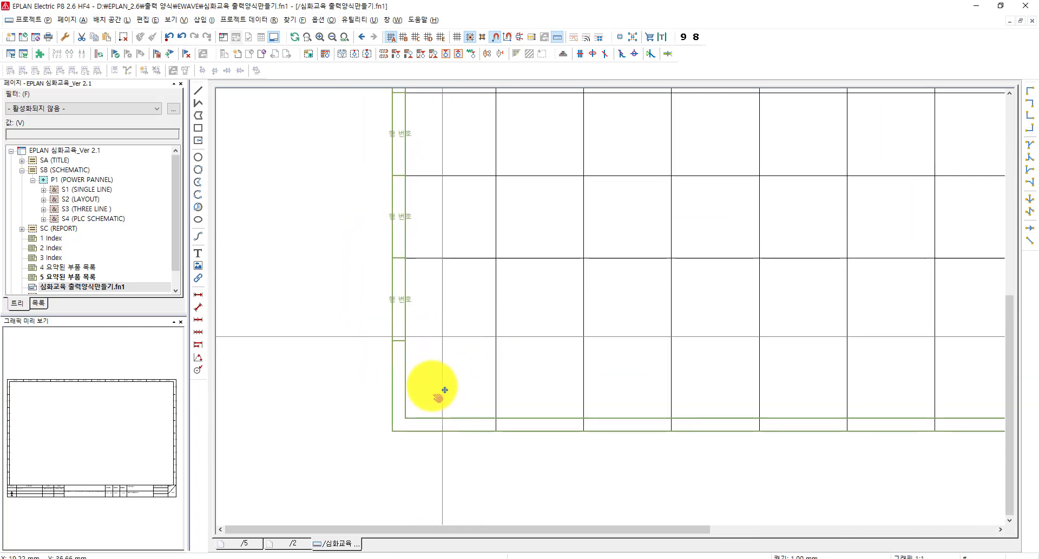
scroll(414, 391, "down", 1)
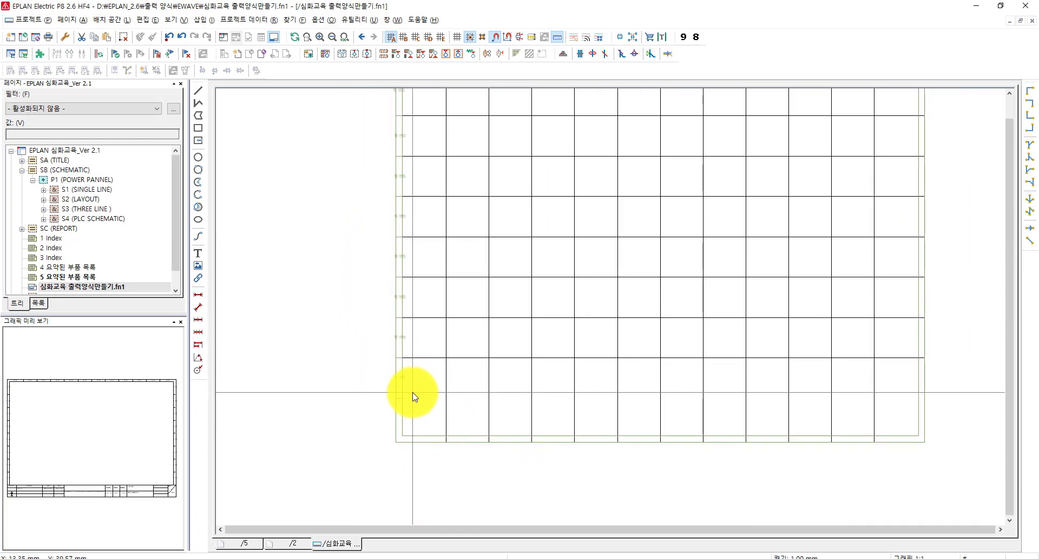
middle_click_drag(725, 375, 691, 390)
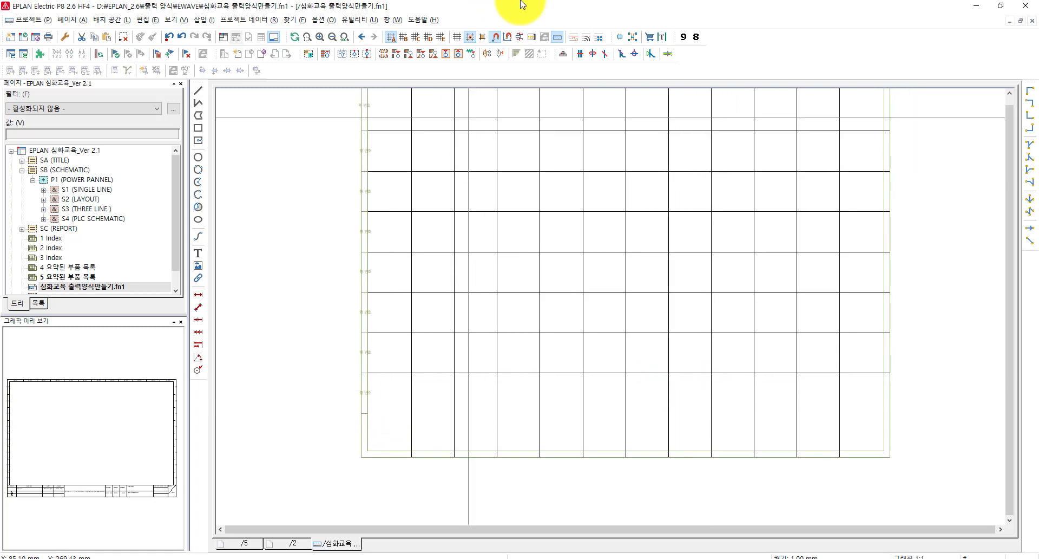
middle_click_drag(597, 279, 547, 338)
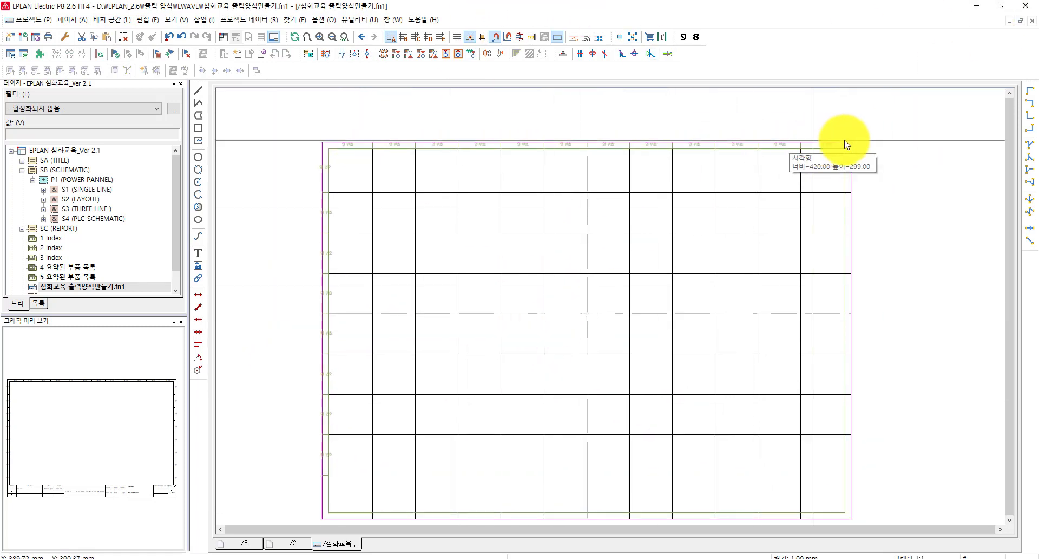
middle_click_drag(467, 383, 489, 363)
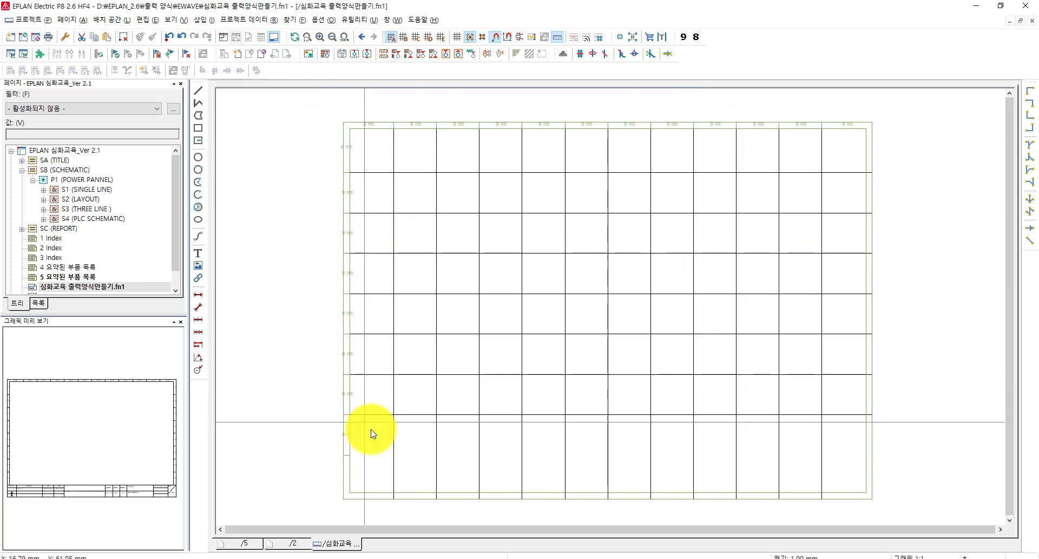
Copy all row texts and divider lines from the left border strip into the right border strip at a horizontal offset of 415 mm.
left_click_drag(382, 446, 328, 146)
scroll(347, 433, "up", 5)
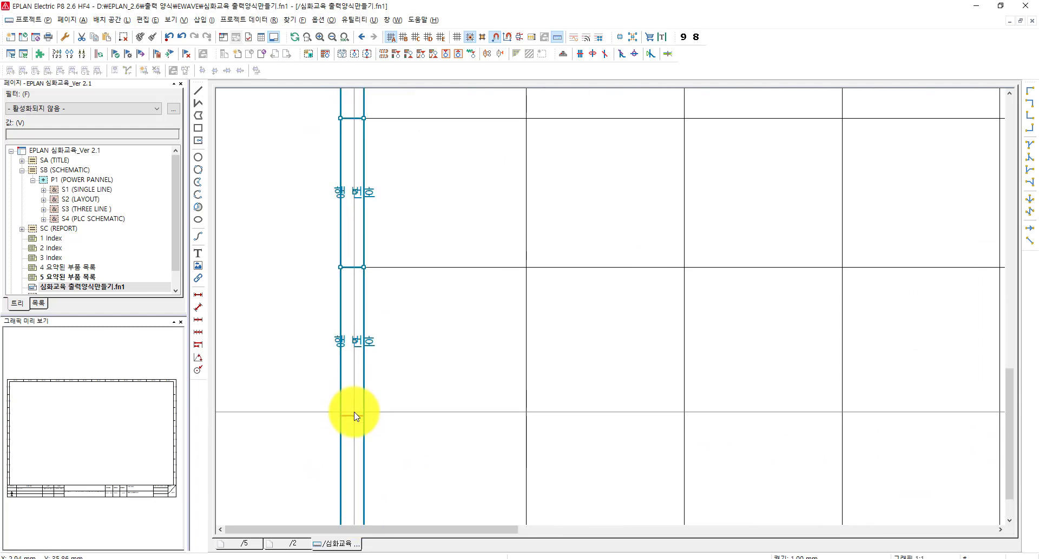
scroll(265, 432, "down", 4)
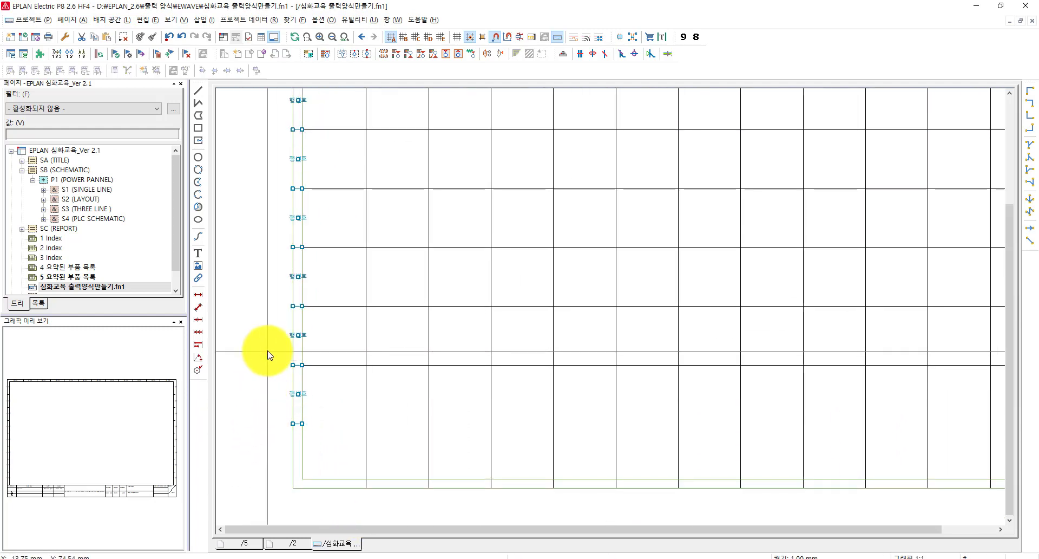
scroll(268, 354, "down", 4)
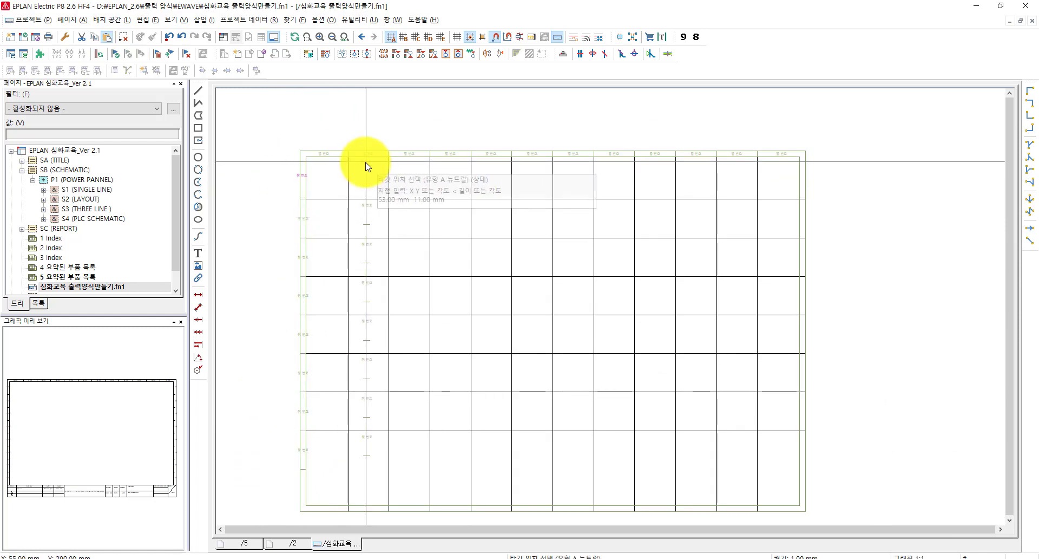
key("y")
key("x")
scroll(641, 199, "up", 5)
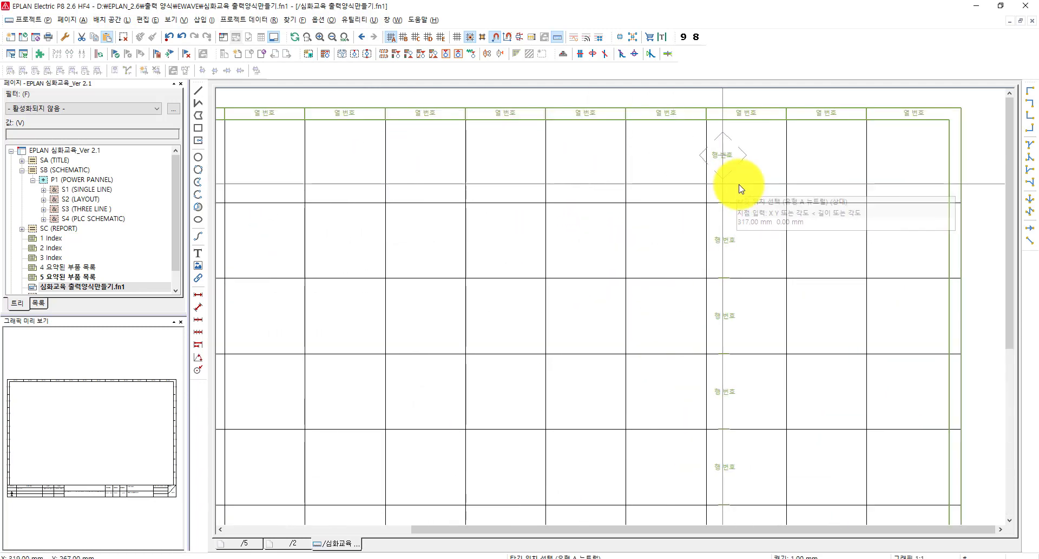
scroll(703, 205, "up", 3)
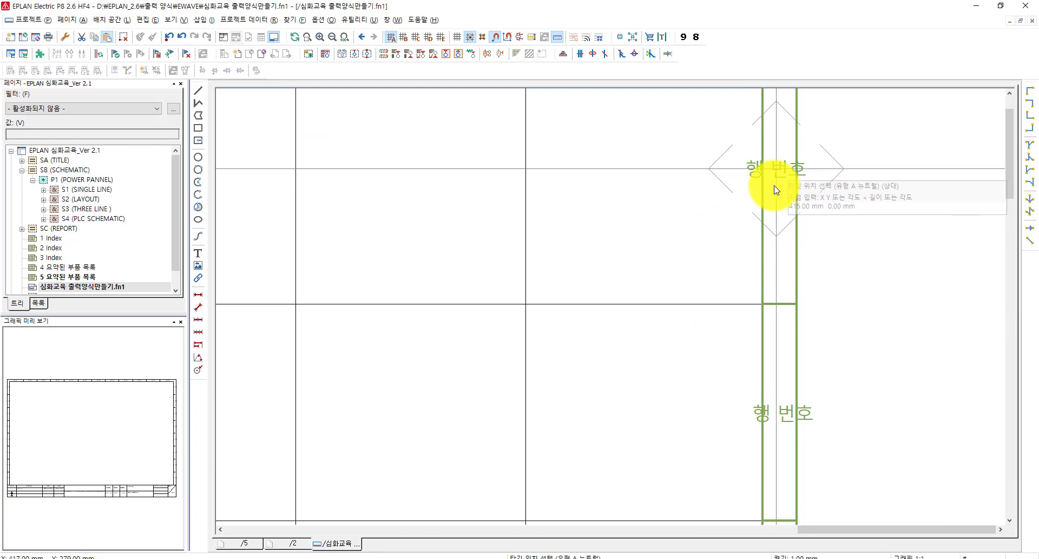
scroll(471, 204, "down", 4)
scroll(391, 274, "down", 5)
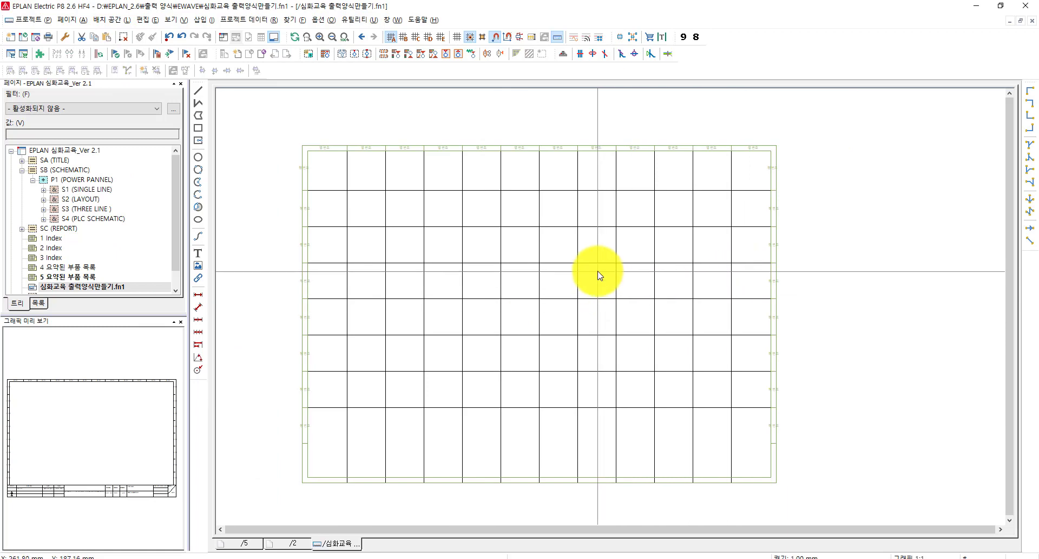
scroll(336, 209, "up", 3)
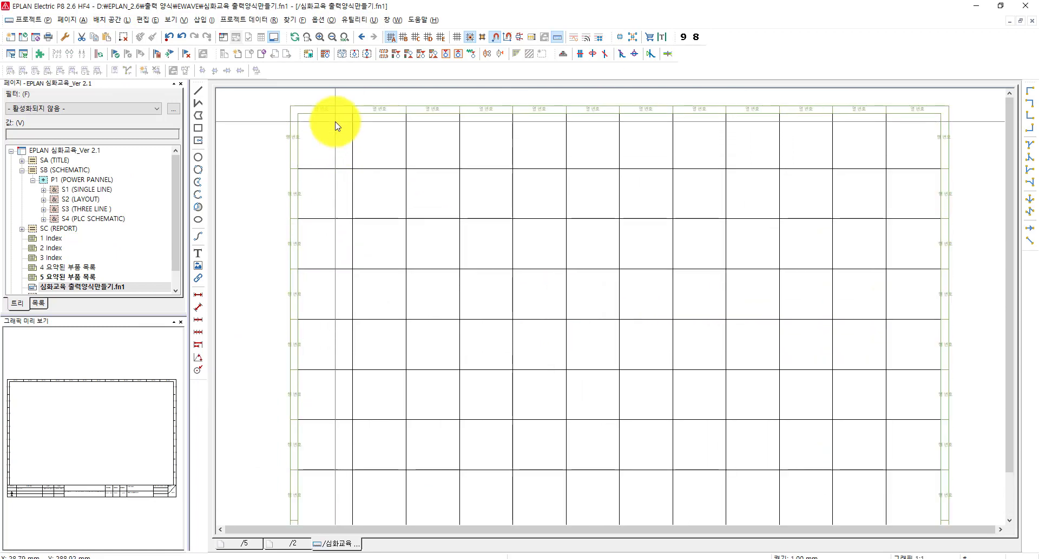
scroll(276, 217, "up", 4)
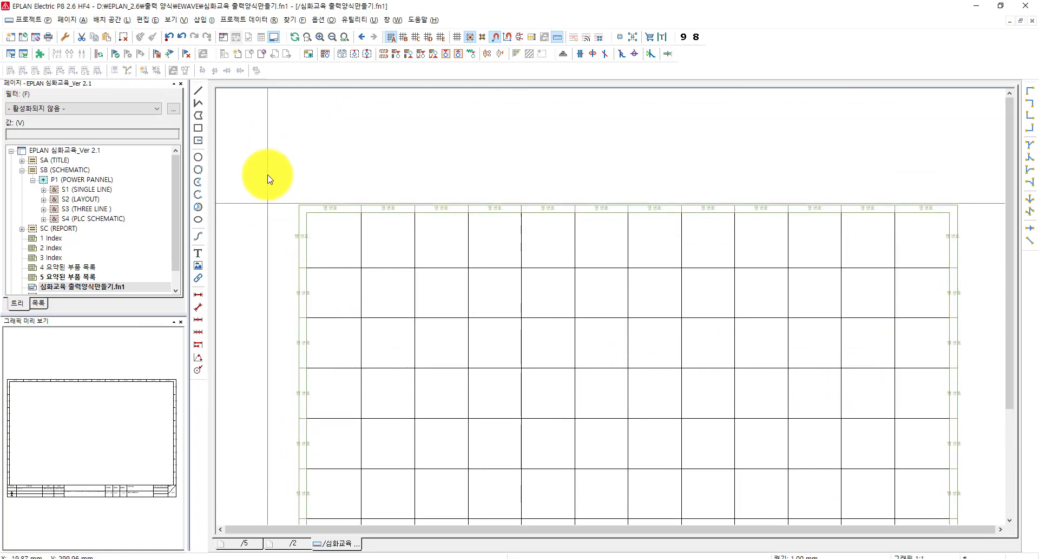
left_click_drag(272, 142, 378, 297)
left_click(349, 251)
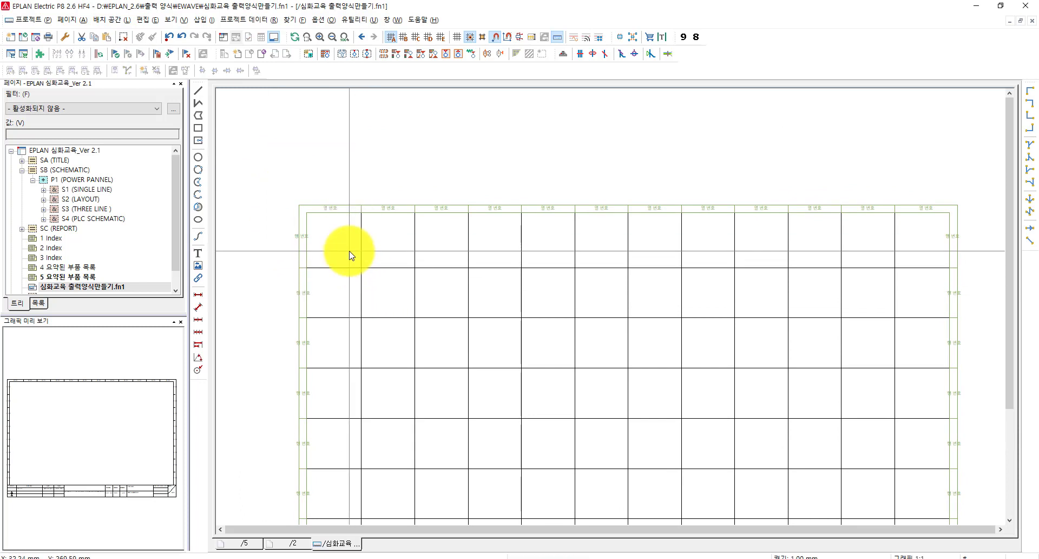
Open the properties of the plot frame 심화교육 출력양식만들기.fn1.
left_click(75, 276)
left_click(70, 287)
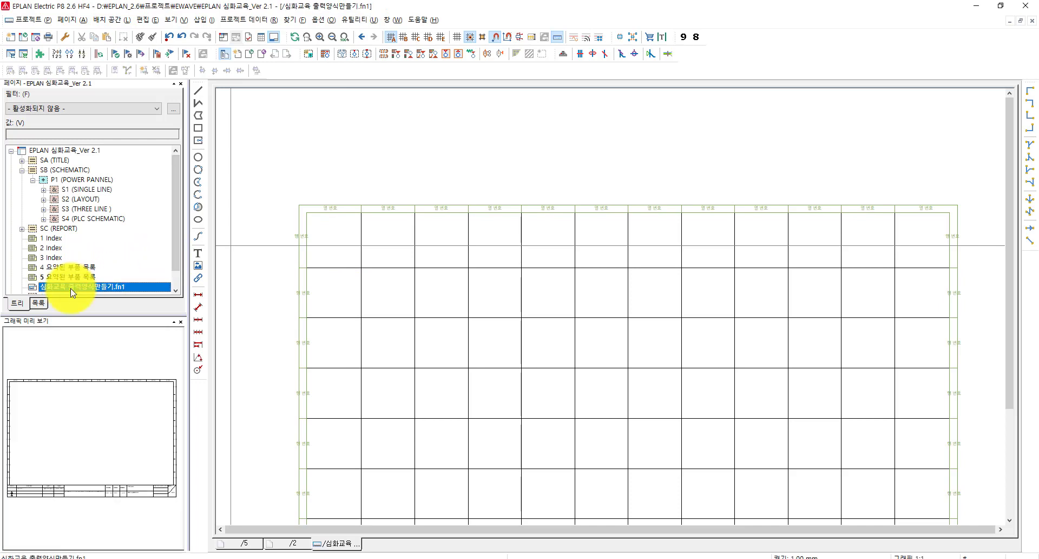
right_click(70, 288)
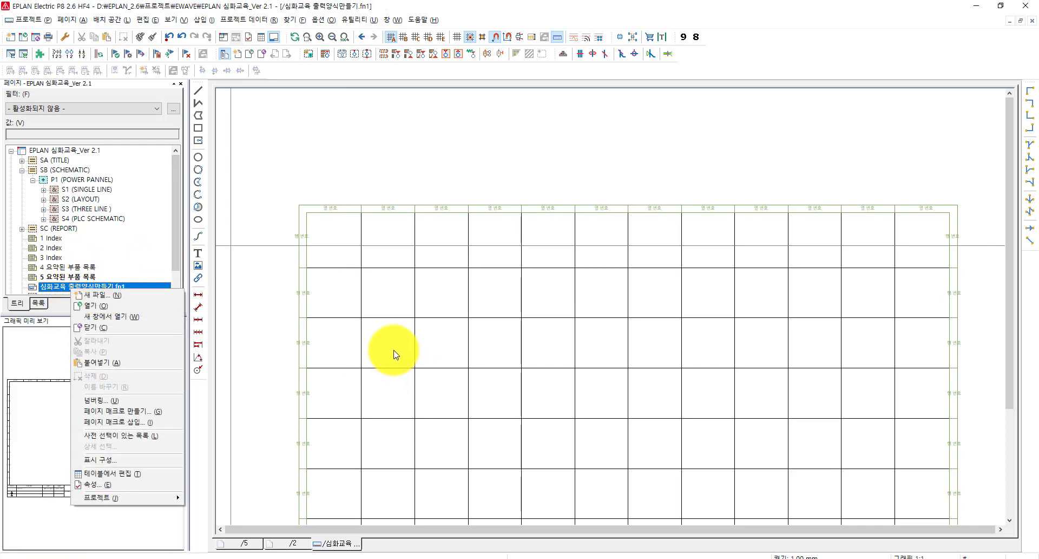
left_click(348, 343)
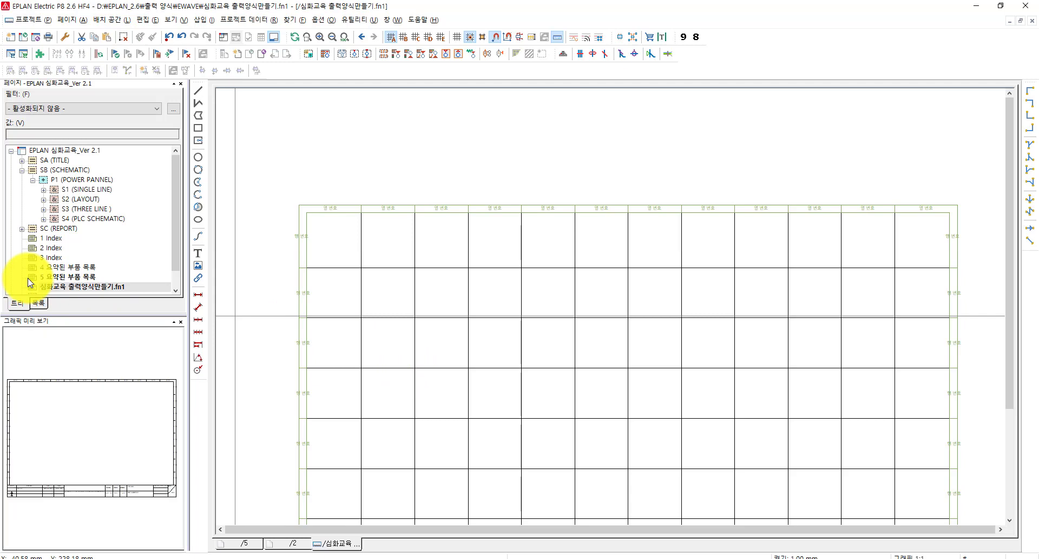
left_click(70, 288)
right_click(70, 288)
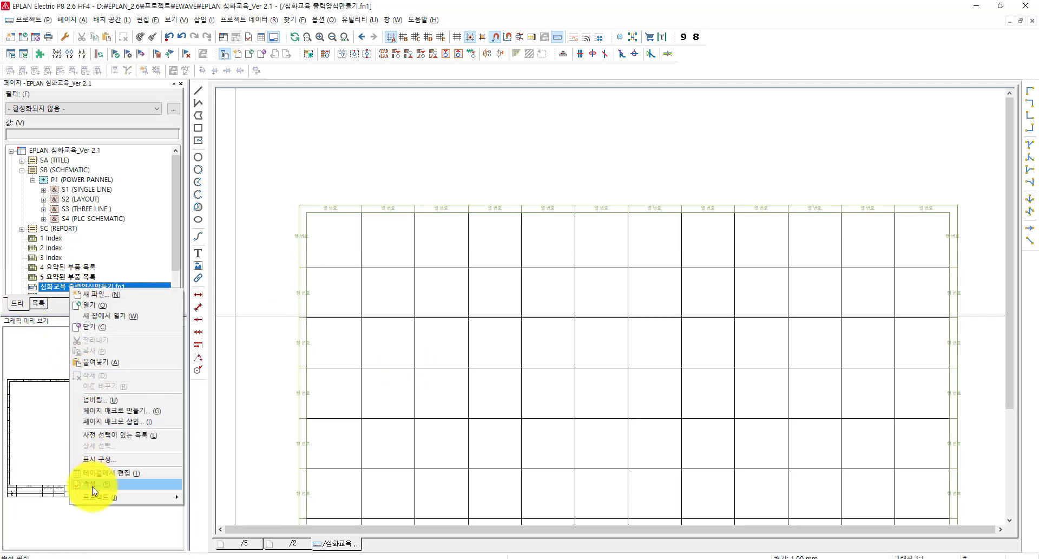
left_click(92, 484)
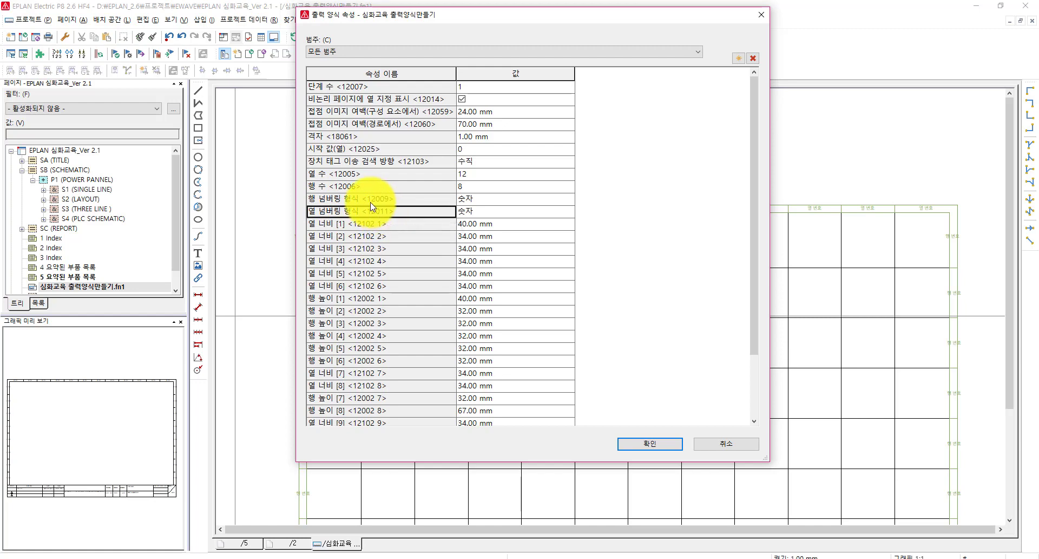
Keep the row numbering format (행 넘버링 형식) at 숫자 and set the column numbering format (열 넘버링 형식) to 영숫자.
left_click(352, 199)
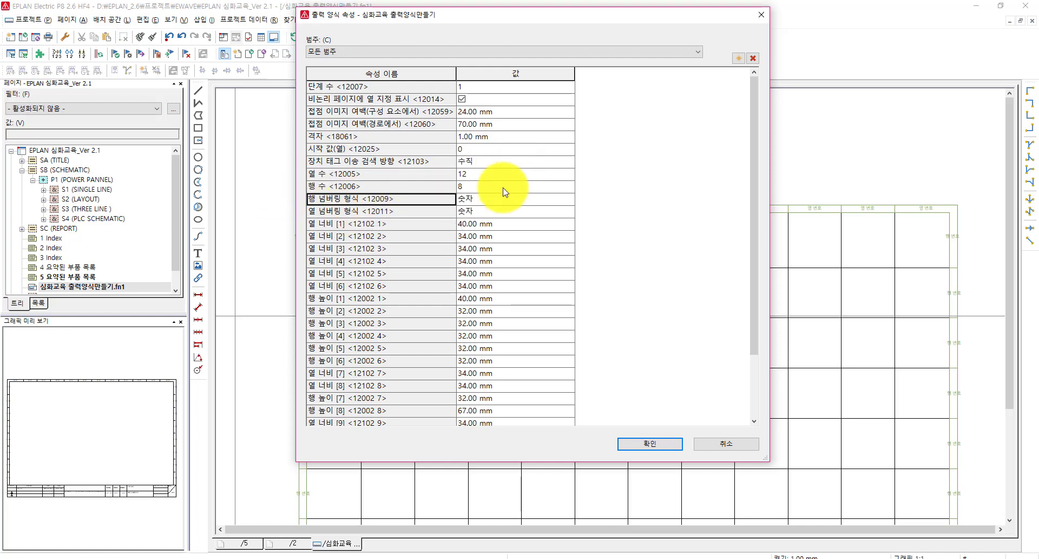
left_click(570, 199)
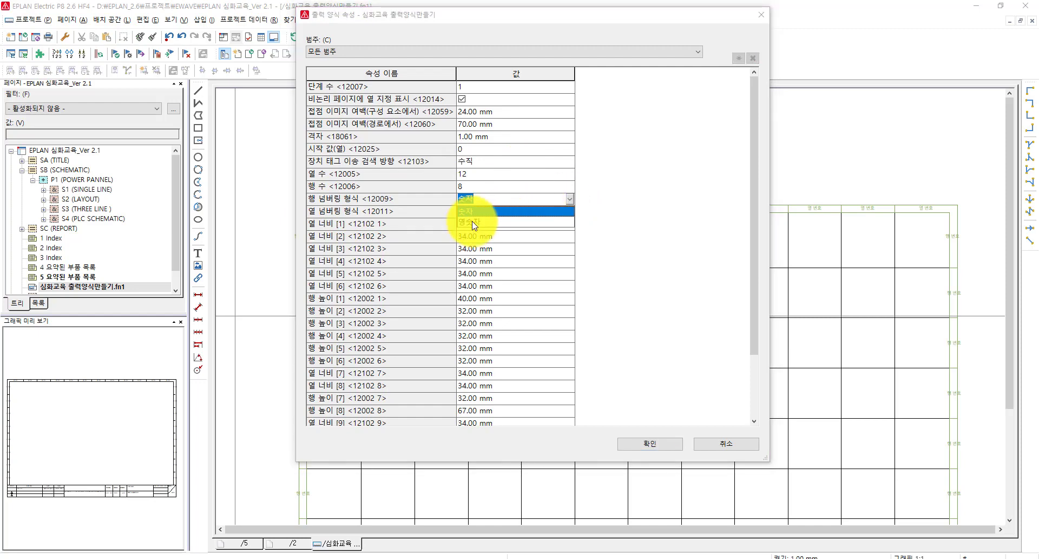
left_click(393, 202)
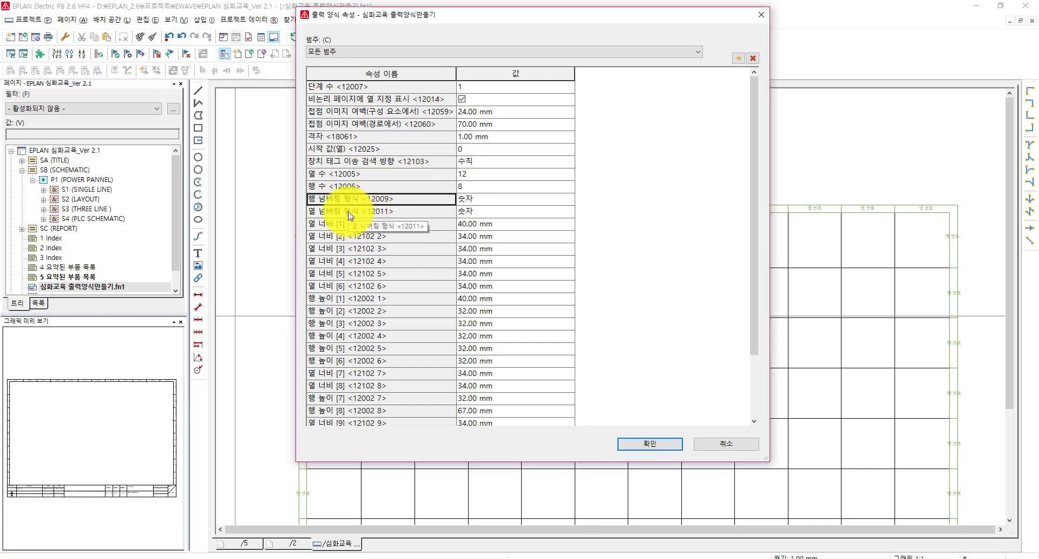
left_click(483, 200)
left_click(423, 211)
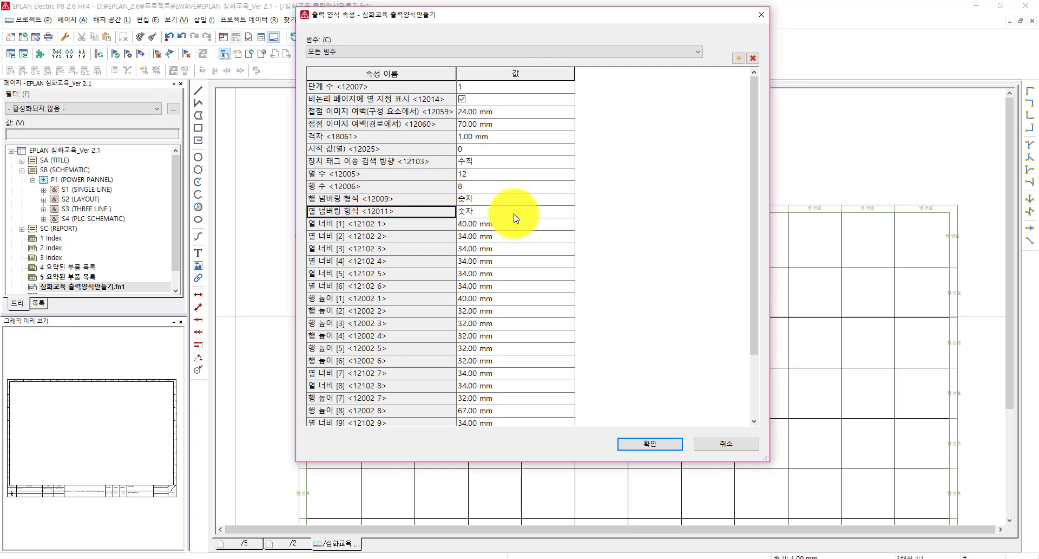
left_click(570, 212)
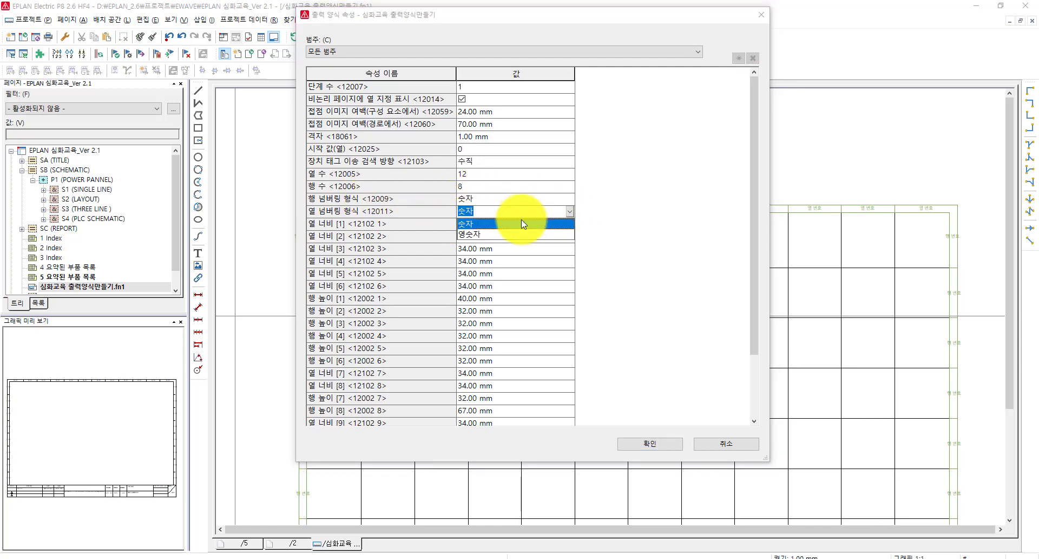
left_click(475, 235)
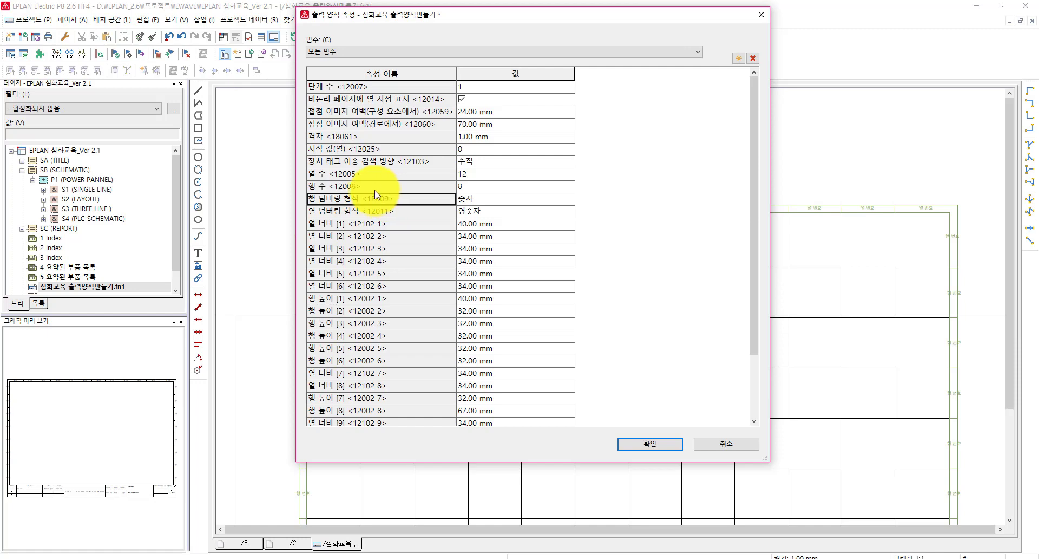
Add the row start value property 시작 값(행) <12026> to the plot frame and set it to 1.
left_click(333, 149)
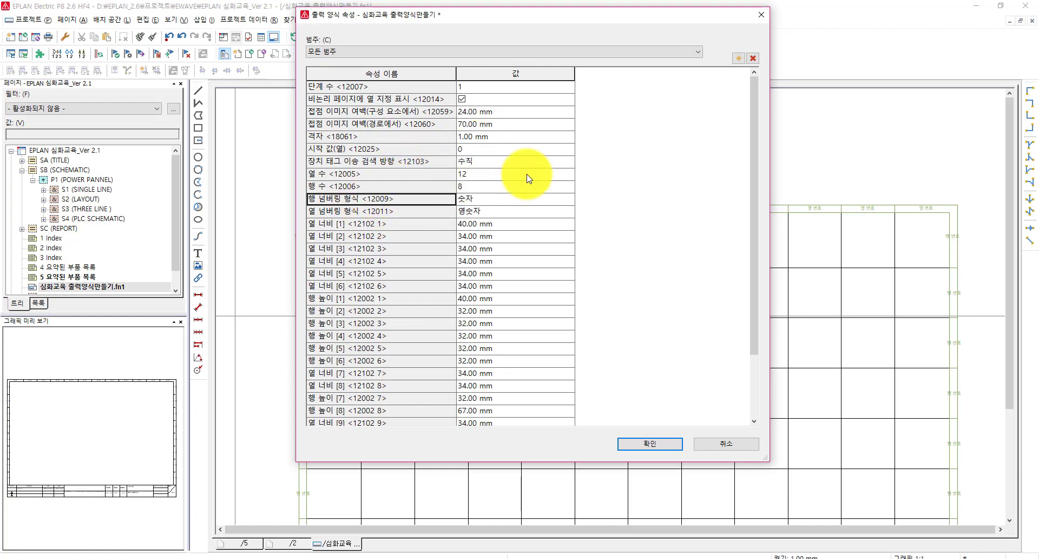
left_click(738, 58)
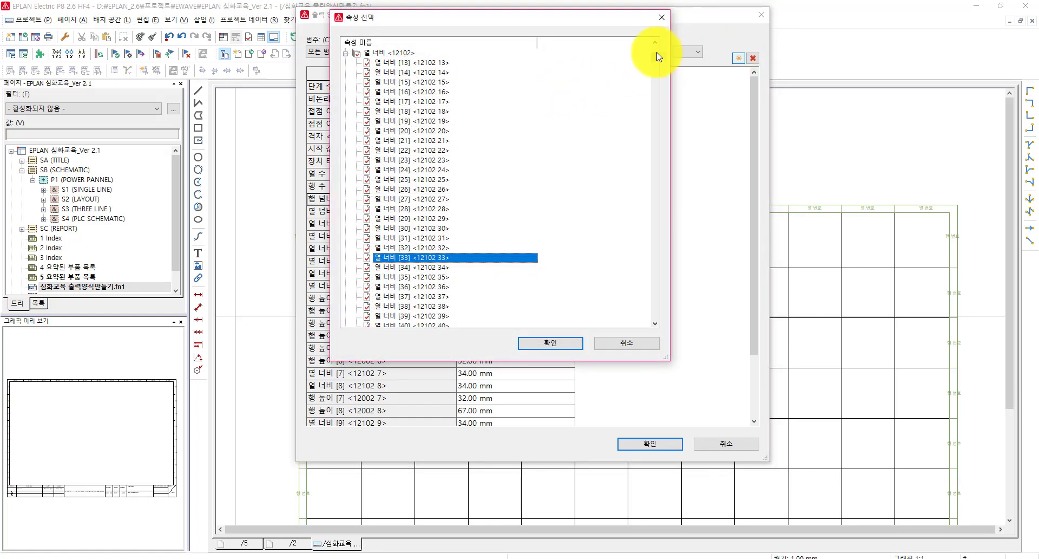
left_click_drag(659, 57, 634, 320)
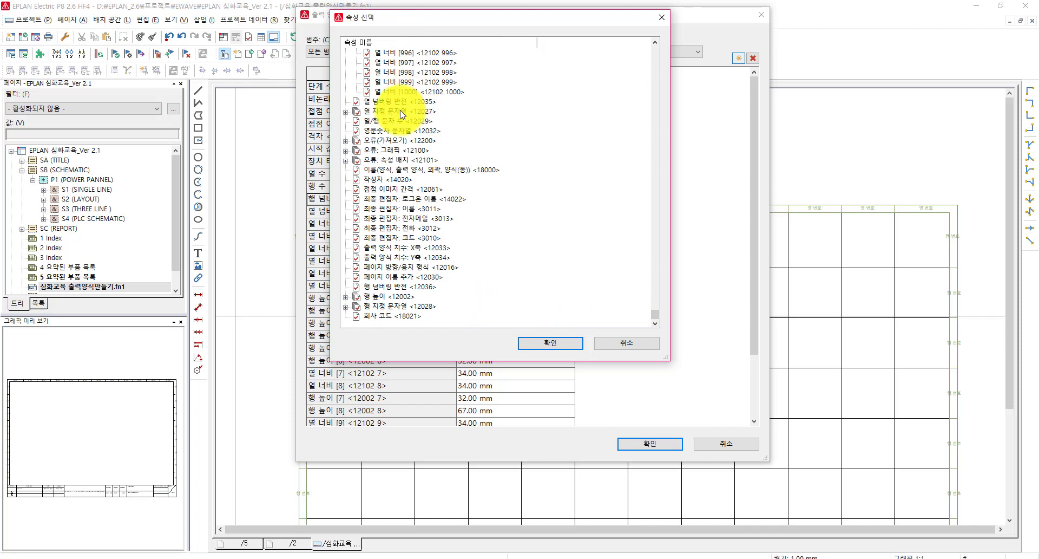
key("Return")
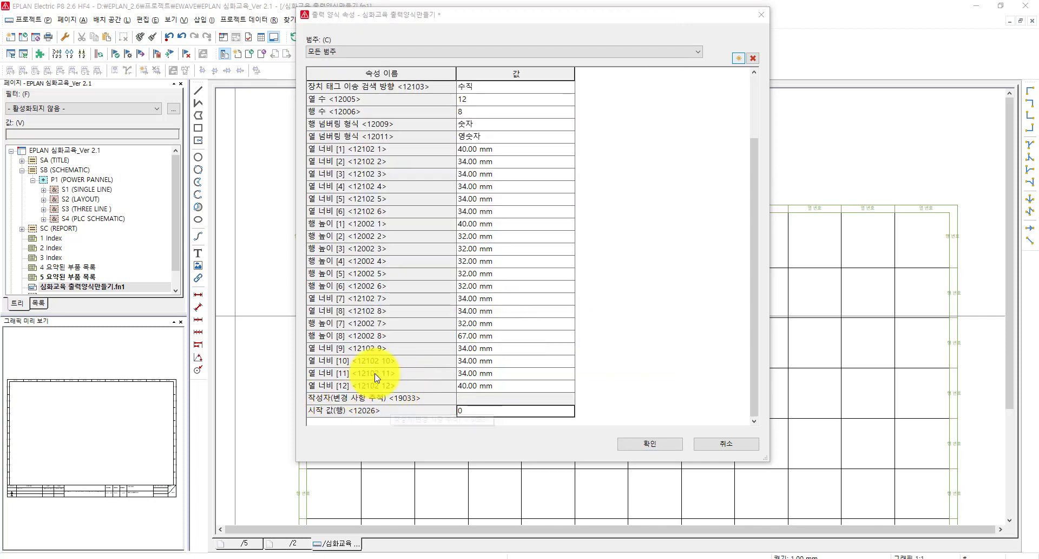
left_click(486, 414)
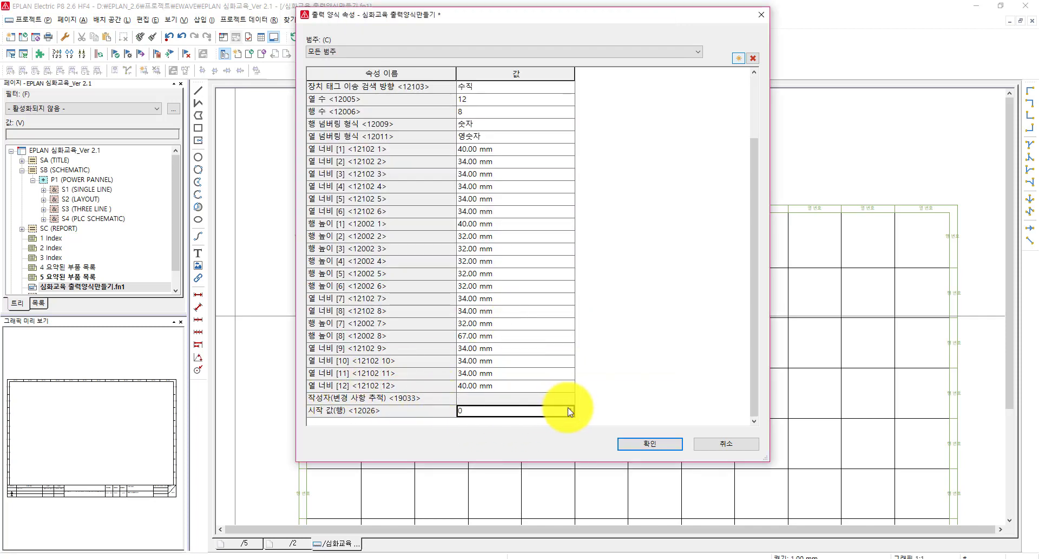
type("1")
left_click(494, 311)
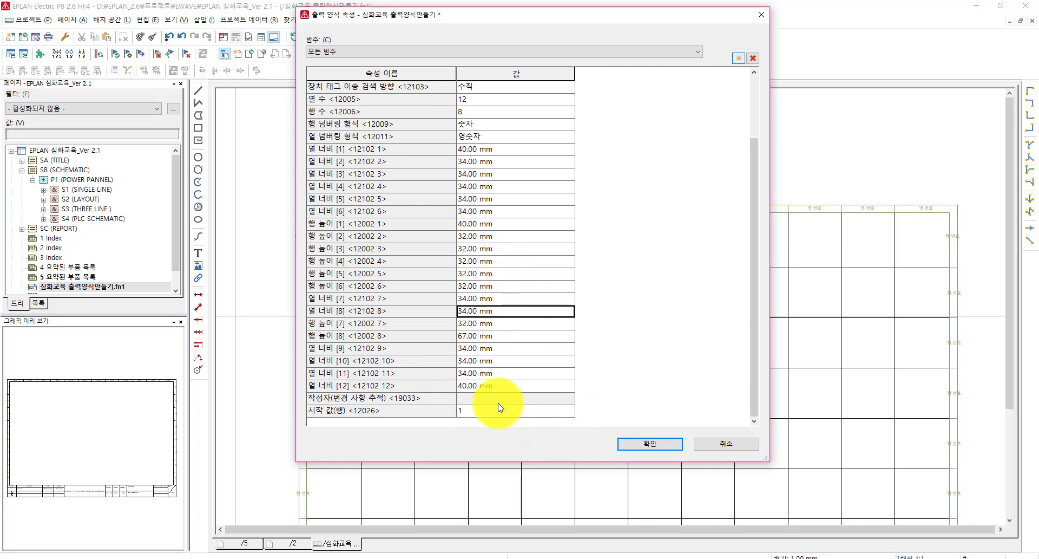
Add the column designation string property 열 지정 문자열 [1] <12027 1> to the plot frame properties.
scroll(350, 271, "up", 2)
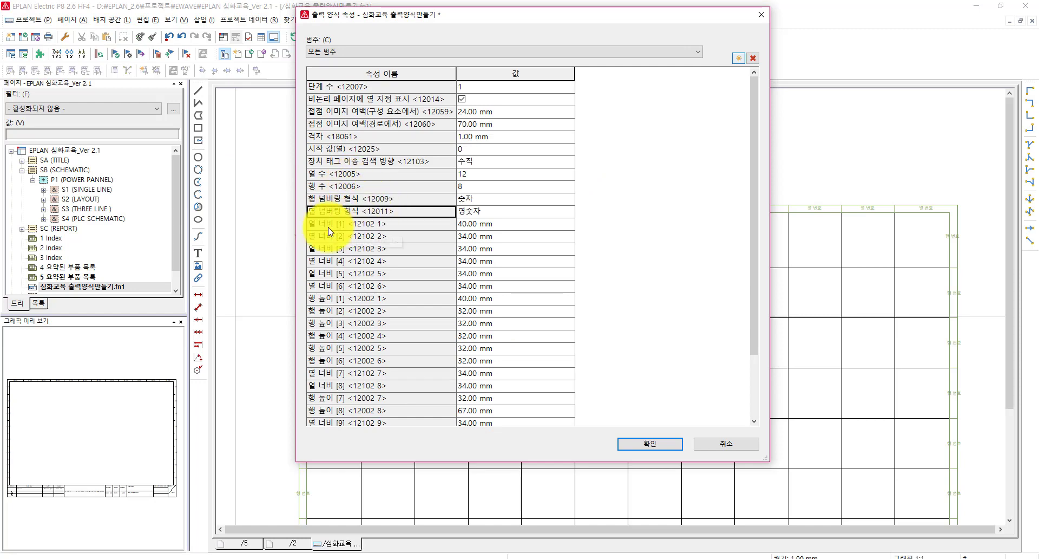
left_click(739, 59)
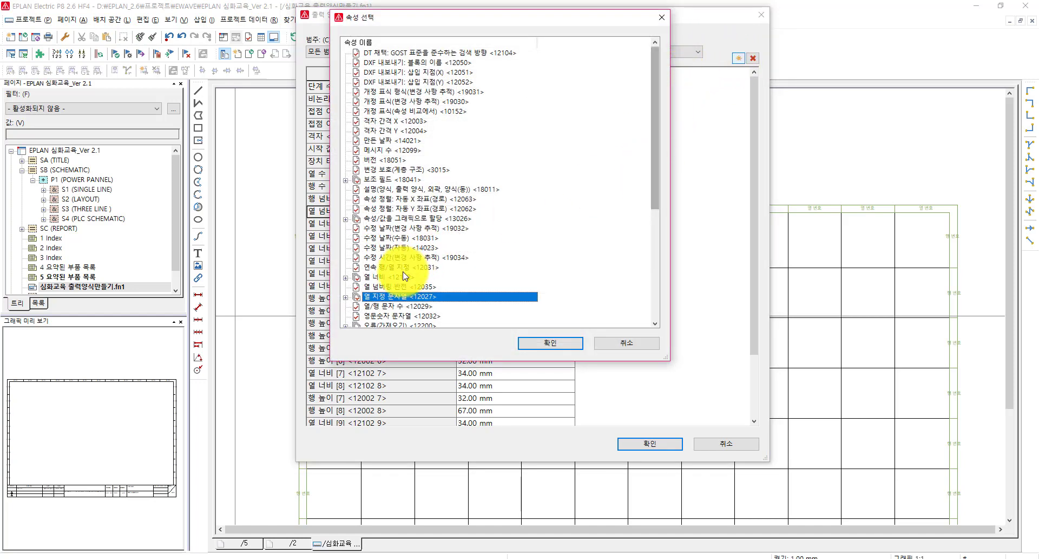
scroll(382, 292, "down", 5)
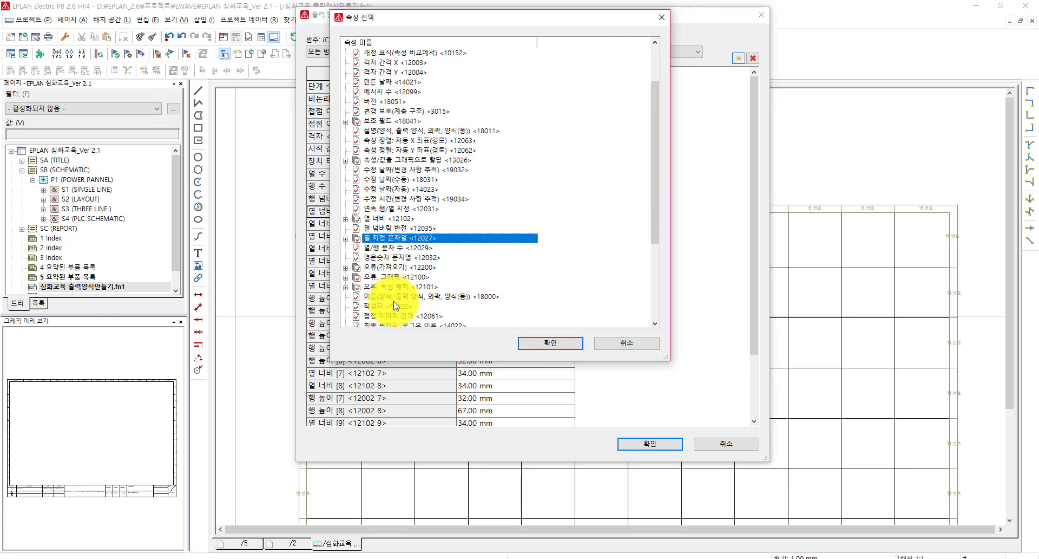
scroll(389, 319, "down", 2)
left_click(394, 307)
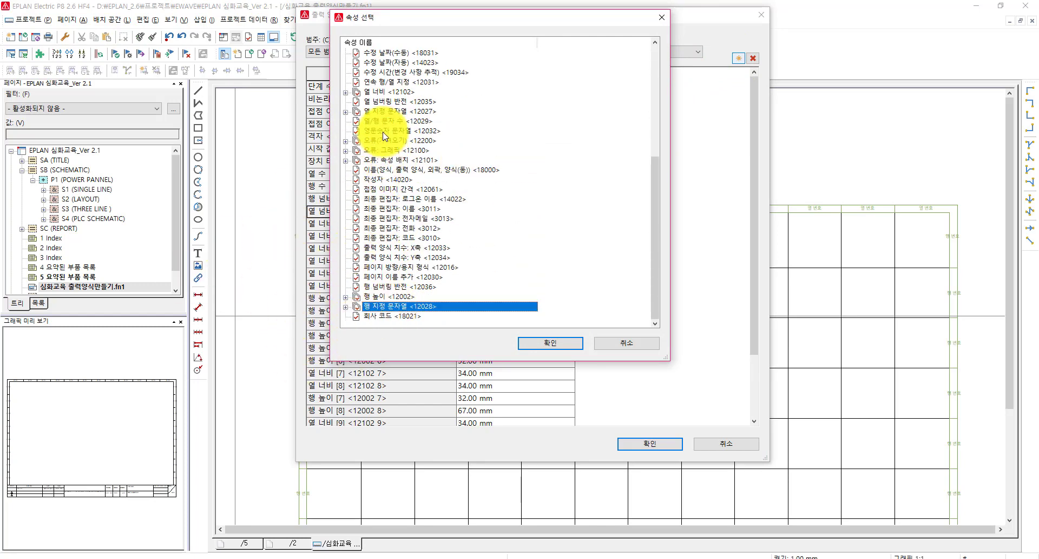
double_click(384, 113)
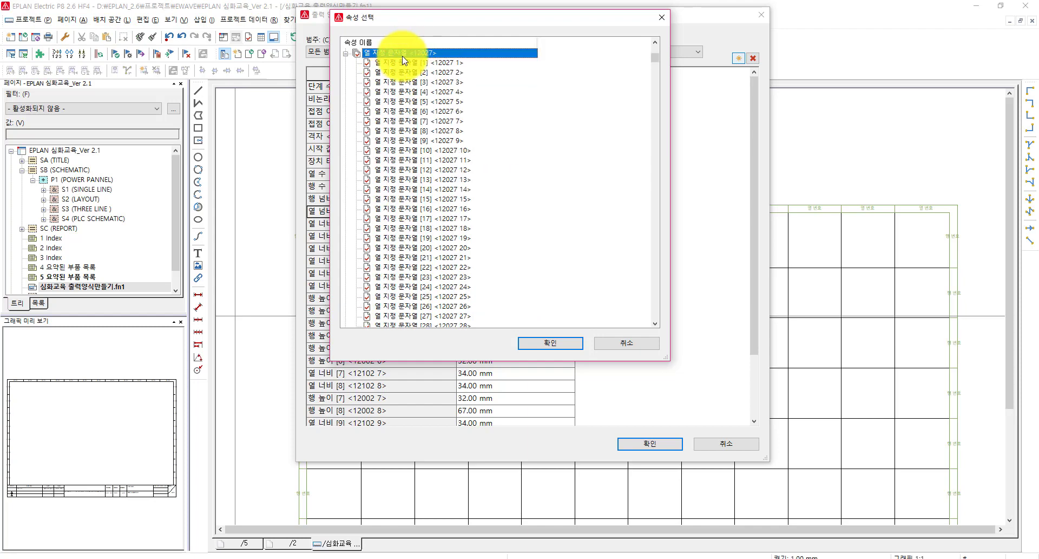
left_click(390, 62)
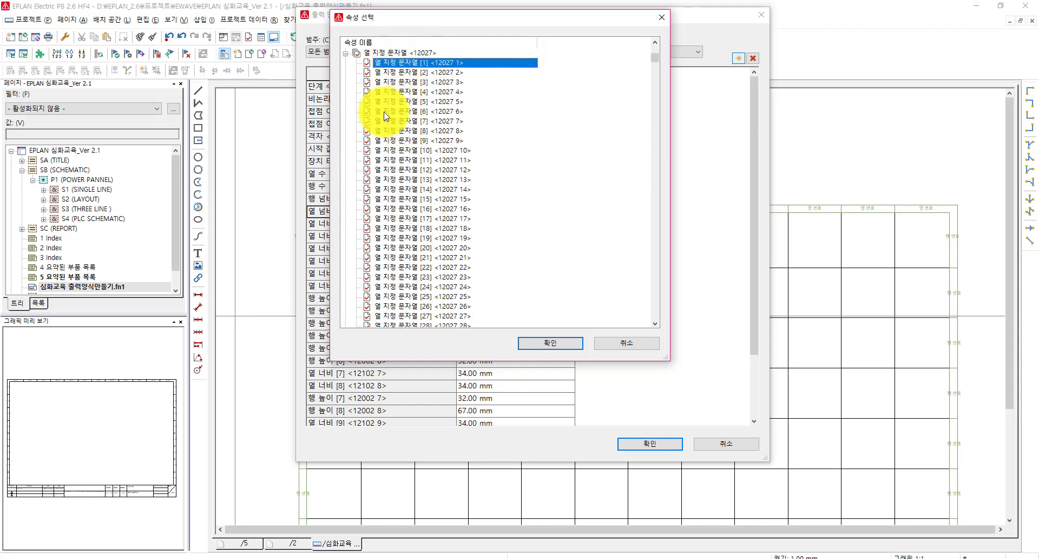
double_click(403, 62)
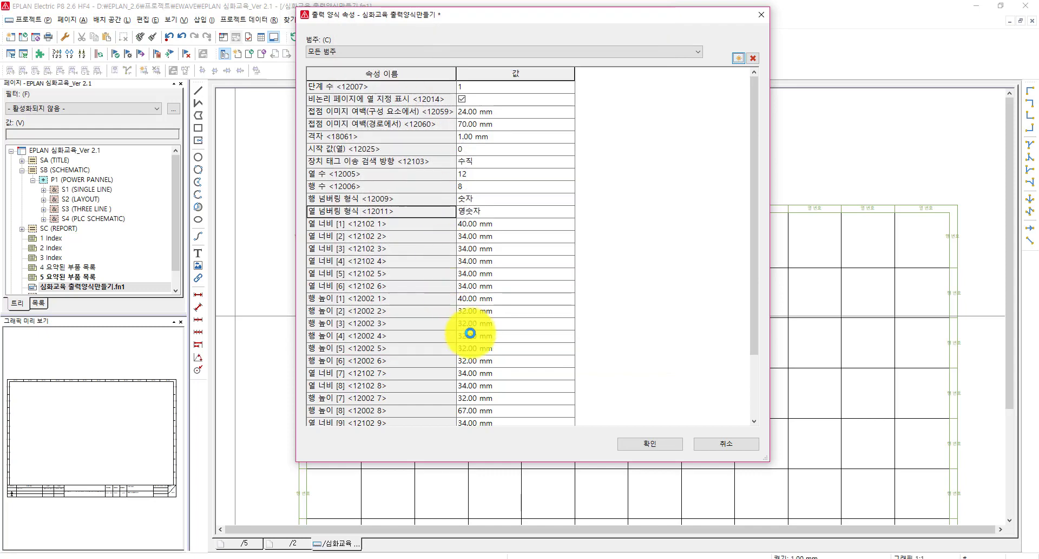
Review the plot frame's property list and apply the edited properties.
scroll(503, 349, "down", 3)
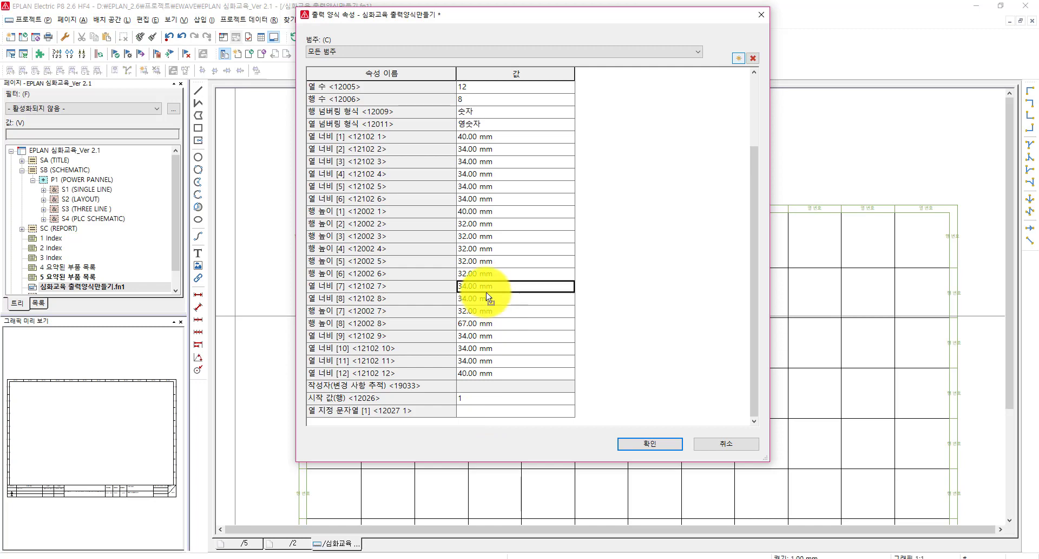
scroll(376, 271, "up", 3)
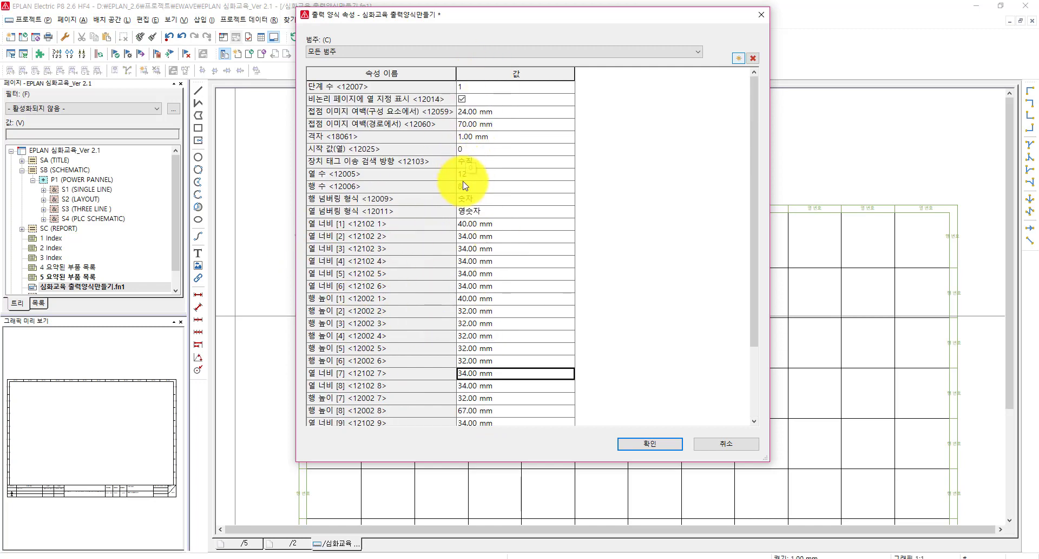
left_click(471, 200)
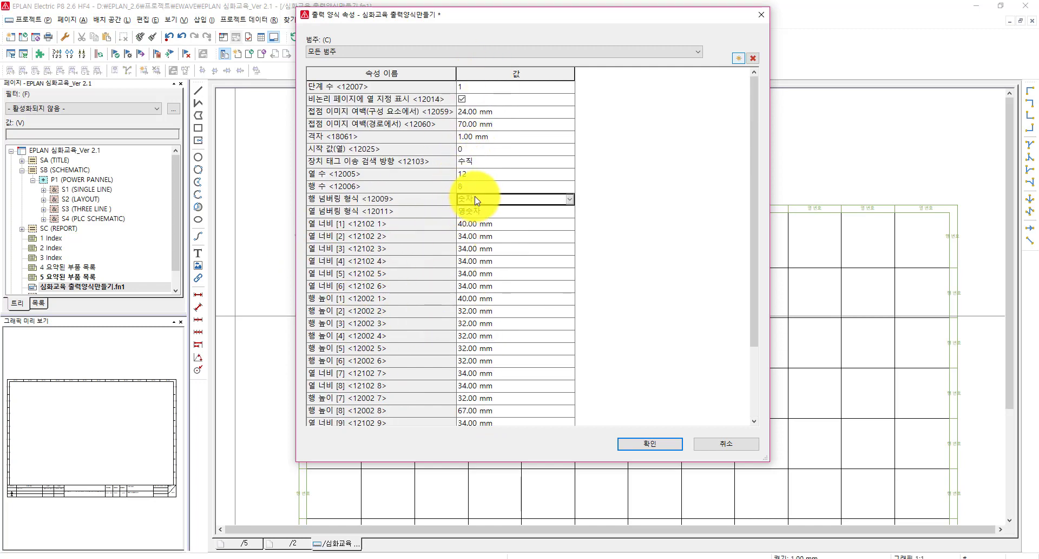
left_click(657, 439)
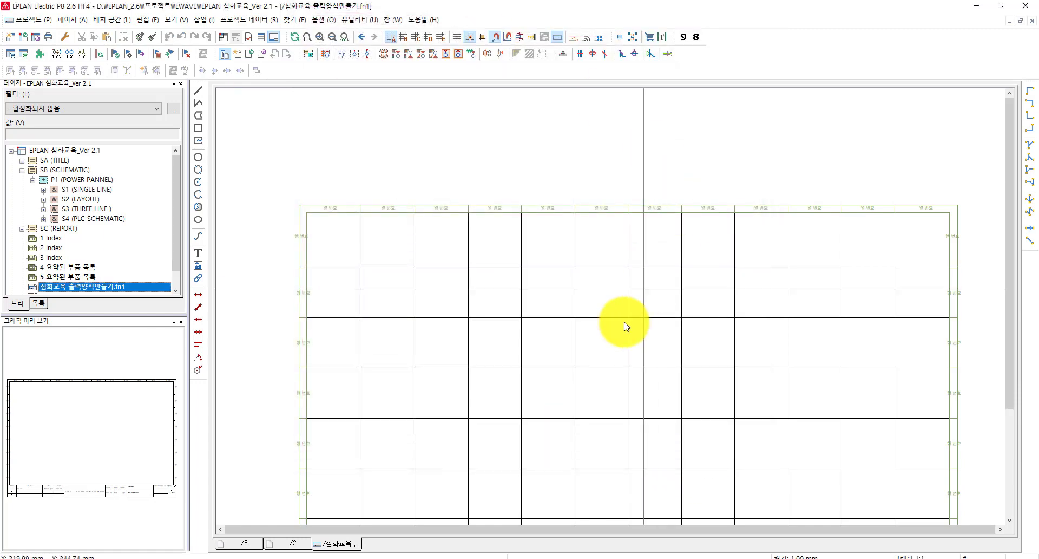
Check the grid across the plot frame, and turn off the display of the path areas (경로).
scroll(624, 325, "down", 2)
scroll(312, 189, "down", 1)
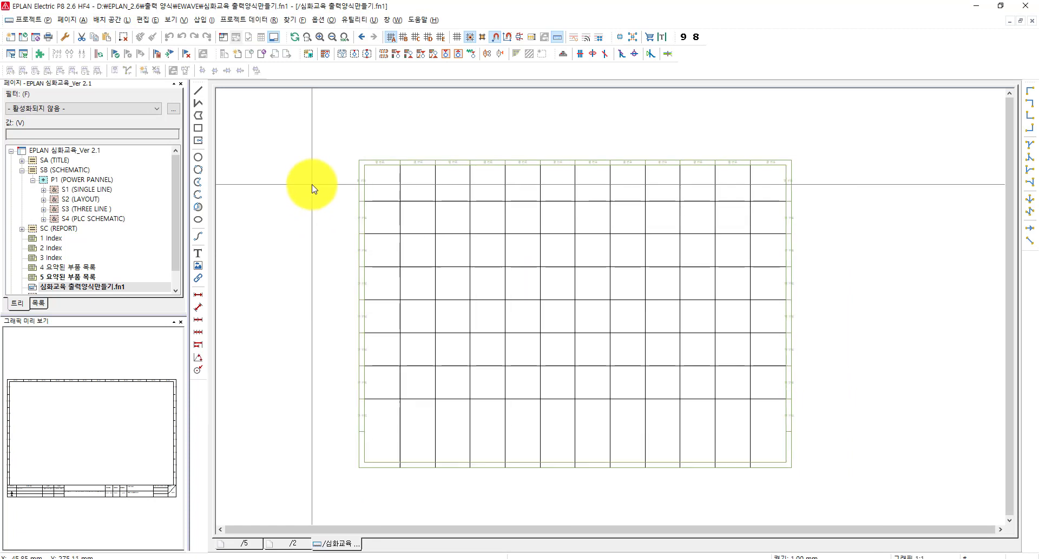
left_click_drag(311, 117, 839, 518)
scroll(777, 450, "up", 2)
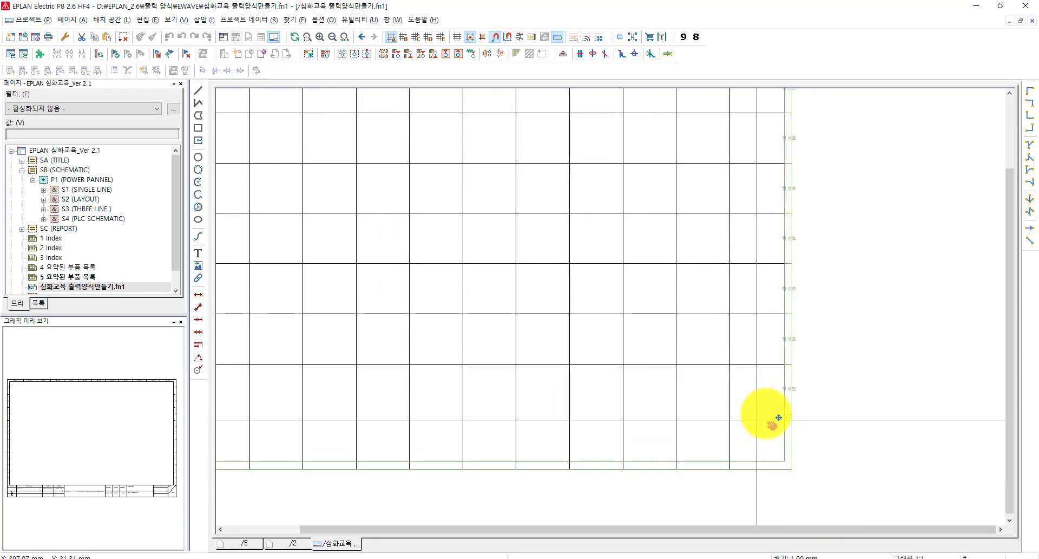
scroll(779, 414, "down", 2)
left_click_drag(778, 398, 518, 400)
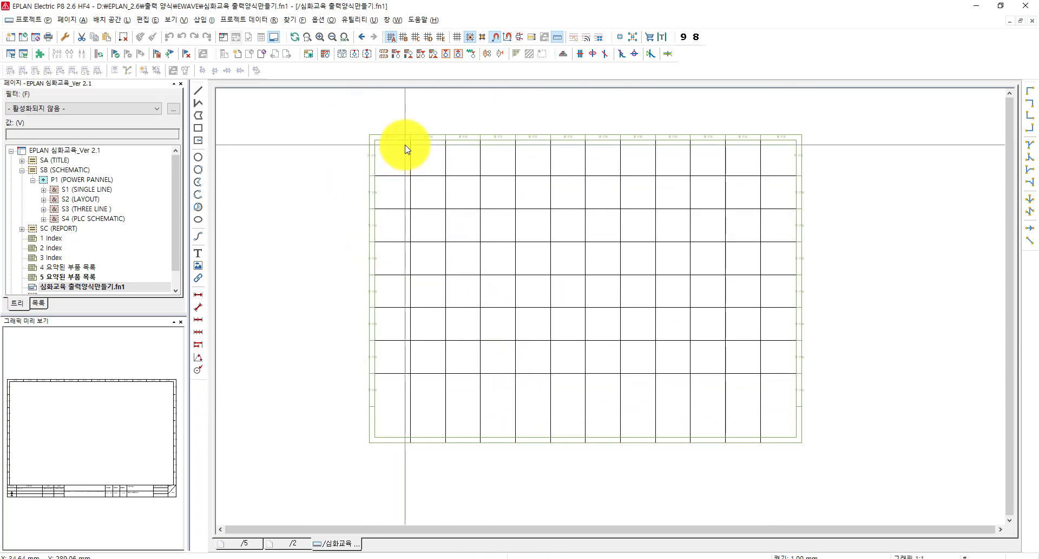
left_click_drag(396, 152, 762, 404)
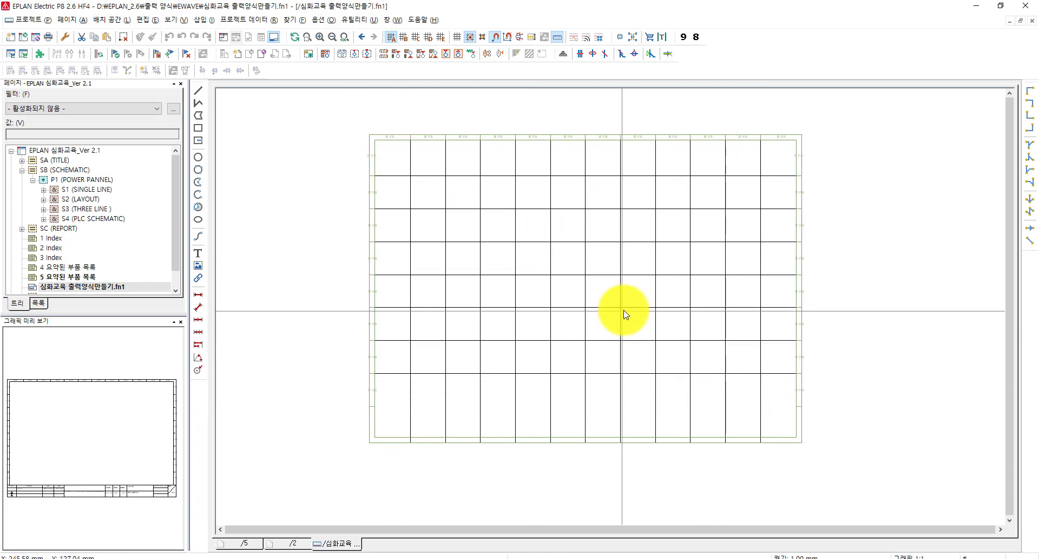
left_click(176, 20)
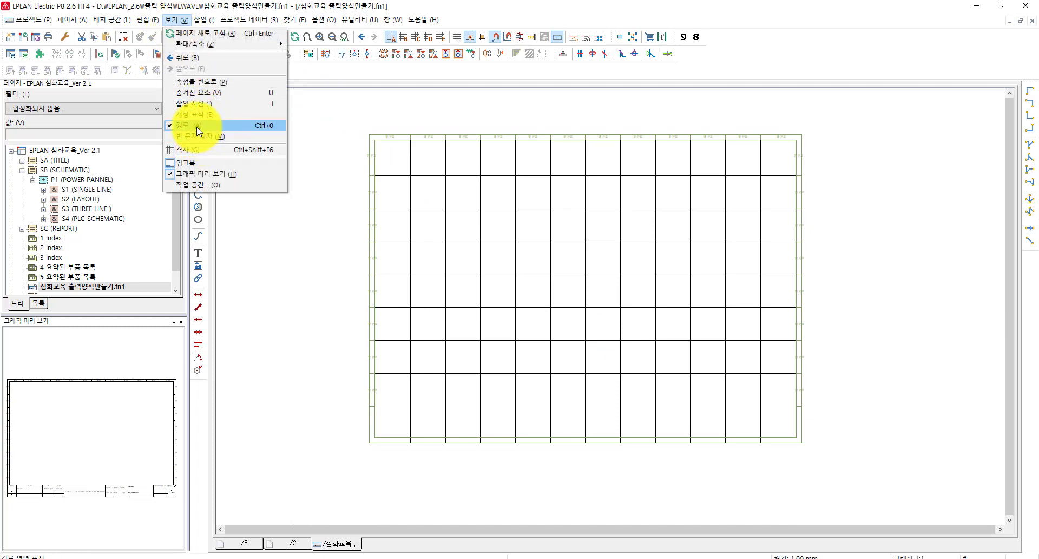
left_click(198, 128)
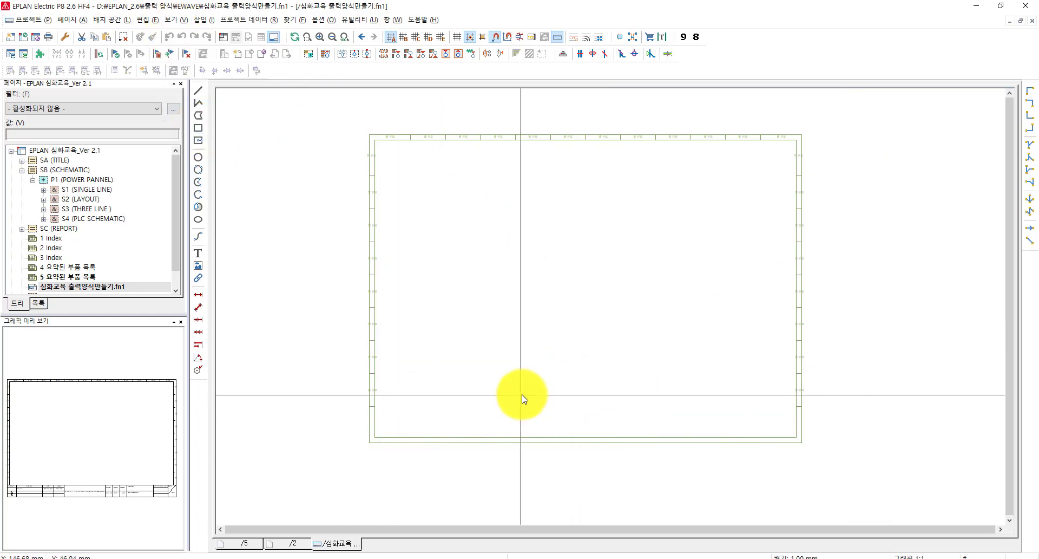
scroll(468, 423, "up", 3)
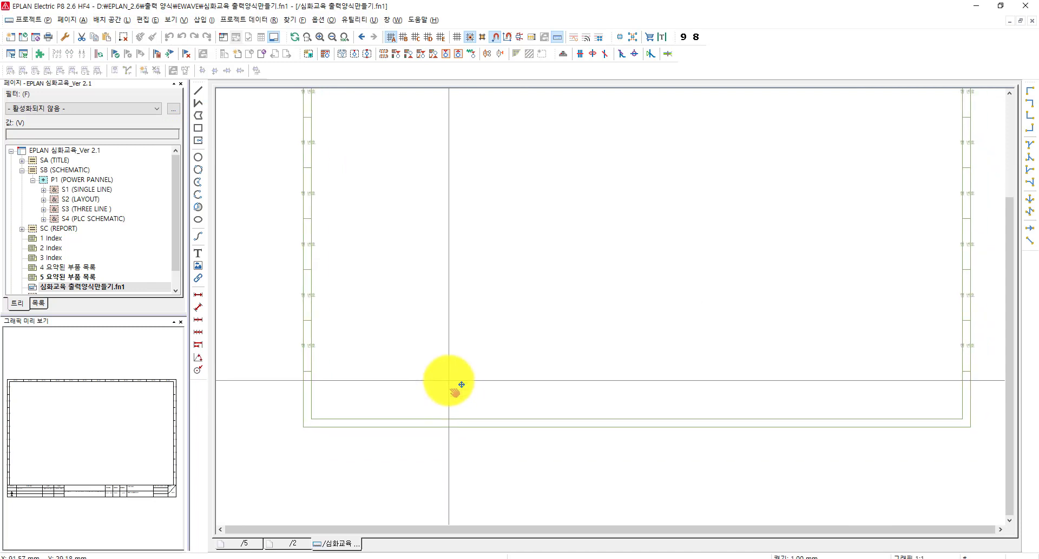
Draw a horizontal line 410 mm long across the lower part of the frame, between the inner border's sides at Y about 35 mm.
scroll(449, 381, "down", 1)
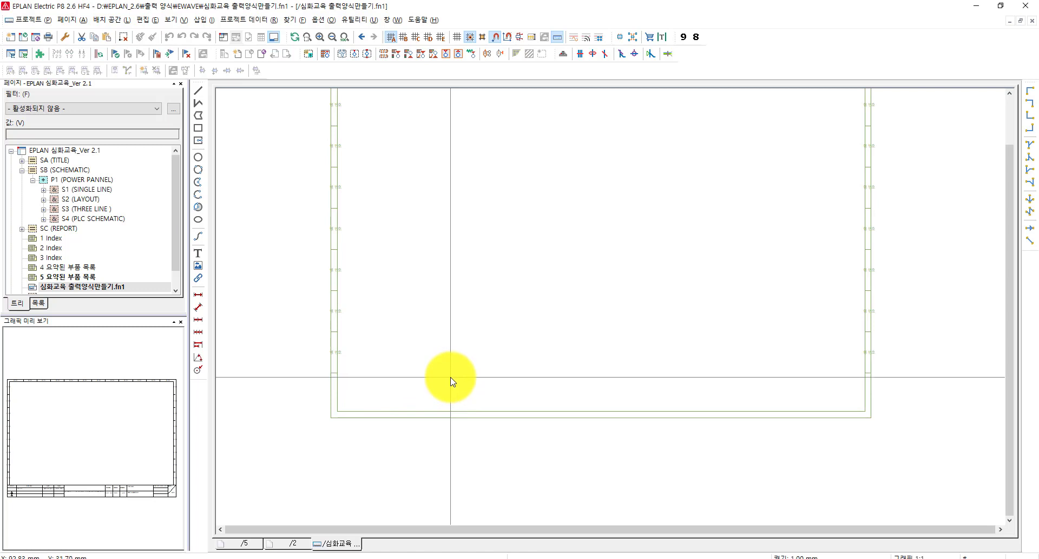
scroll(449, 382, "down", 3)
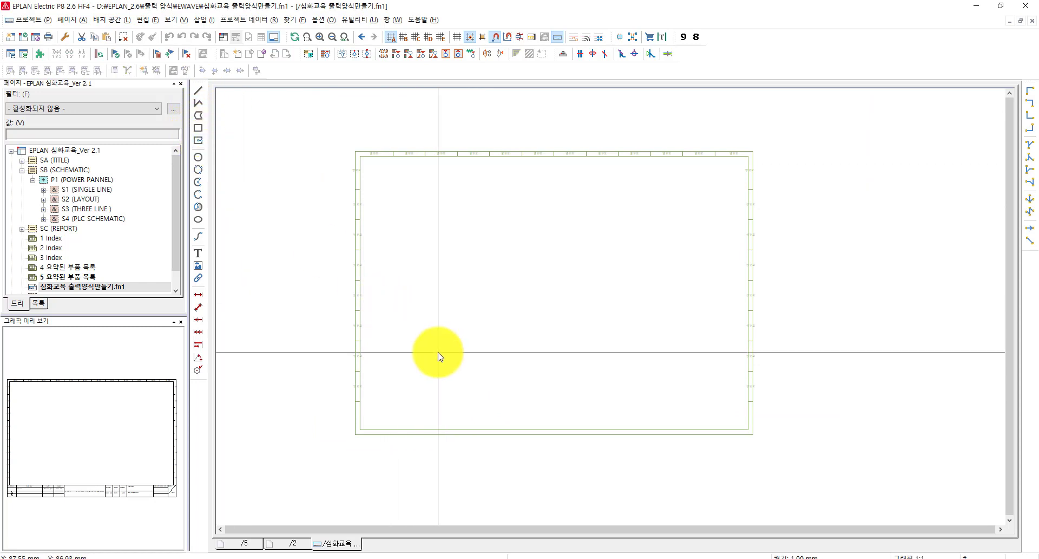
scroll(438, 355, "up", 1)
scroll(457, 421, "up", 4)
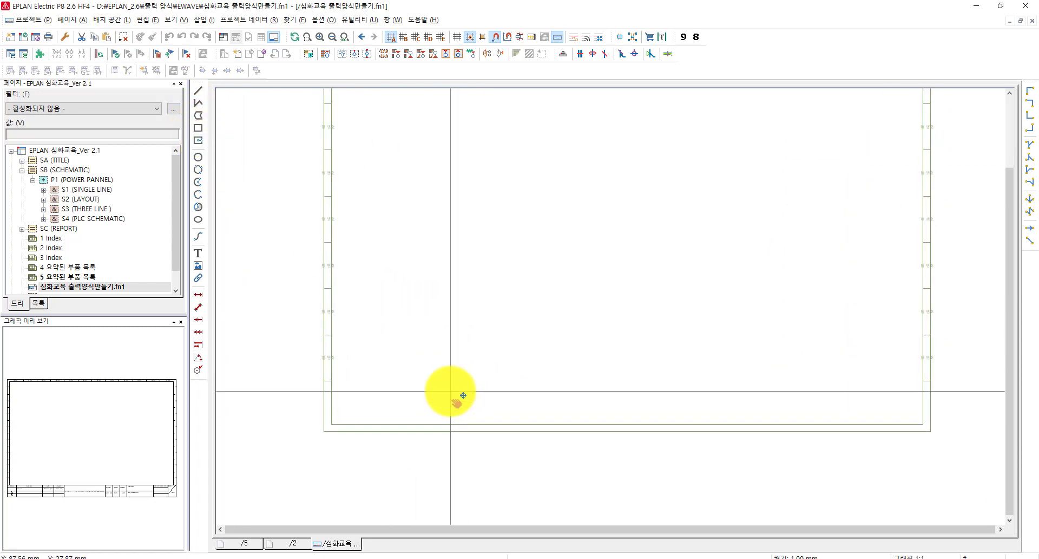
left_click(201, 91)
left_click(303, 380)
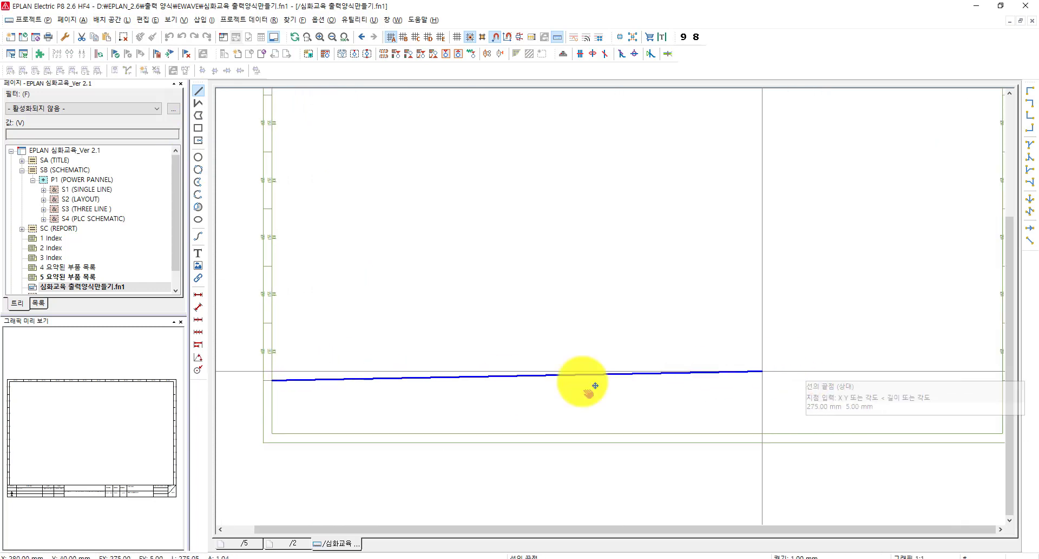
middle_click_drag(583, 381, 471, 405)
scroll(471, 405, "down", 1)
scroll(653, 410, "up", 6)
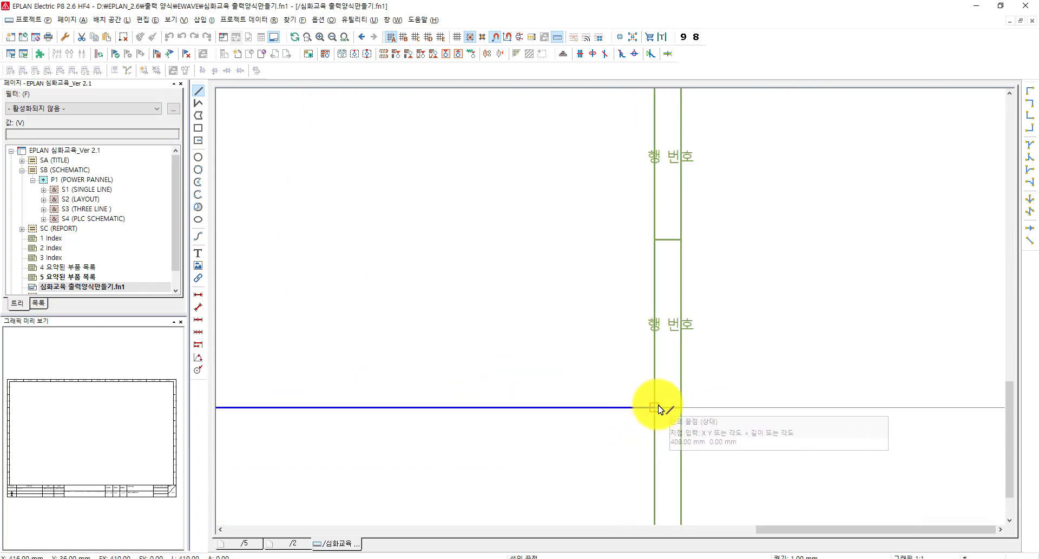
left_click(659, 405)
scroll(346, 469, "down", 1)
middle_click_drag(325, 469, 1007, 341)
scroll(596, 391, "down", 10)
middle_click_drag(536, 390, 803, 371)
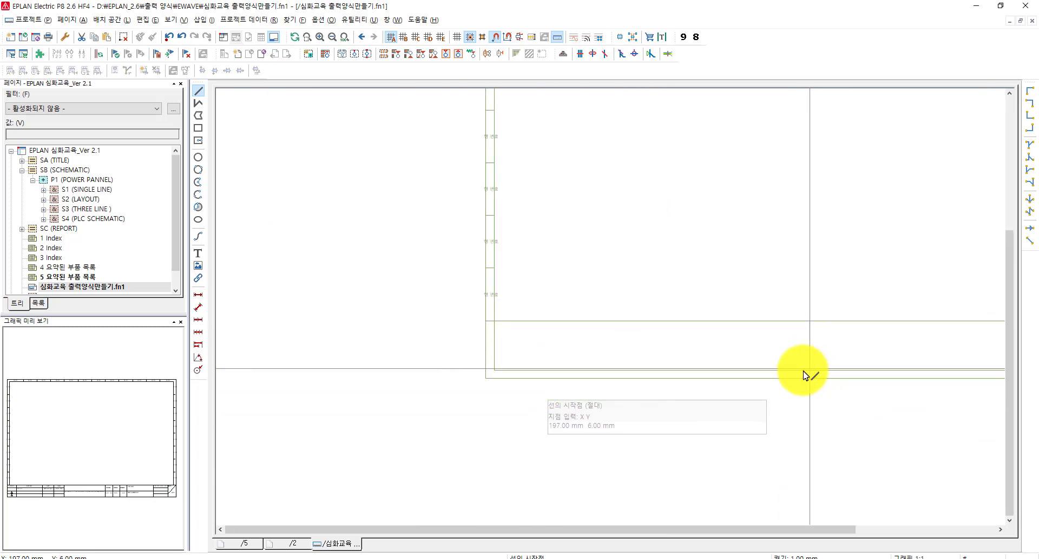
key("Escape")
scroll(506, 352, "up", 2)
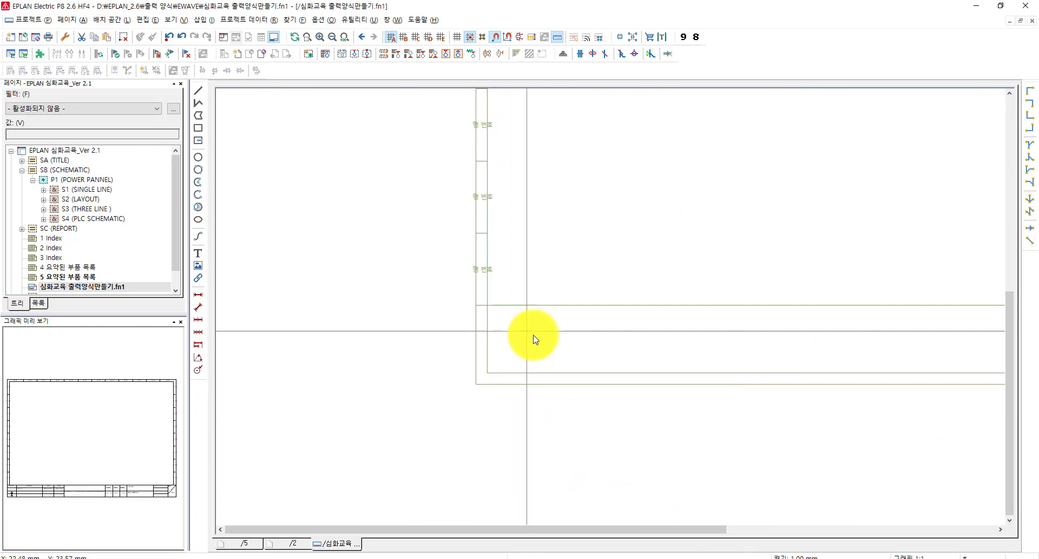
scroll(614, 314, "up", 5)
middle_click_drag(543, 367, 497, 323)
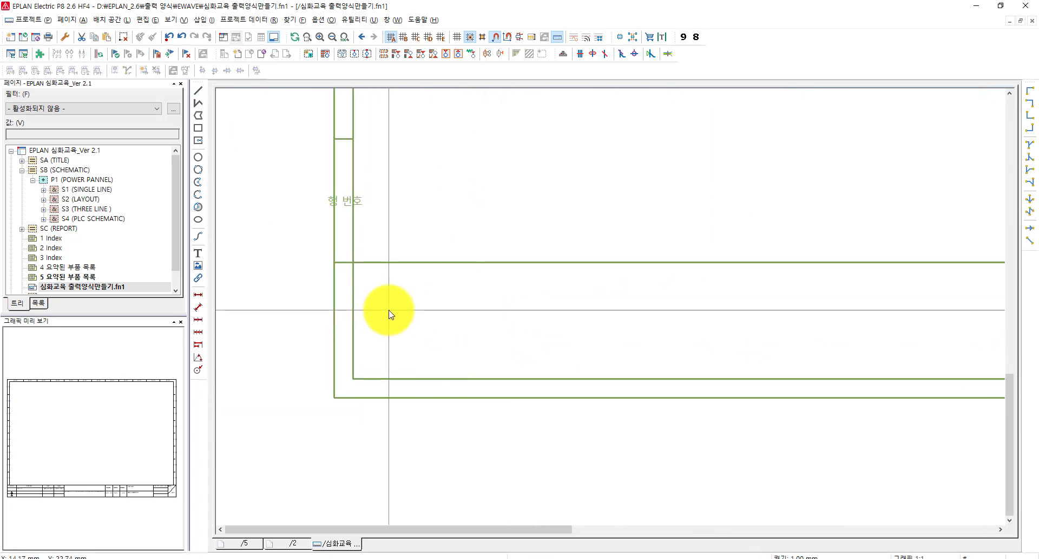
left_click(352, 311)
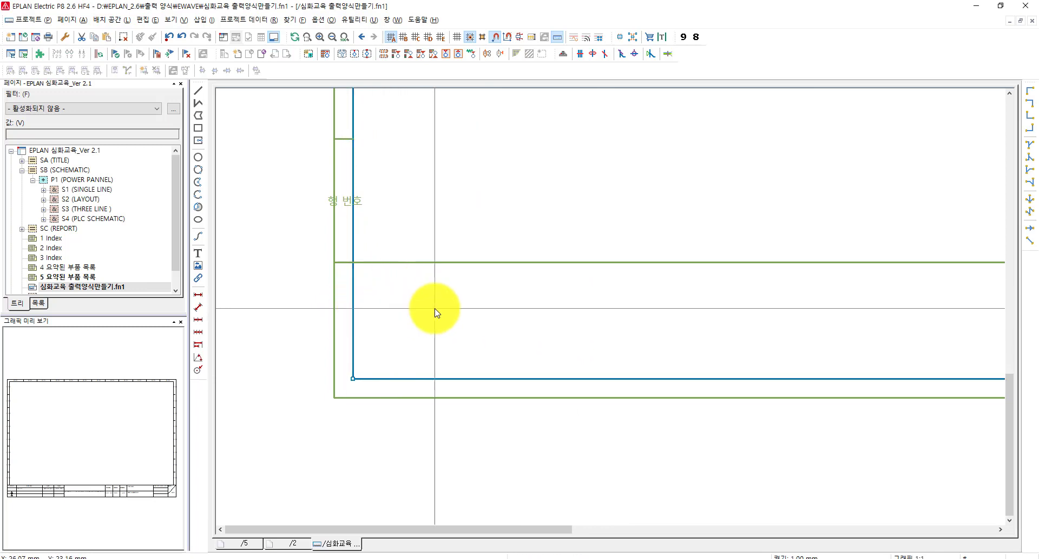
left_click_drag(455, 325, 378, 384)
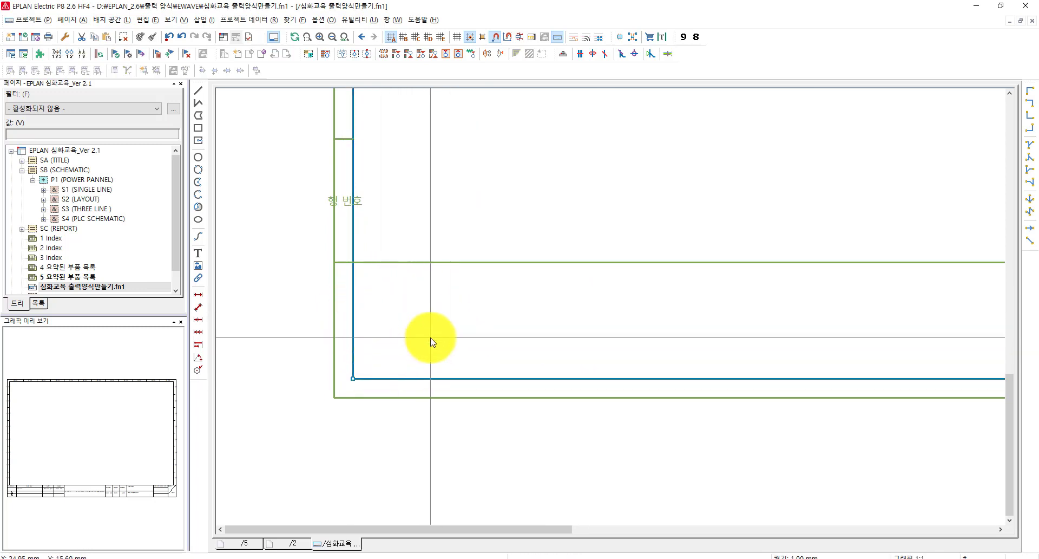
left_click(431, 341)
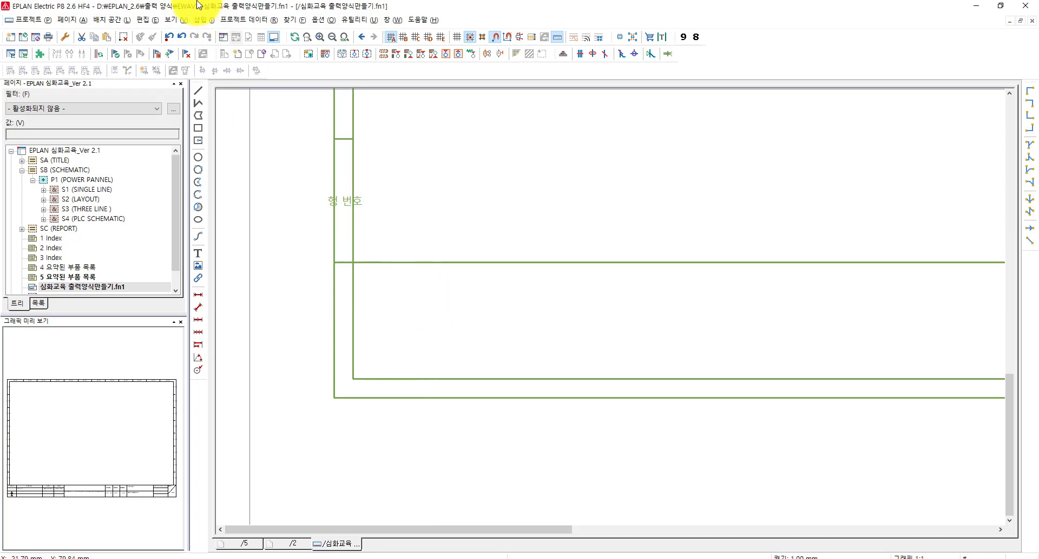
Trim the inner border's left side below the new horizontal line and its bottom edge.
left_click(155, 21)
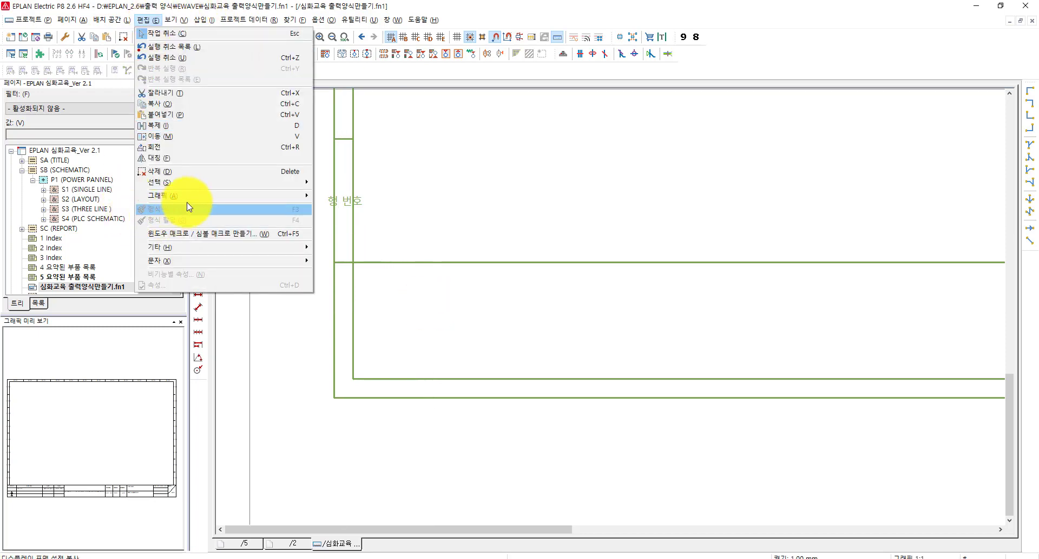
mouse_move(196, 202)
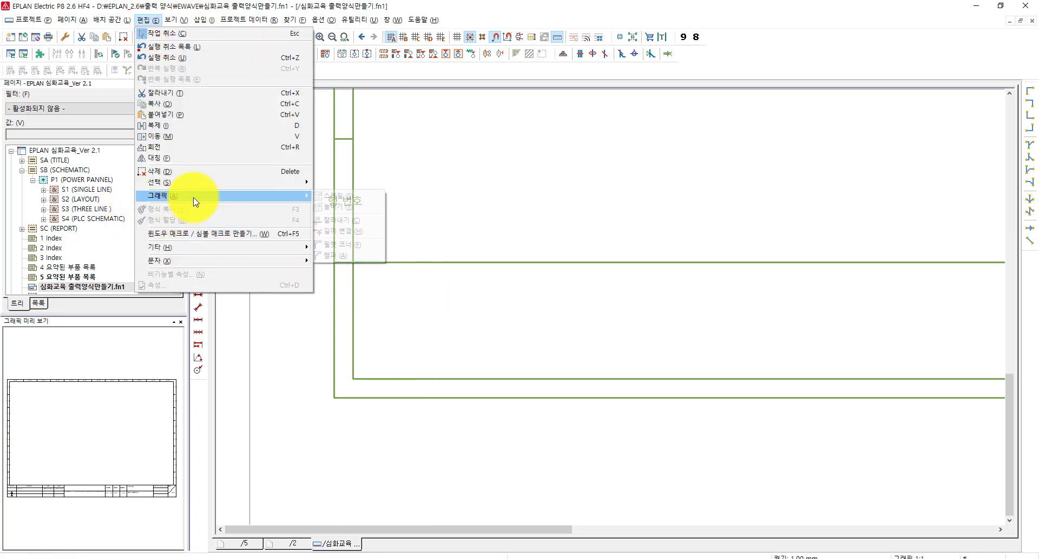
left_click(341, 221)
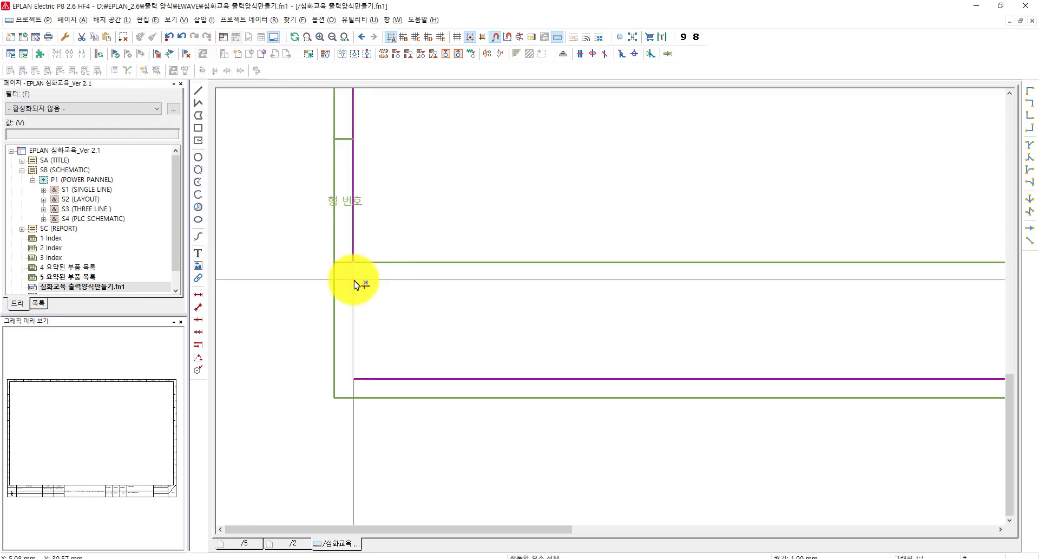
scroll(355, 292, "up", 2)
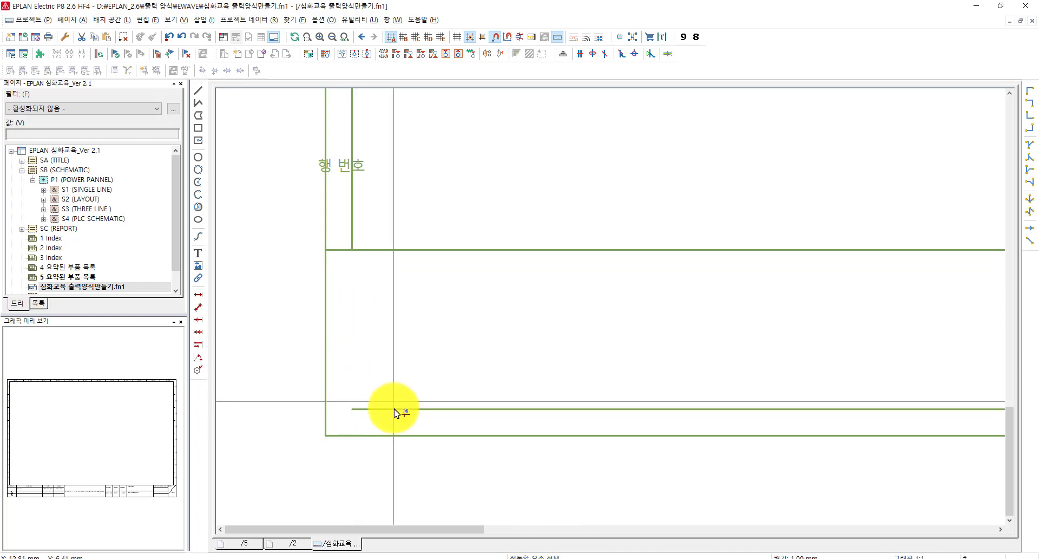
left_click(393, 409)
Trim the leftover piece of the inner border's right side below the horizontal line and end the trimming.
scroll(828, 370, "down", 2)
middle_click_drag(836, 309, 566, 303)
scroll(566, 304, "down", 3)
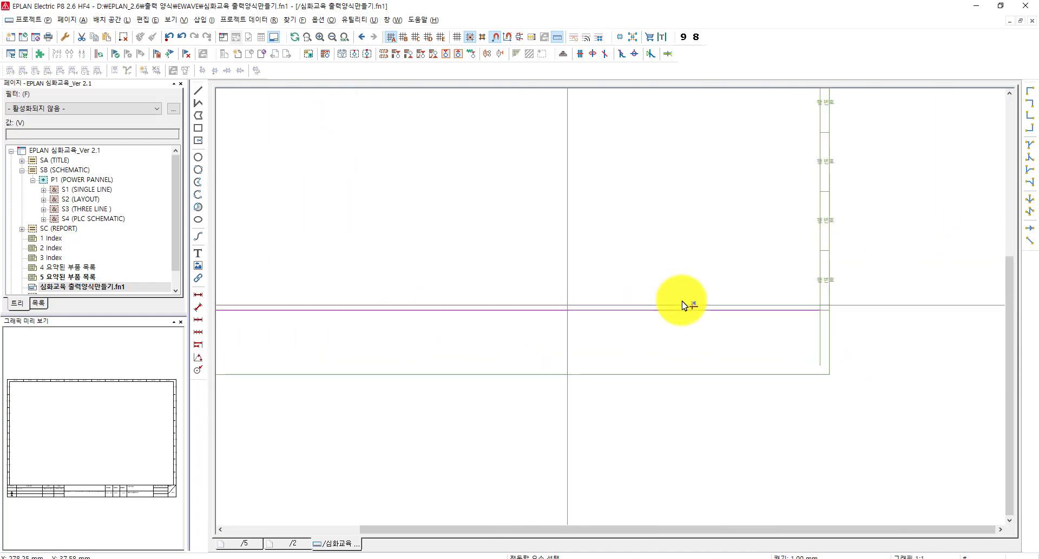
middle_click_drag(797, 317, 669, 319)
scroll(669, 319, "up", 5)
left_click(736, 338)
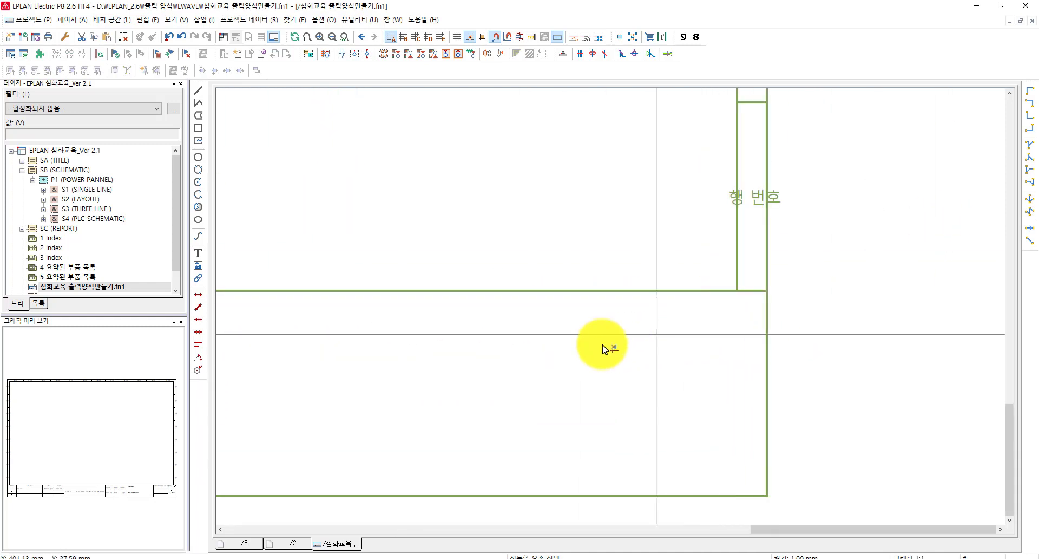
scroll(481, 350, "down", 3)
middle_click_drag(480, 351, 990, 287)
scroll(471, 313, "down", 4)
middle_click_drag(471, 313, 563, 309)
scroll(563, 309, "down", 2)
key("Escape")
scroll(562, 309, "down", 2)
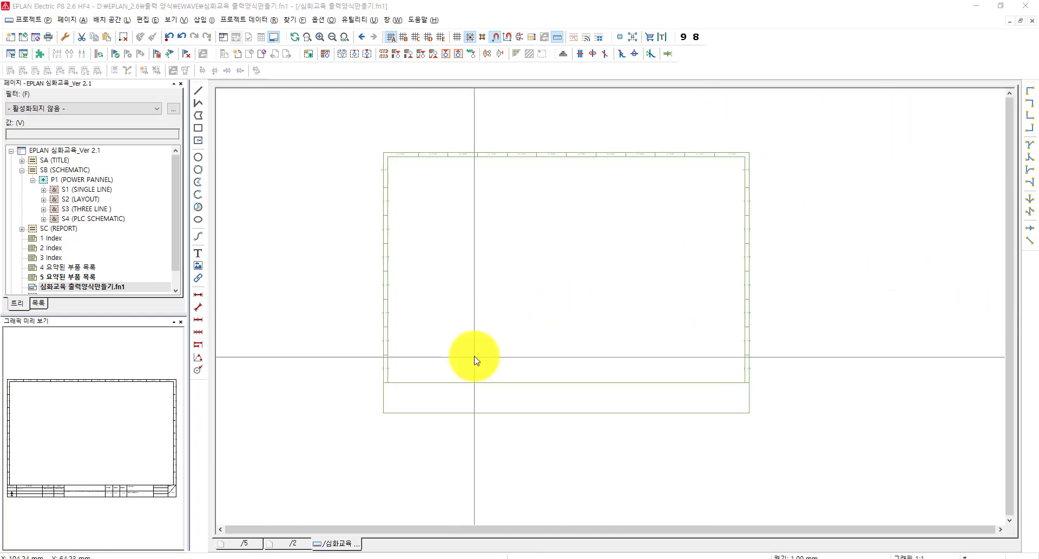
Draw two vertical divider lines, each 35 mm tall, through the title block strip at X about 37 mm and 86 mm.
scroll(468, 480, "up", 2)
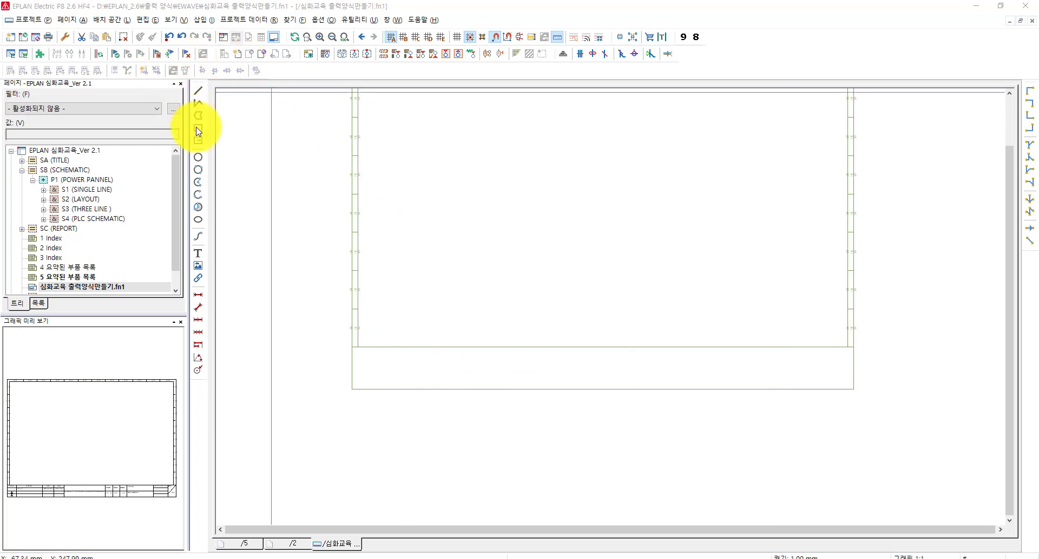
scroll(494, 344, "up", 1)
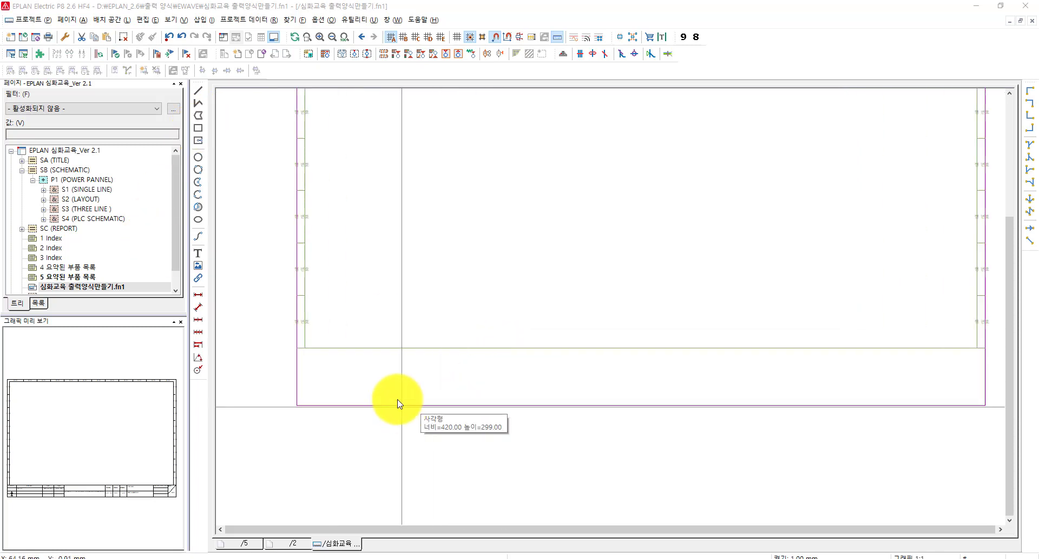
scroll(383, 394, "up", 3)
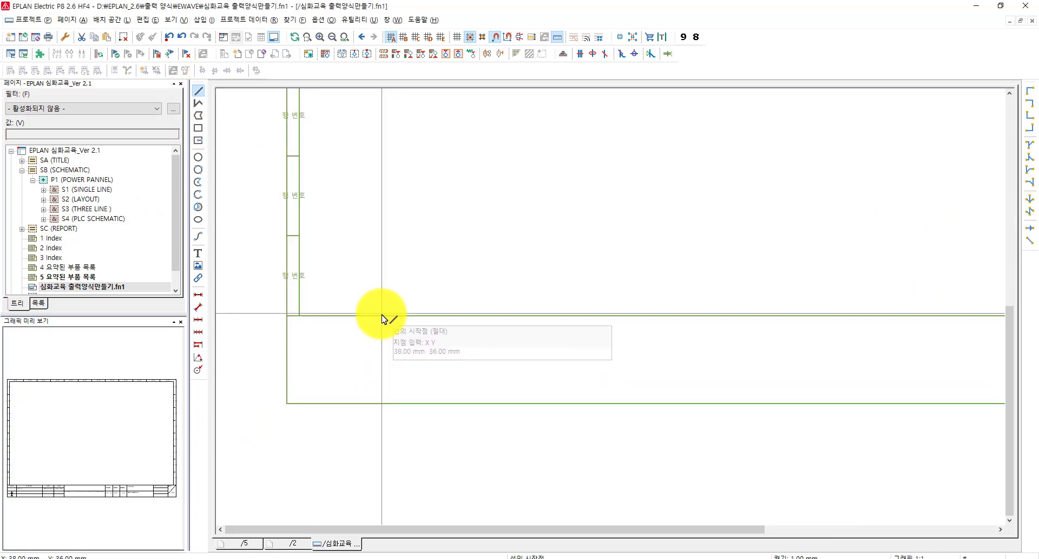
left_click(380, 317)
left_click(379, 404)
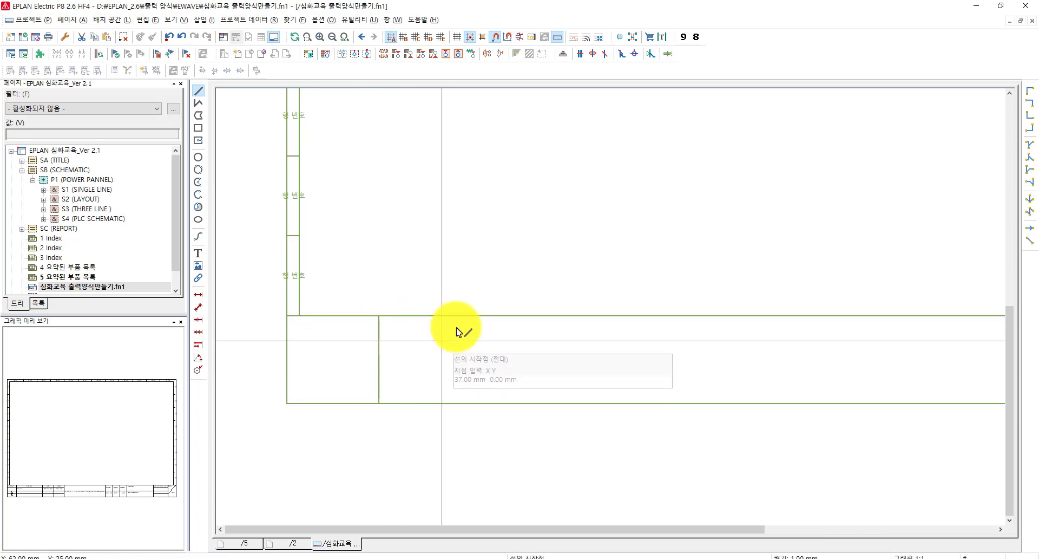
left_click(505, 317)
left_click(503, 403)
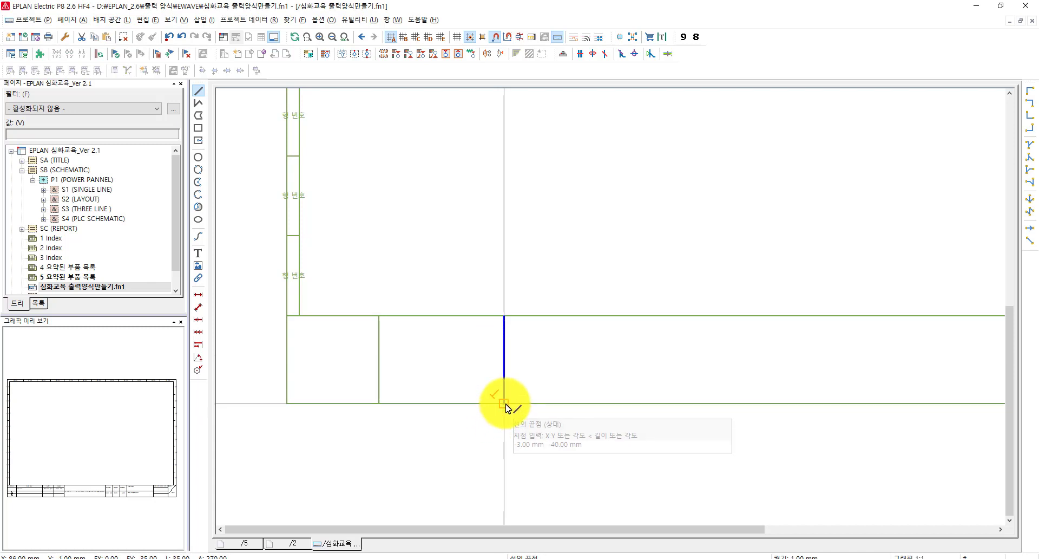
Draw two more vertical divider lines through the title block strip at X about 127 mm and 156 mm.
left_click(604, 317)
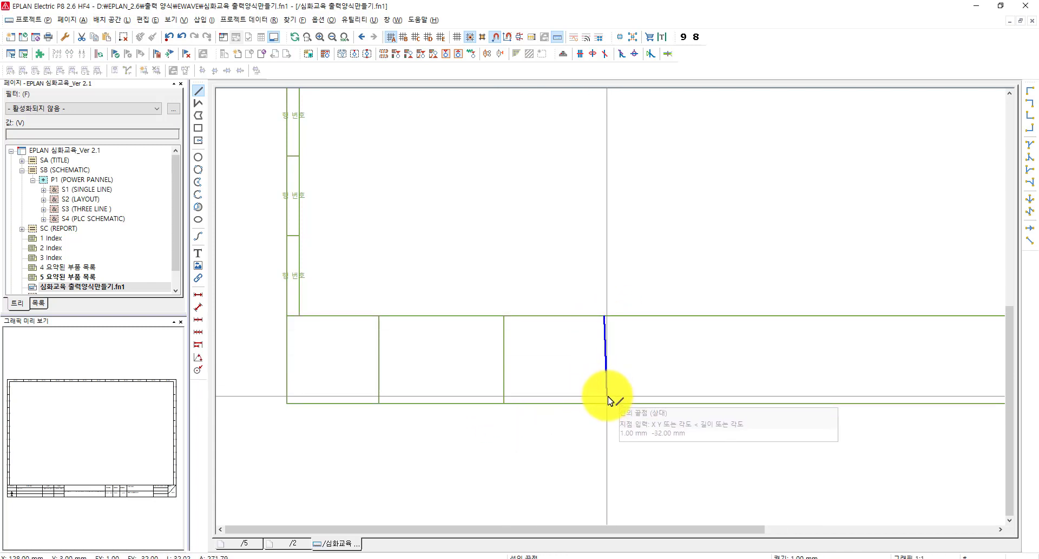
left_click(607, 379)
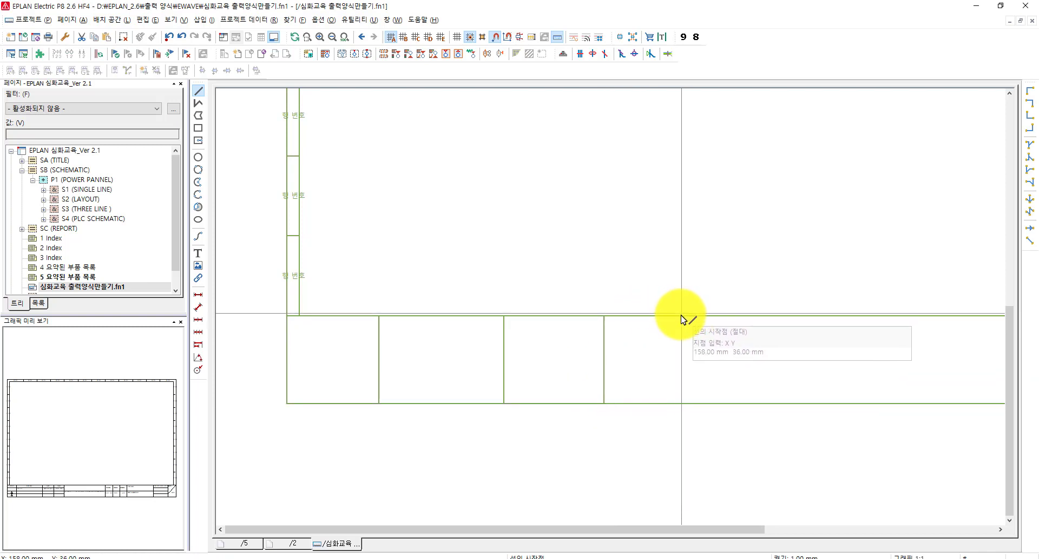
left_click(680, 319)
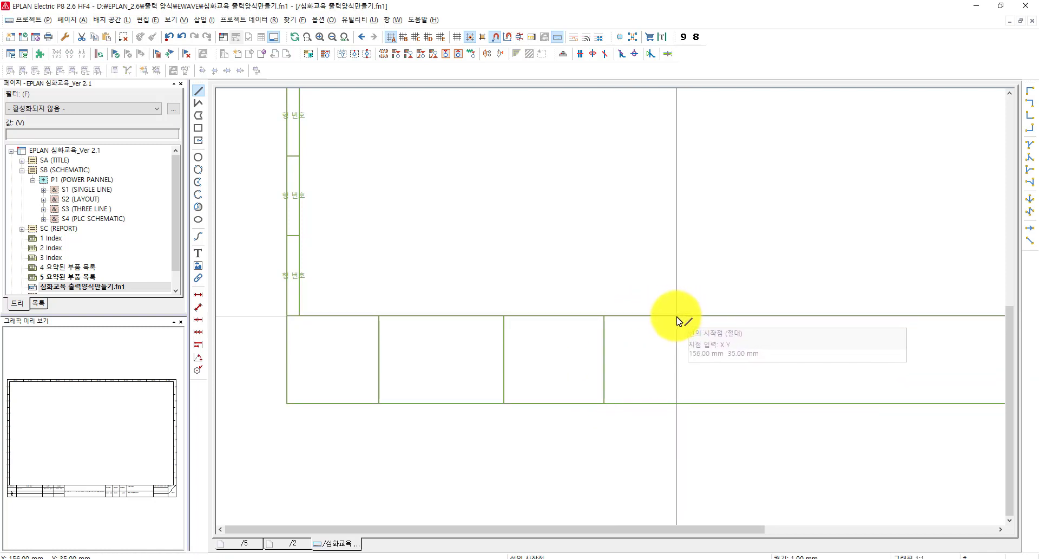
left_click(677, 404)
scroll(547, 433, "down", 3)
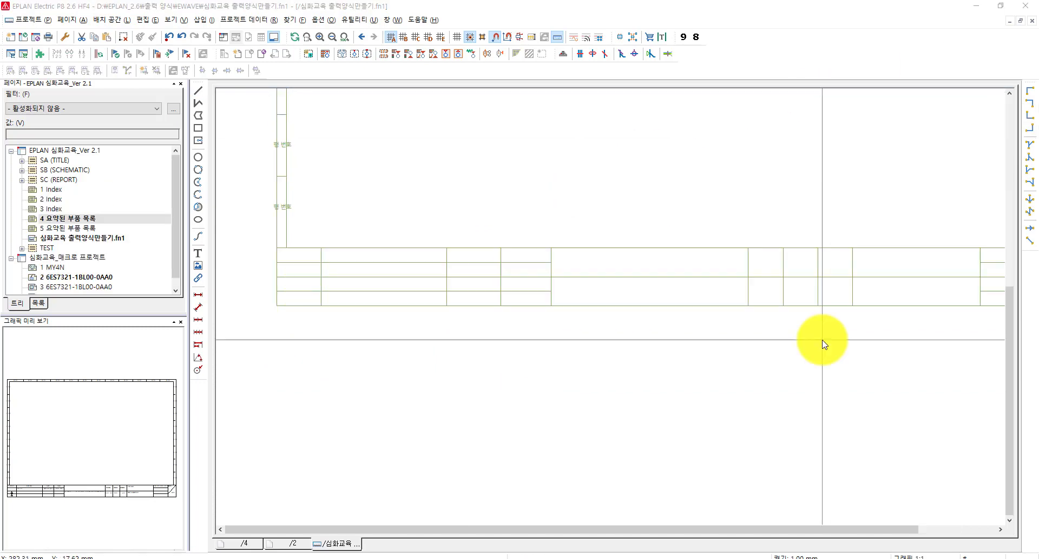
Look over the title block's rows and columns along the lower edge of the plot frame.
middle_click_drag(796, 353, 722, 393)
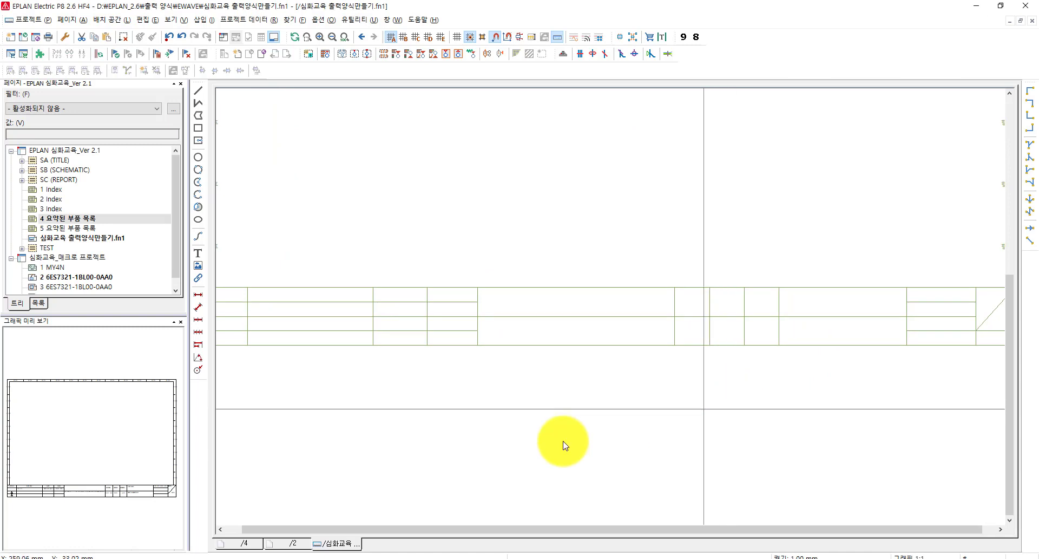
middle_click_drag(645, 440, 647, 436)
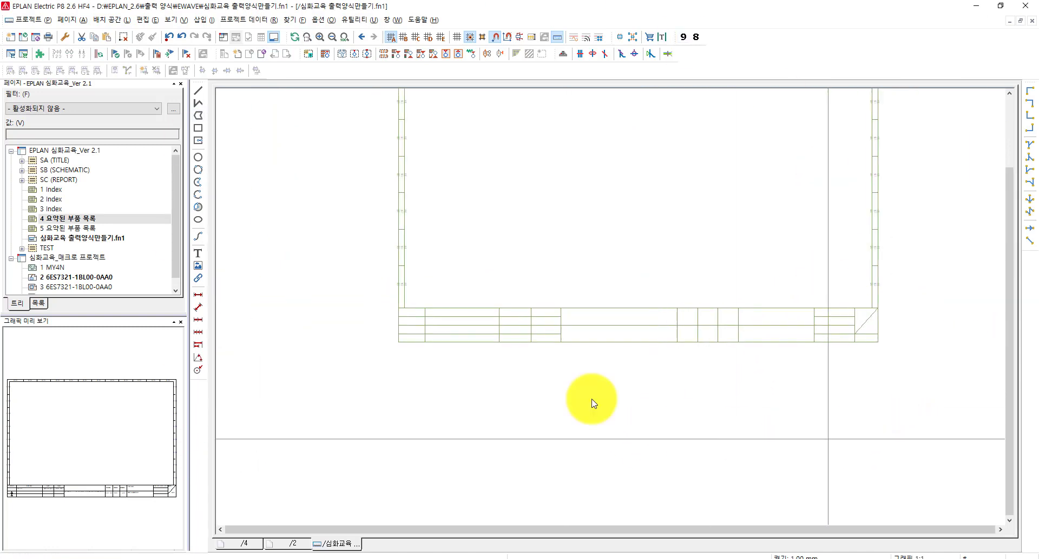
scroll(747, 373, "up", 2)
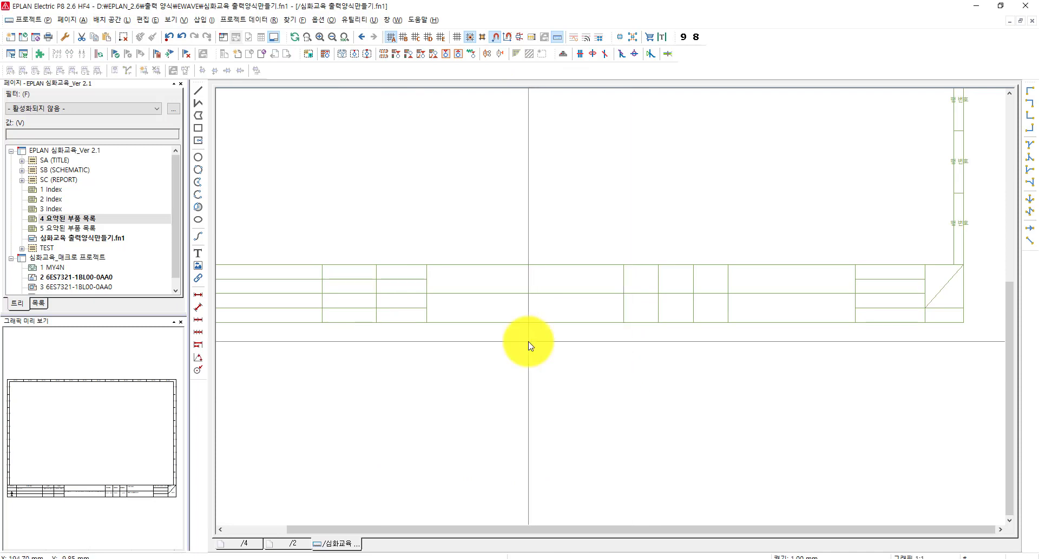
scroll(483, 351, "up", 2)
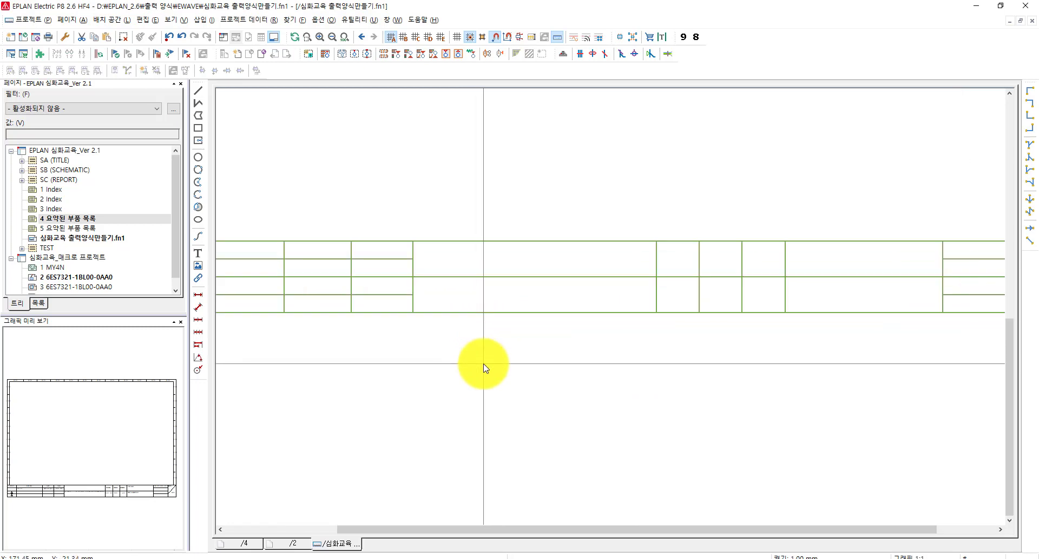
Examine the title block headings on page 5 요약된 부품 목록 as a reference, and open page 4 요약된 부품 목록.
left_click(59, 229)
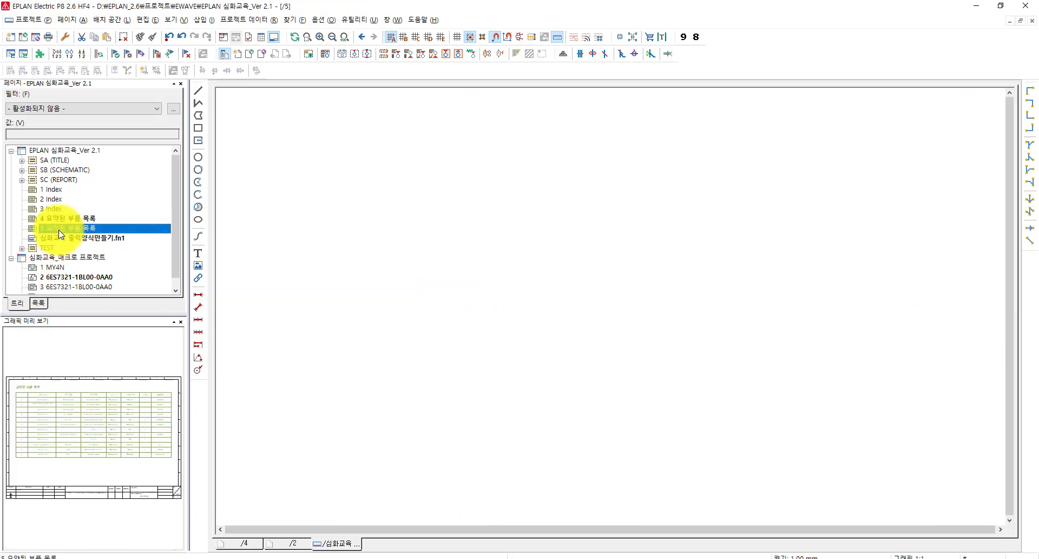
scroll(522, 436, "up", 3)
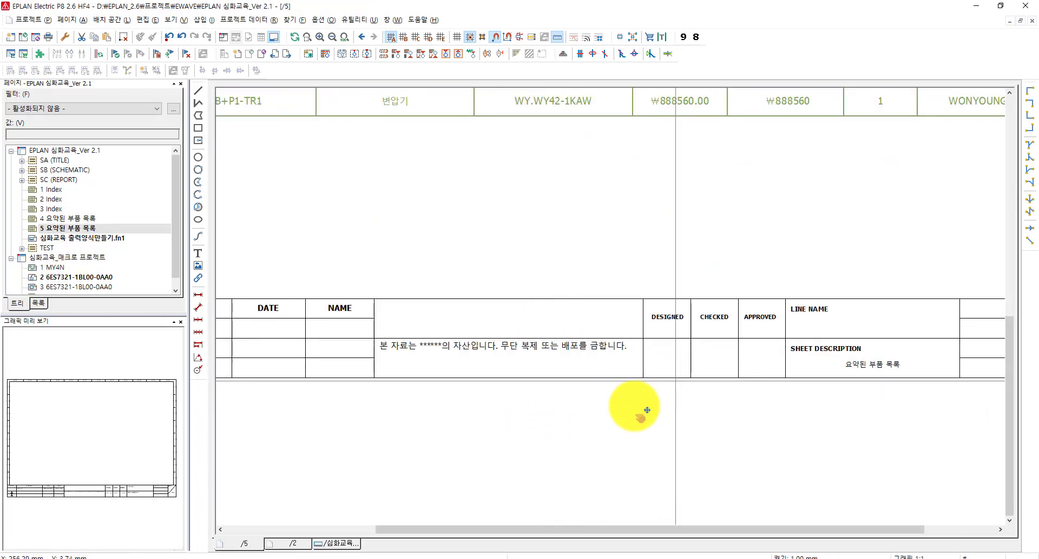
scroll(628, 376, "up", 4)
scroll(469, 378, "down", 4)
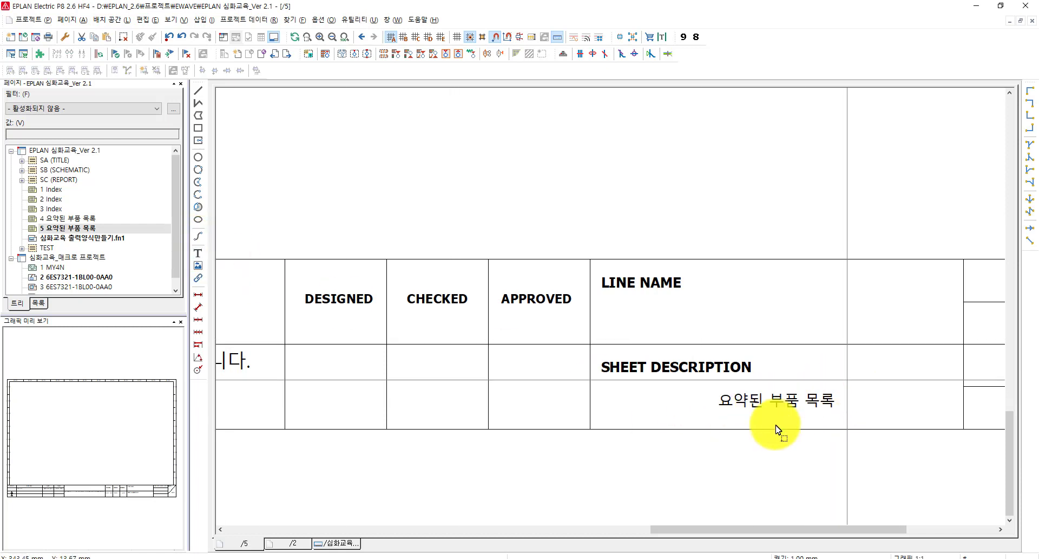
left_click(69, 217)
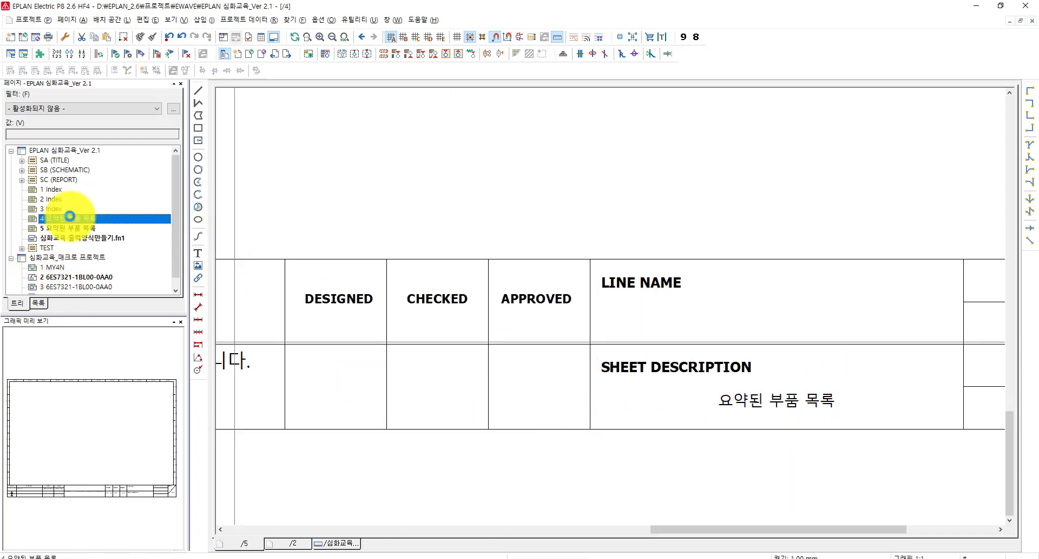
Open page 3 Index and examine the DESIGNED, CHECKED and APPROVED cells of its title block as a reference.
left_click(54, 199)
left_click(59, 209)
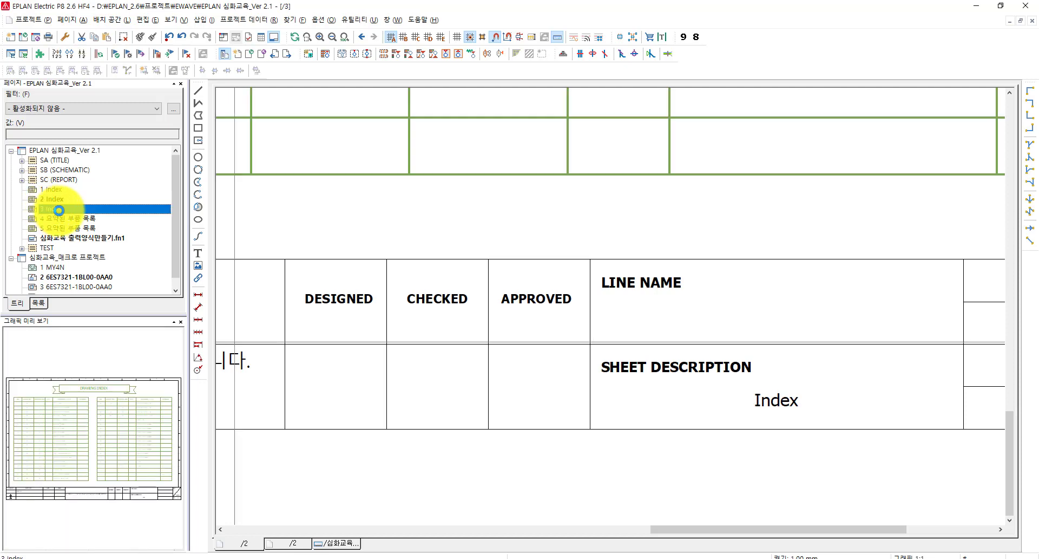
left_click(664, 404)
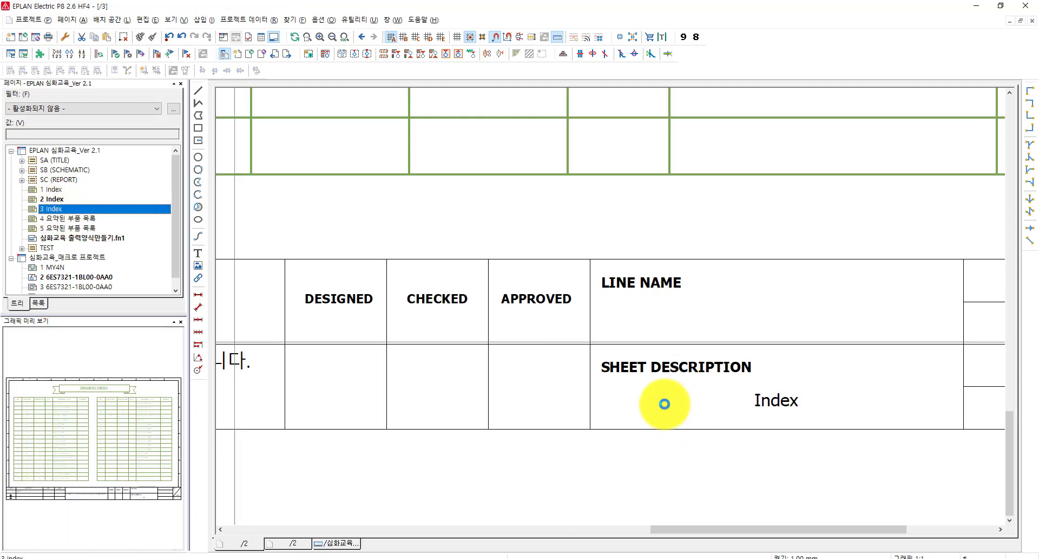
scroll(665, 403, "down", 1)
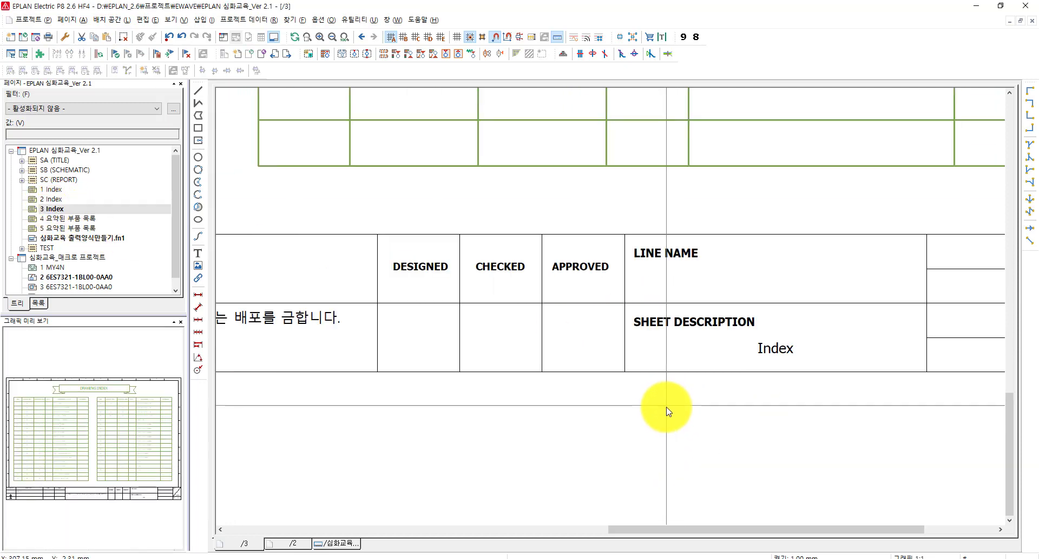
Return to the plot frame 심화교육 출력양식만들기.fn1 and look over the three narrow two-row columns in its title block.
left_click(64, 238)
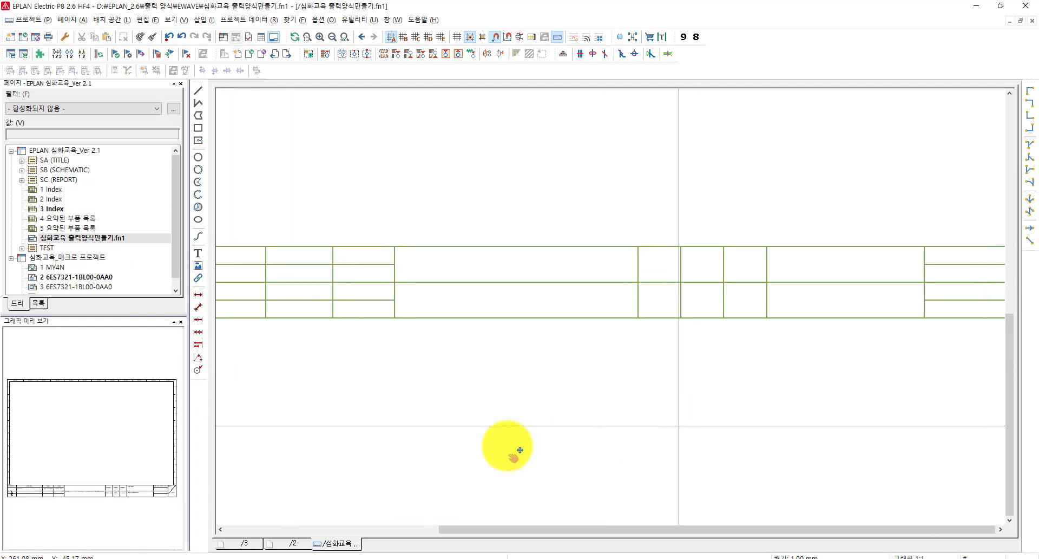
middle_click_drag(678, 425, 508, 446)
scroll(513, 298, "up", 2)
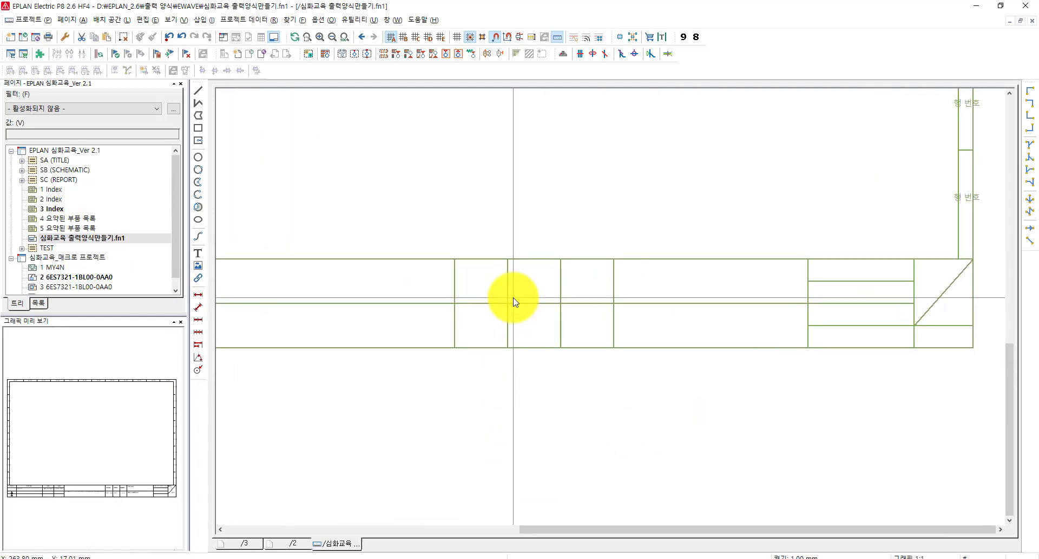
scroll(509, 298, "up", 2)
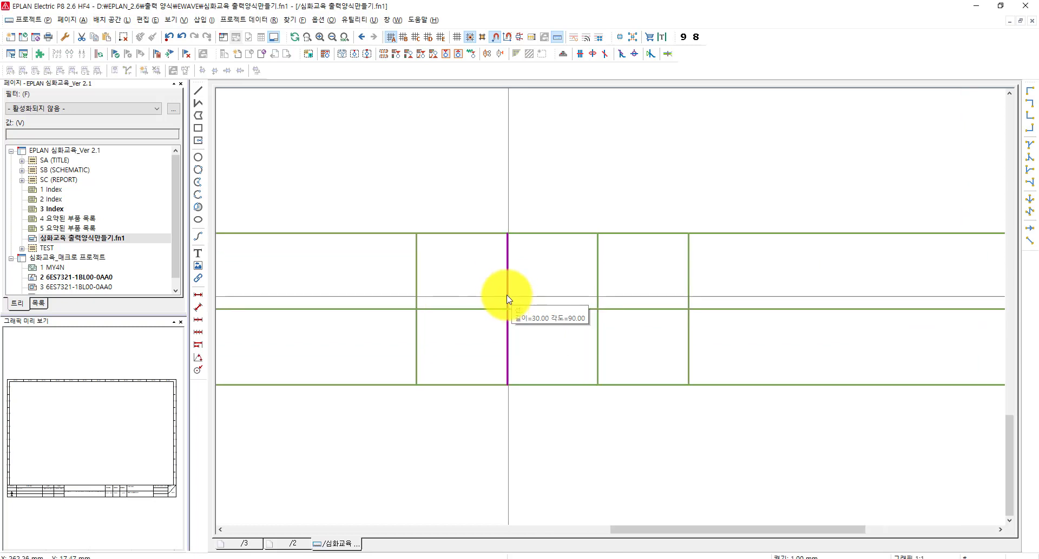
left_click_drag(755, 241, 449, 366)
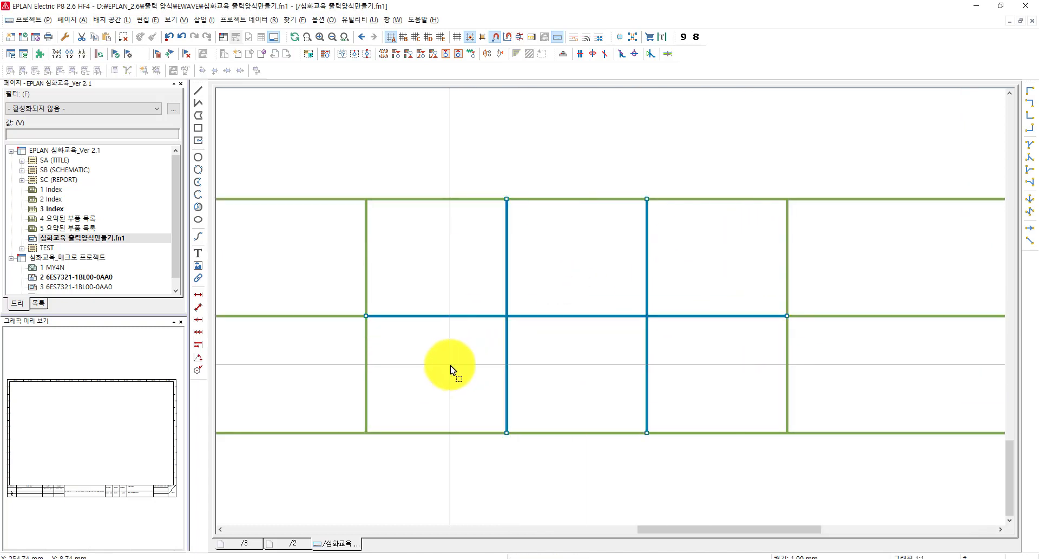
left_click(450, 366)
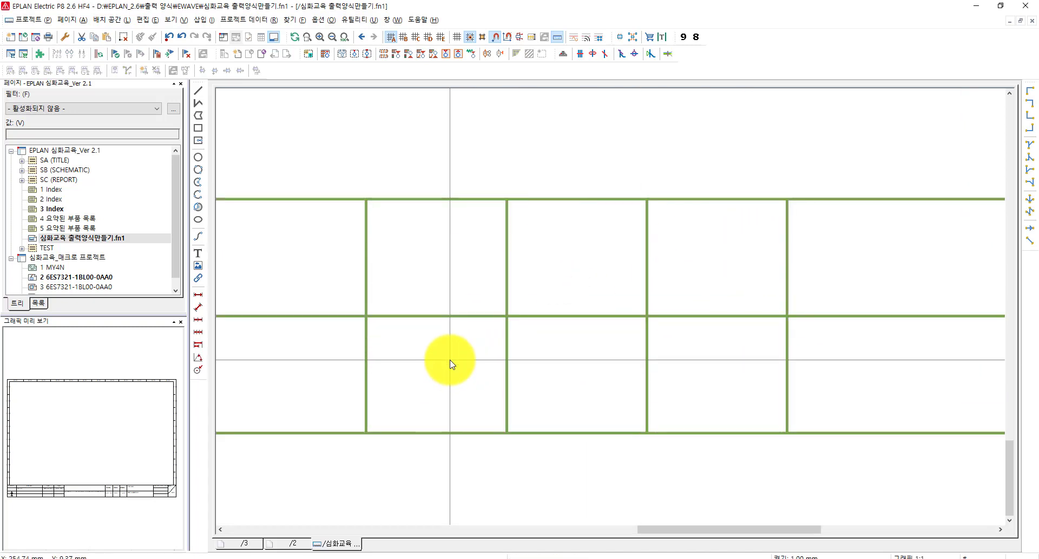
scroll(435, 250, "up", 1)
scroll(425, 260, "down", 1)
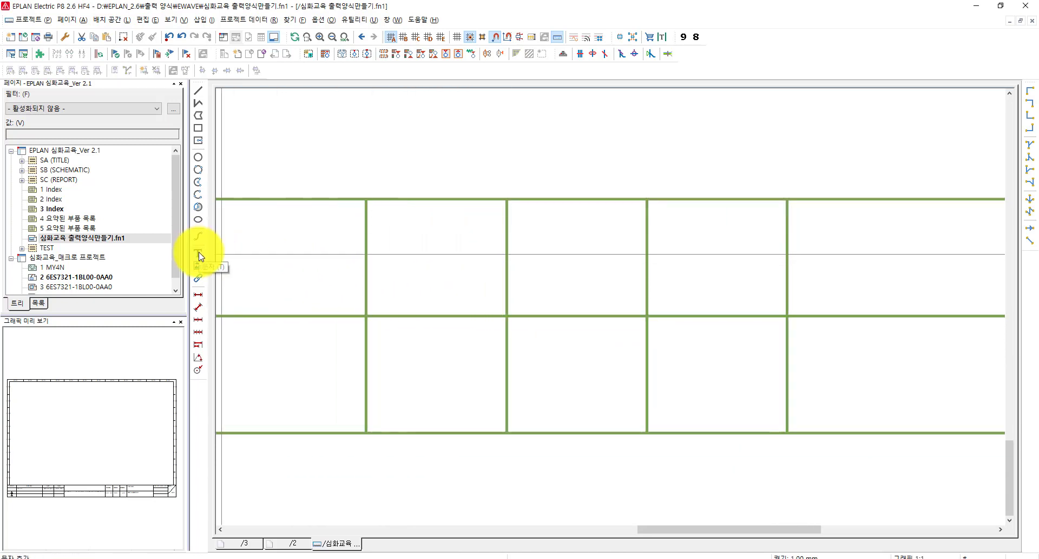
Place the text DESIGNED in the upper cell of each of the three narrow columns, starting at X 246 mm, Y 21 mm.
left_click(431, 268)
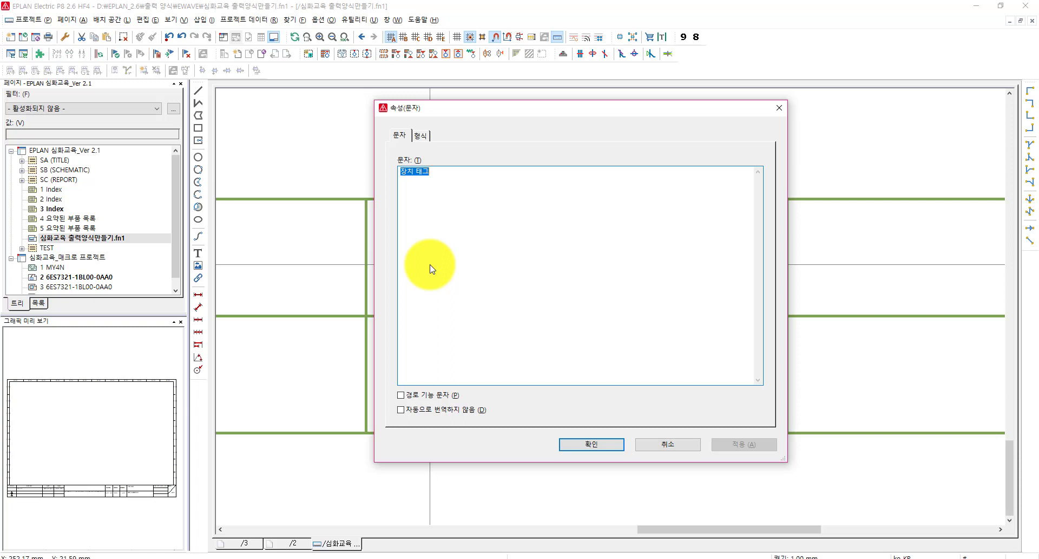
type("designed")
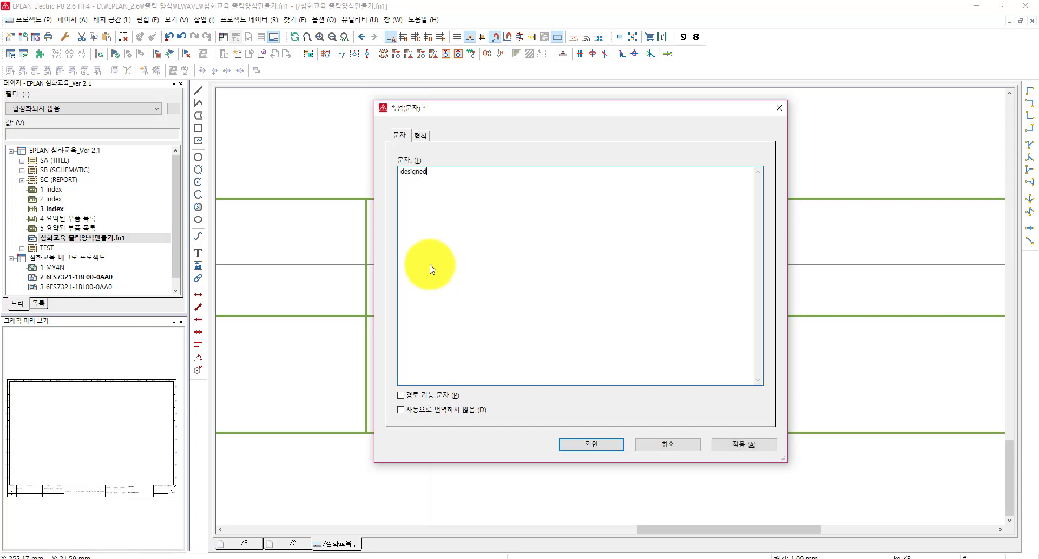
key("Caps_Lock")
key("Return")
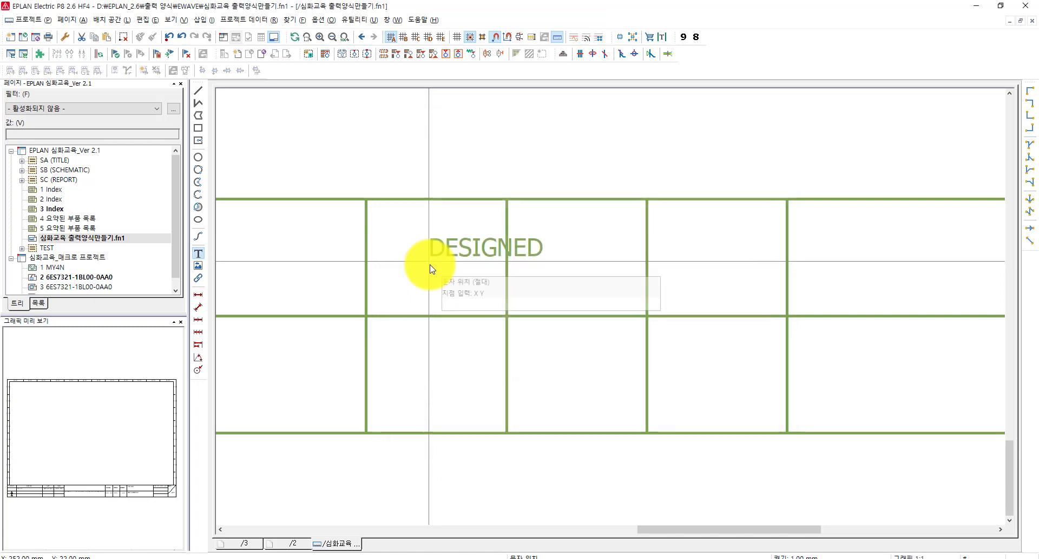
left_click(383, 276)
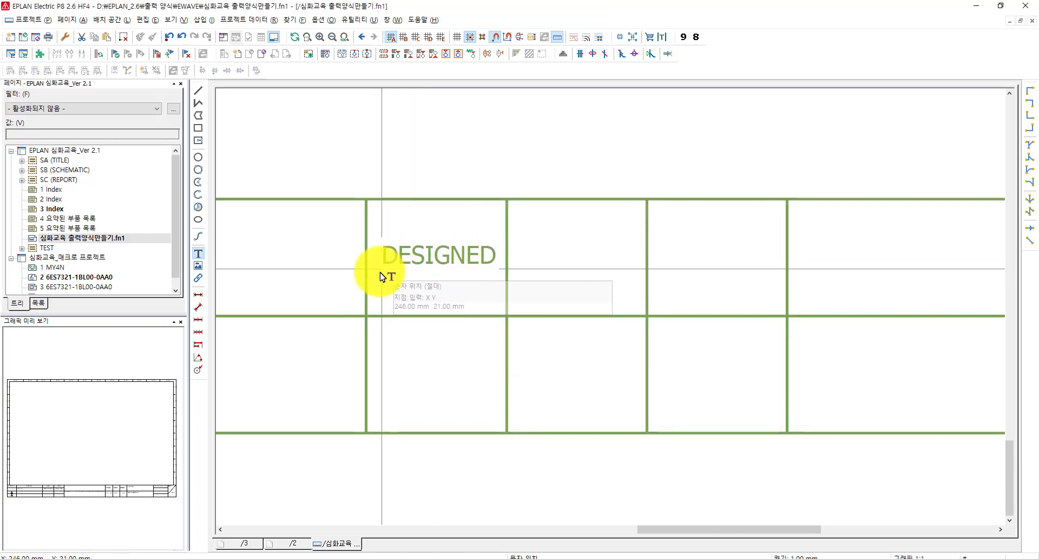
left_click(523, 275)
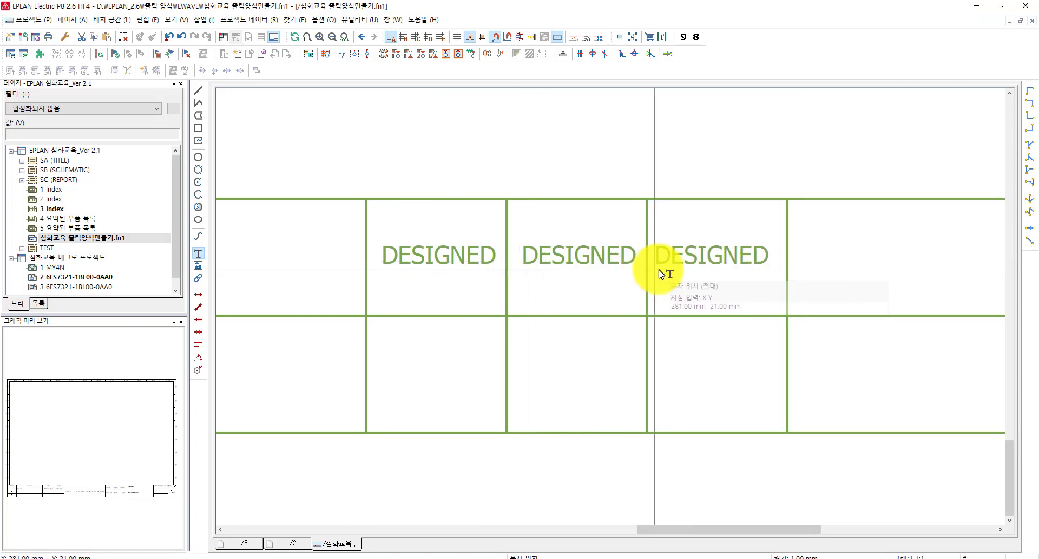
left_click(659, 274)
key("Escape")
Change the middle column's heading to CHECKED and shift it slightly right to centre it in its cell.
double_click(565, 266)
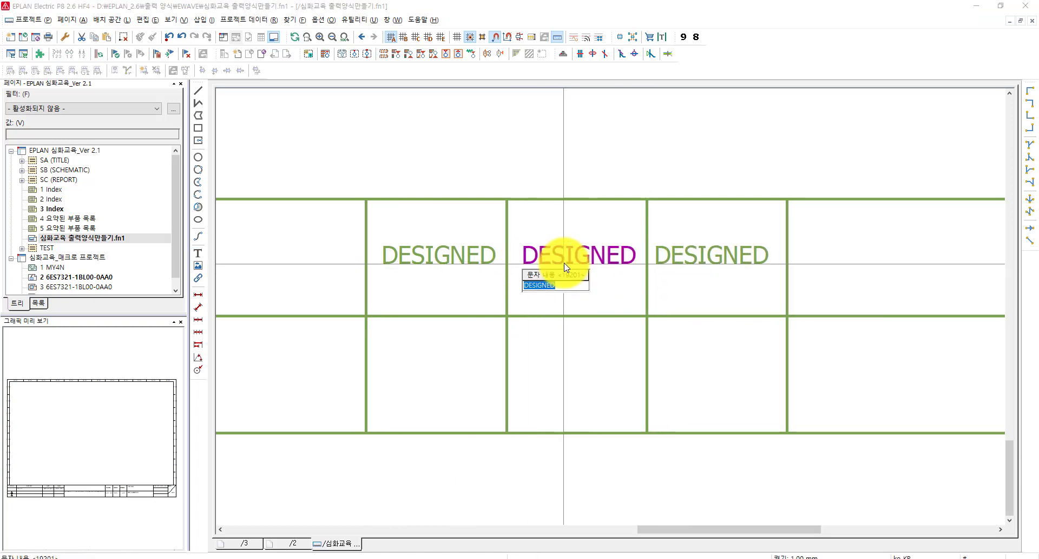
type("CHECKED")
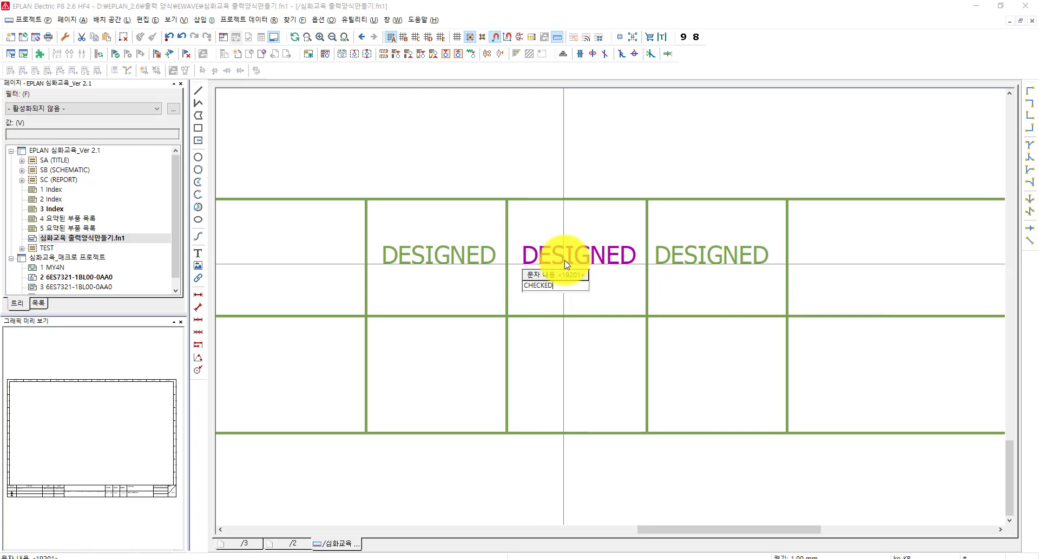
key("Return")
left_click_drag(562, 263, 570, 264)
Change the third column's heading to APPROVED and shift it slightly right within its cell.
left_click(735, 260)
key("F2")
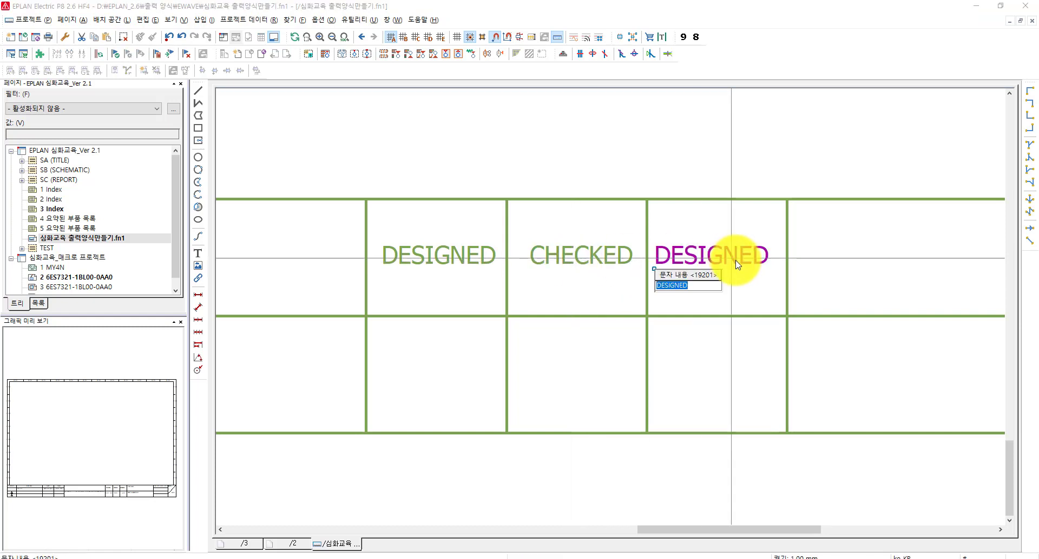
type("APPROVED")
key("Return")
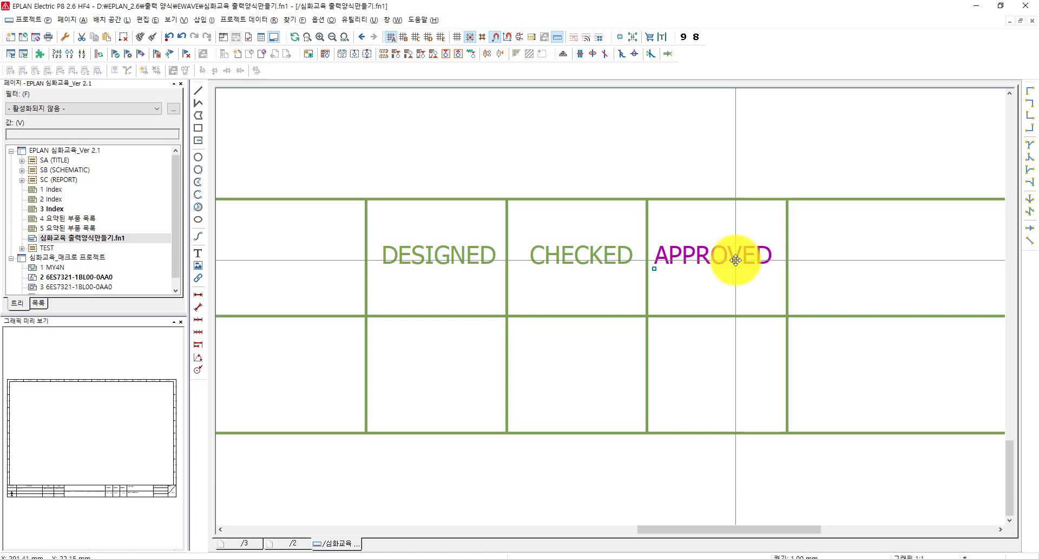
left_click_drag(736, 260, 740, 260)
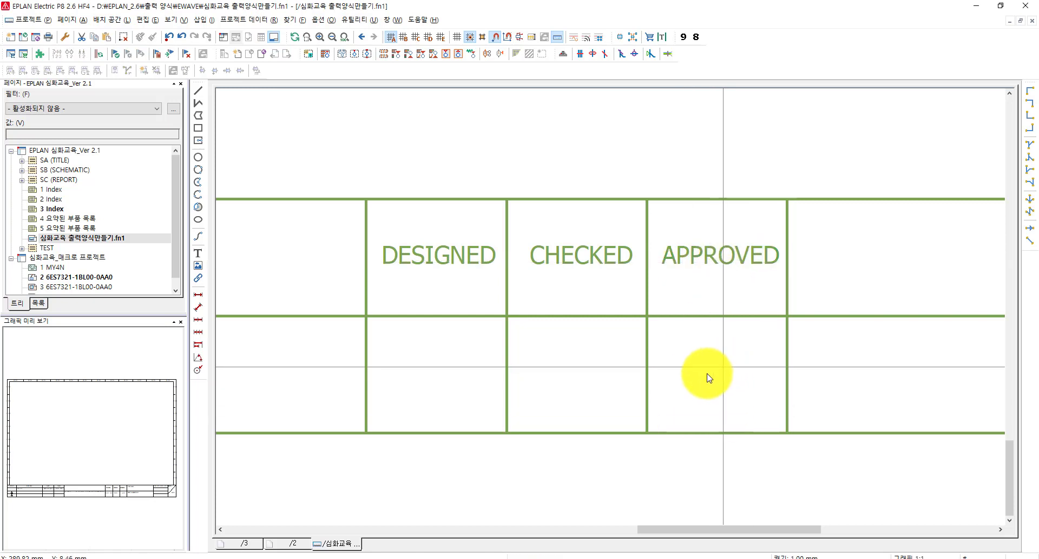
left_click_drag(723, 367, 417, 381)
left_click(424, 368)
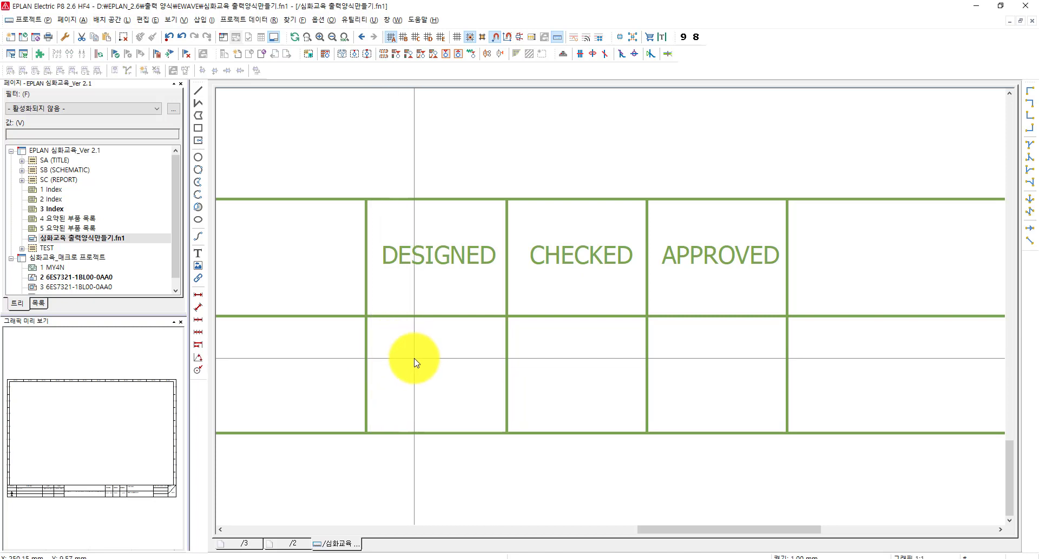
Insert the project property 작성자: 이름 1 <10232> as special text in the cell below DESIGNED.
left_click(208, 22)
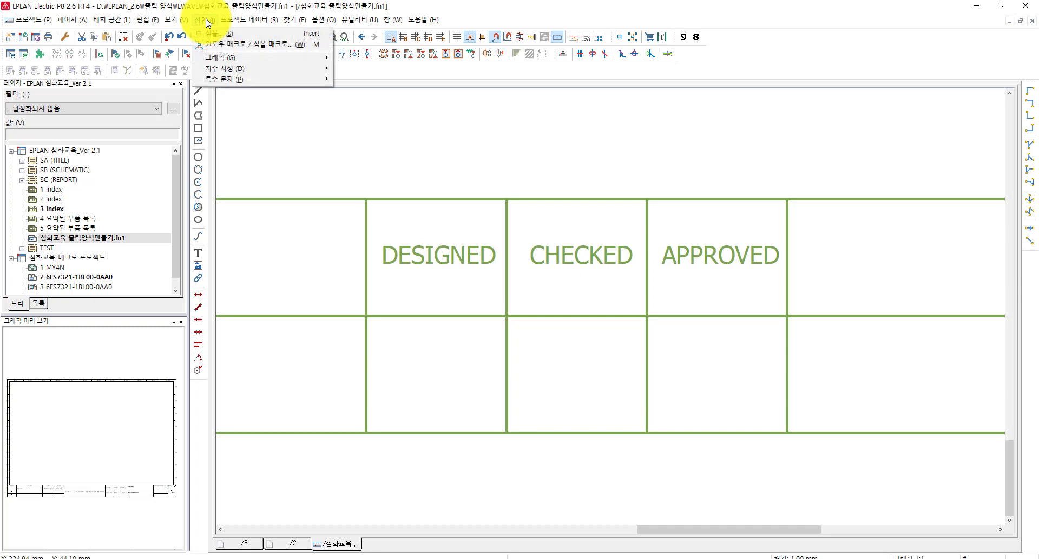
mouse_move(212, 77)
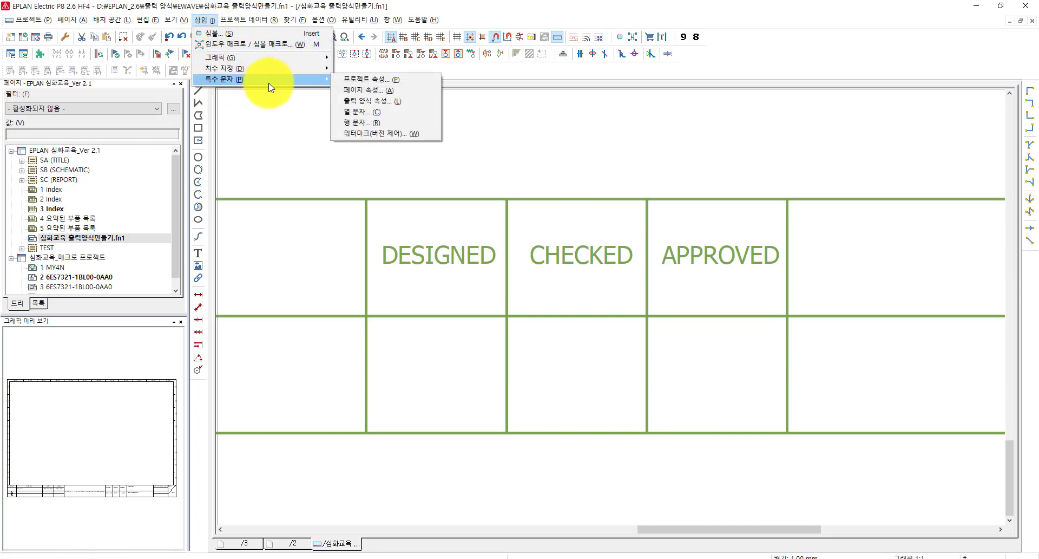
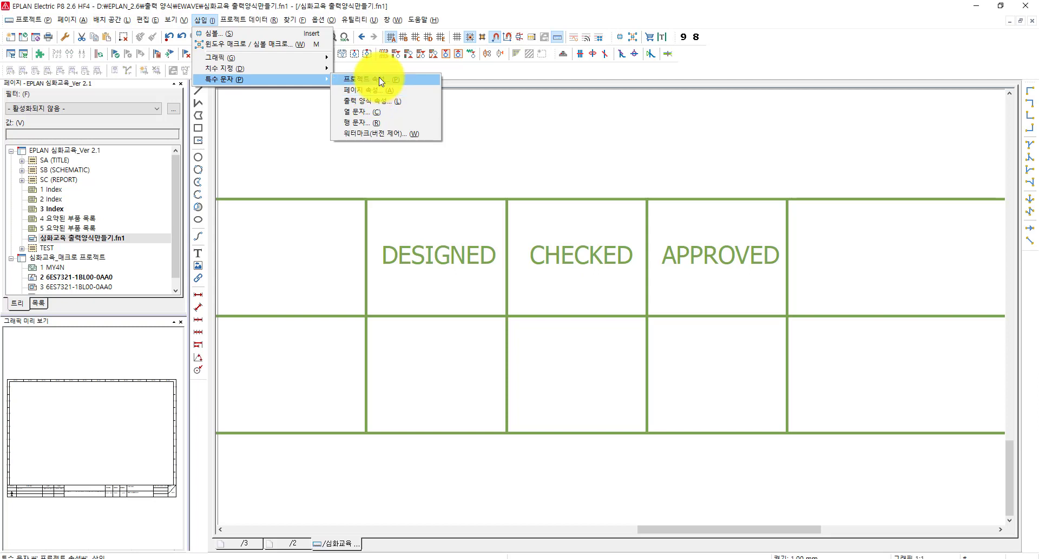
left_click(379, 79)
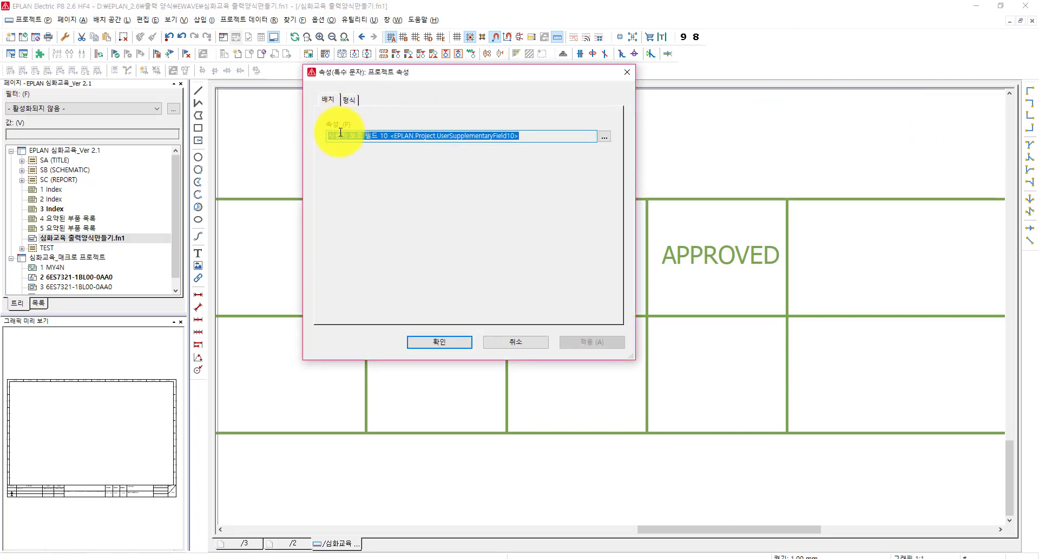
left_click(534, 136)
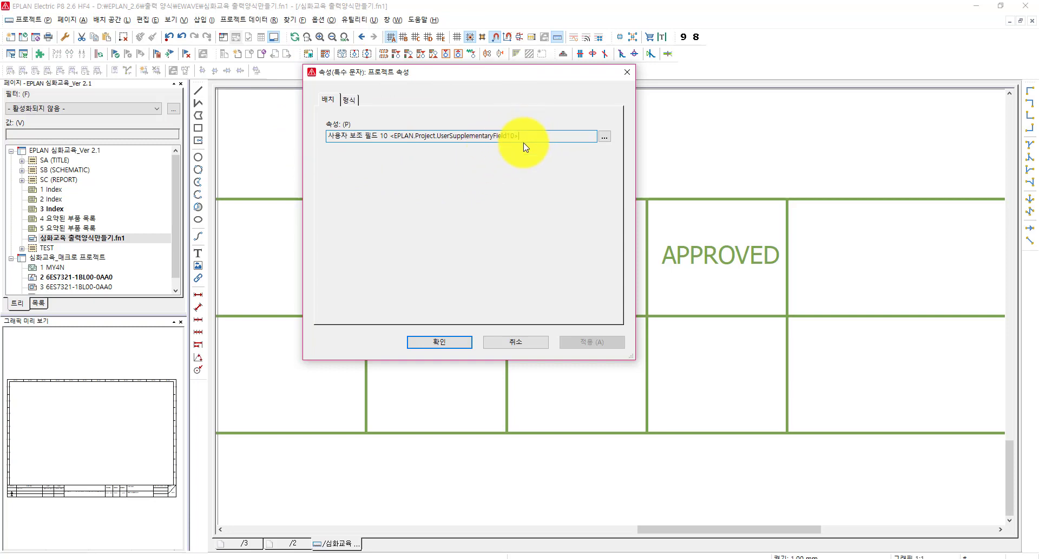
left_click(604, 137)
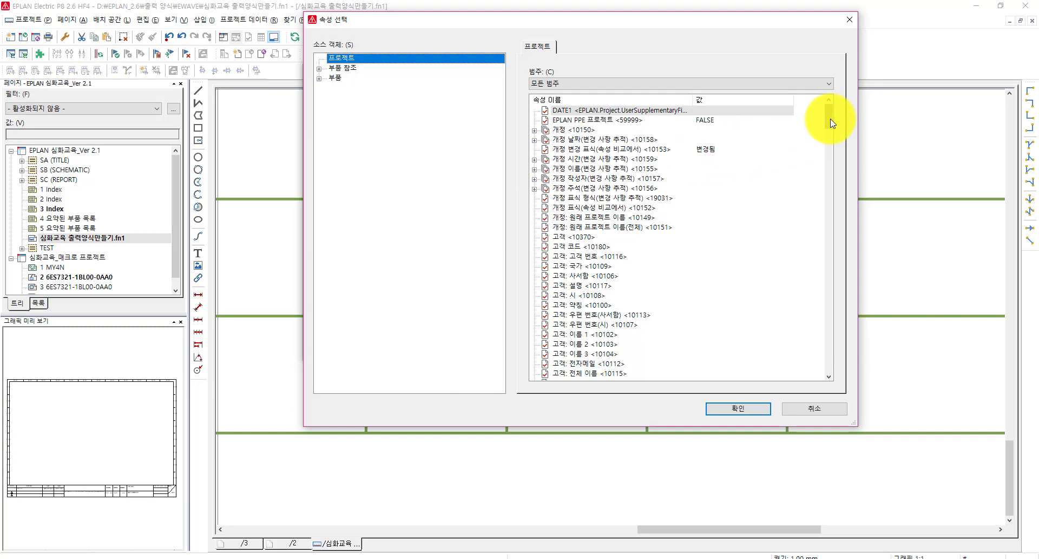
left_click_drag(832, 120, 778, 287)
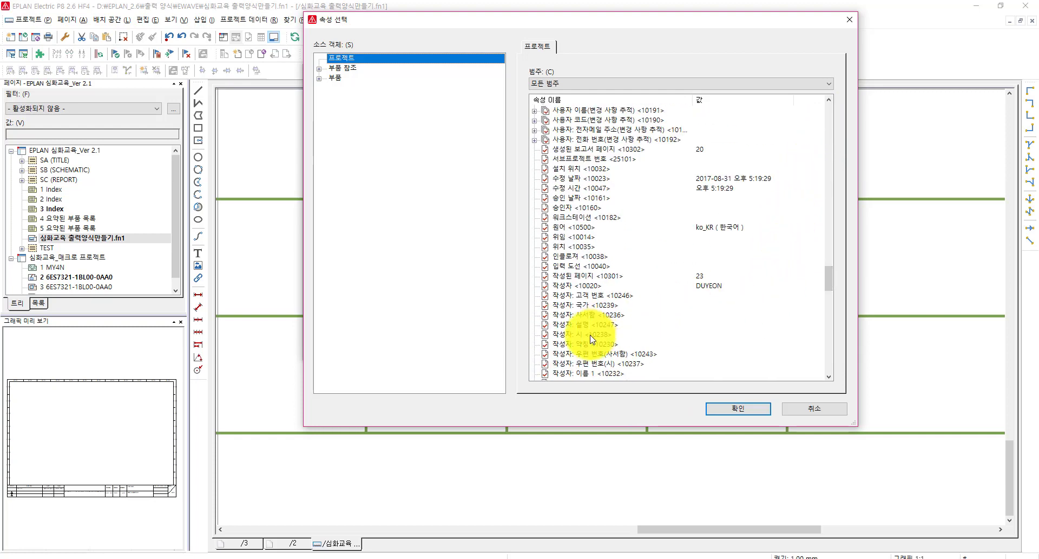
left_click(573, 374)
scroll(573, 377, "down", 1)
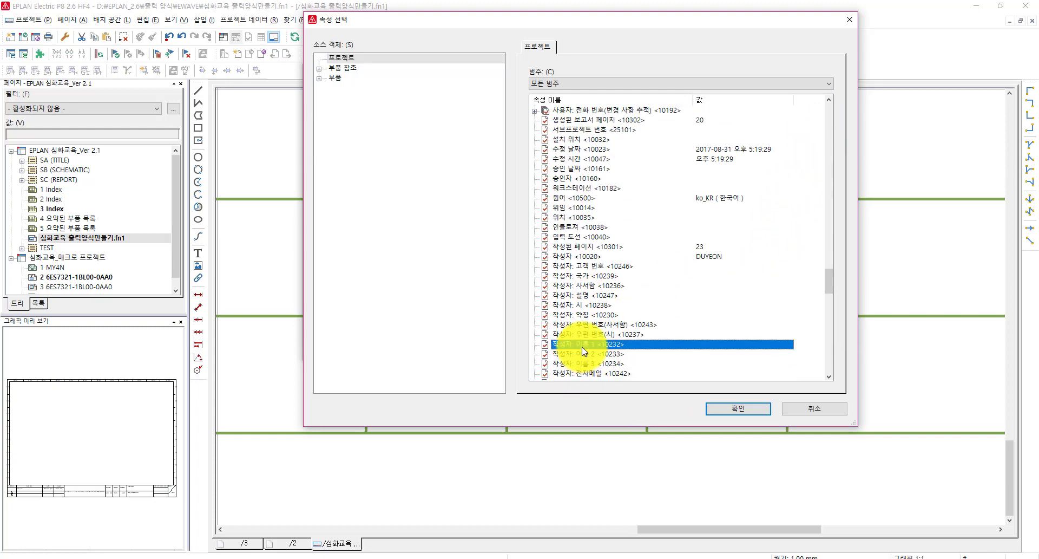
double_click(588, 345)
left_click(421, 344)
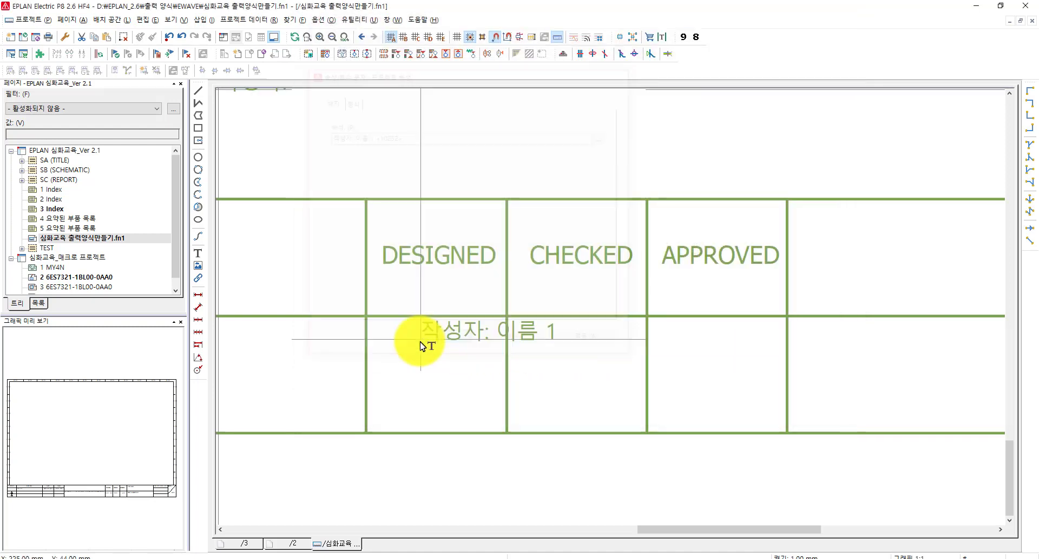
left_click(369, 384)
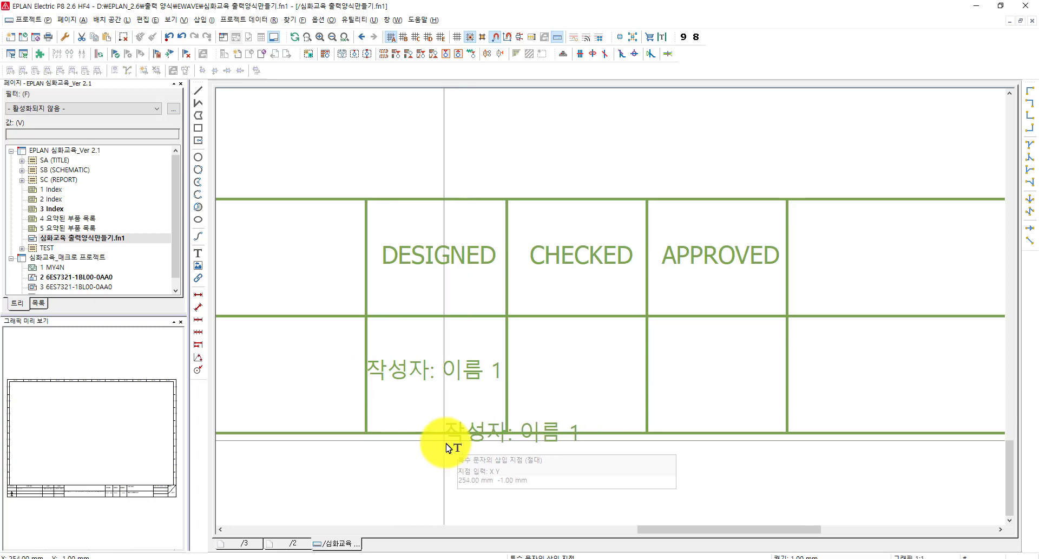
key("Escape")
Examine the insertion point and fit of the 작성자: 이름 1 text in the cell below DESIGNED.
middle_click_drag(432, 413, 474, 417)
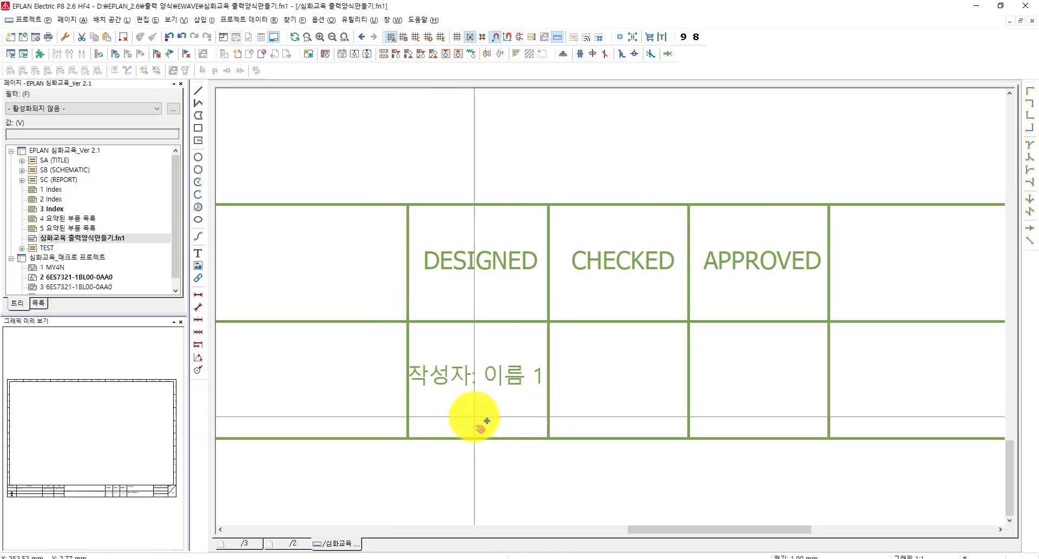
scroll(470, 418, "up", 2)
left_click(455, 355)
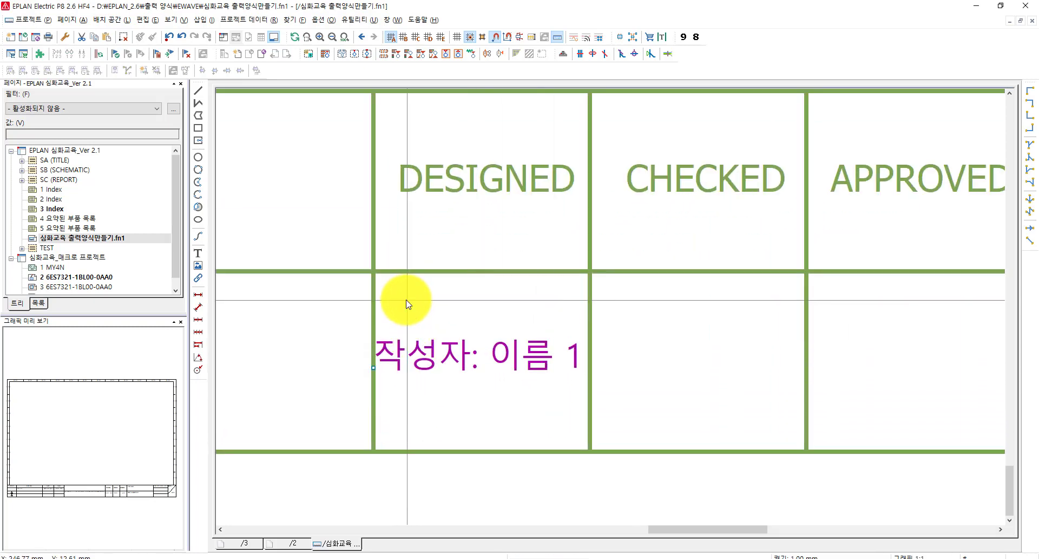
left_click_drag(402, 295, 424, 311)
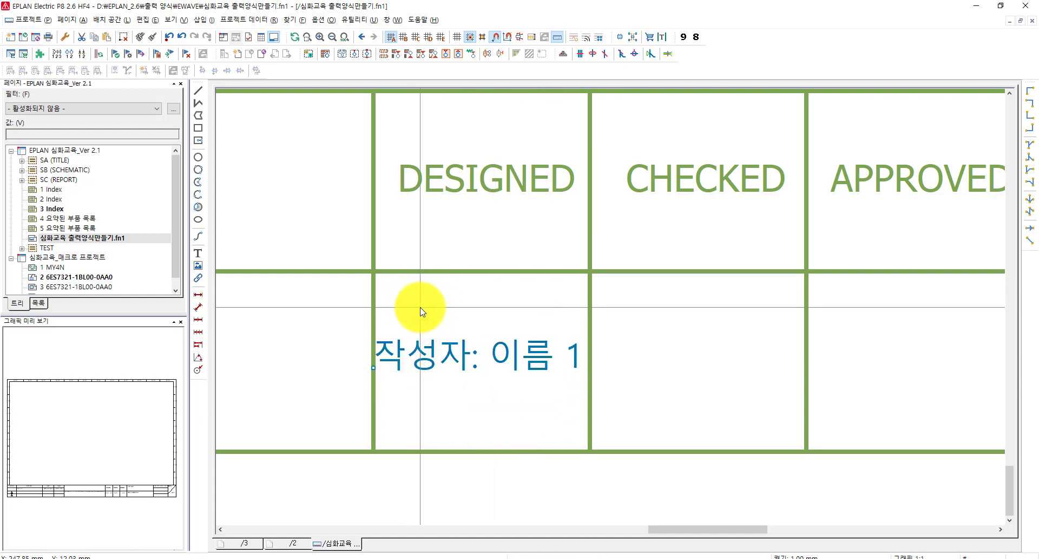
scroll(423, 311, "up", 1)
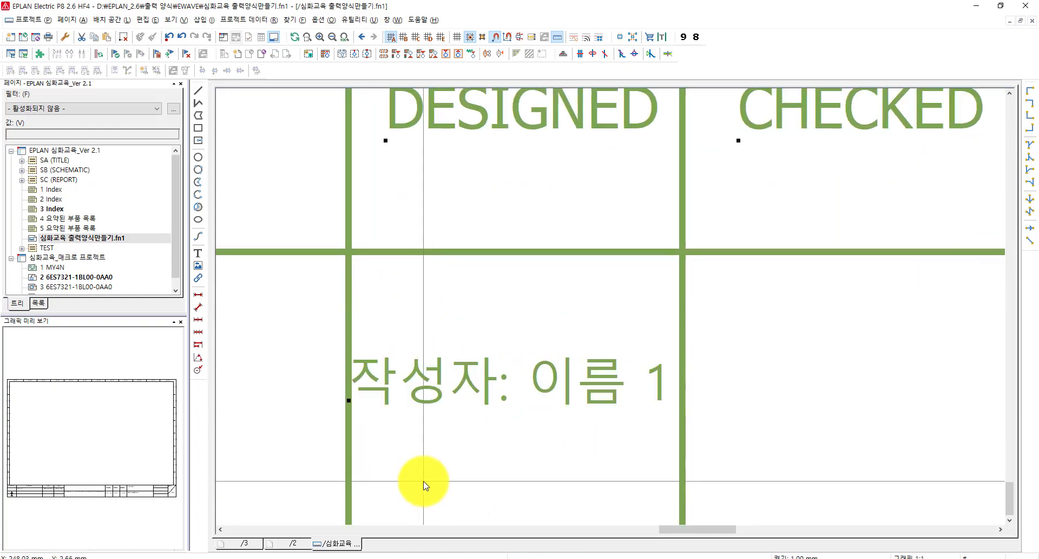
scroll(309, 390, "up", 1)
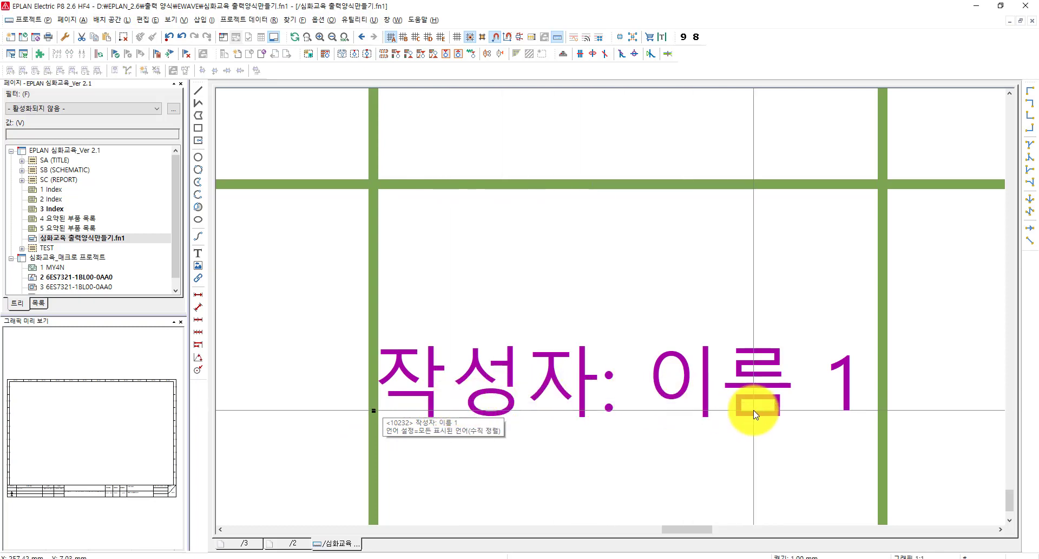
Set the alignment of the 작성자: 이름 1 text below DESIGNED to 가운데 중앙.
scroll(645, 436, "down", 2)
middle_click_drag(646, 436, 576, 356)
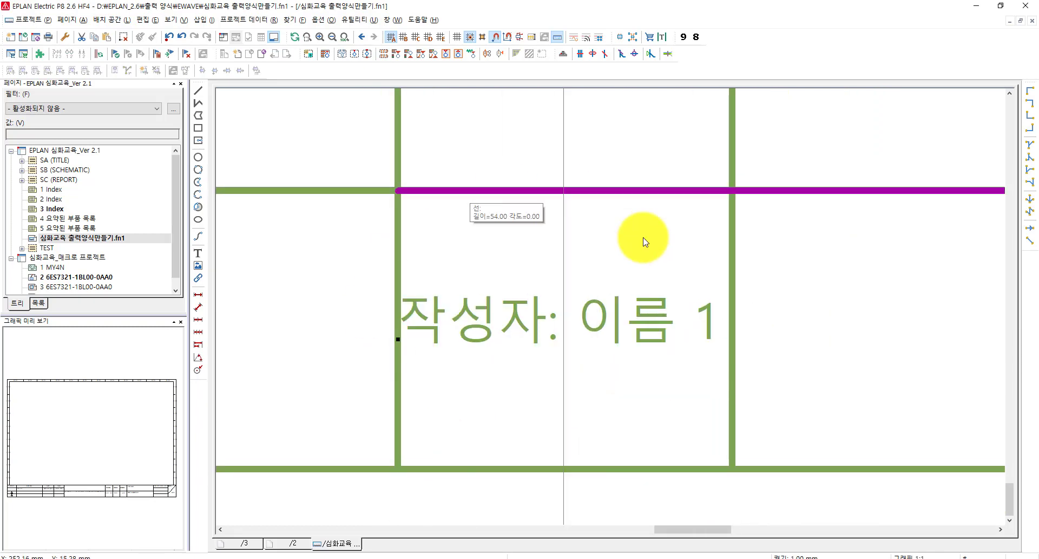
middle_click_drag(651, 333, 641, 384)
scroll(646, 391, "down", 2)
scroll(666, 331, "up", 3)
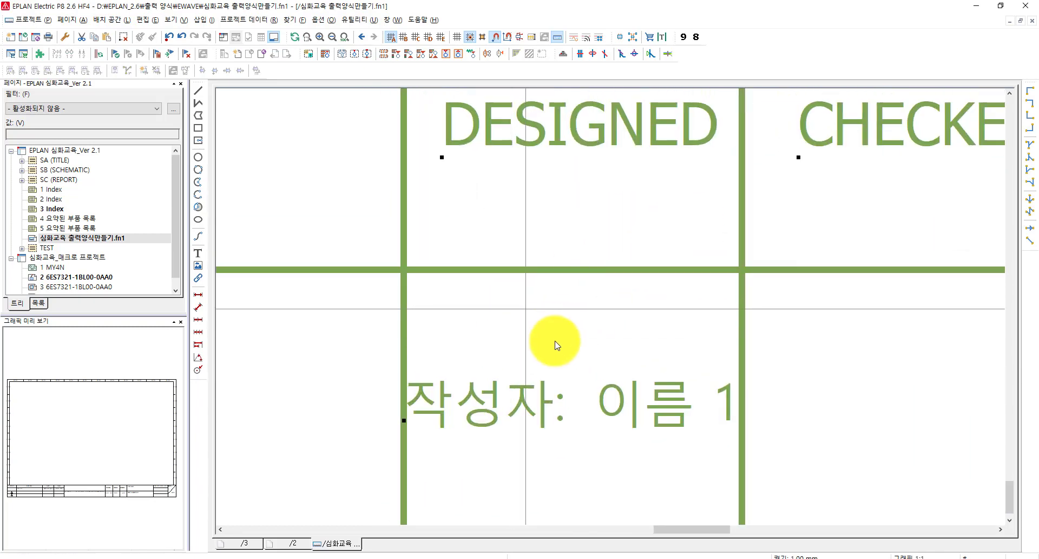
double_click(516, 396)
left_click(349, 99)
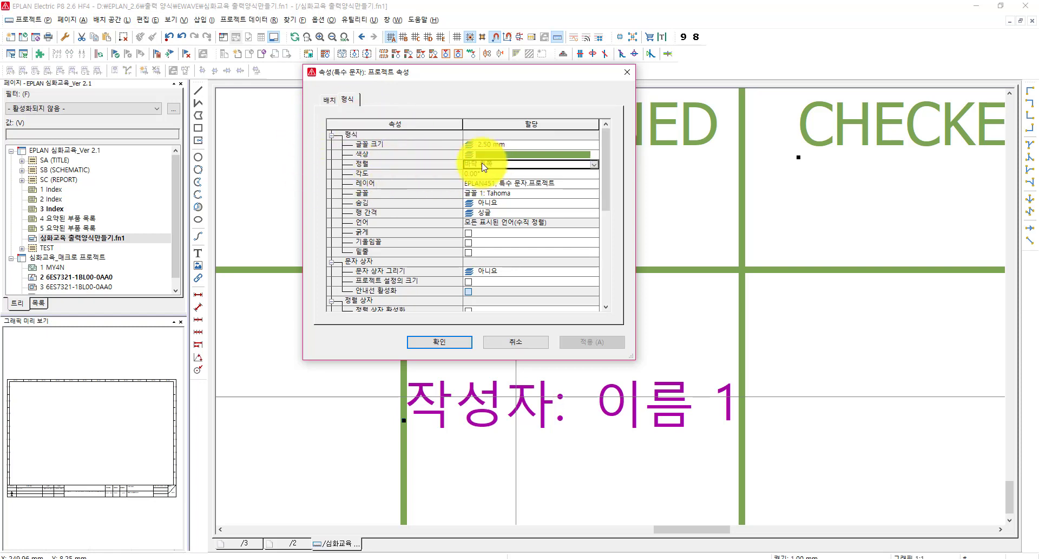
left_click(594, 163)
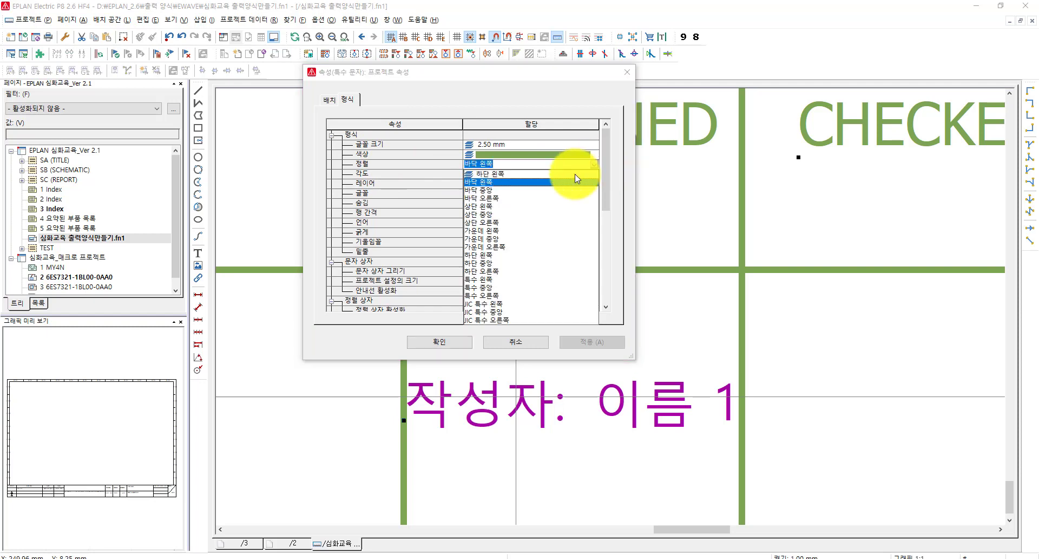
left_click(487, 239)
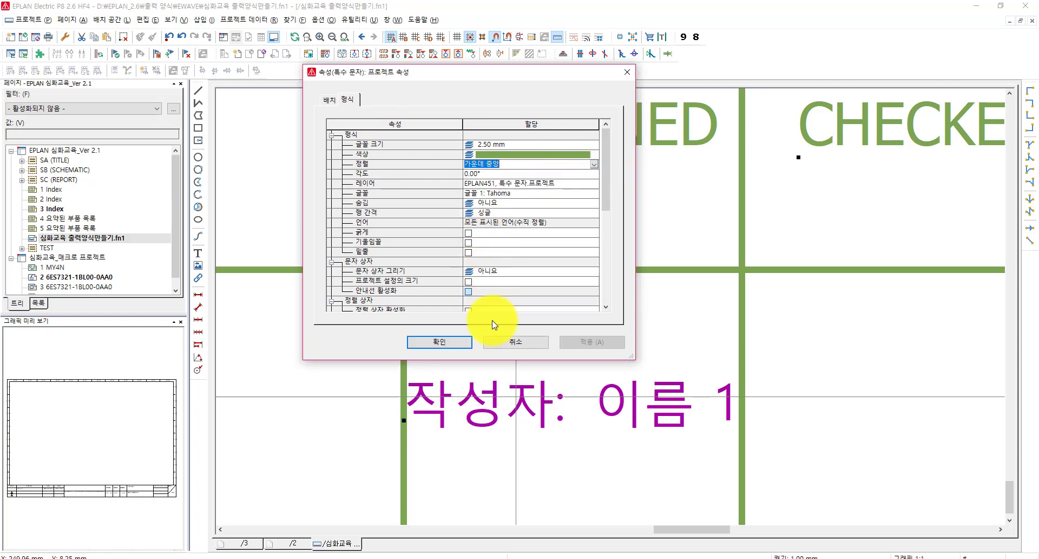
left_click(457, 345)
Move the 작성자: 이름 1 text to the centre of the cell below DESIGNED.
mouse_move(348, 430)
left_mouse_down()
mouse_move(457, 399)
mouse_move(498, 406)
mouse_move(496, 419)
mouse_move(497, 403)
left_mouse_up()
middle_click_drag(609, 462, 528, 335)
scroll(529, 335, "down", 2)
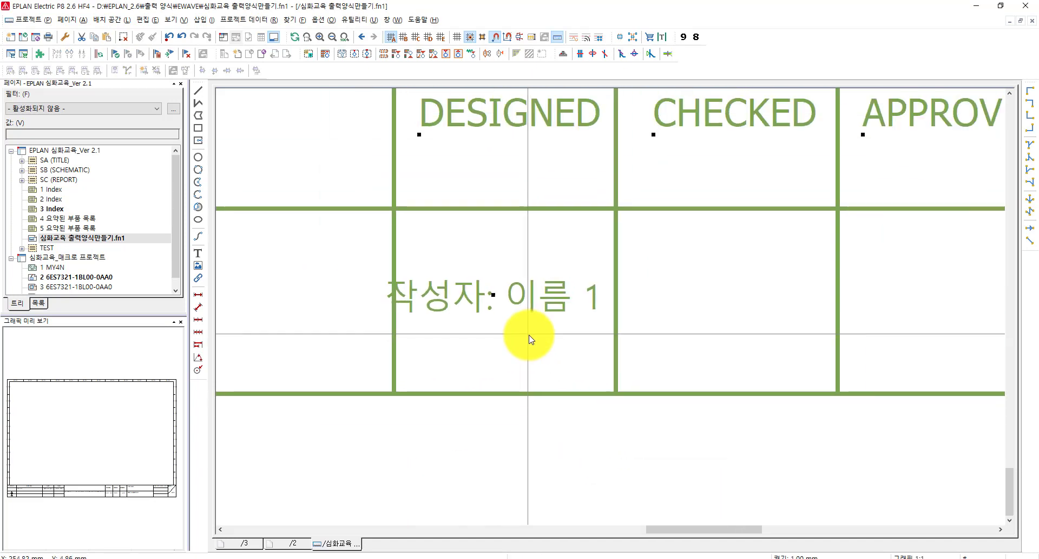
scroll(529, 335, "up", 2)
left_click_drag(536, 273, 553, 281)
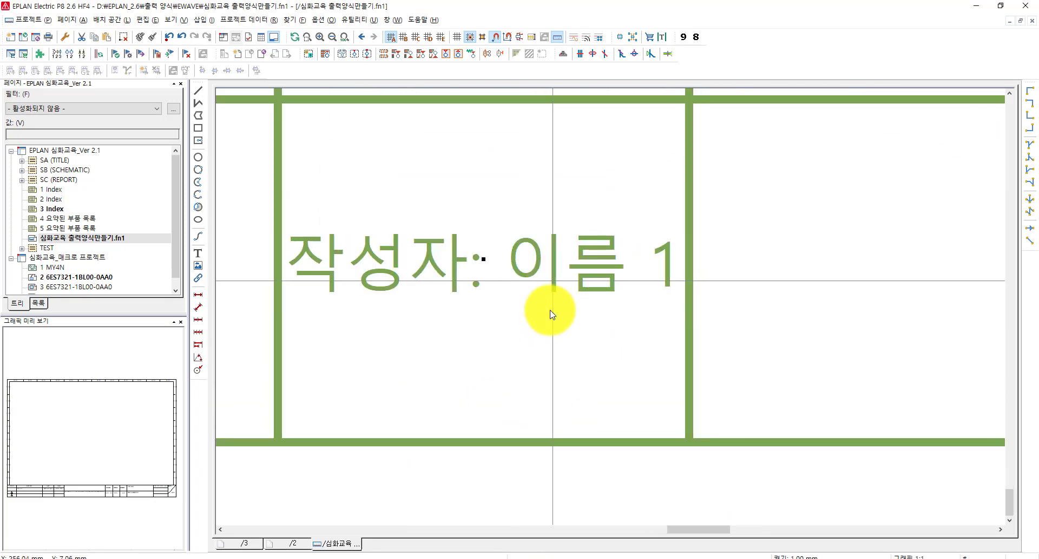
scroll(515, 387, "down", 2)
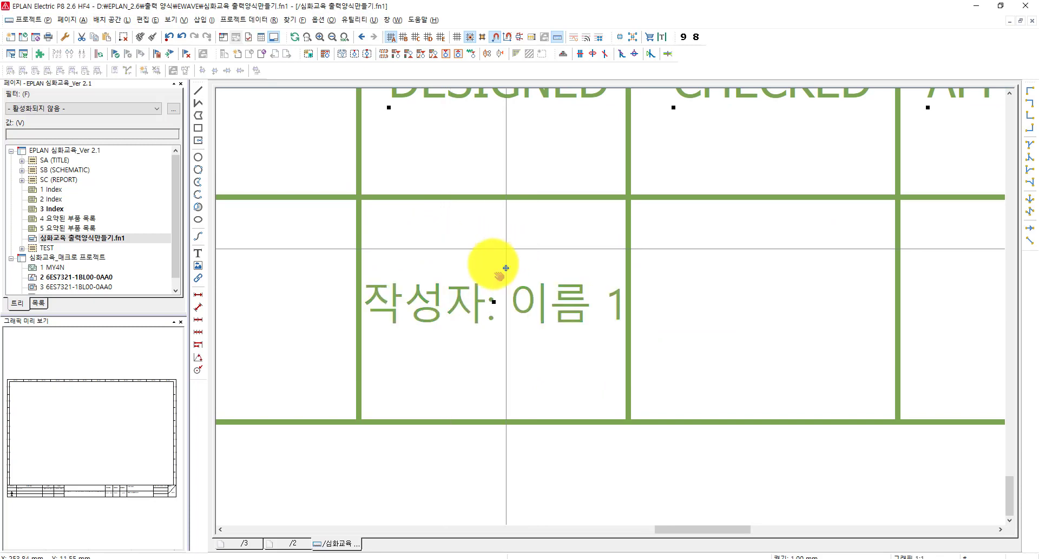
scroll(507, 268, "down", 2)
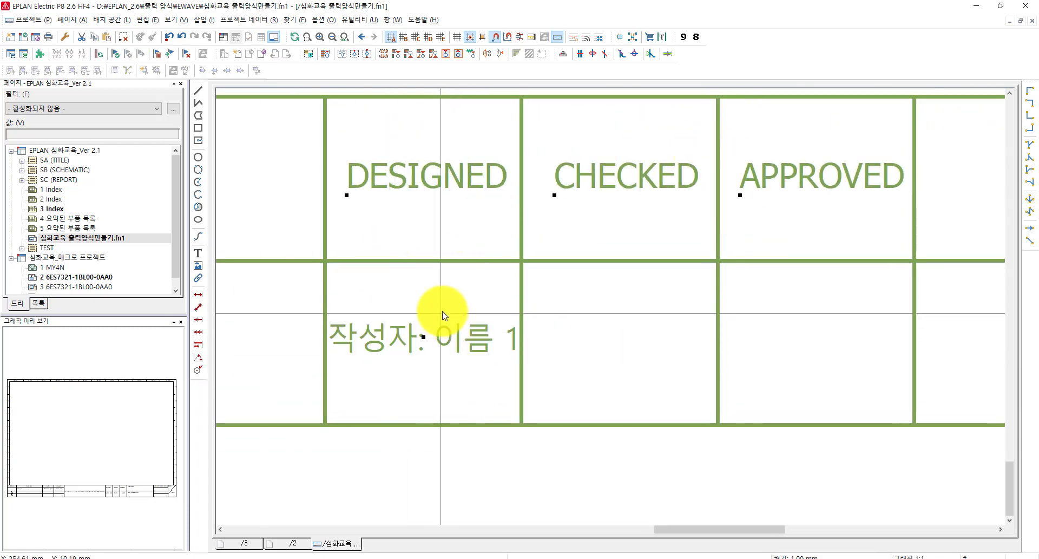
left_click(822, 173)
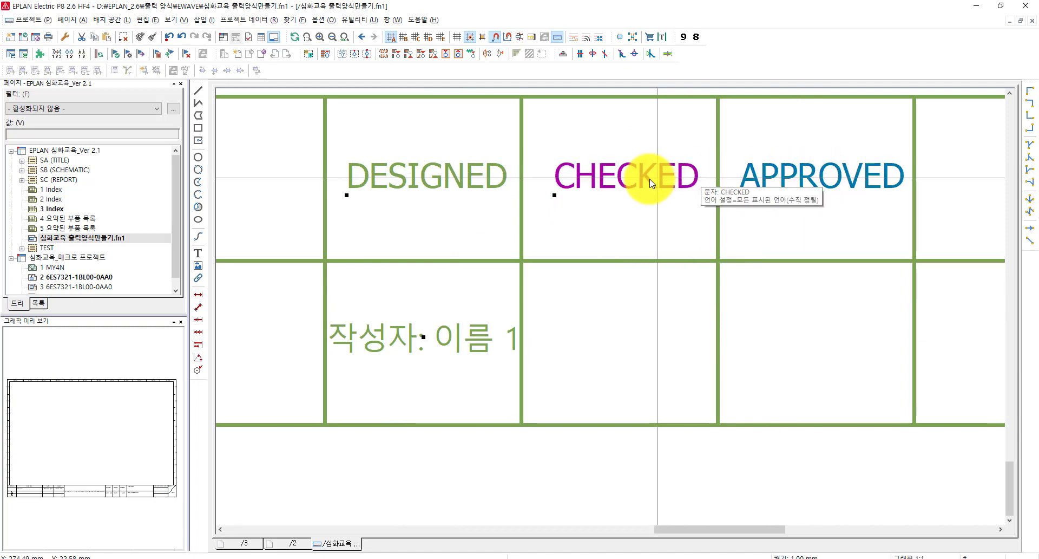
left_click(651, 177)
left_click(817, 176)
left_click(612, 174)
Copy the 작성자: 이름 1 text to the centres of the cells below CHECKED and APPROVED.
left_click(421, 334)
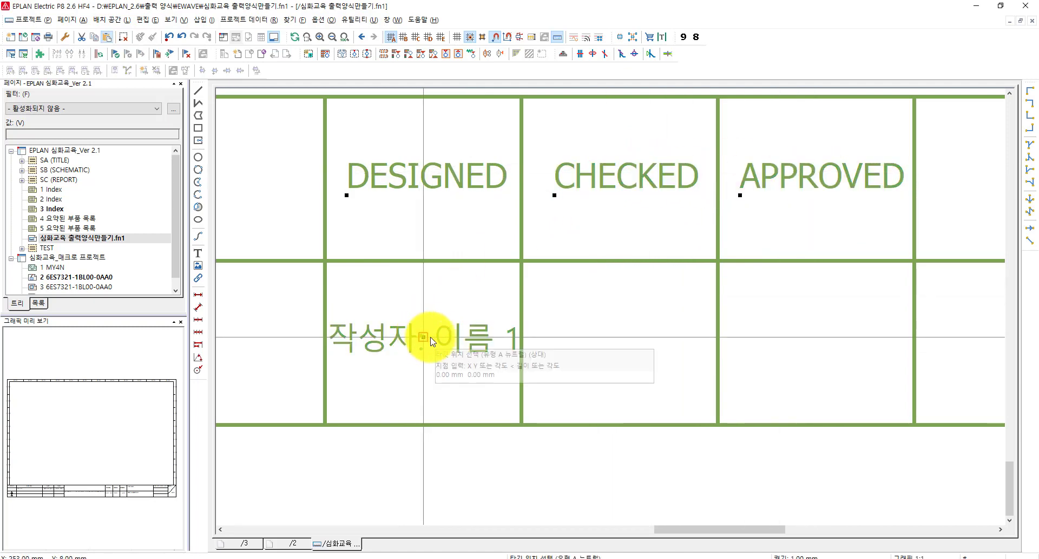
left_click(620, 336)
left_click(812, 337)
key("Escape")
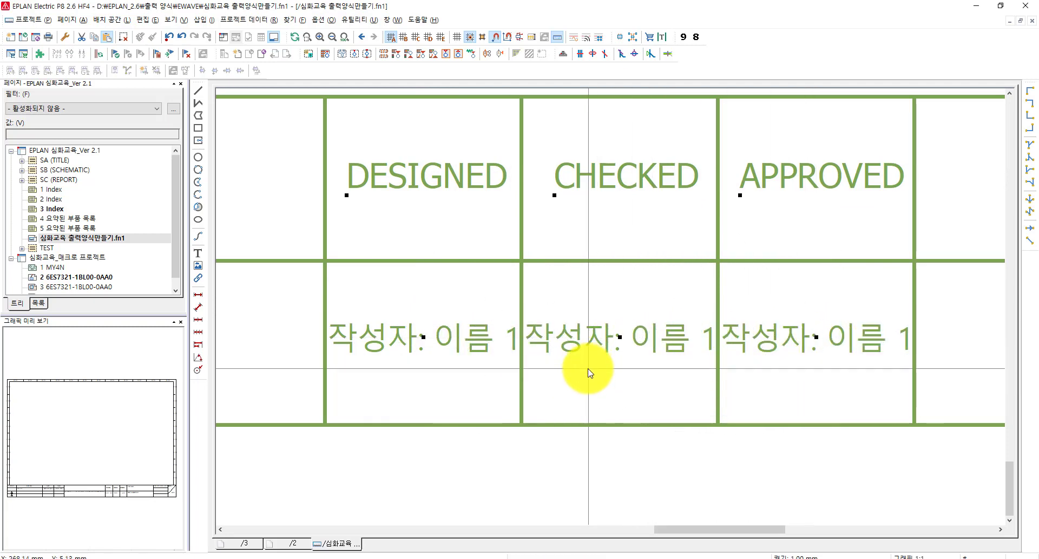
middle_click_drag(588, 360, 587, 338)
scroll(588, 336, "down", 1)
double_click(601, 327)
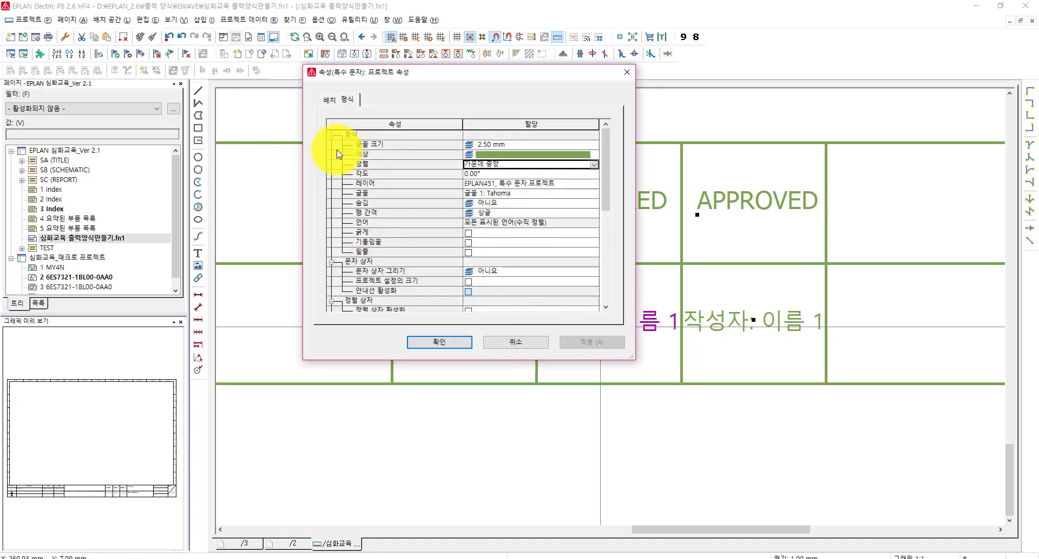
left_click(329, 100)
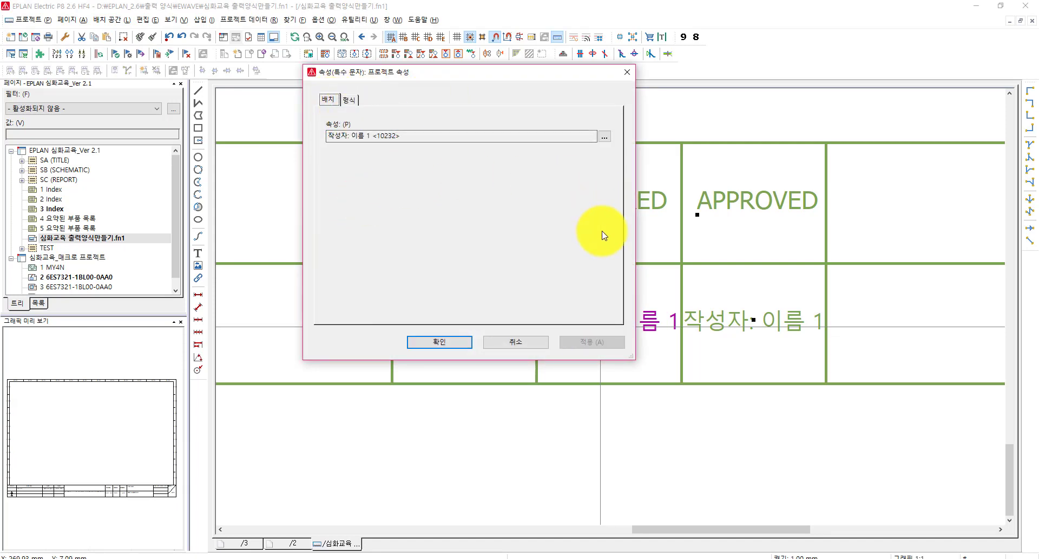
key("Escape")
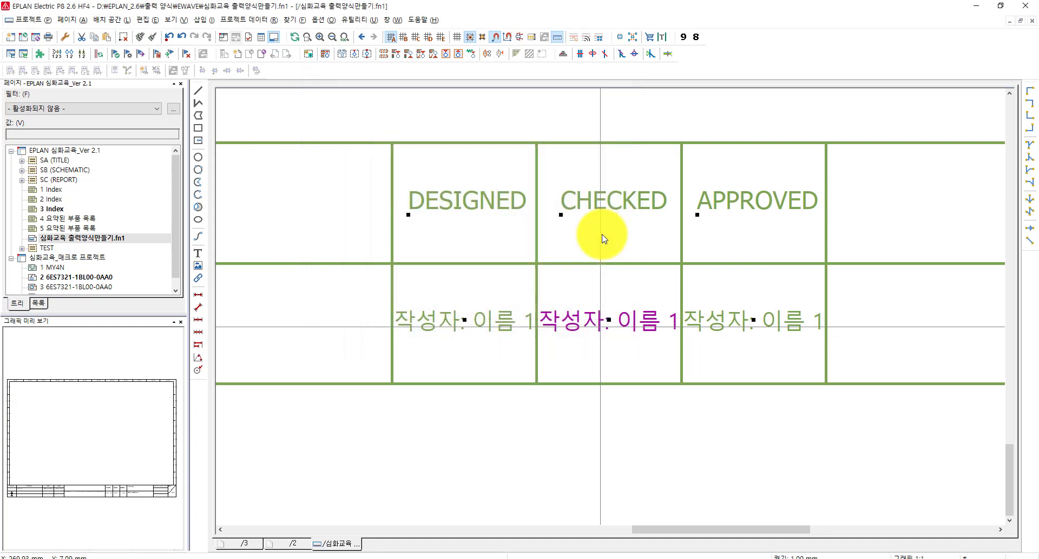
Change the property of the special text below CHECKED to 확인자 <10162>.
double_click(615, 332)
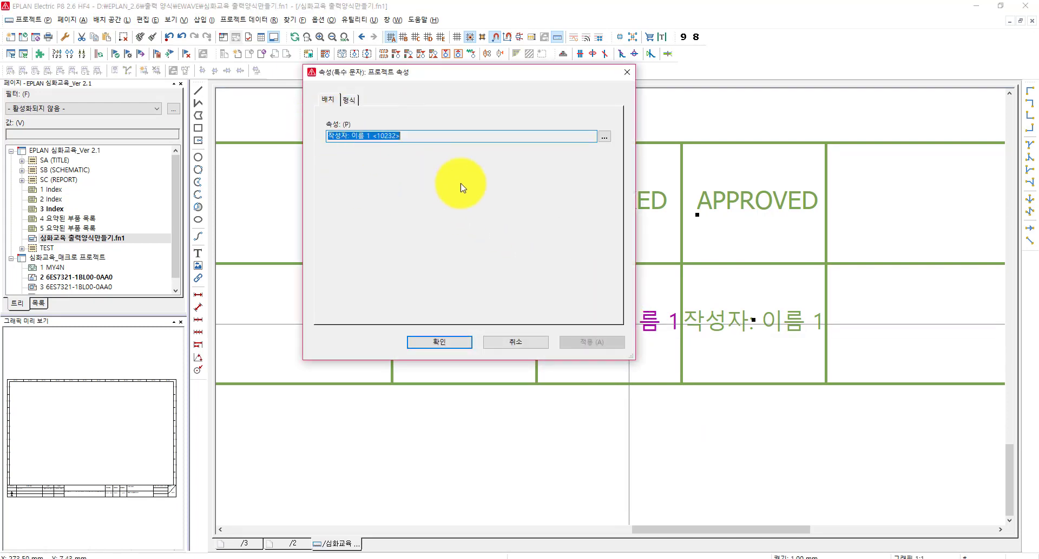
left_click(605, 137)
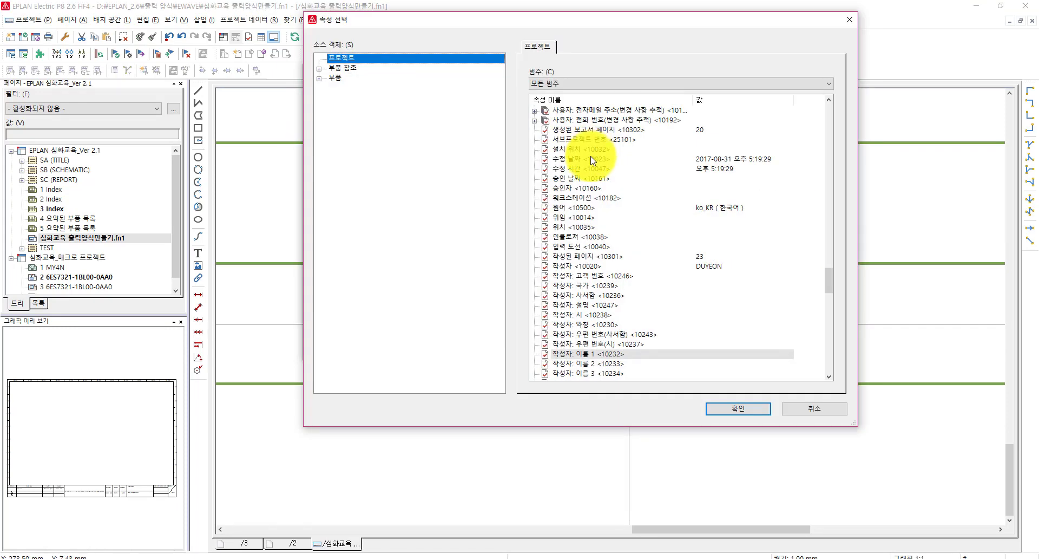
left_click(592, 345)
scroll(593, 351, "down", 10)
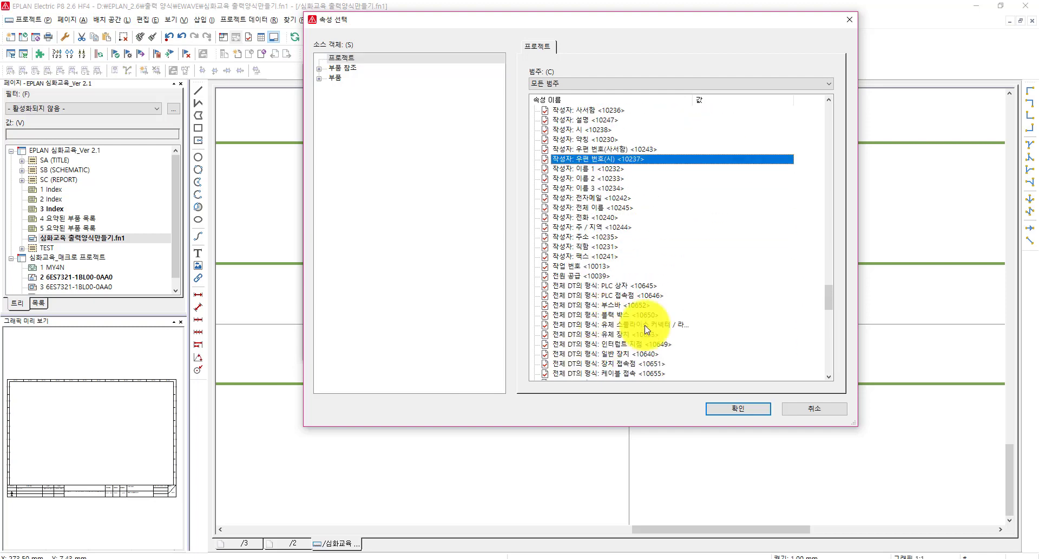
left_click_drag(835, 313, 811, 372)
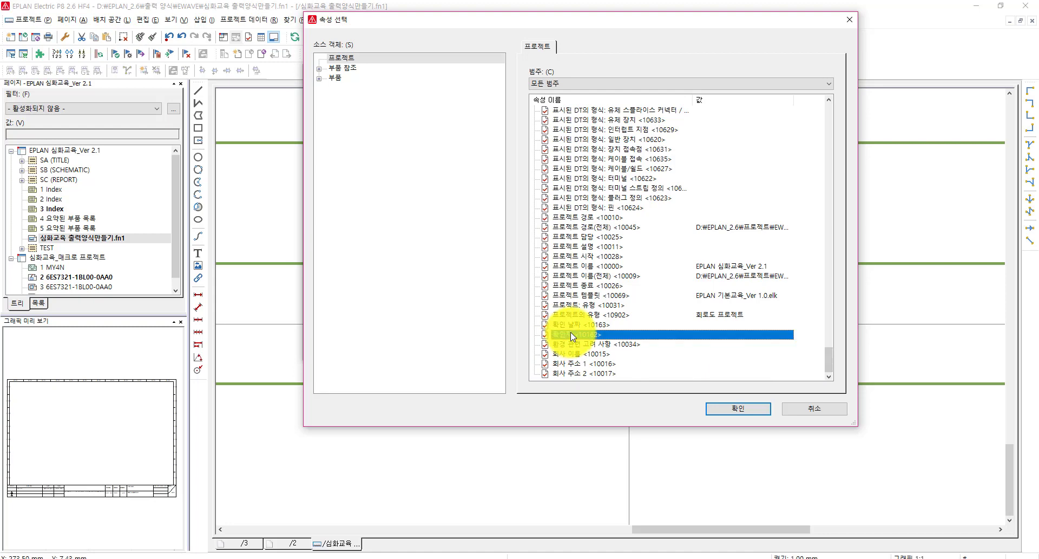
double_click(571, 334)
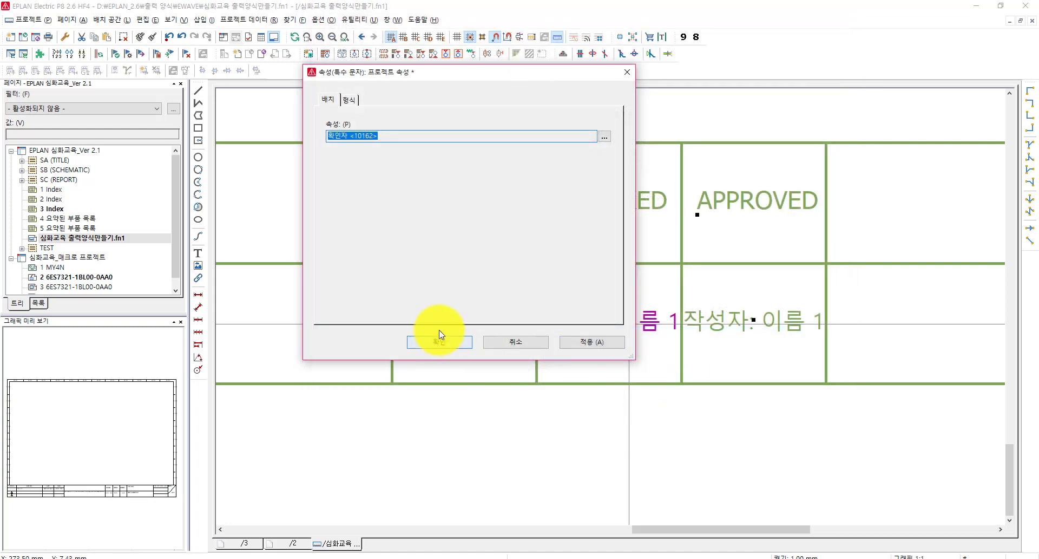
left_click(439, 343)
Change the property of the special text below APPROVED to 사용자 보조 필드 10 <EPLAN.Project.UserSupplementaryField10>.
scroll(673, 476, "up", 1)
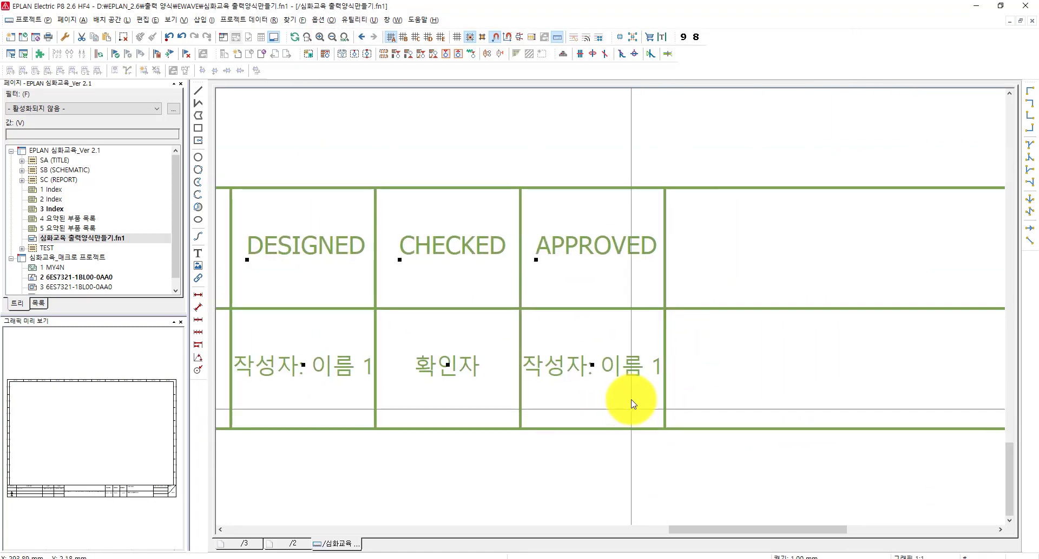
scroll(631, 287, "up", 3)
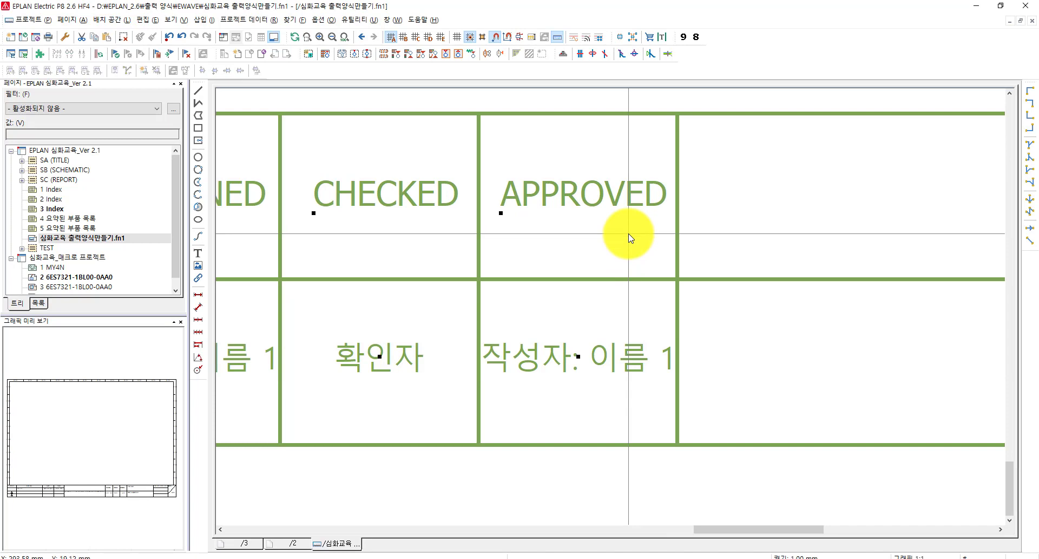
left_click_drag(628, 234, 526, 138)
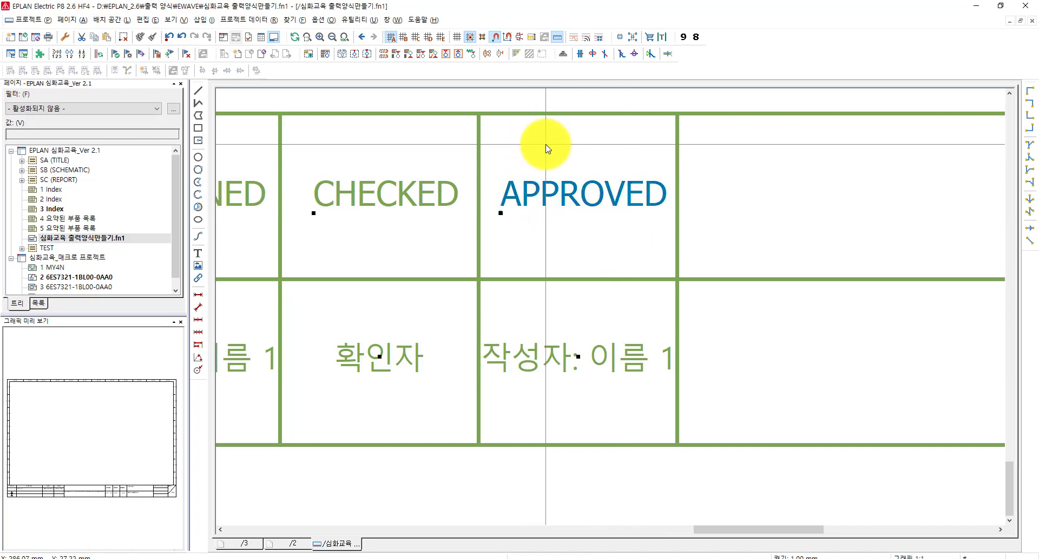
left_click(597, 307)
double_click(563, 357)
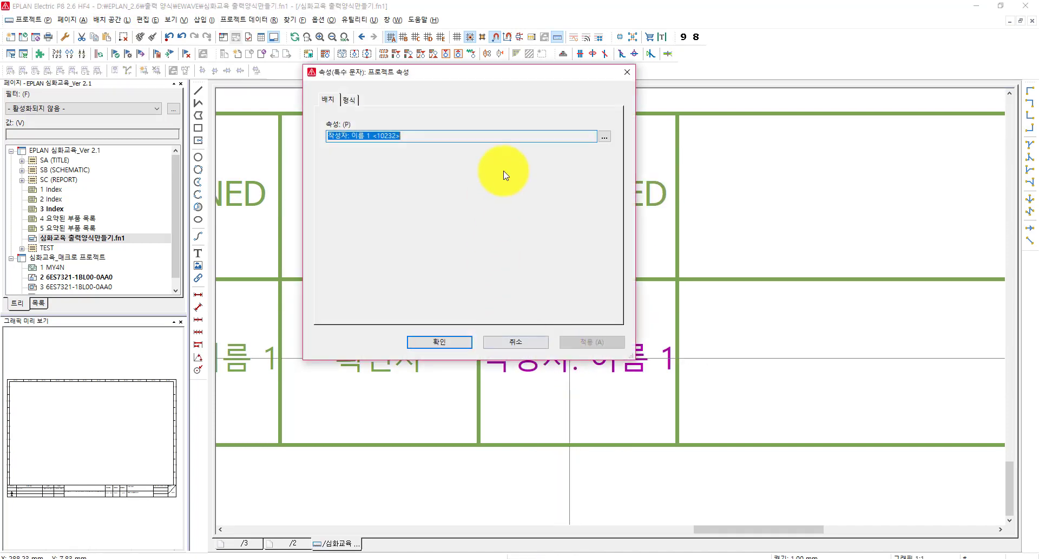
left_click(605, 137)
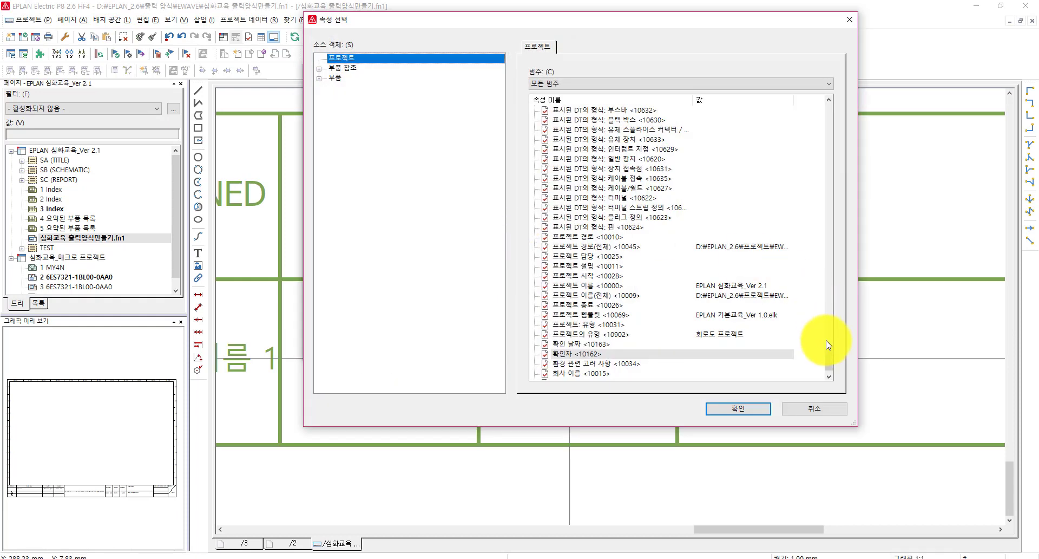
left_click_drag(824, 326, 792, 209)
left_click_drag(792, 174, 792, 171)
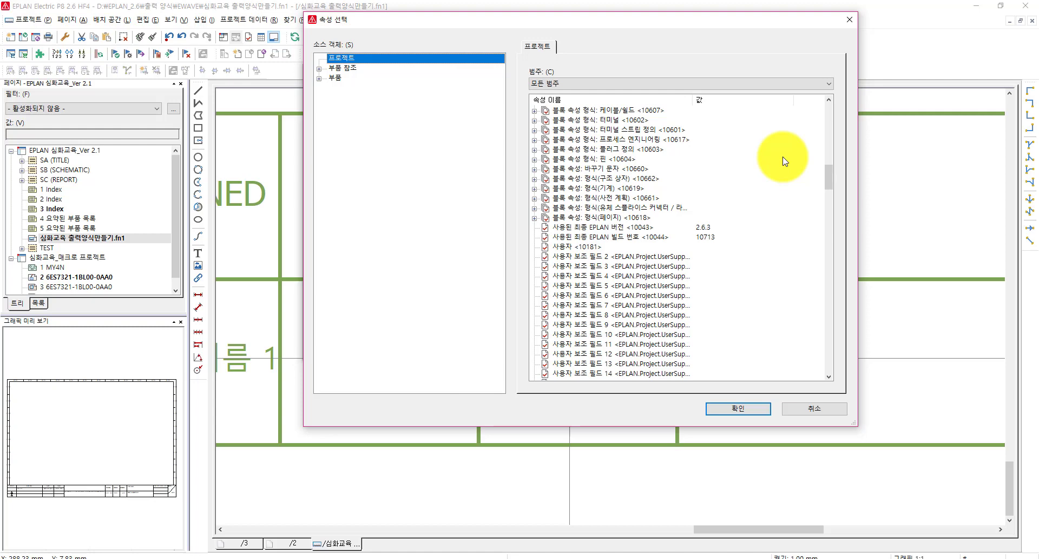
scroll(581, 310, "down", 1)
scroll(578, 295, "down", 1)
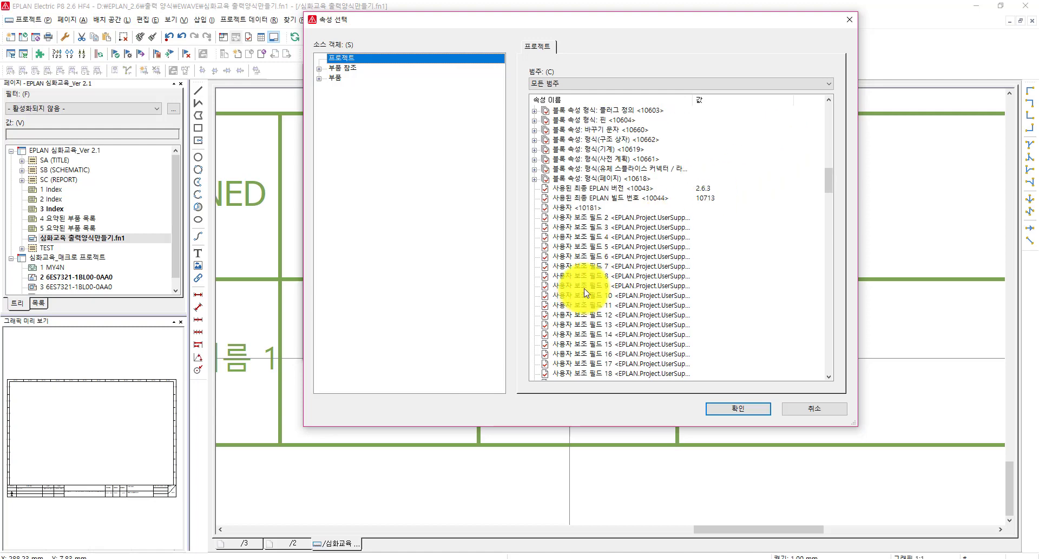
scroll(828, 166, "up", 4)
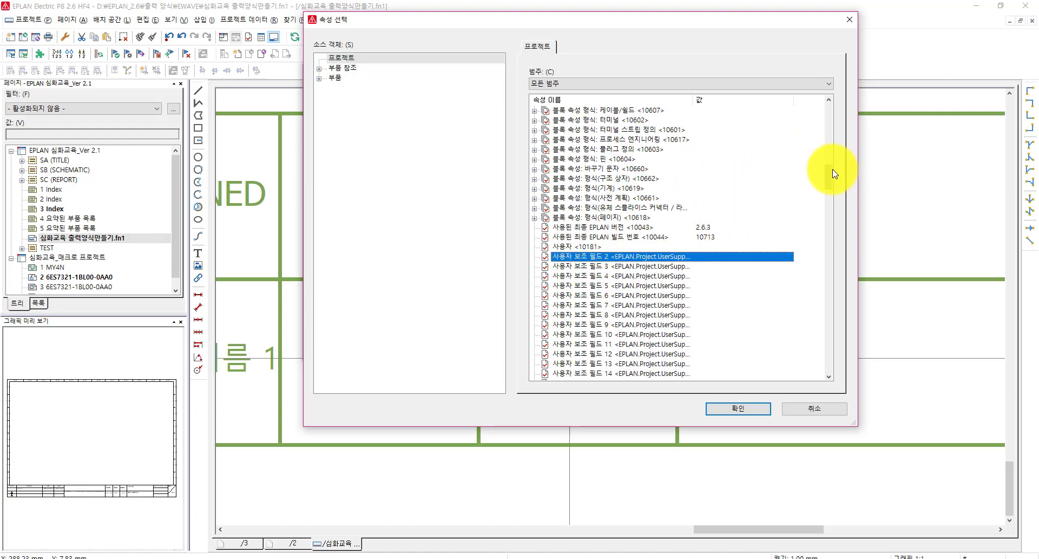
left_click_drag(830, 178, 805, 257)
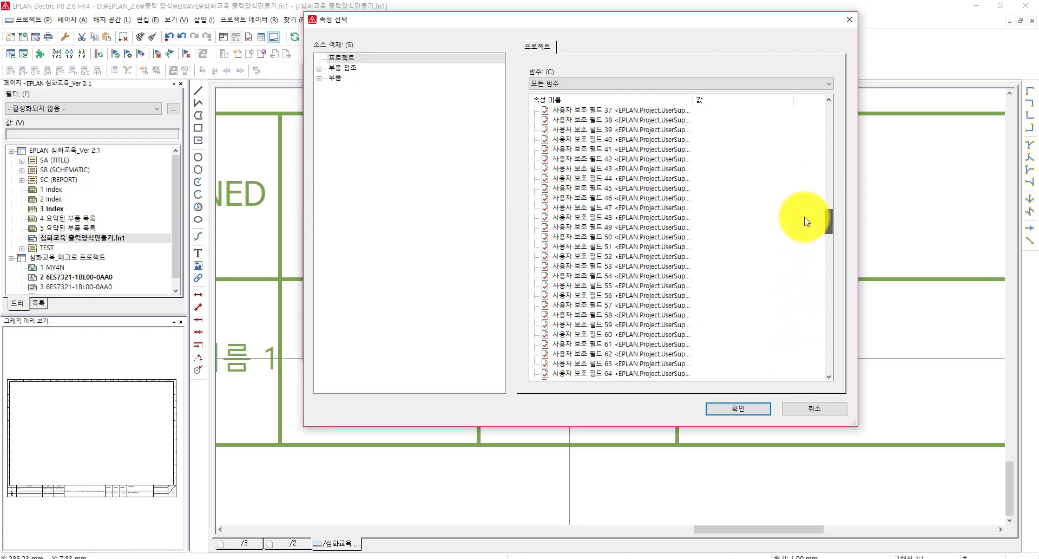
left_click_drag(808, 210, 808, 210)
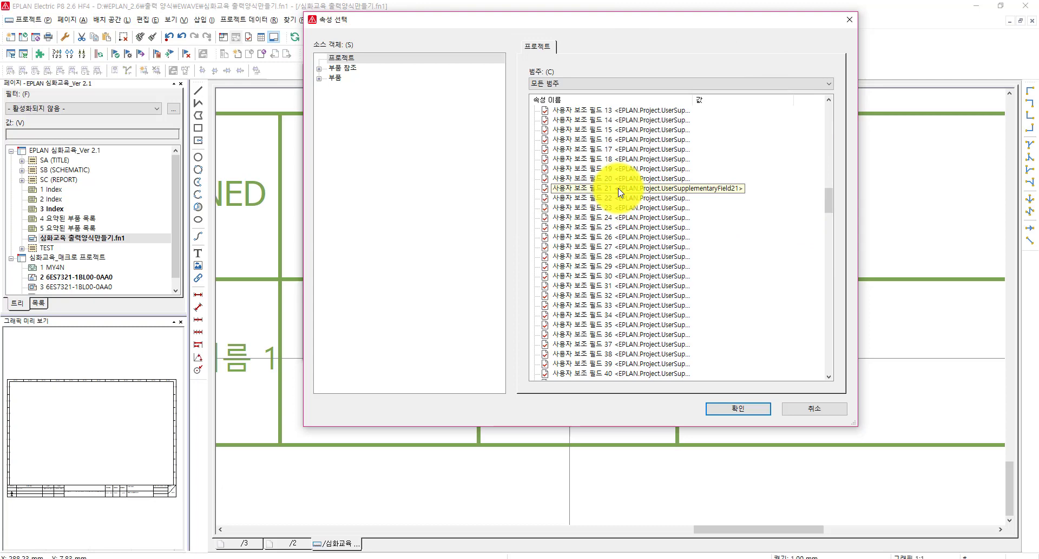
left_click_drag(827, 191, 826, 186)
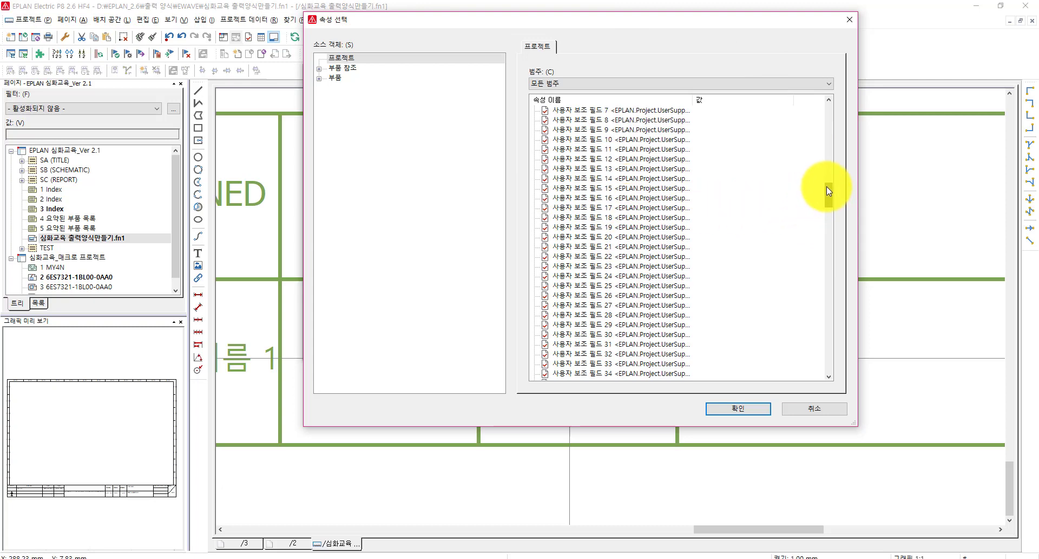
double_click(606, 142)
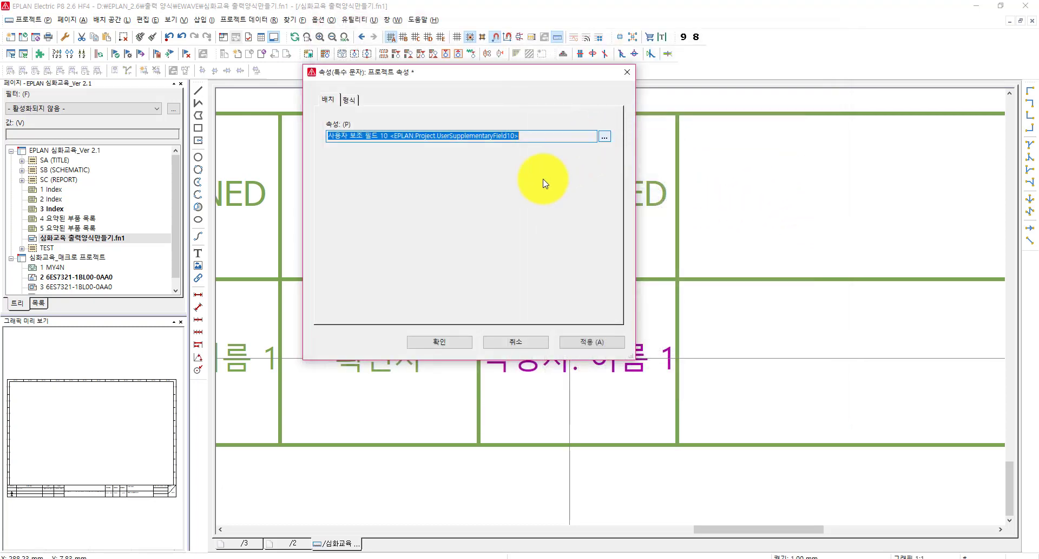
left_click(439, 342)
left_click(608, 348)
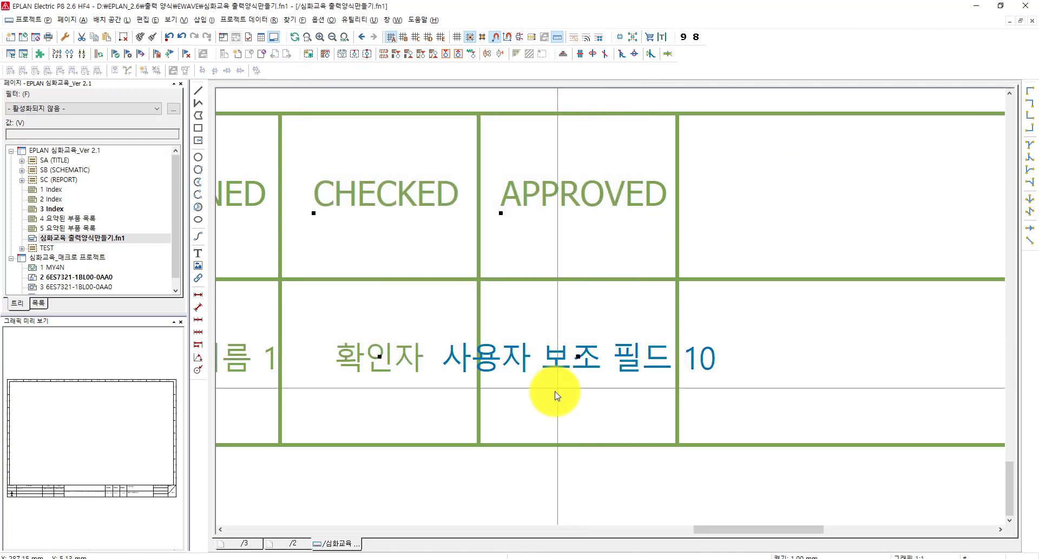
scroll(584, 264, "down", 2)
scroll(758, 433, "down", 2)
scroll(828, 471, "down", 1)
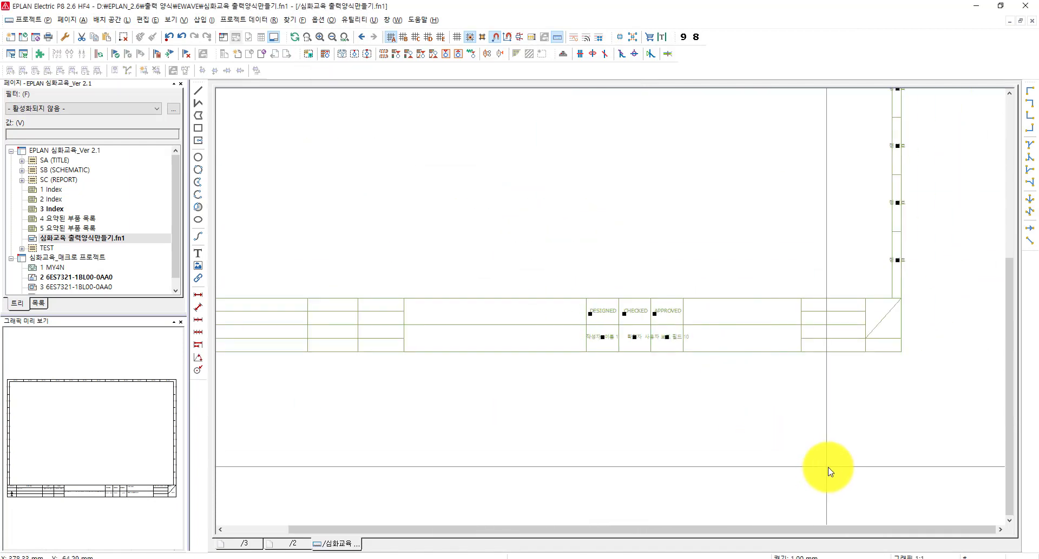
scroll(896, 468, "down", 2)
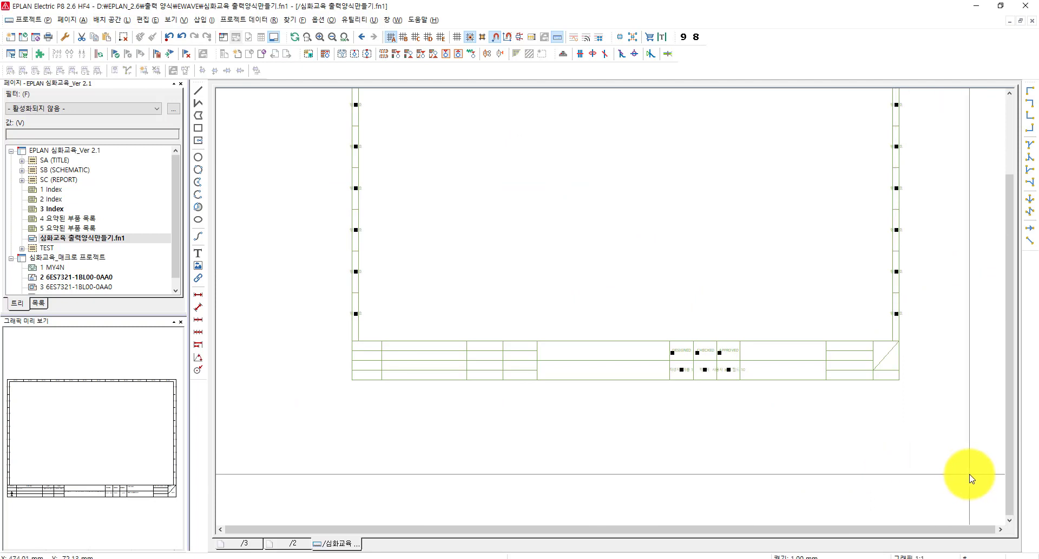
Examine the special texts placed below DESIGNED, CHECKED and APPROVED in the plot frame's title block.
scroll(898, 439, "up", 3)
left_click_drag(986, 482, 595, 205)
left_click(565, 220)
middle_click_drag(564, 220, 687, 295)
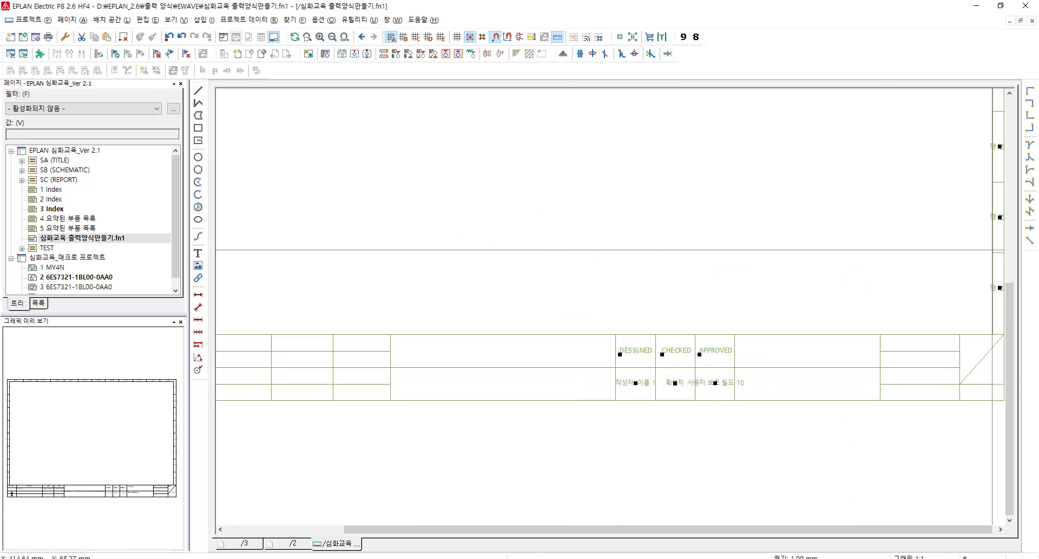
scroll(730, 305, "up", 4)
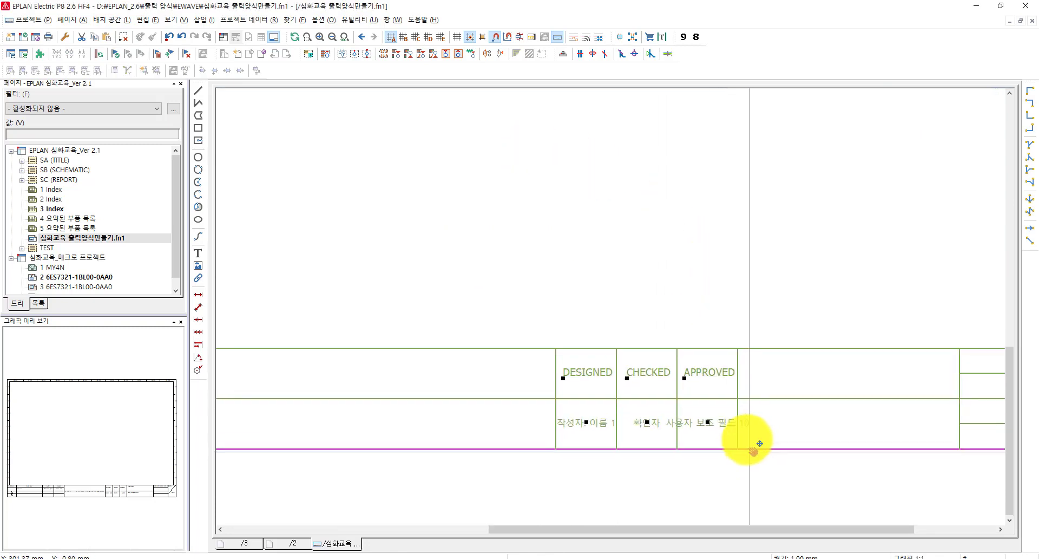
middle_click_drag(757, 463, 749, 393)
scroll(784, 453, "down", 3)
scroll(784, 456, "down", 1)
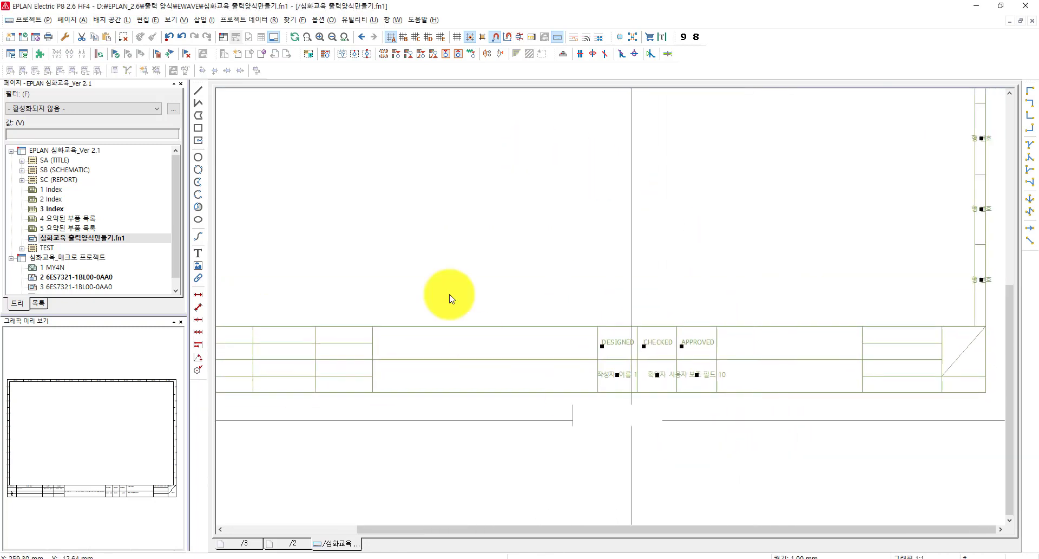
Close the plot frame 심화교육 출력양식만들기.fn1 and bring the whole drawing index page into view.
left_click(79, 239)
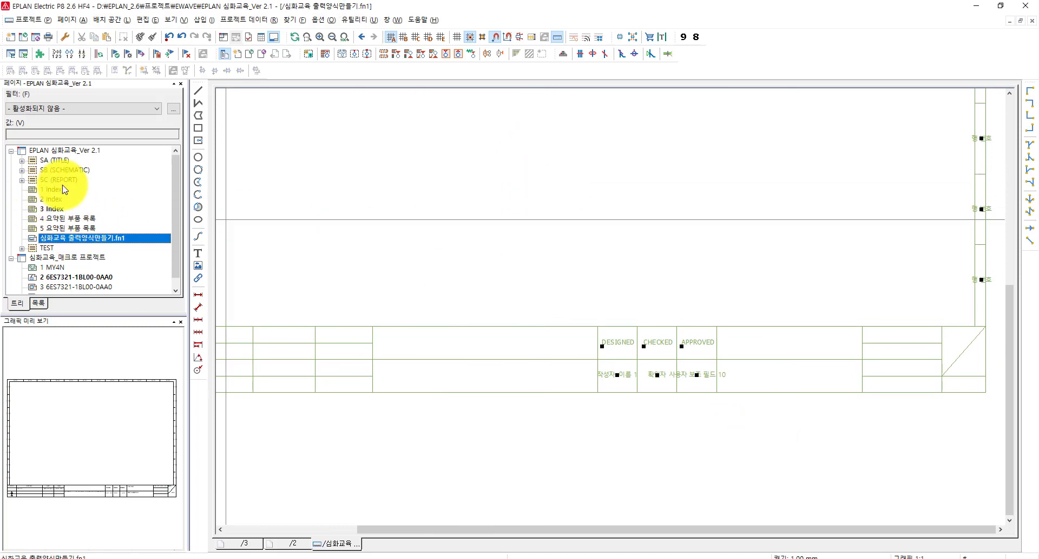
right_click(69, 233)
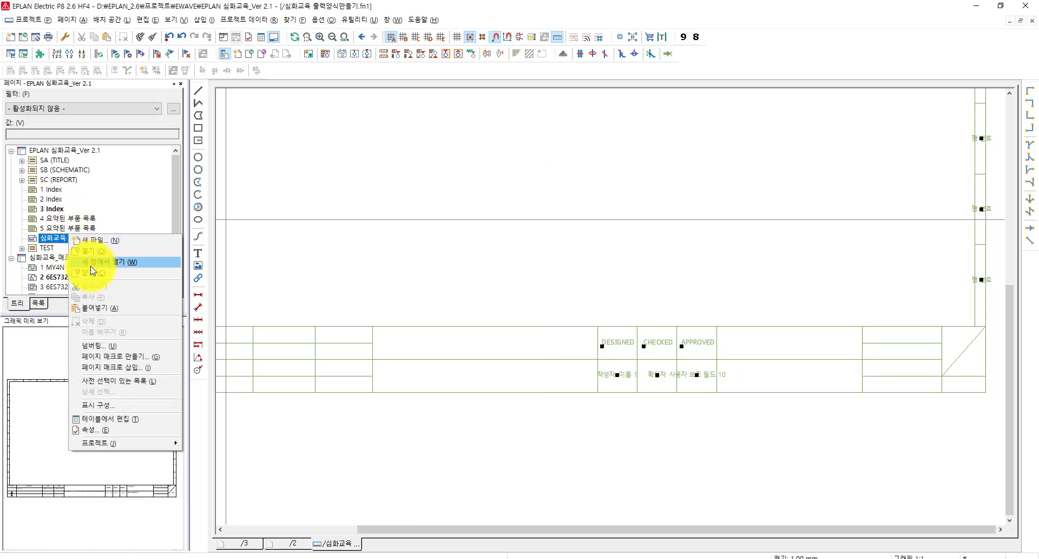
left_click(92, 275)
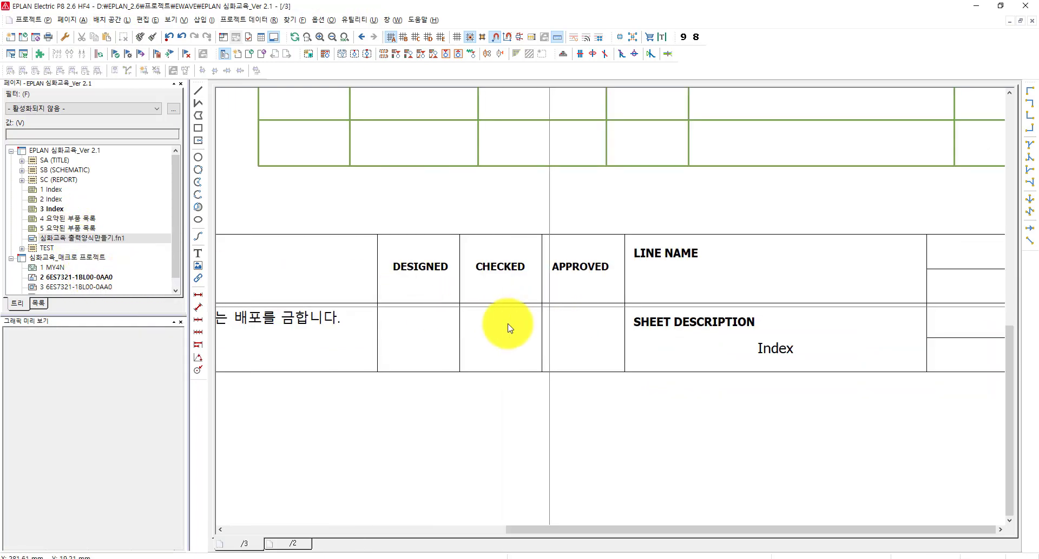
scroll(506, 325, "down", 3)
scroll(566, 415, "down", 3)
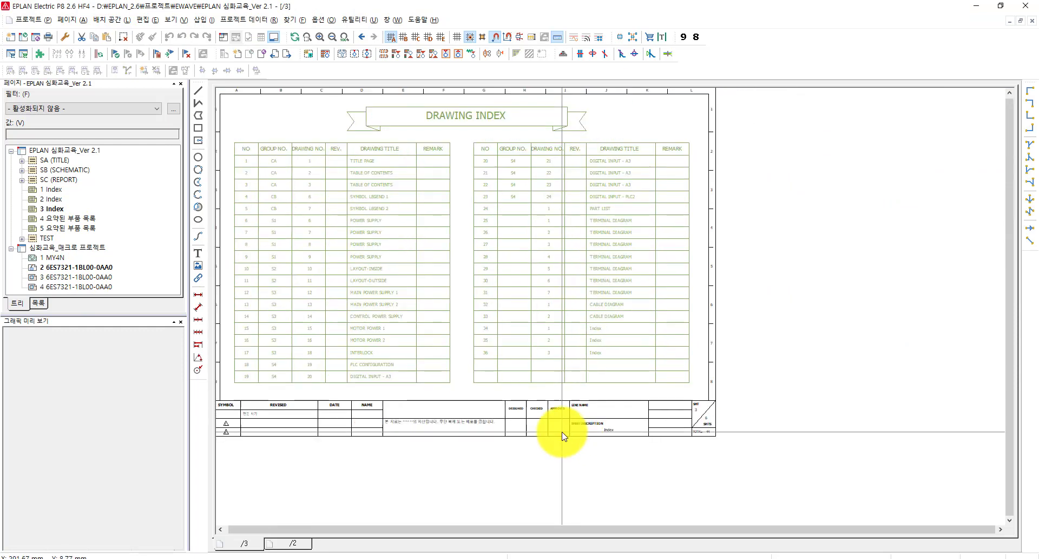
middle_click_drag(323, 381, 441, 441)
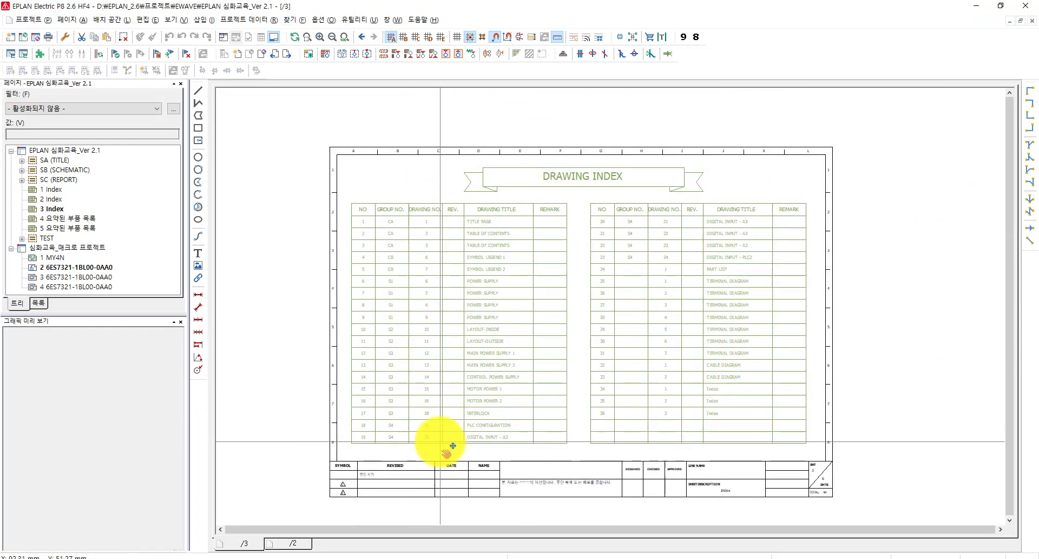
middle_click_drag(690, 507, 626, 484)
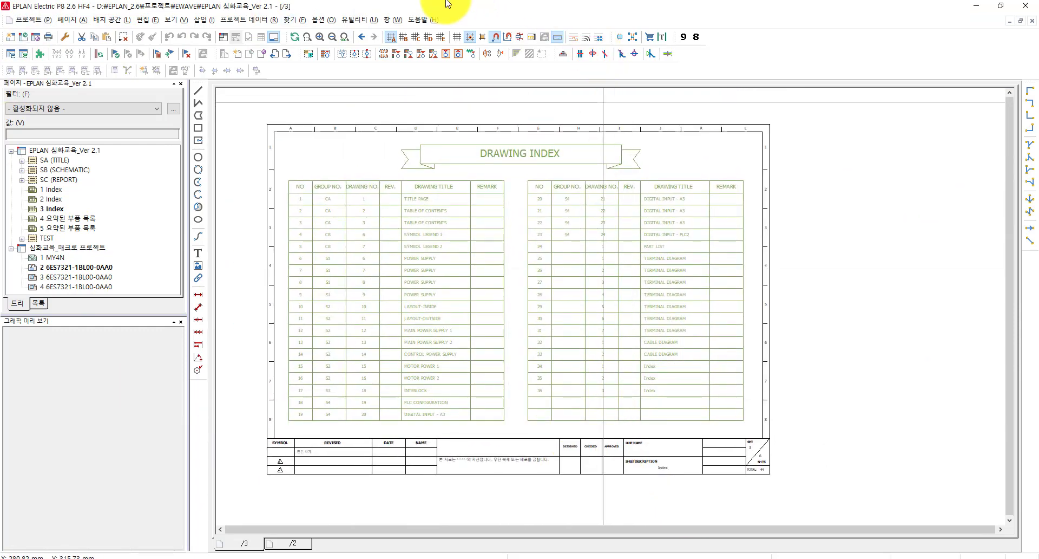
Open the page management settings (관리 > 페이지) of the project EPLAN 심화교육_Ver 2.1.
left_click(322, 20)
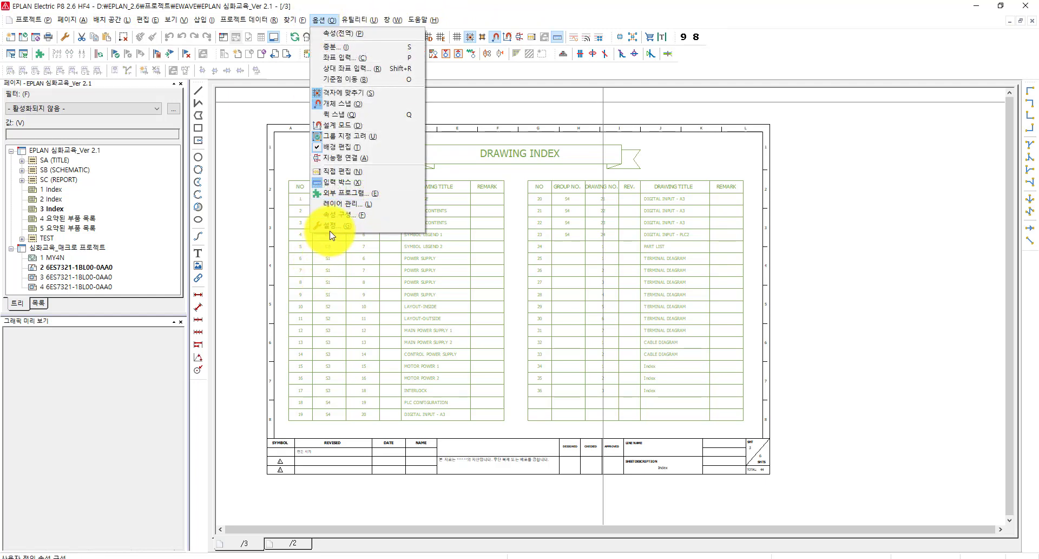
left_click(343, 226)
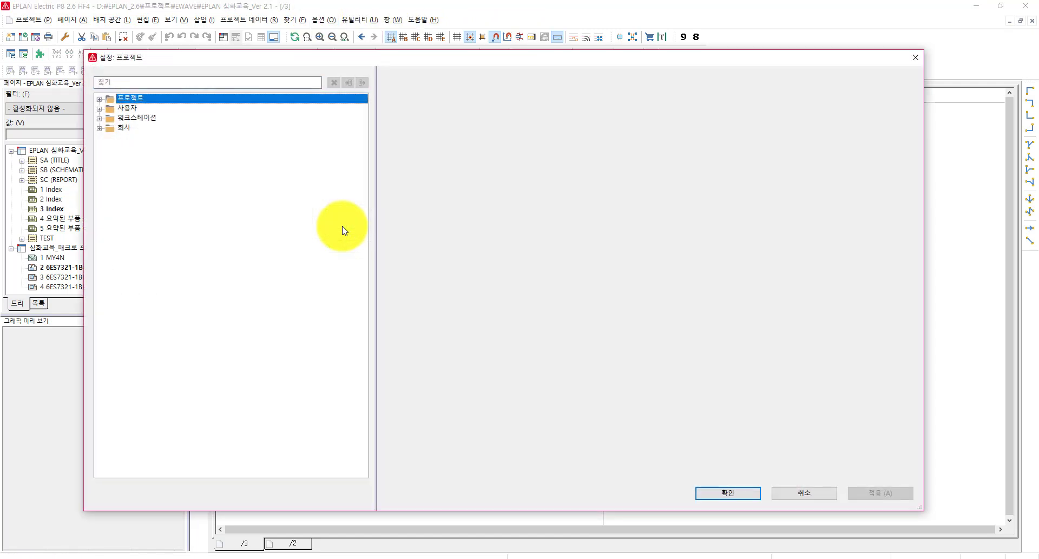
double_click(134, 98)
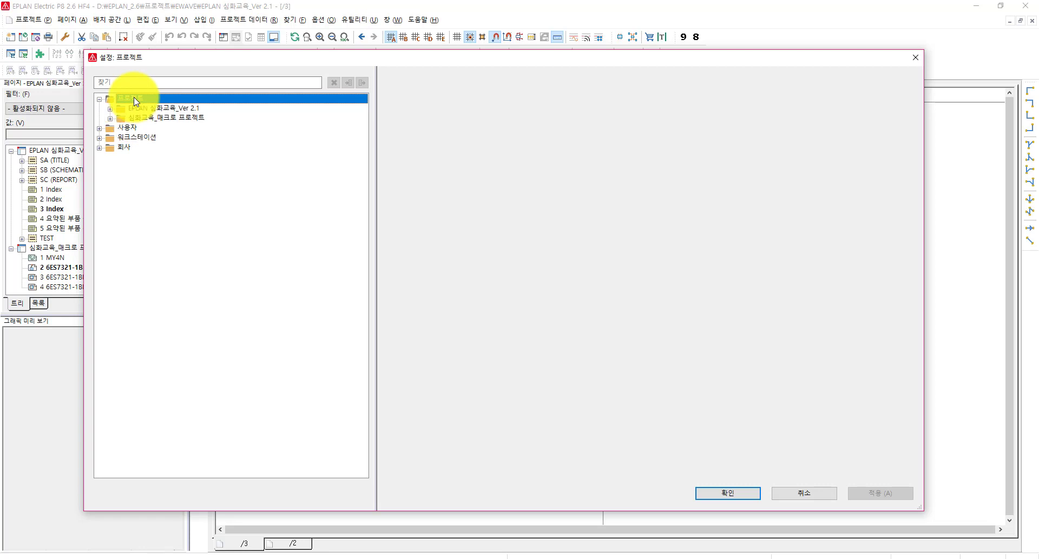
double_click(144, 108)
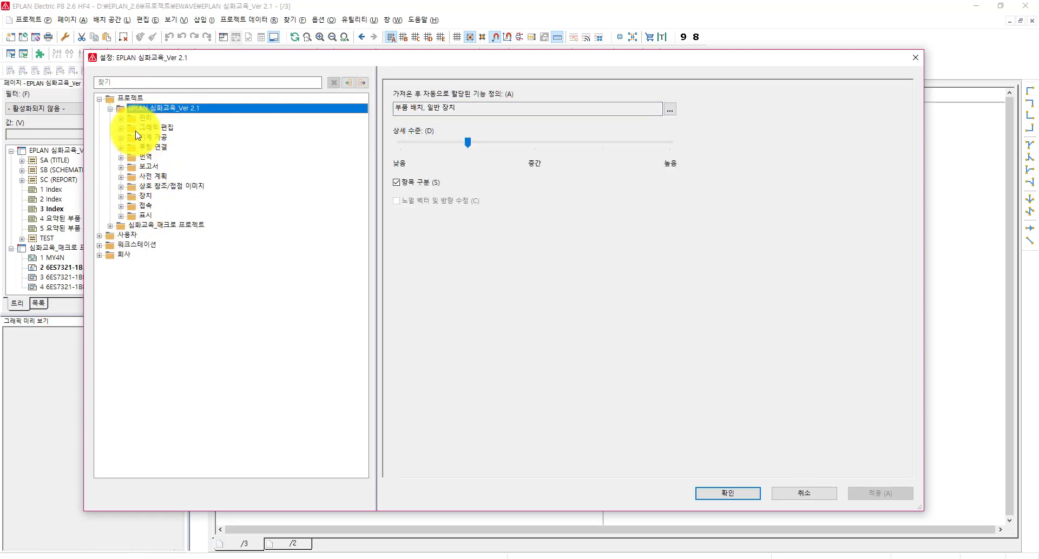
double_click(148, 126)
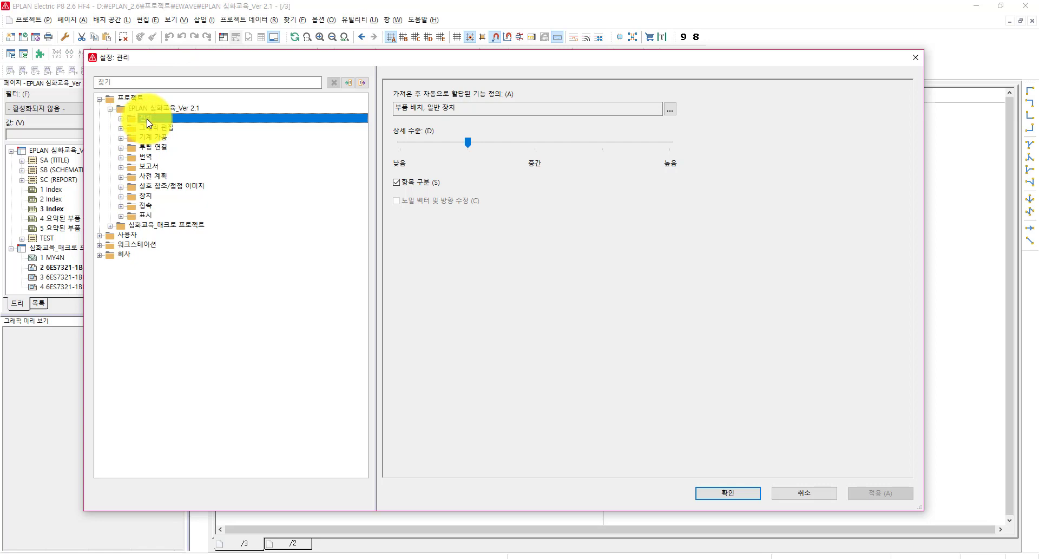
double_click(142, 119)
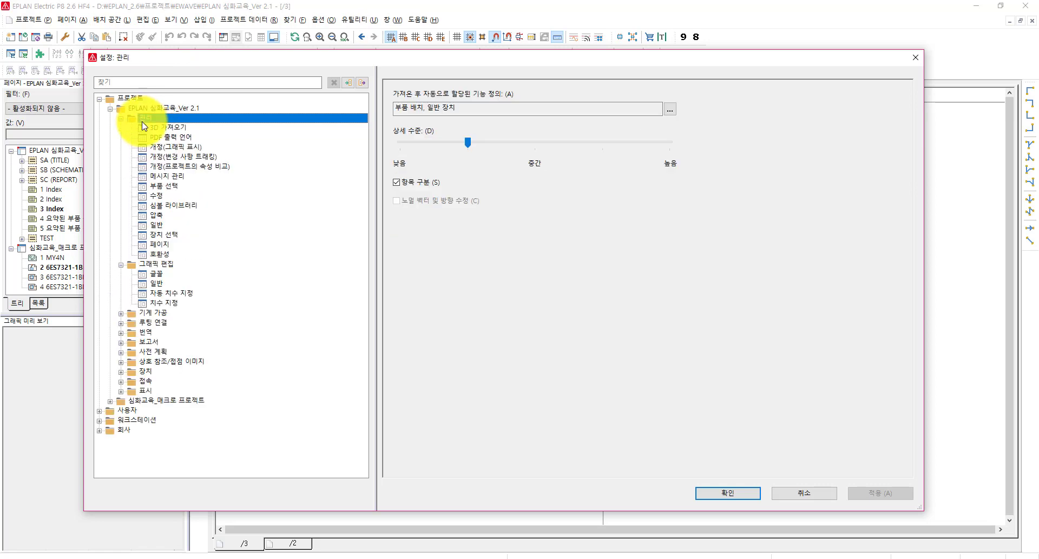
left_click(158, 246)
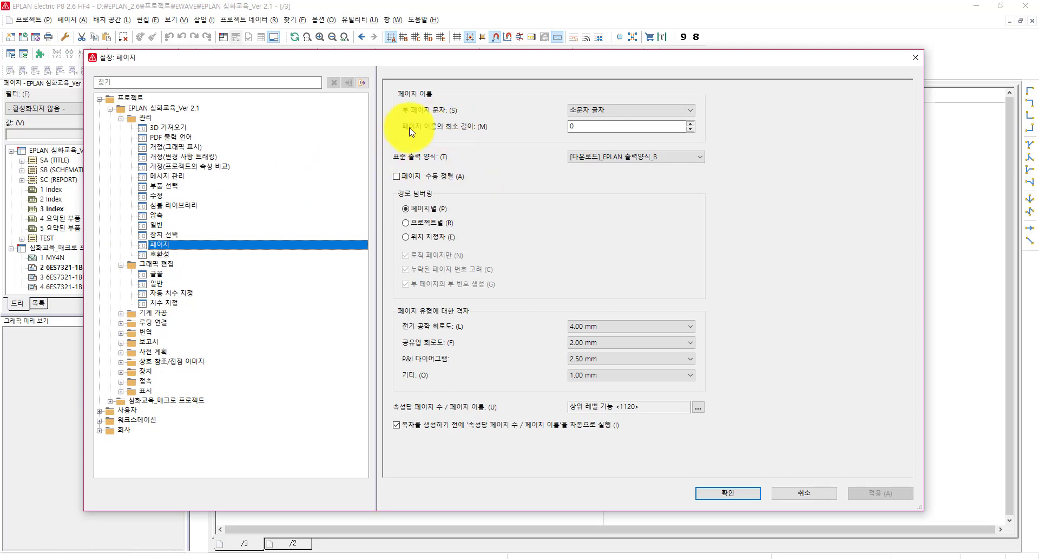
Set the project's default plot frame to the file 심화교육 출력양식만들기.fn1 and apply the settings.
left_click(599, 158)
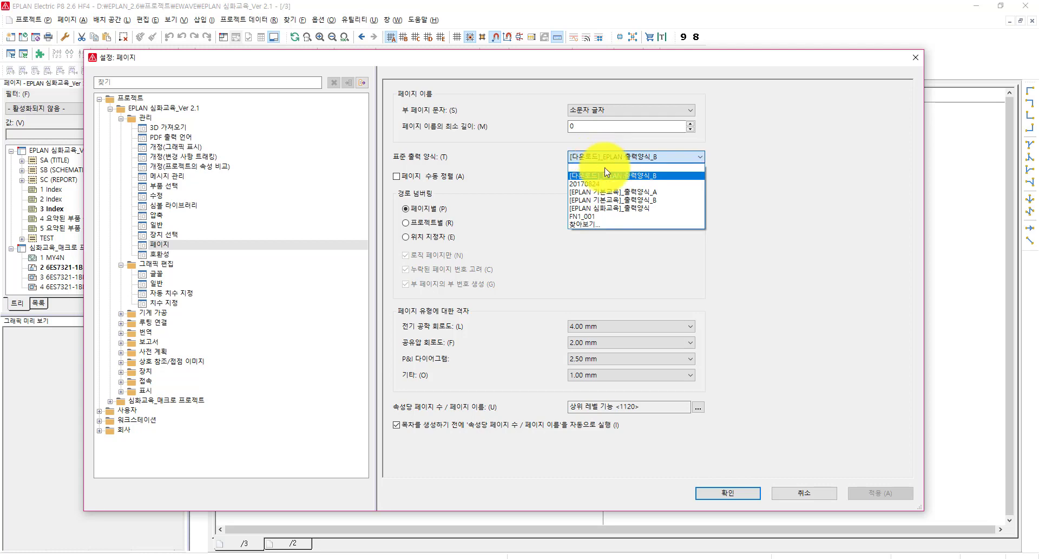
left_click(597, 225)
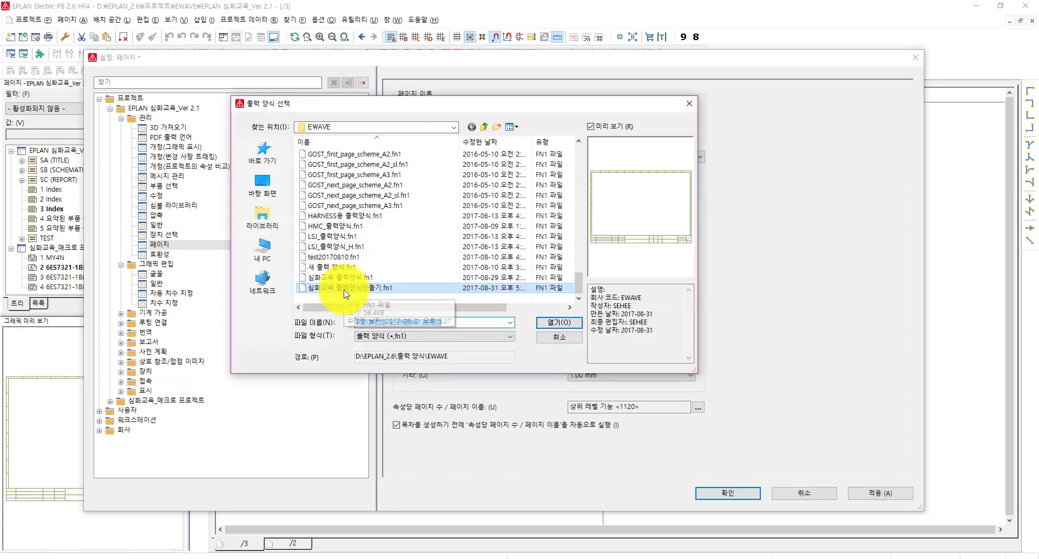
double_click(345, 293)
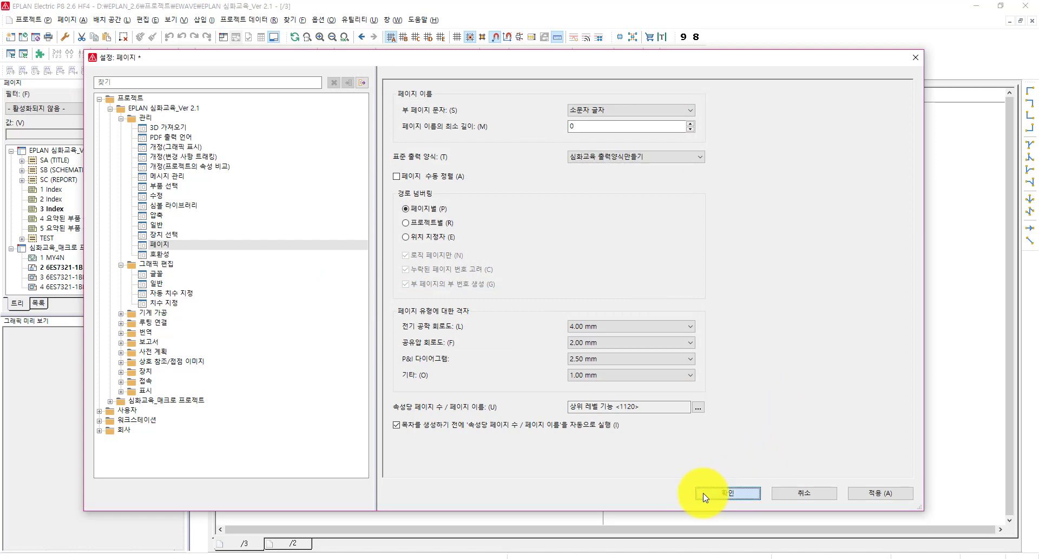
left_click(727, 493)
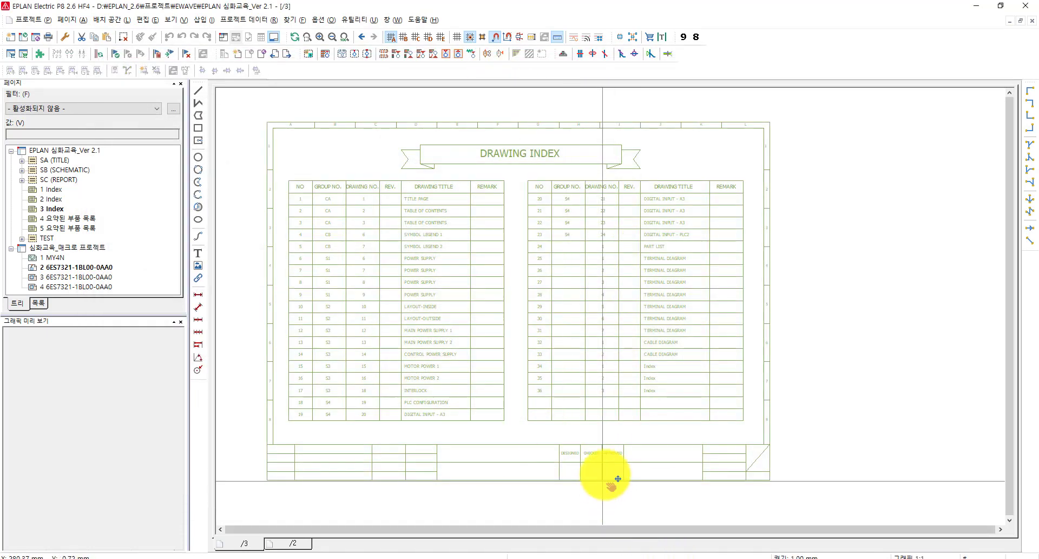
Examine the new plot frame on the drawing index page, especially the cells below DESIGNED, CHECKED and APPROVED.
middle_click_drag(629, 507, 654, 465)
middle_click_drag(339, 269, 460, 363)
scroll(435, 265, "up", 3)
mouse_move(525, 167)
middle_mouse_down()
mouse_move(534, 181)
mouse_move(520, 195)
mouse_move(495, 197)
mouse_move(388, 92)
middle_mouse_up()
middle_click_drag(633, 411, 478, 167)
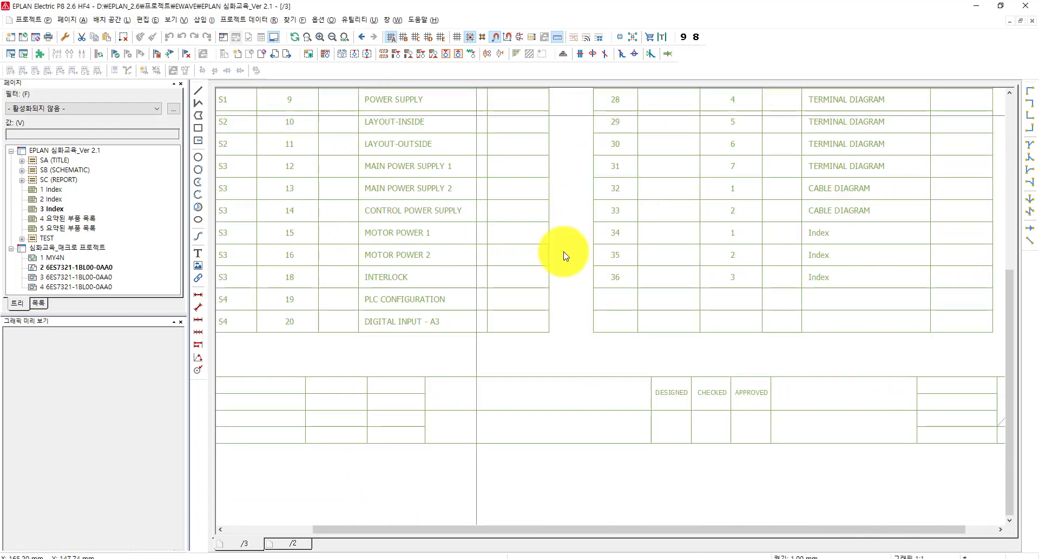
middle_click_drag(647, 386, 640, 312)
scroll(709, 386, "up", 4)
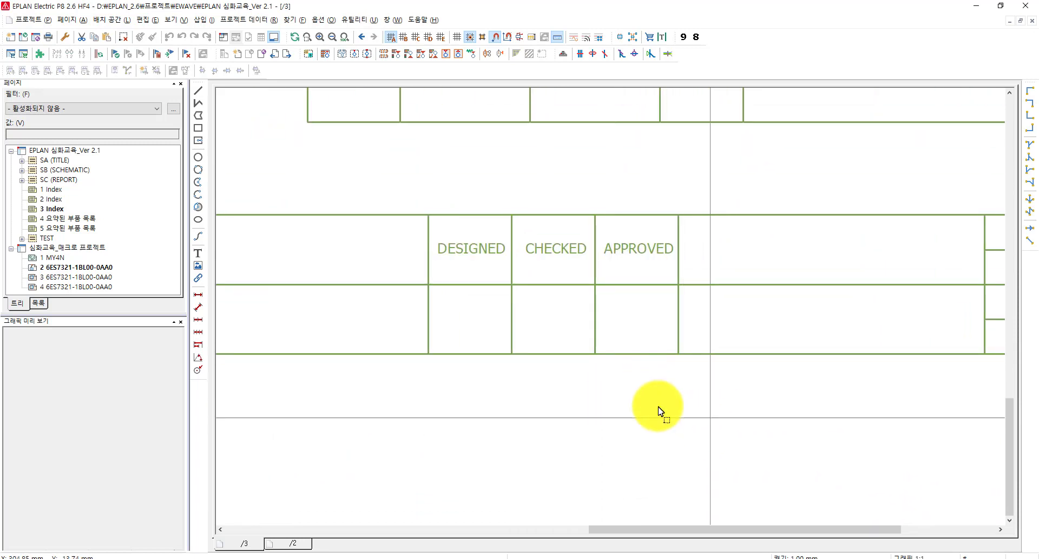
left_click_drag(715, 417, 761, 435)
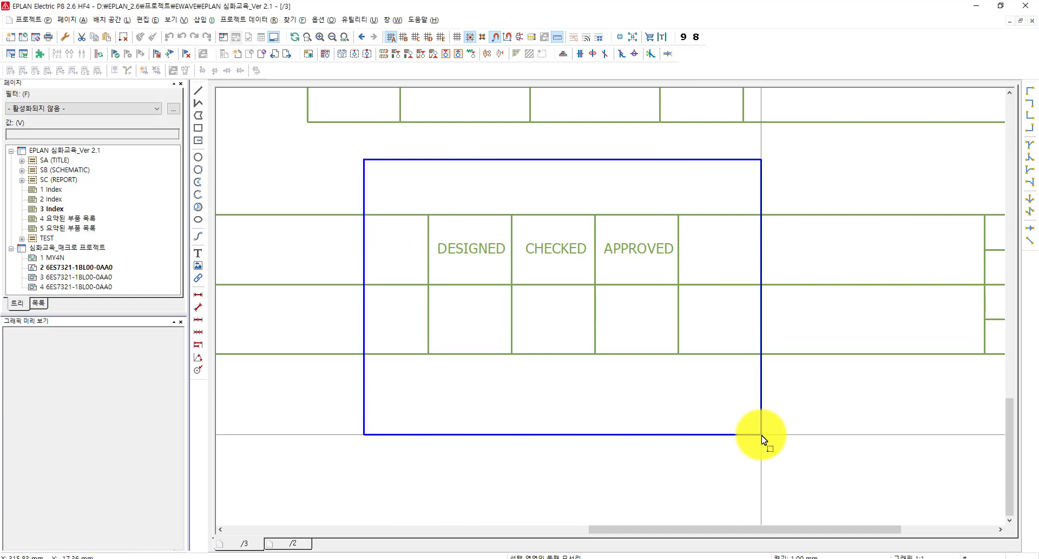
scroll(736, 409, "up", 3)
scroll(784, 450, "down", 2)
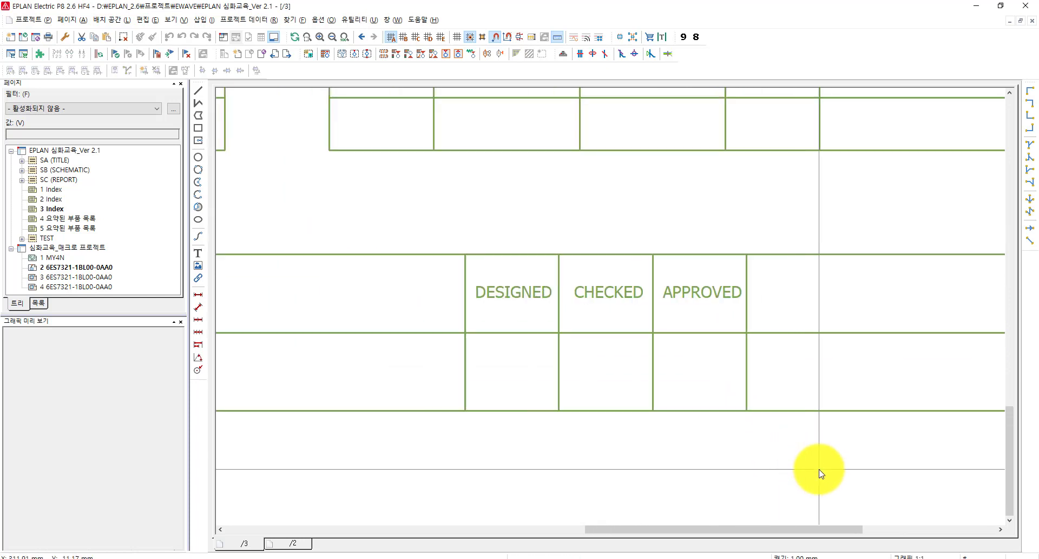
left_click_drag(380, 202, 382, 204)
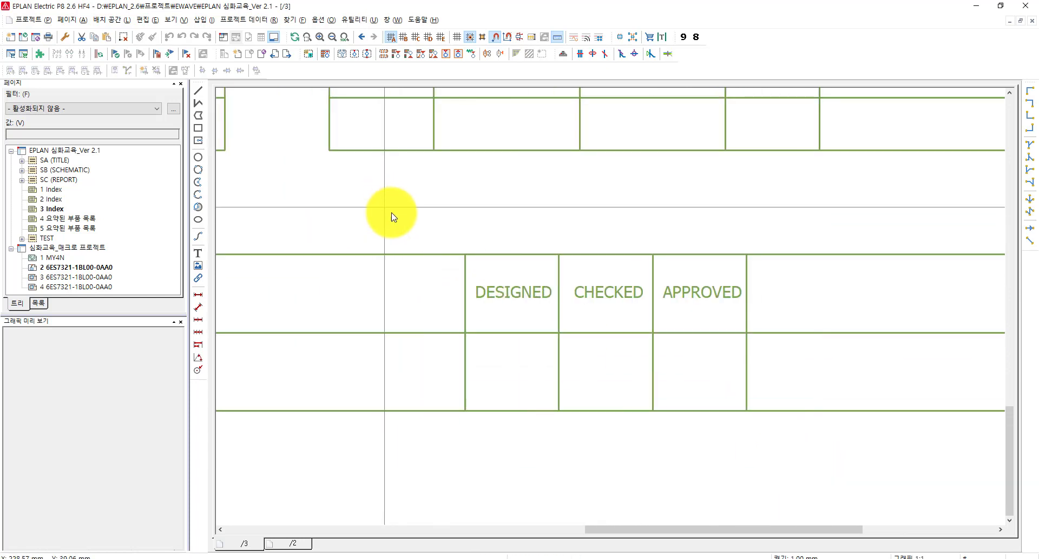
Add the property 작성자: 이름 1 <10232> to the project properties of EPLAN 심화교육_Ver 2.1.
left_click(37, 152)
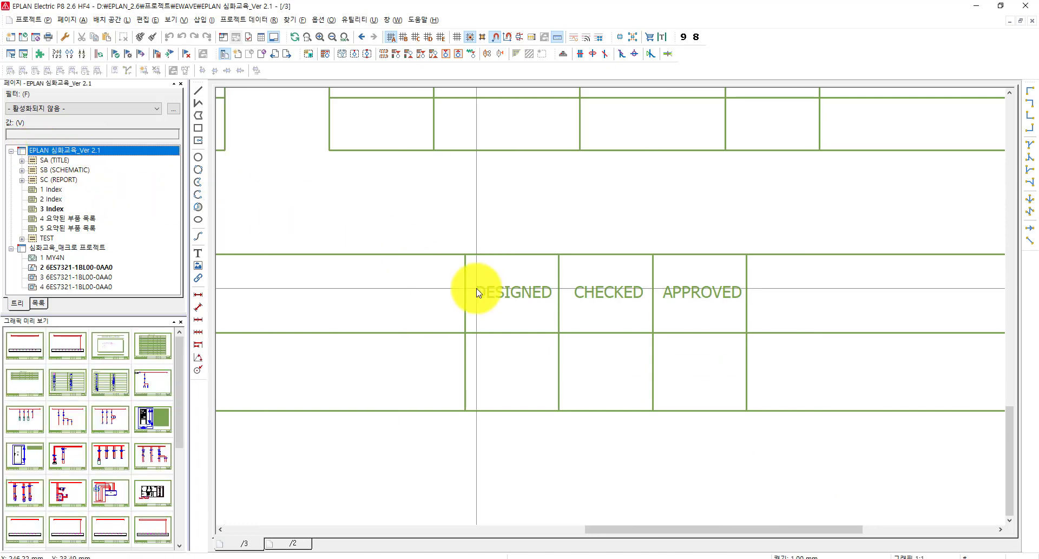
right_click(83, 155)
left_click(110, 345)
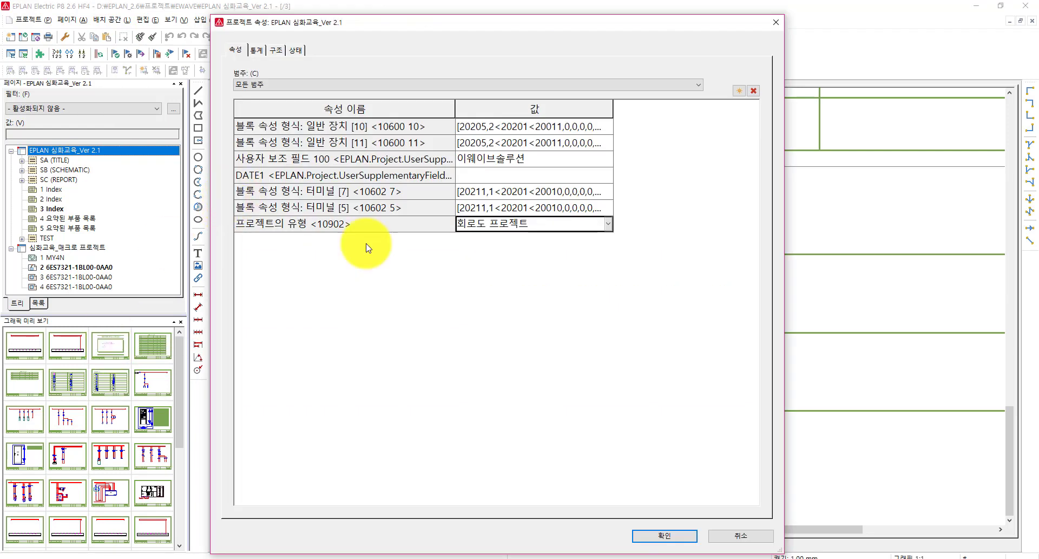
left_click(739, 91)
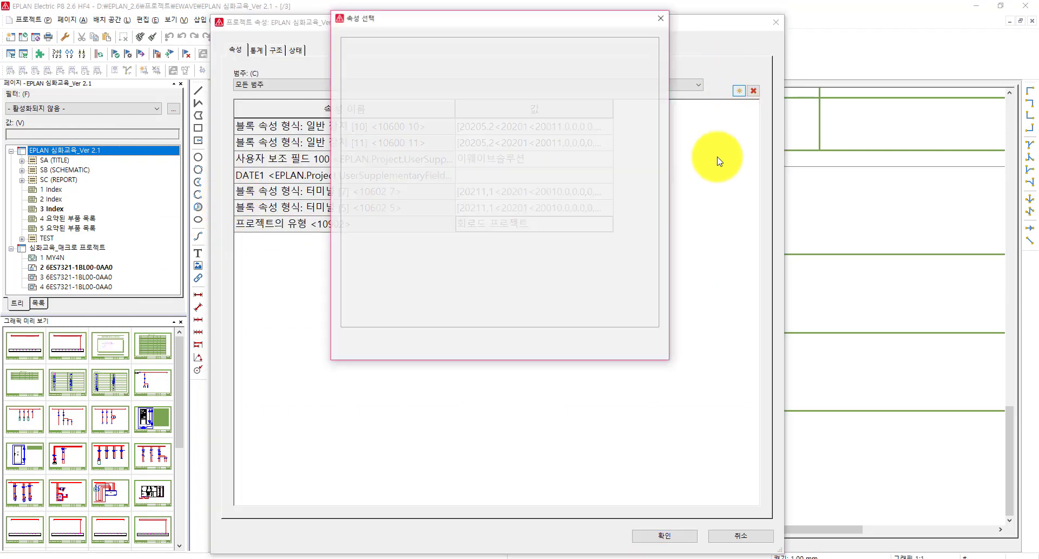
left_click_drag(652, 62, 636, 127)
scroll(626, 156, "down", 20)
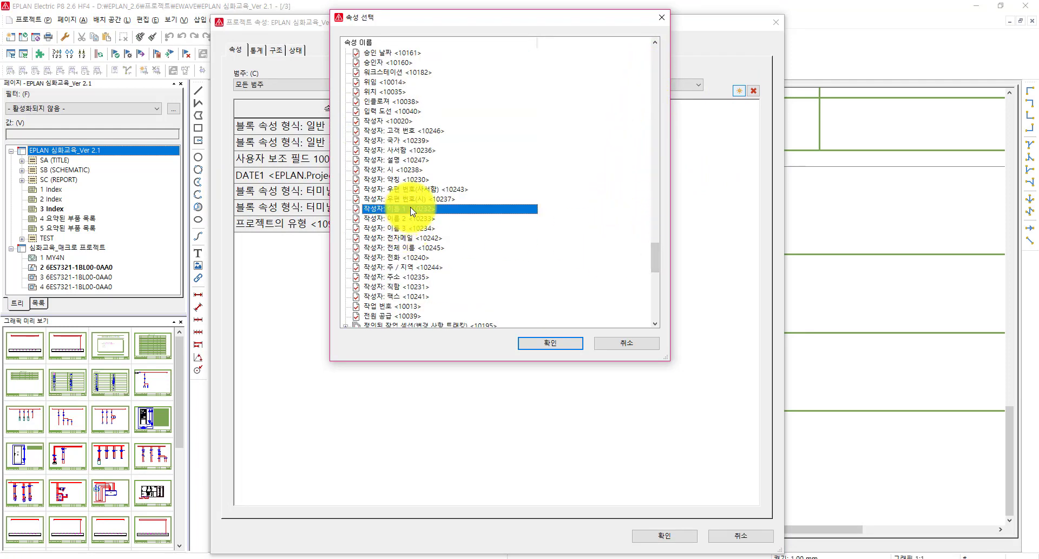
left_click(551, 342)
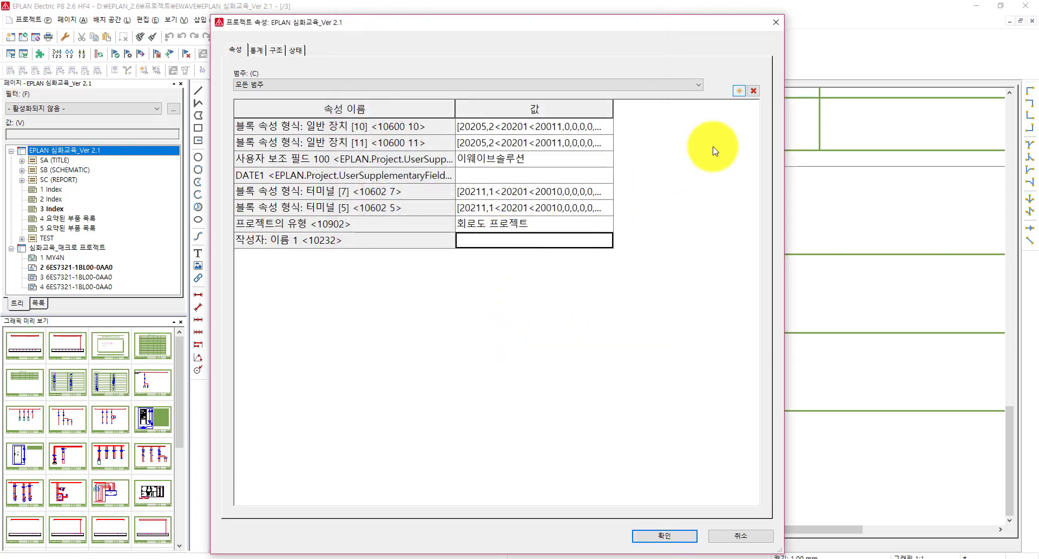
Add the properties 확인자 <10162> and 사용자 보조 필드 10 to the project properties.
left_click(741, 92)
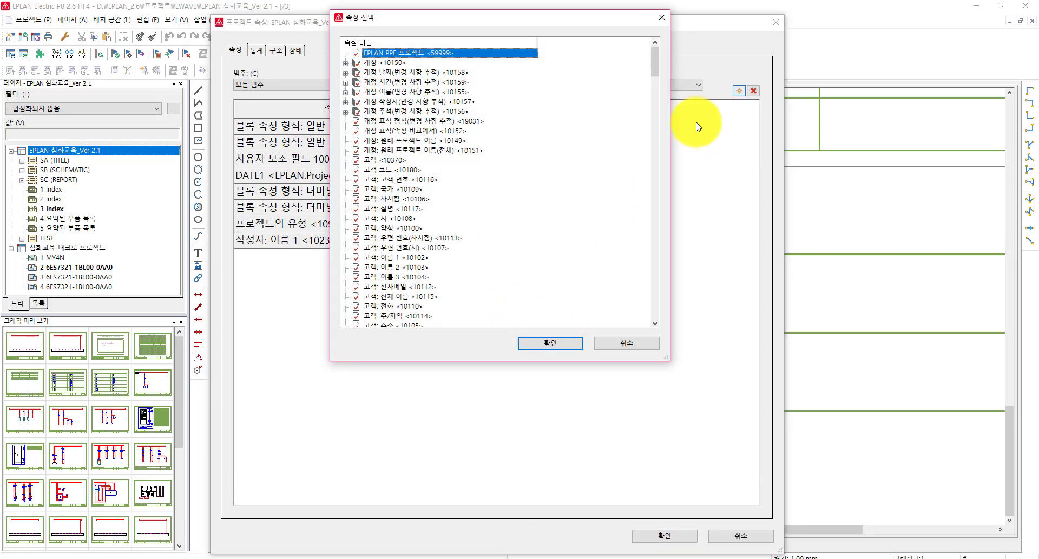
left_click_drag(655, 73, 654, 317)
double_click(387, 276)
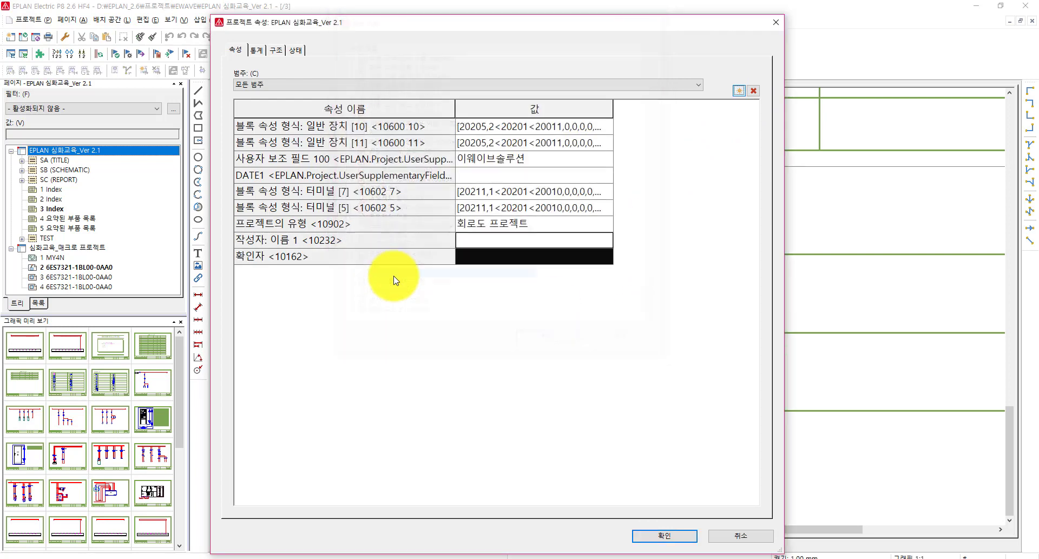
left_click(739, 91)
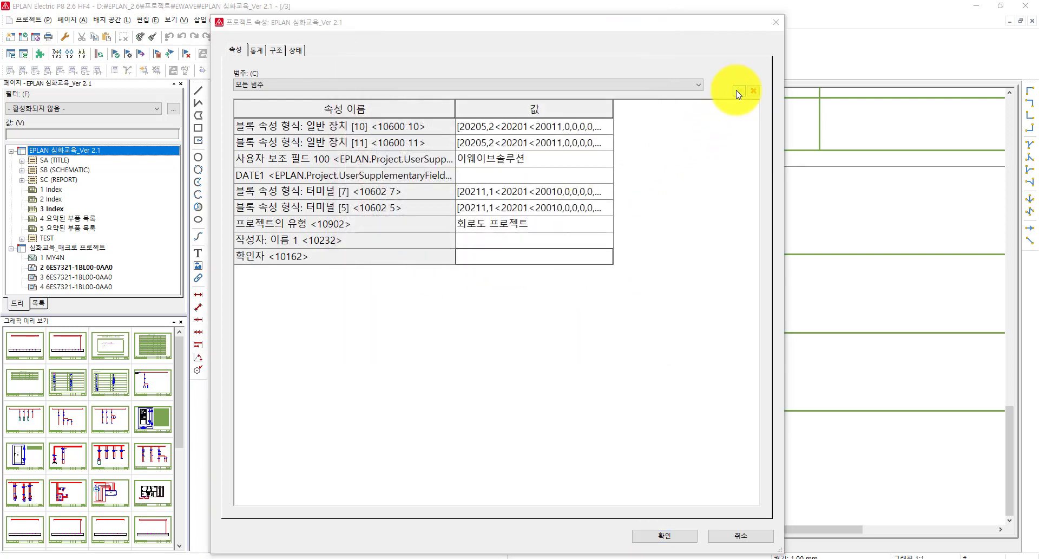
left_click_drag(659, 74, 646, 145)
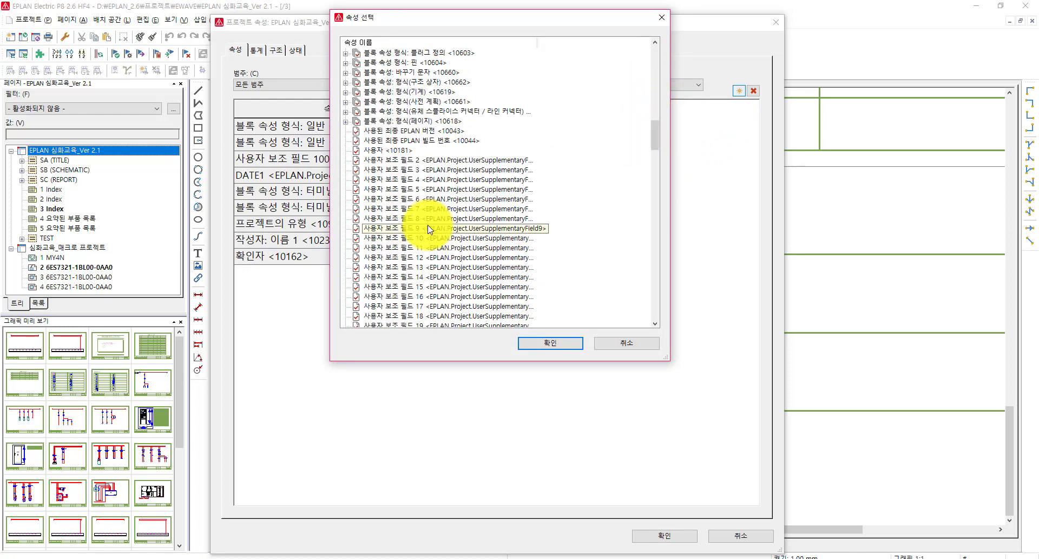
double_click(413, 238)
Enter the initials for 작성자: 이름 1, 확인자 and 사용자 보조 필드 10, and apply the project properties to the title block.
left_click(494, 243)
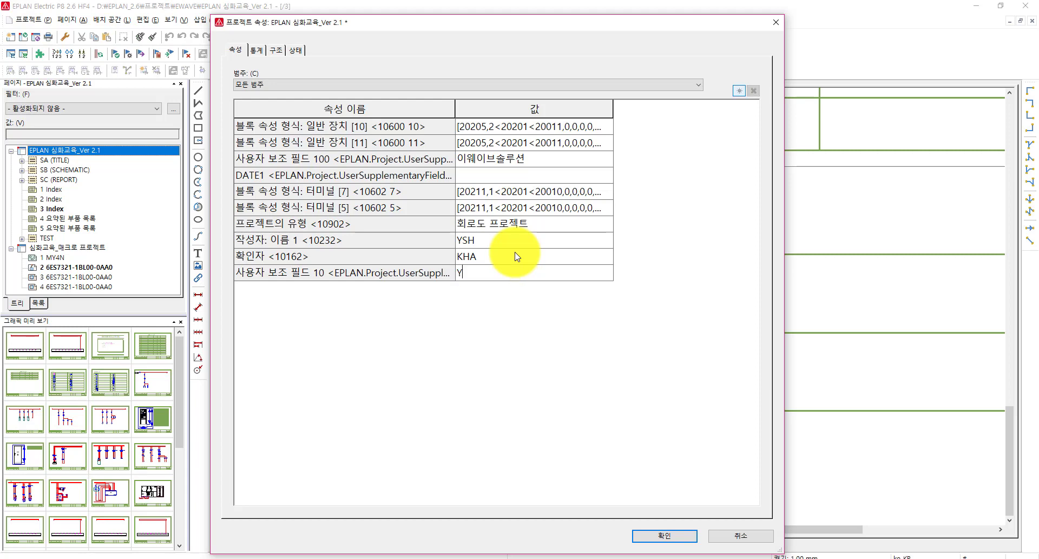
left_click(656, 539)
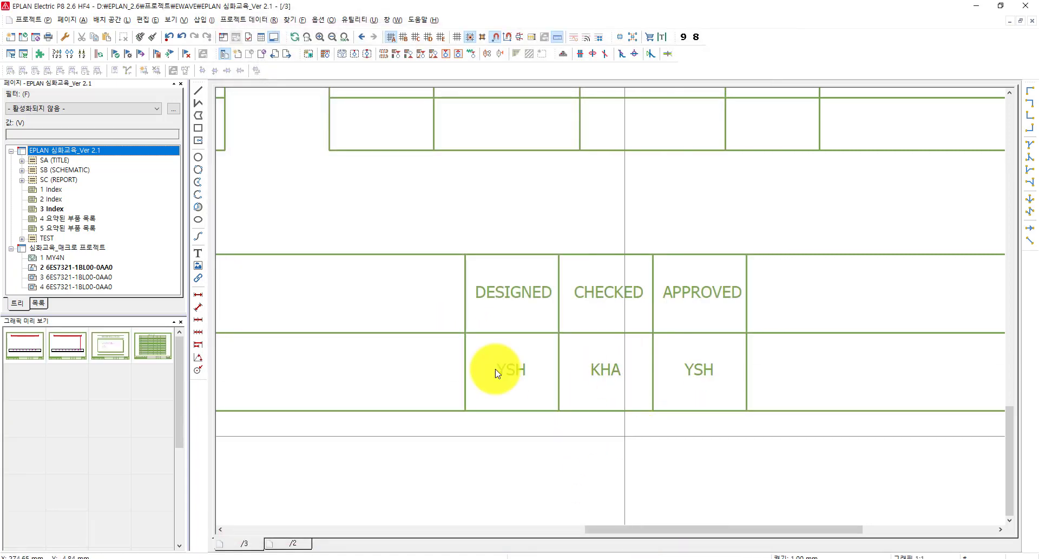
scroll(444, 259, "down", 3)
scroll(595, 395, "up", 3)
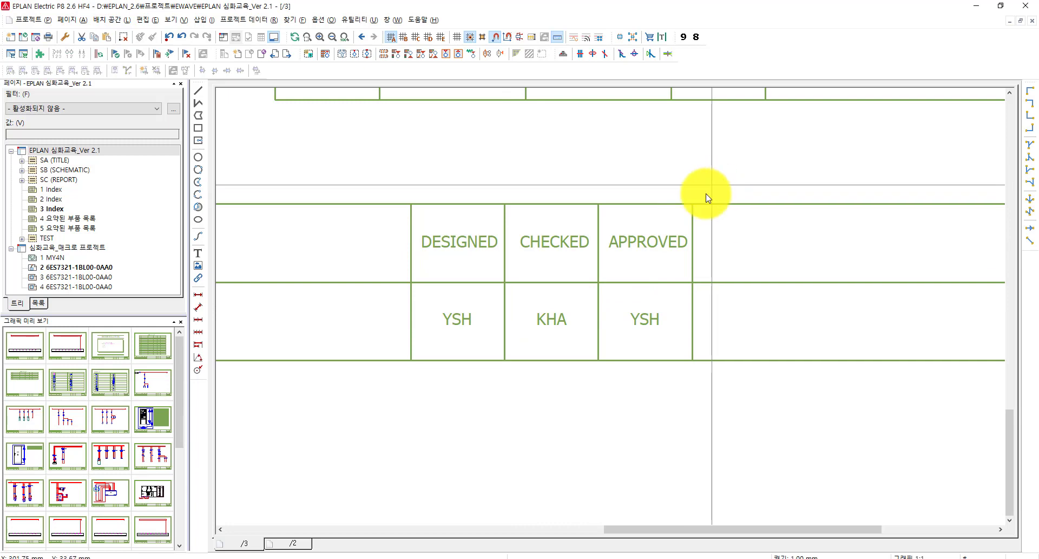
left_click_drag(712, 184, 591, 378)
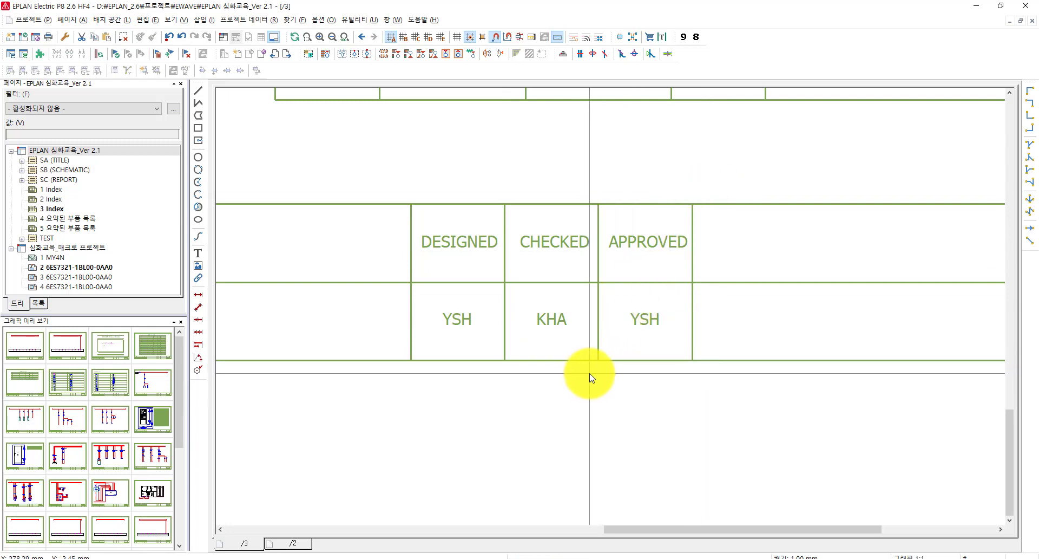
left_click_drag(568, 161, 528, 159)
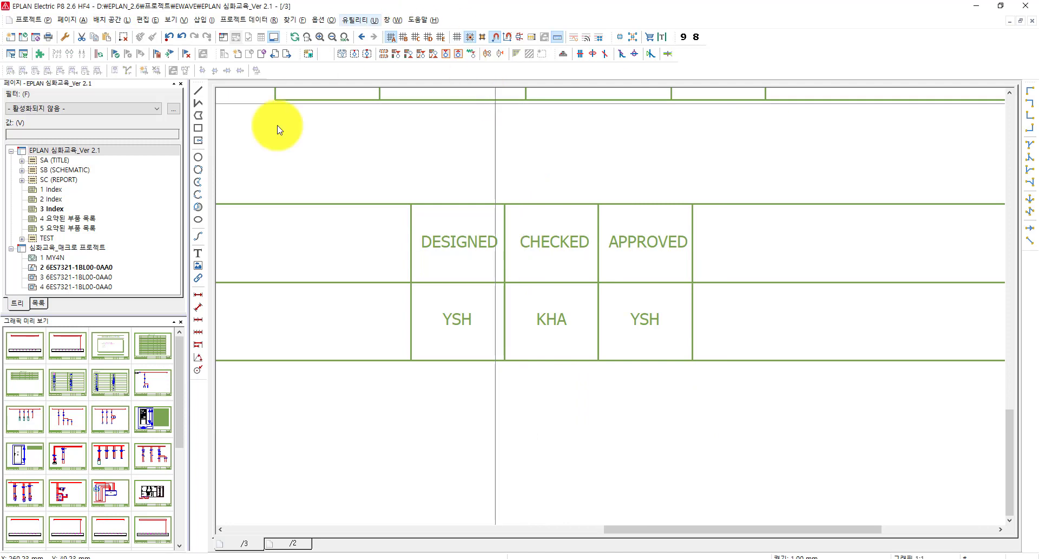
left_click_drag(588, 140, 780, 466)
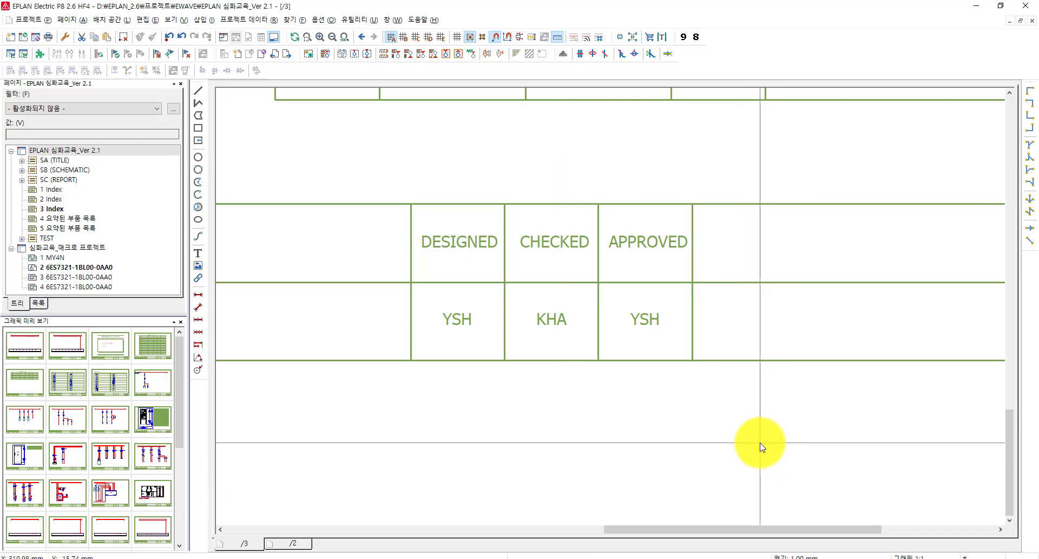
Open the property configuration of EPLAN 심화교육_Ver 2.1 and expand the user supplementary fields under Project.
left_click(319, 21)
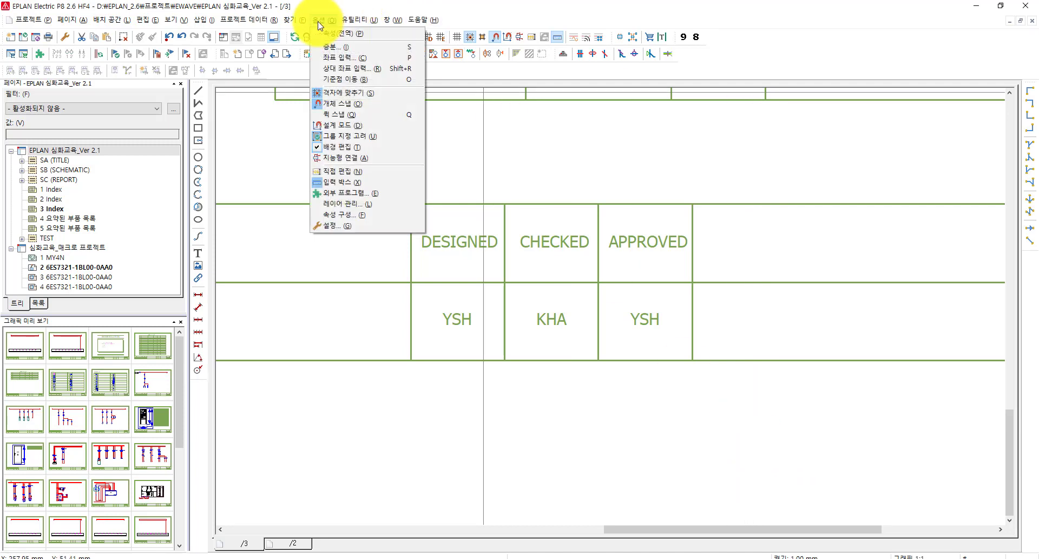
left_click(343, 218)
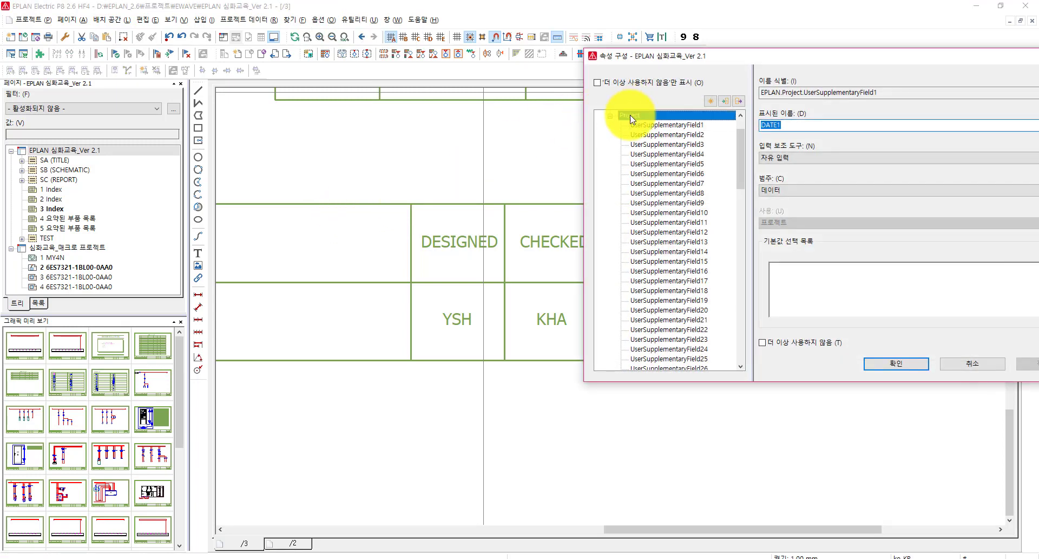
double_click(630, 115)
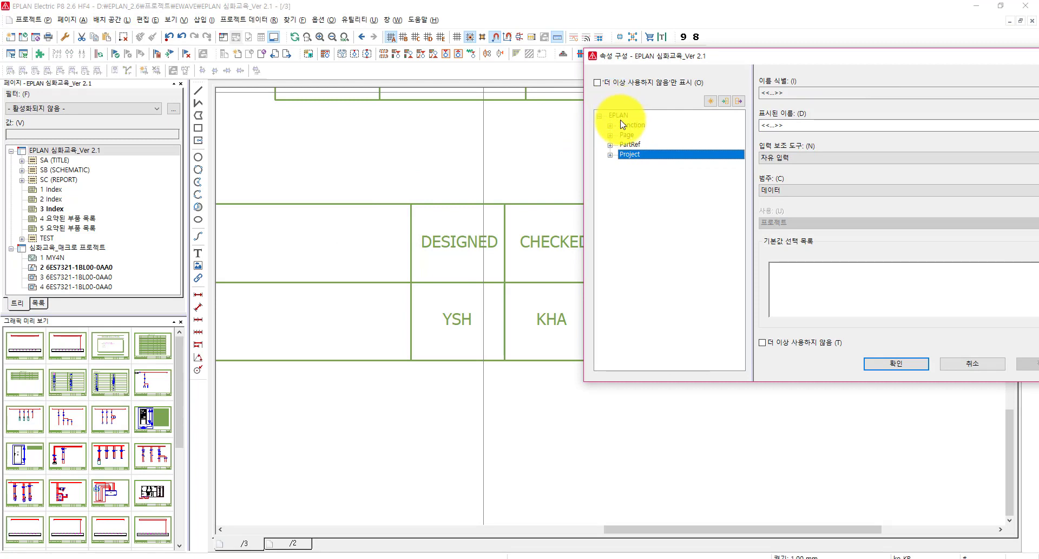
left_click(627, 125)
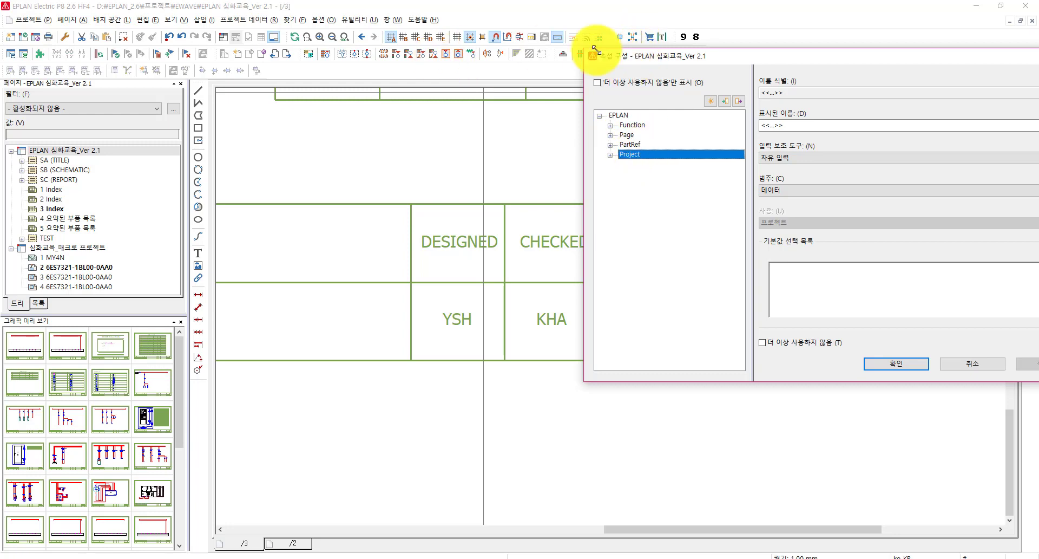
left_click_drag(639, 57, 356, 26)
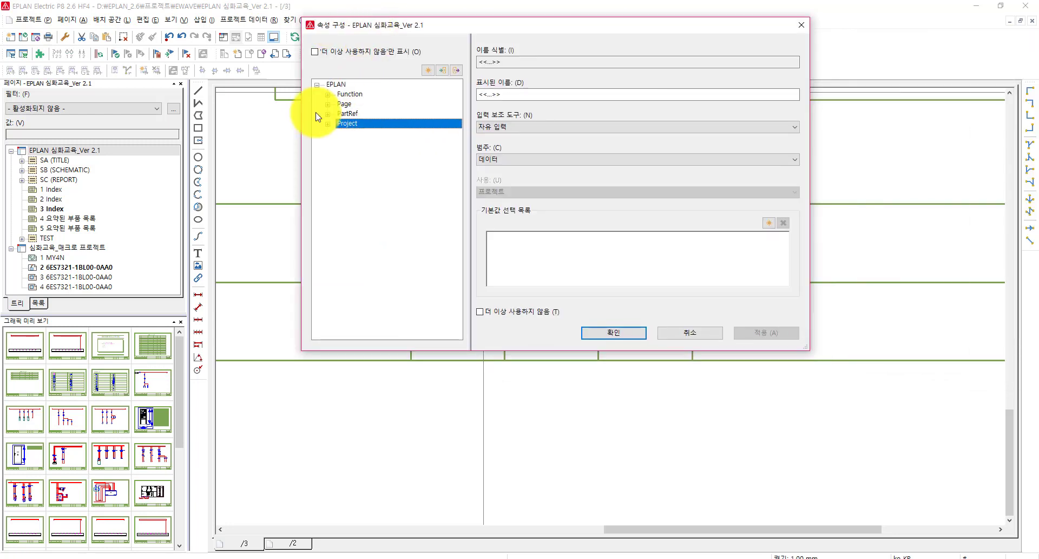
double_click(347, 123)
scroll(461, 172, "down", 1)
left_click_drag(459, 168, 464, 101)
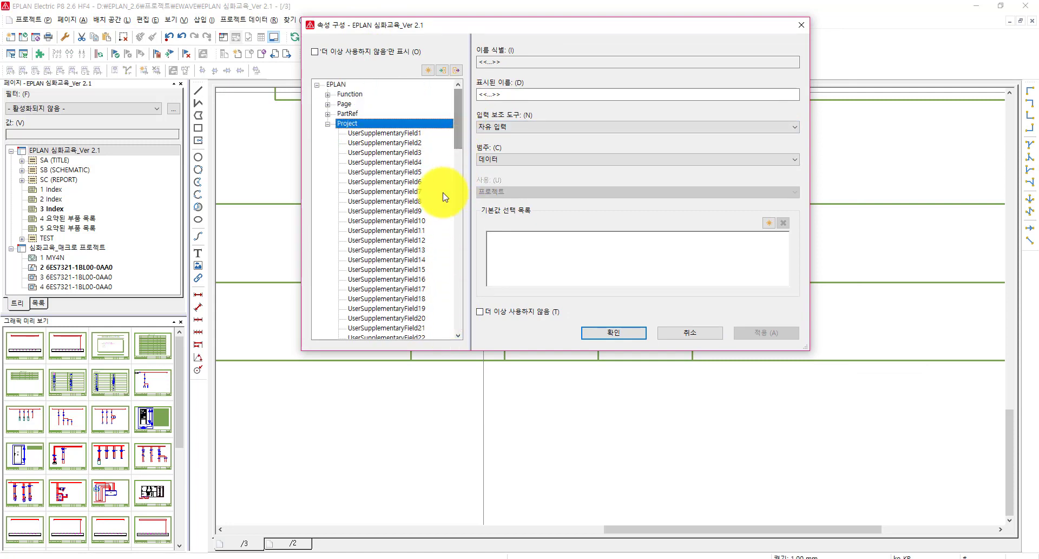
Set the displayed name of the project property UserSupplementaryField10 to APPROVED and save the property configuration.
left_click(415, 221)
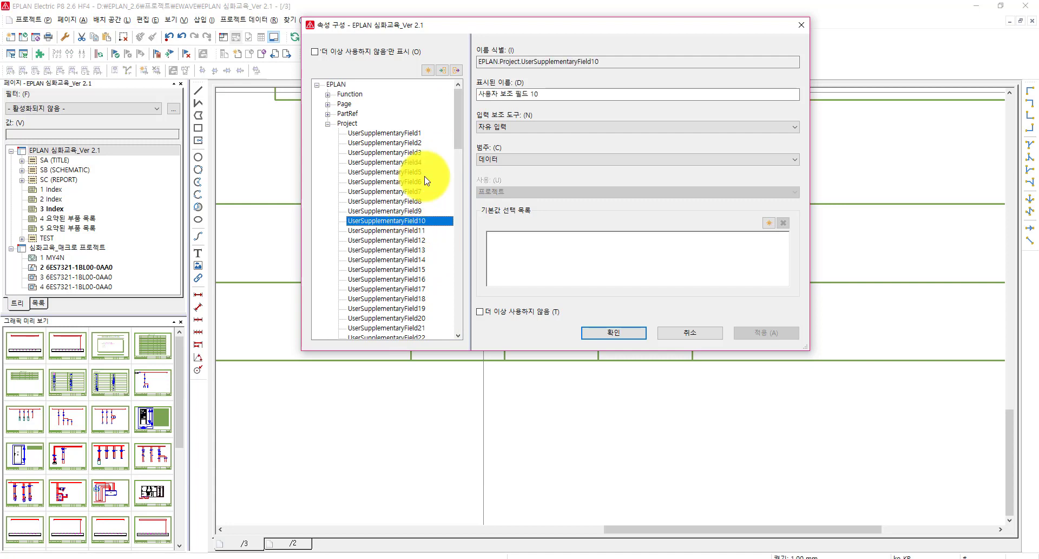
double_click(533, 94)
key("ctrl+a")
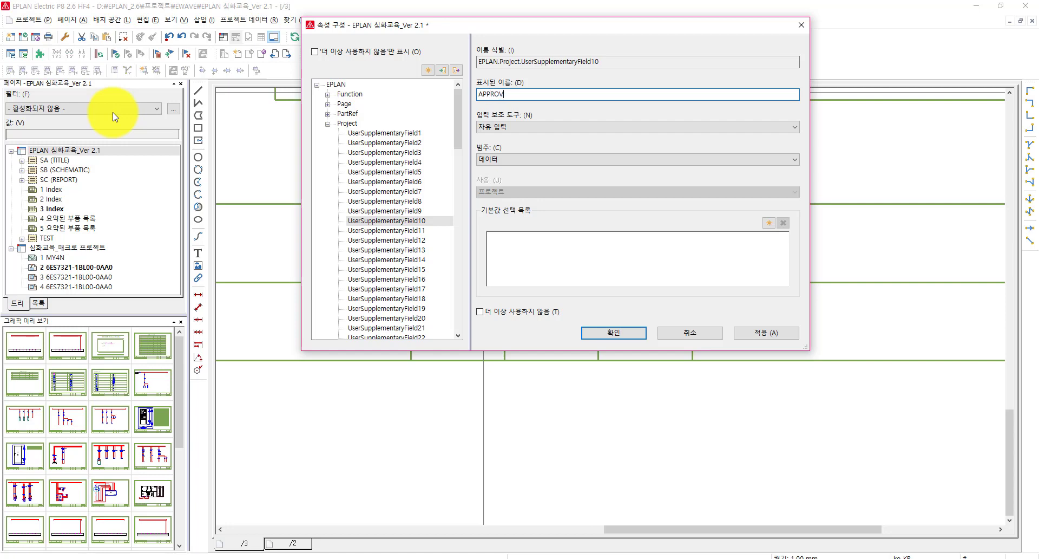
type("APPROVED")
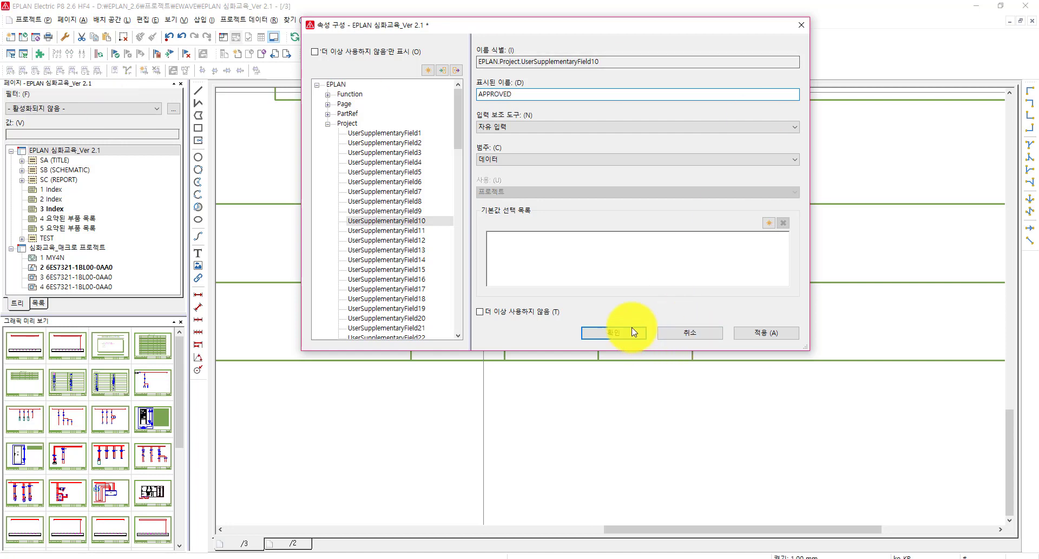
left_click(615, 333)
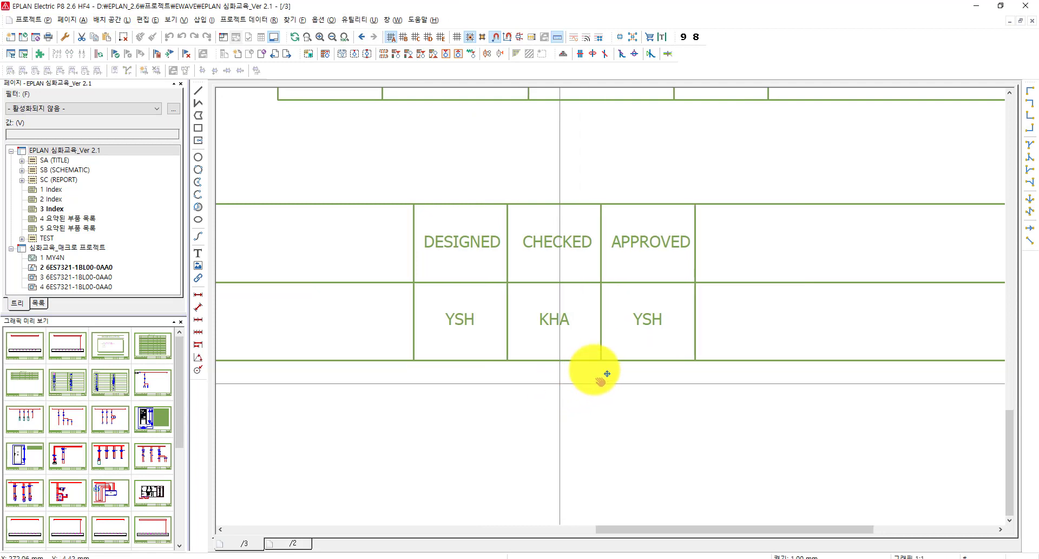
Check the APPROVED property in the project properties of EPLAN 심화교육_Ver 2.1 and close them.
scroll(603, 375, "down", 1)
left_click(71, 150)
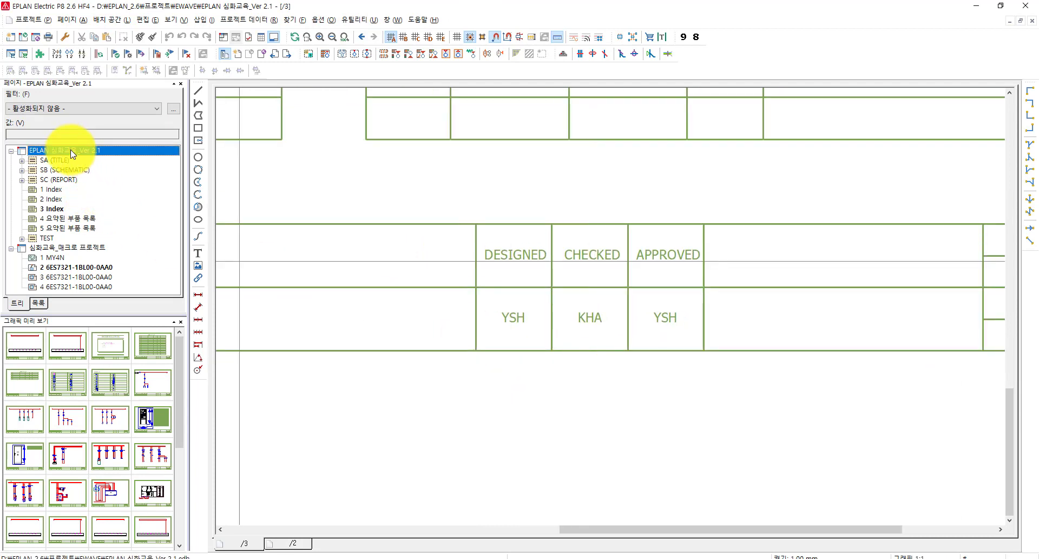
right_click(71, 150)
left_click(125, 345)
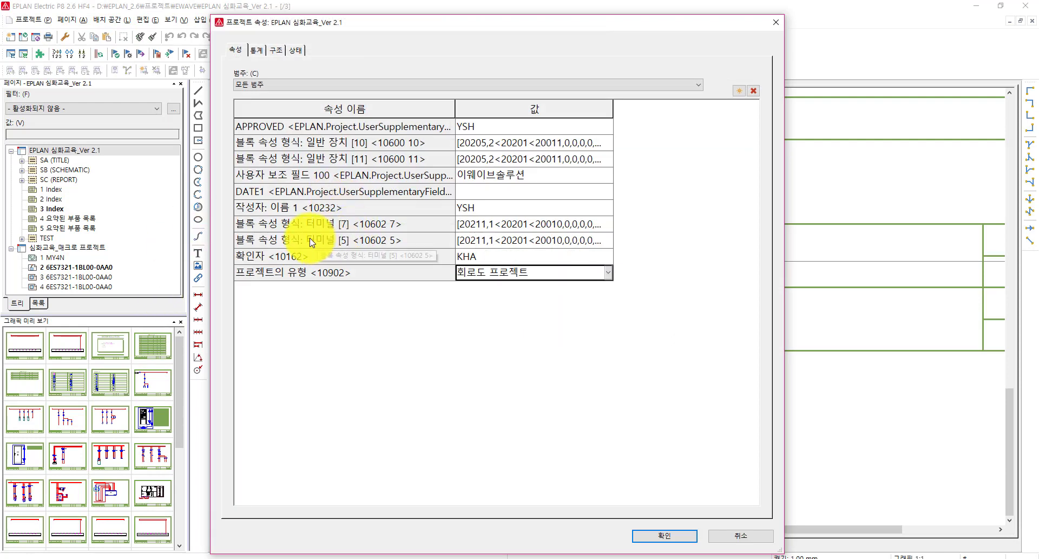
left_click(278, 125)
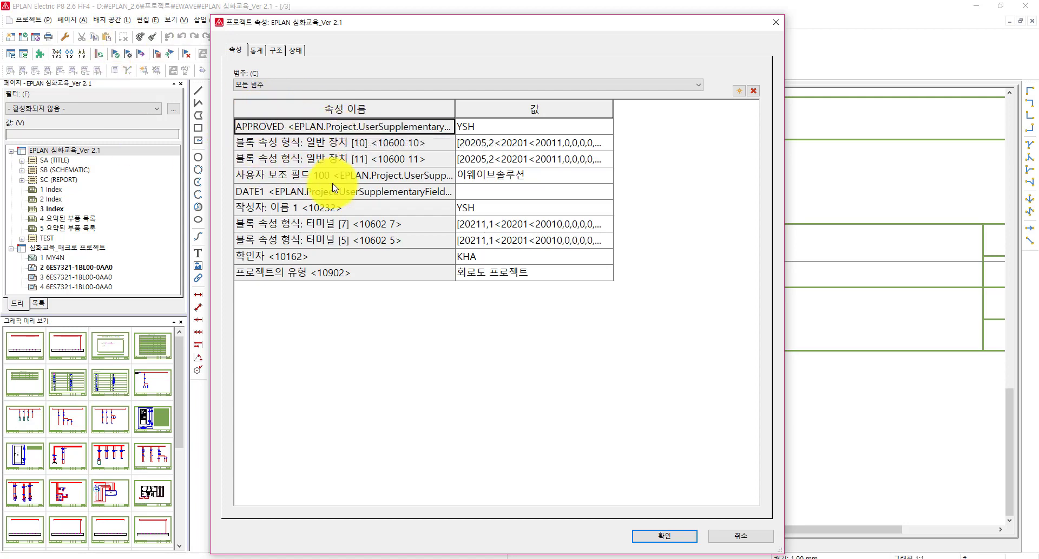
left_click(649, 537)
Examine the plot frame around the drawing index page, especially the title block row along its lower edge.
scroll(506, 441, "down", 3)
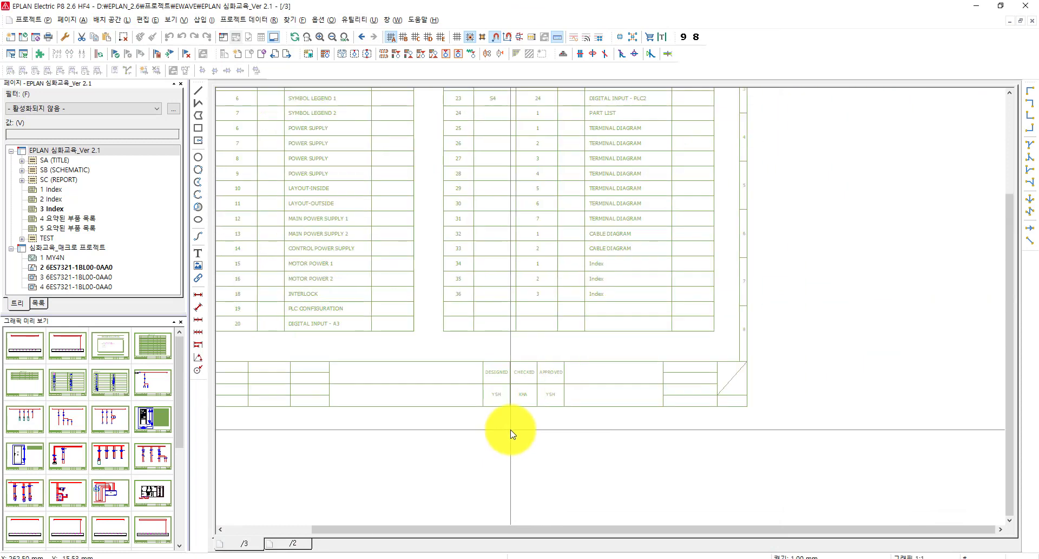
scroll(511, 433, "down", 3)
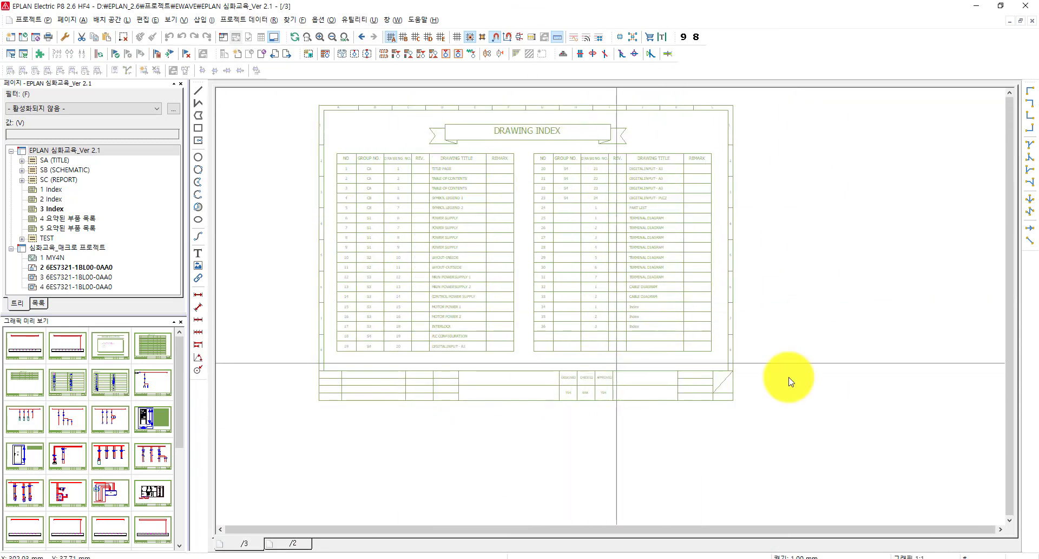
scroll(622, 352, "up", 3)
scroll(601, 371, "down", 1)
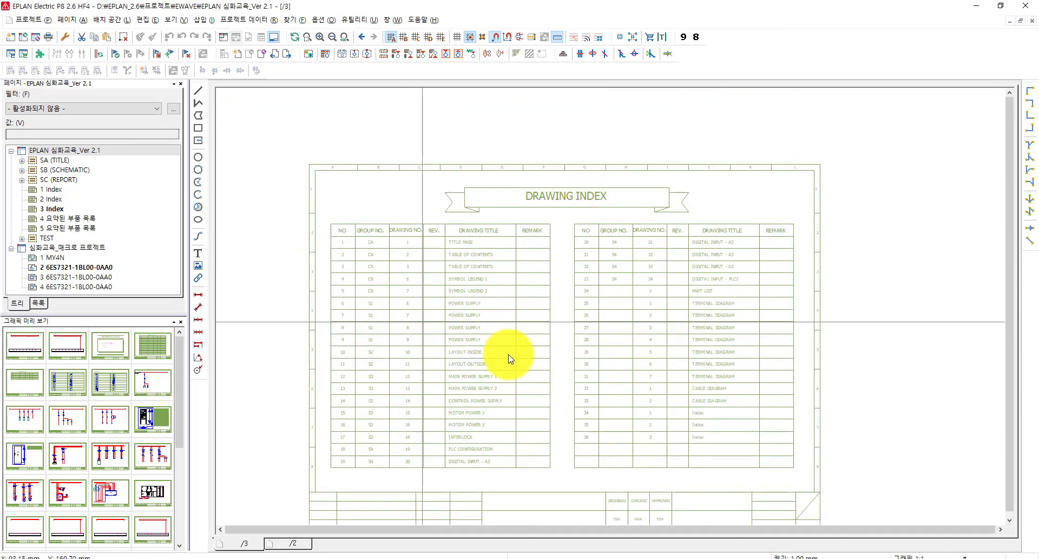
middle_click_drag(614, 395, 639, 284)
scroll(806, 458, "down", 1)
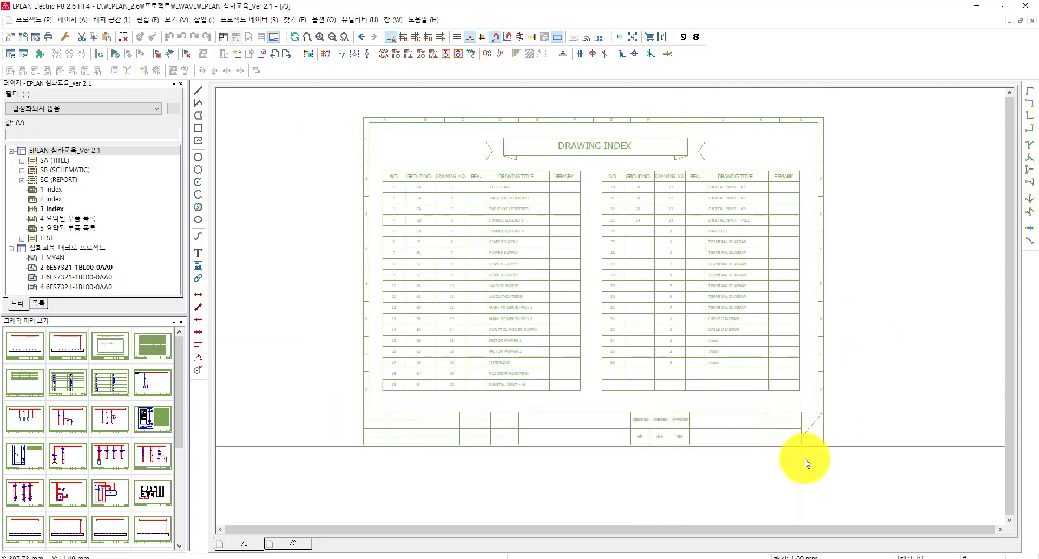
mouse_move(855, 494)
left_mouse_down()
mouse_move(399, 139)
mouse_move(301, 98)
mouse_move(301, 110)
left_mouse_up()
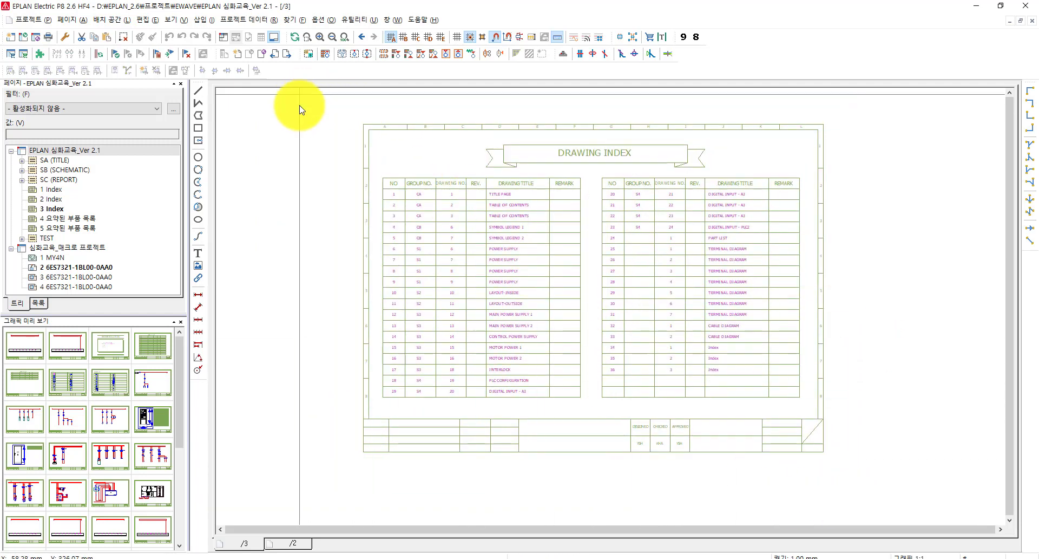
left_click(291, 124)
middle_click_drag(834, 472, 866, 327)
scroll(787, 404, "up", 4)
scroll(865, 328, "down", 2)
scroll(618, 335, "down", 2)
middle_click_drag(406, 329, 452, 371)
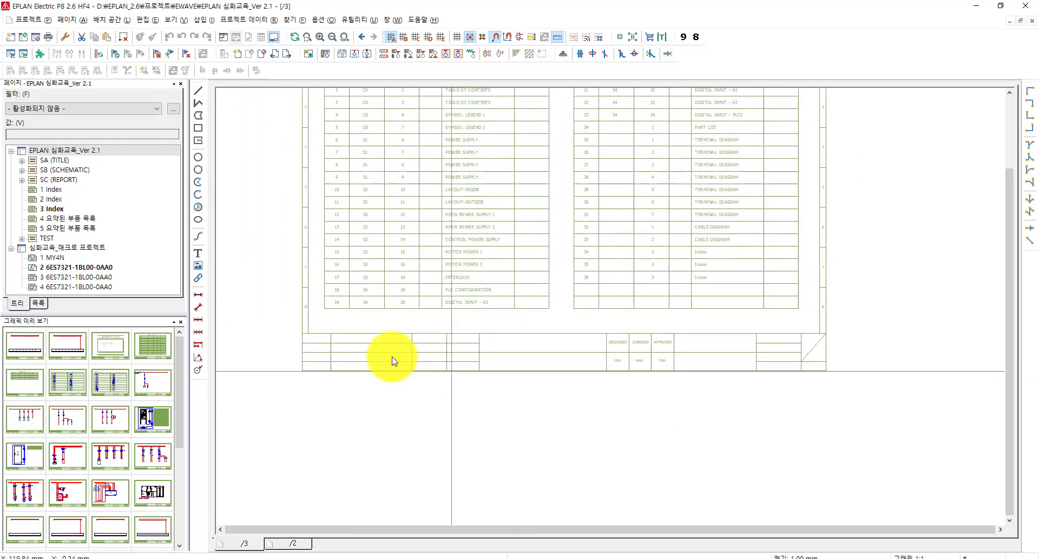
left_click_drag(289, 323, 856, 394)
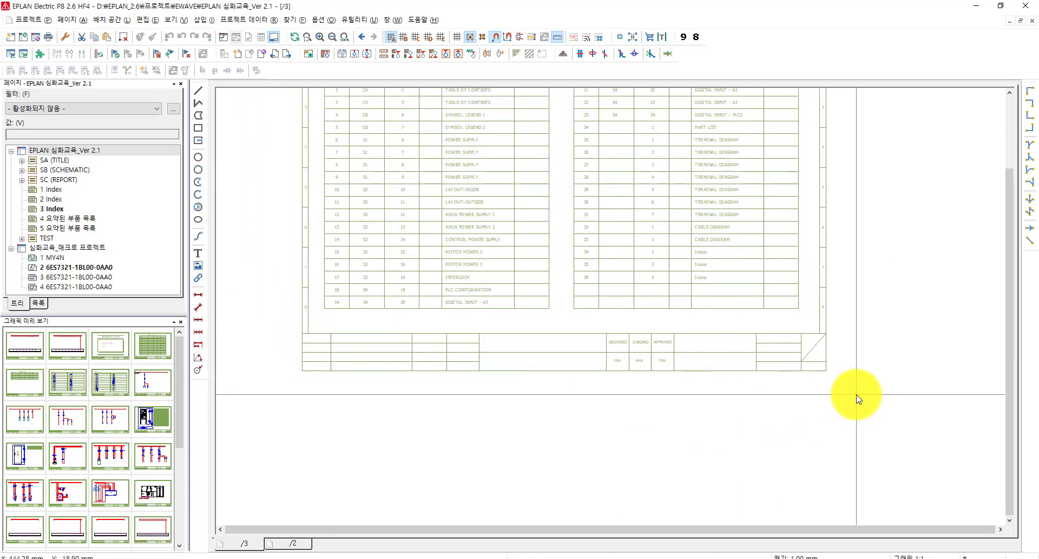
scroll(856, 400, "down", 2)
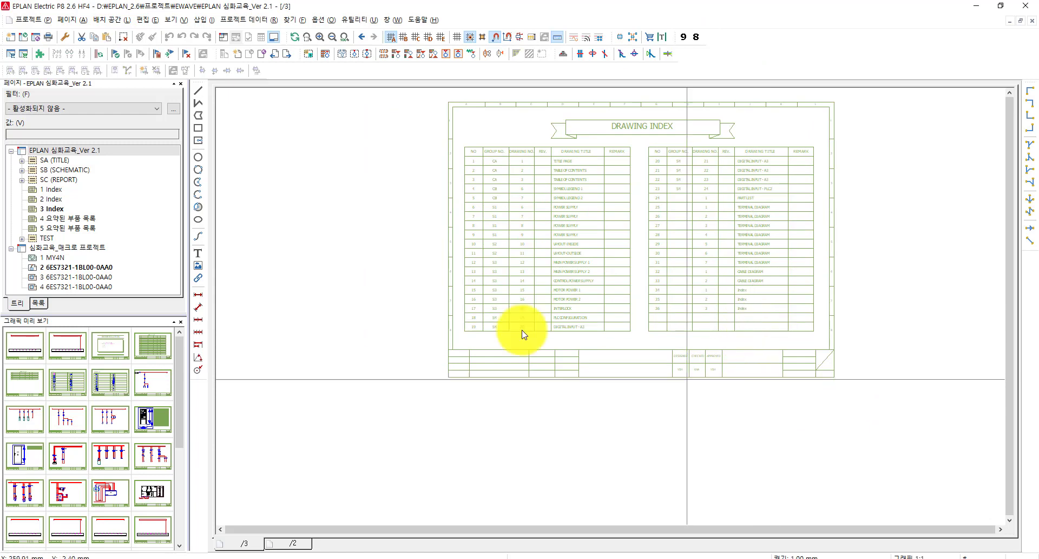